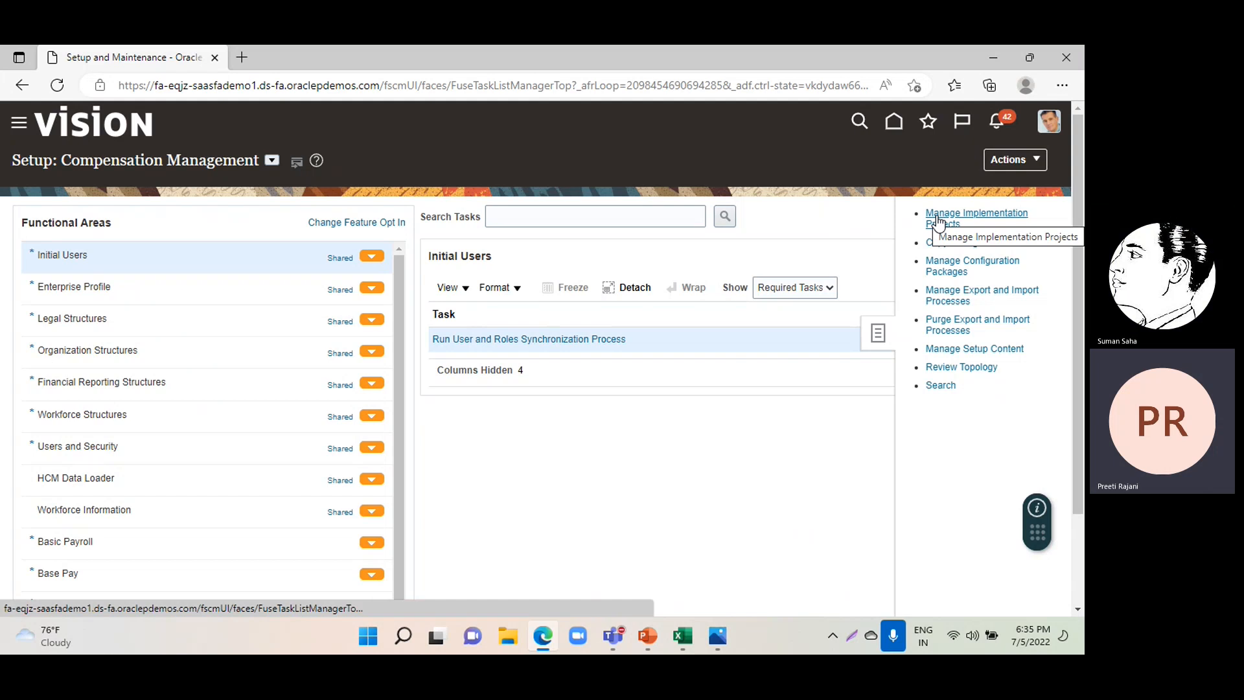
Open the FIN Implementation Project and search its tasks for MANAGE INVOICE OPTIONS.
click(936, 215)
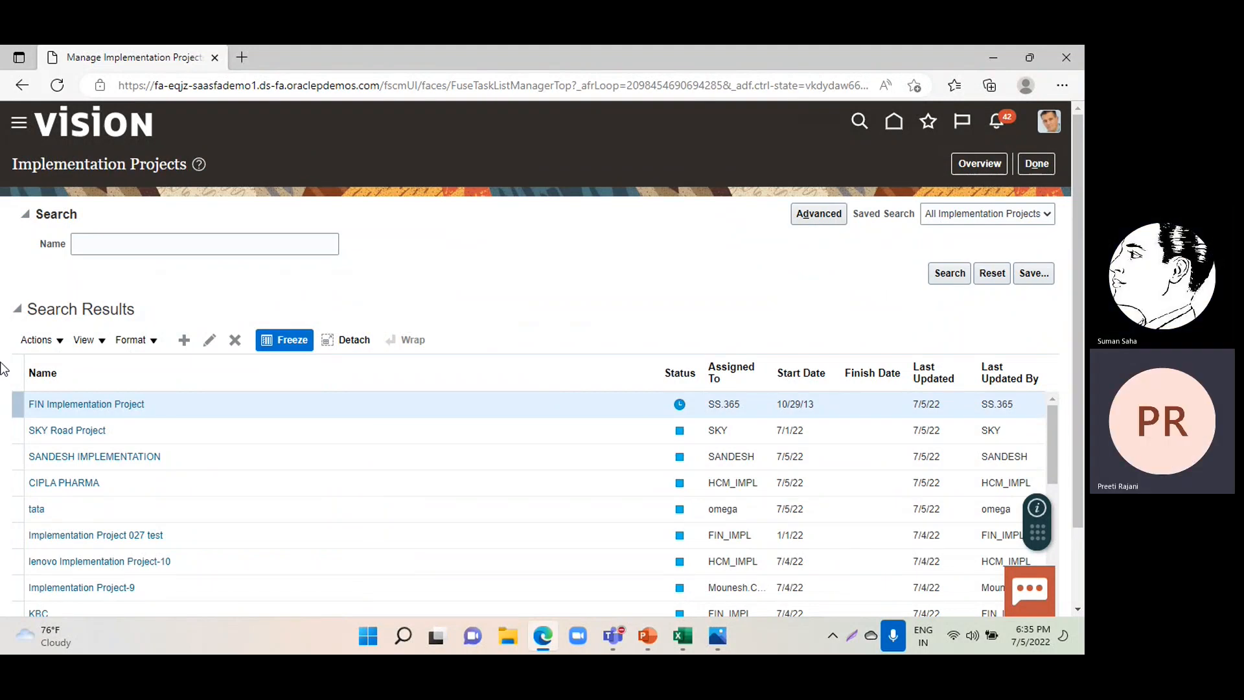
click(73, 403)
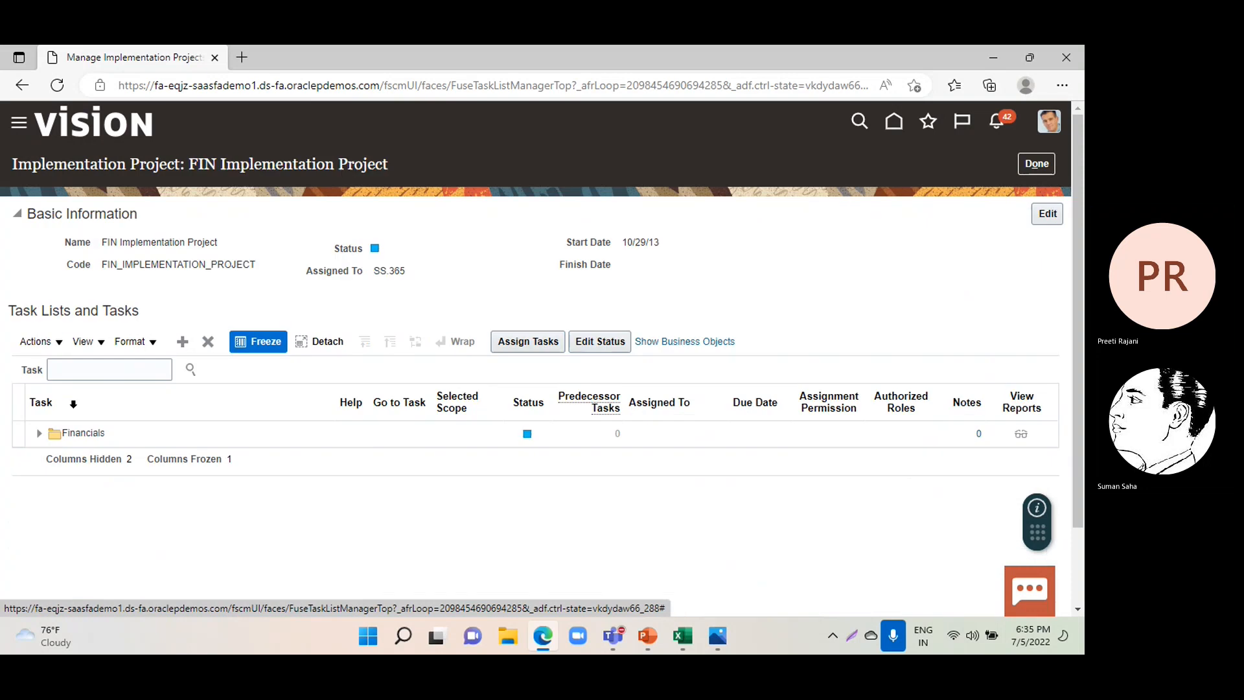
click(81, 369)
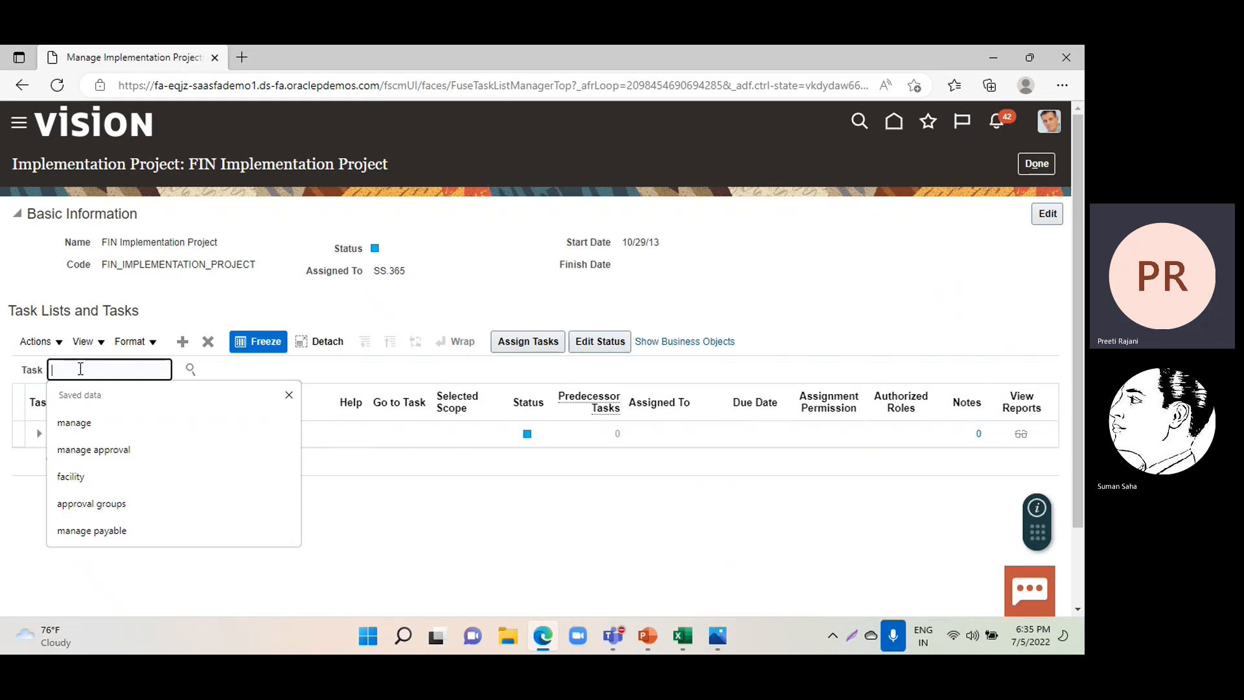
text(MANA)
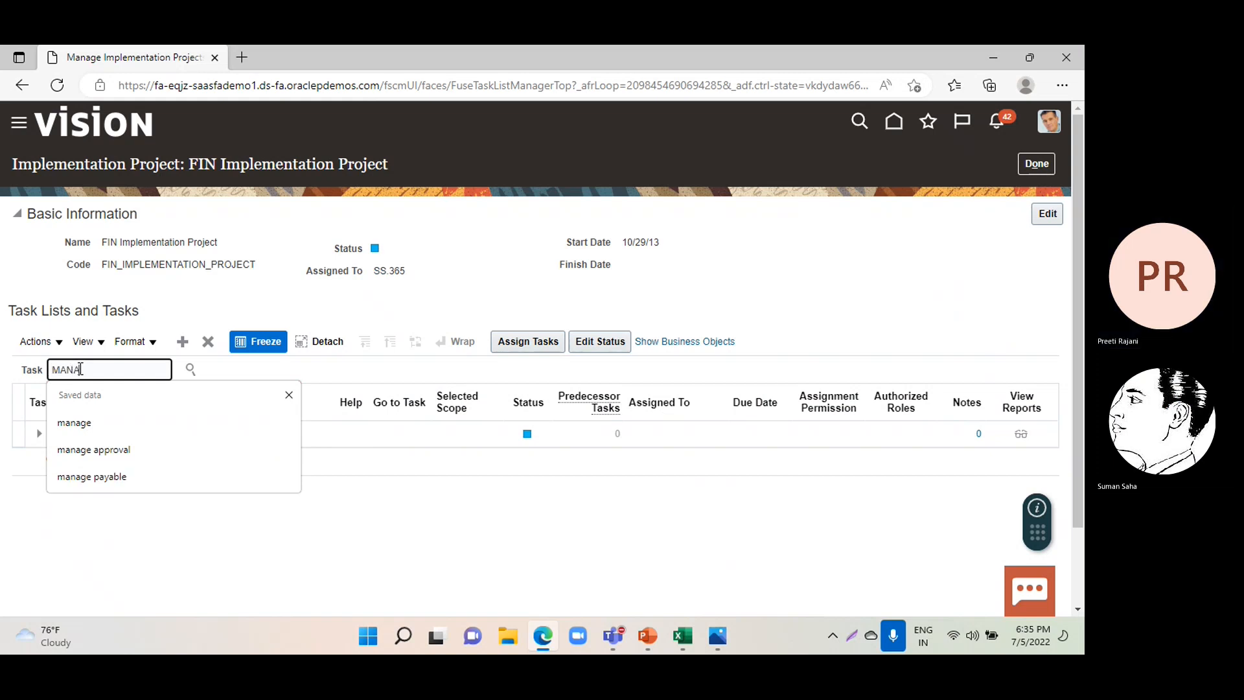
text(GE IN)
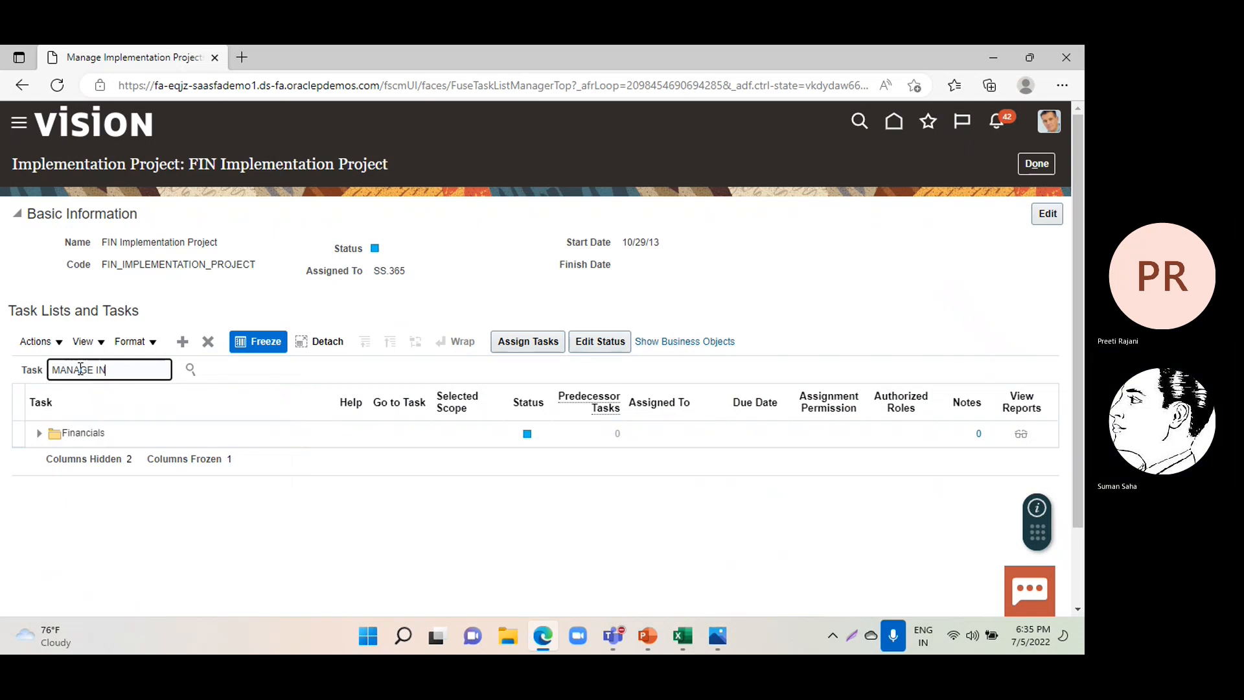
text(VOICE OPTIONS)
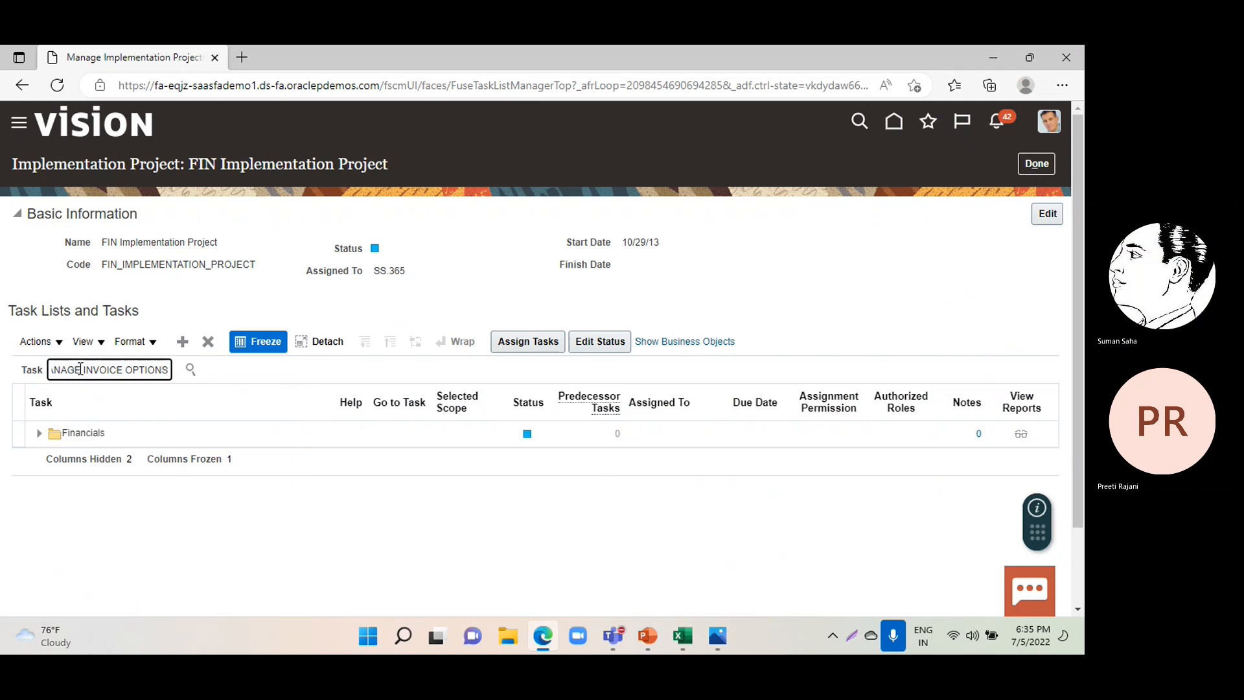
key(Caps_Lock)
key(Return)
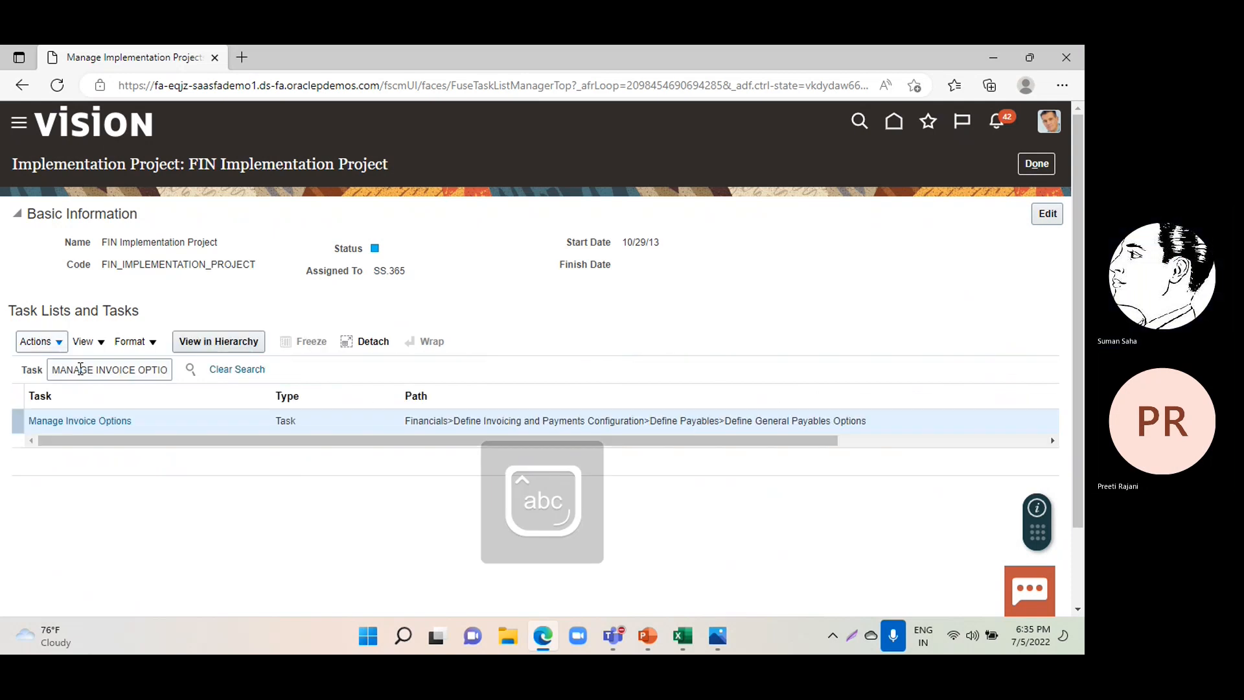
Review the invoice options of US1 Business Unit in the Manage Invoice Options task, including prepayment and approval settings, and save and close it.
click(59, 421)
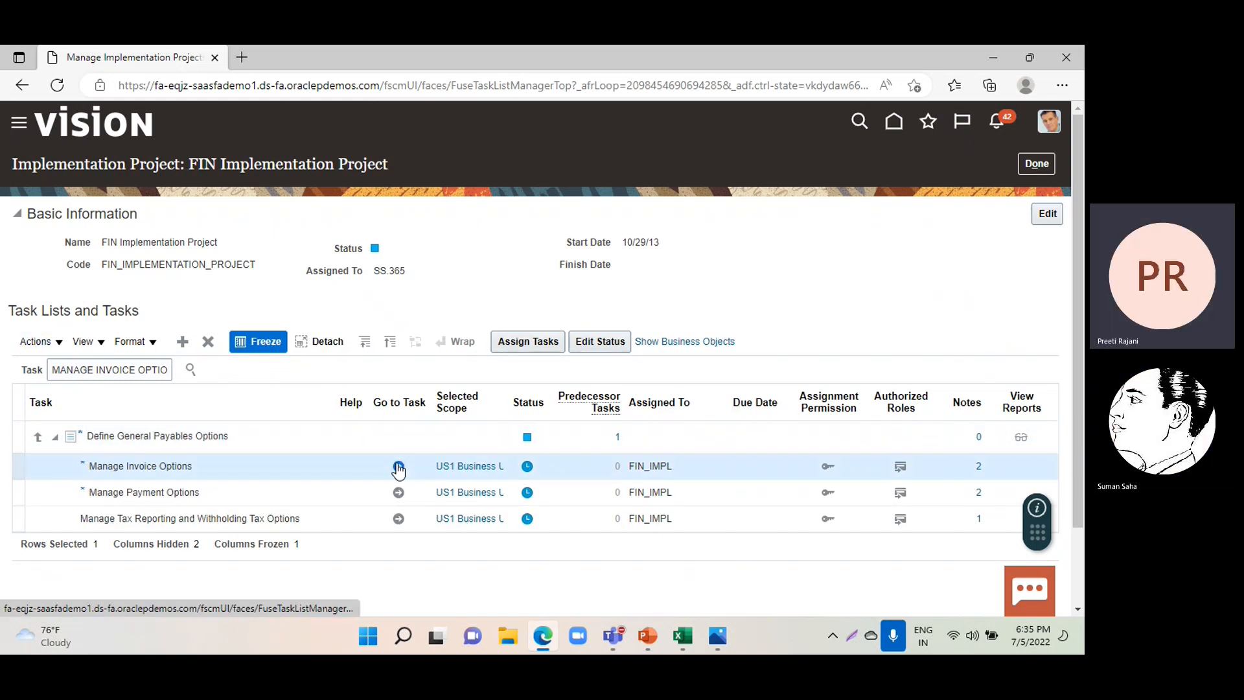
click(398, 457)
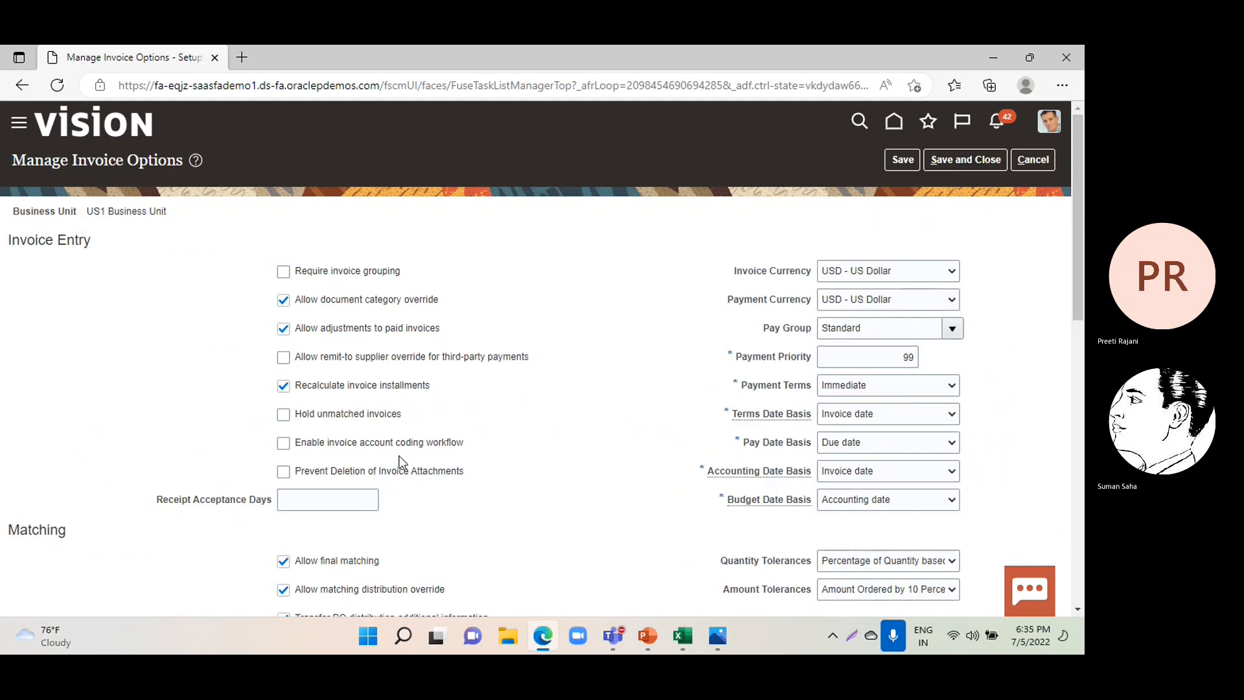
scroll(52, 389, down, 7)
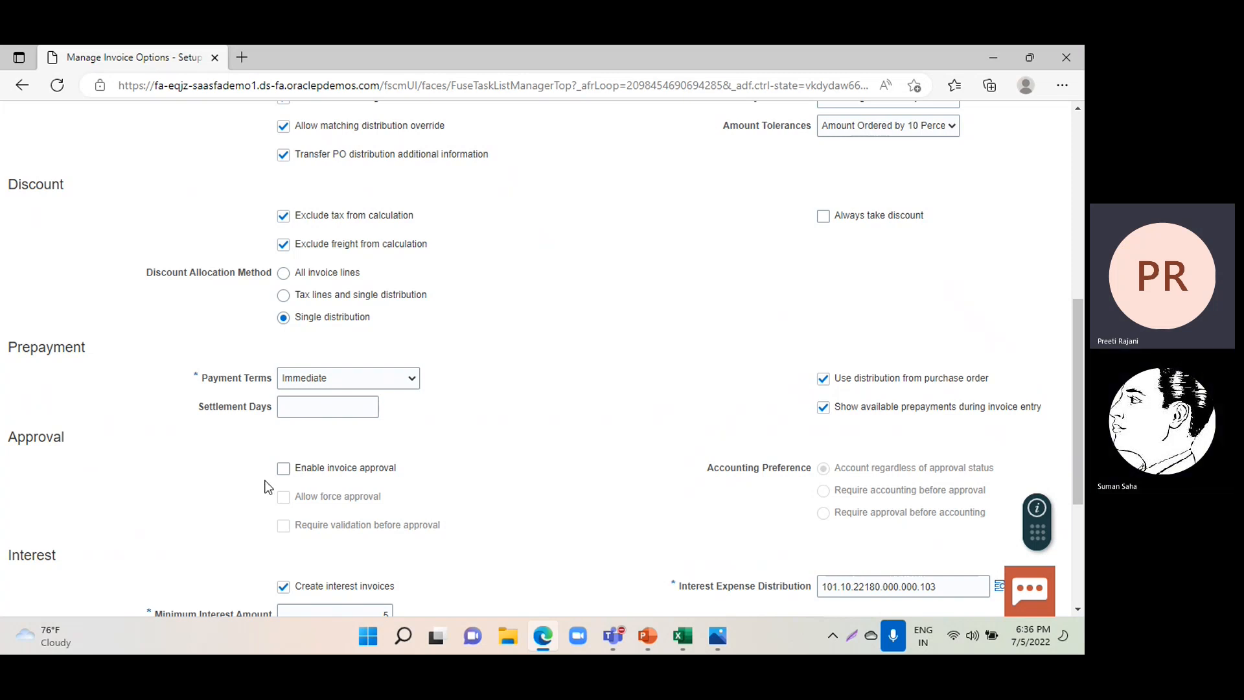
scroll(766, 395, up, 2)
scroll(633, 415, up, 4)
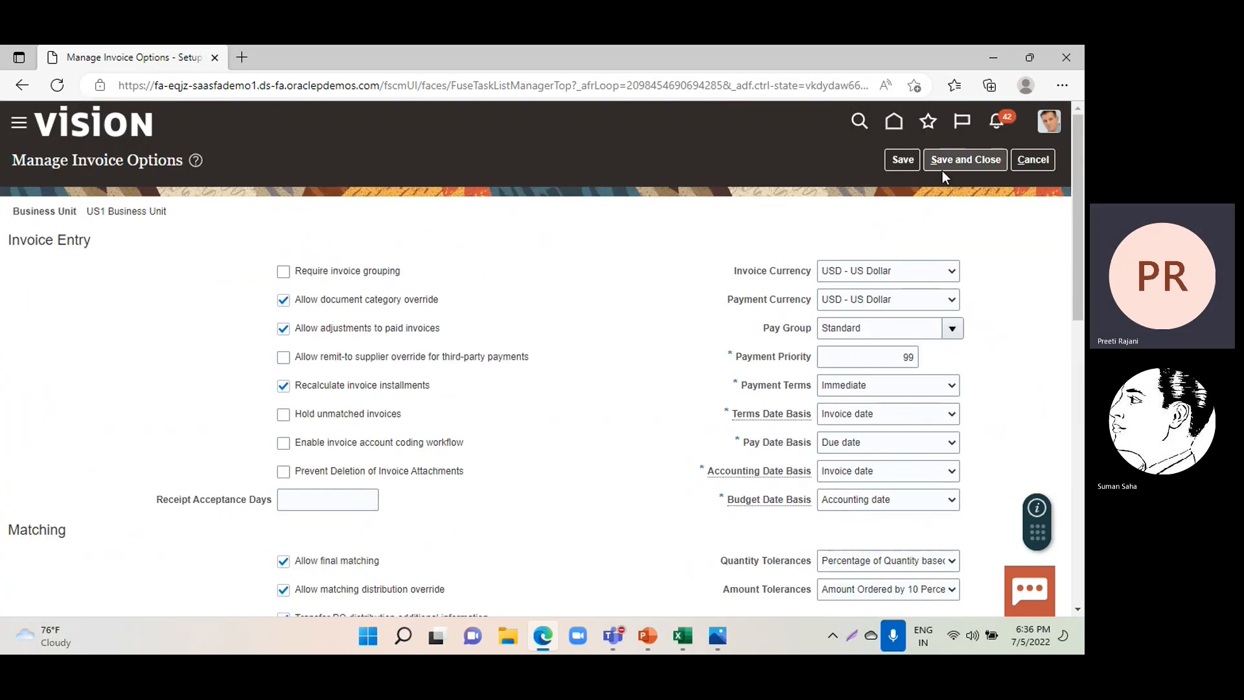
click(966, 164)
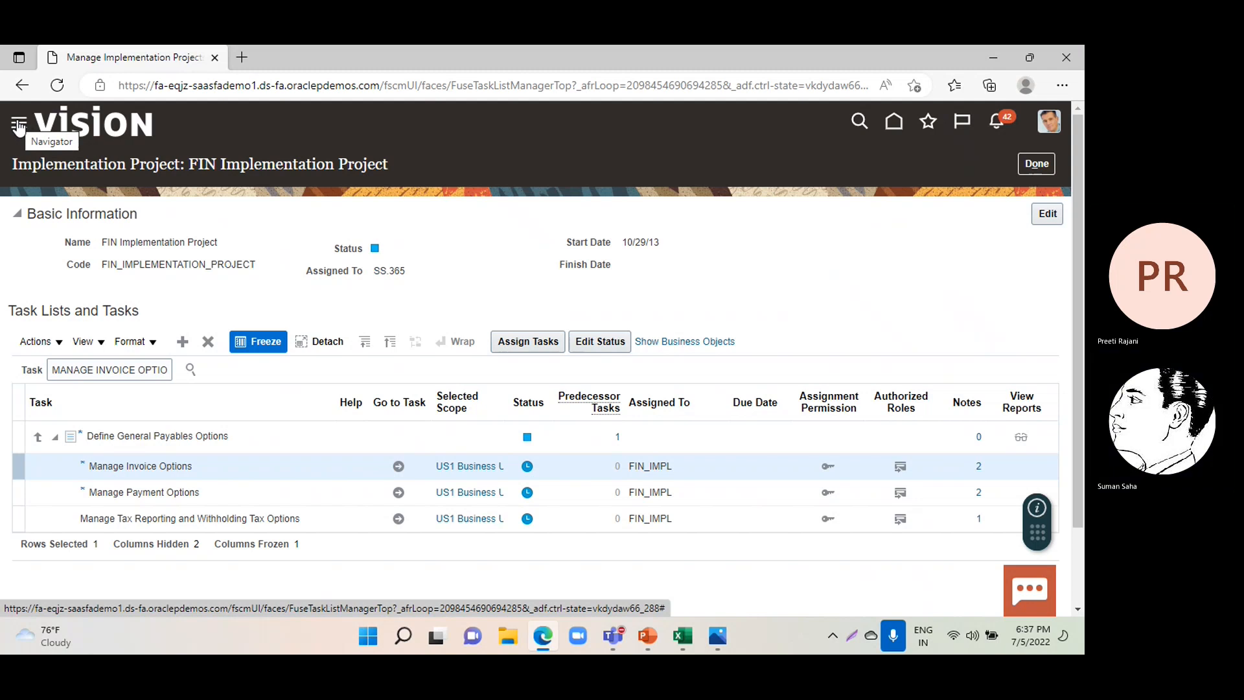
Leave the implementation project and start creating a new invoice in the Payables Invoices work area.
click(1031, 165)
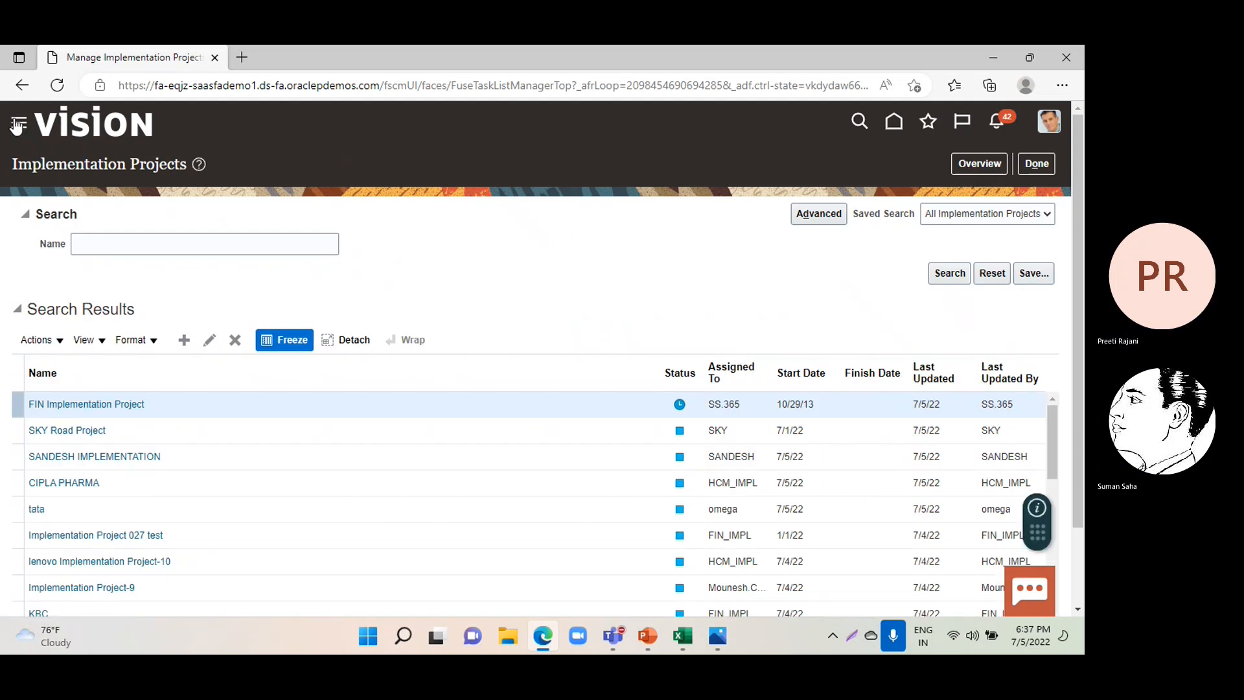
click(17, 125)
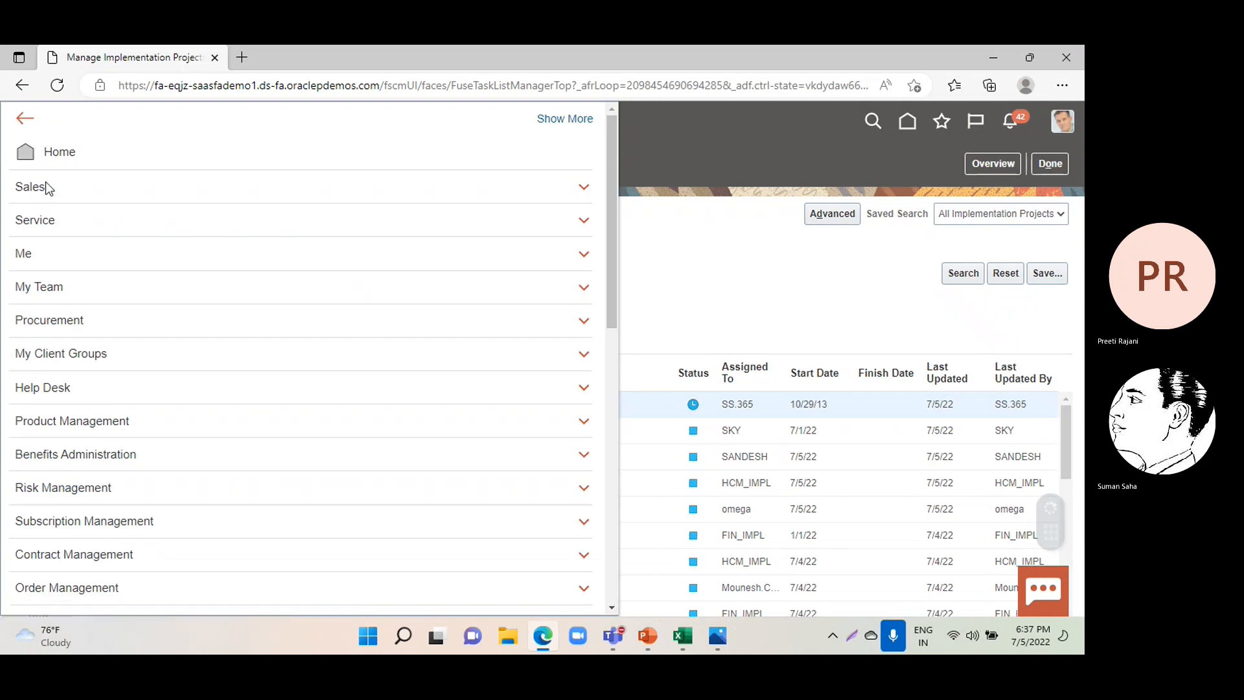
scroll(224, 324, down, 7)
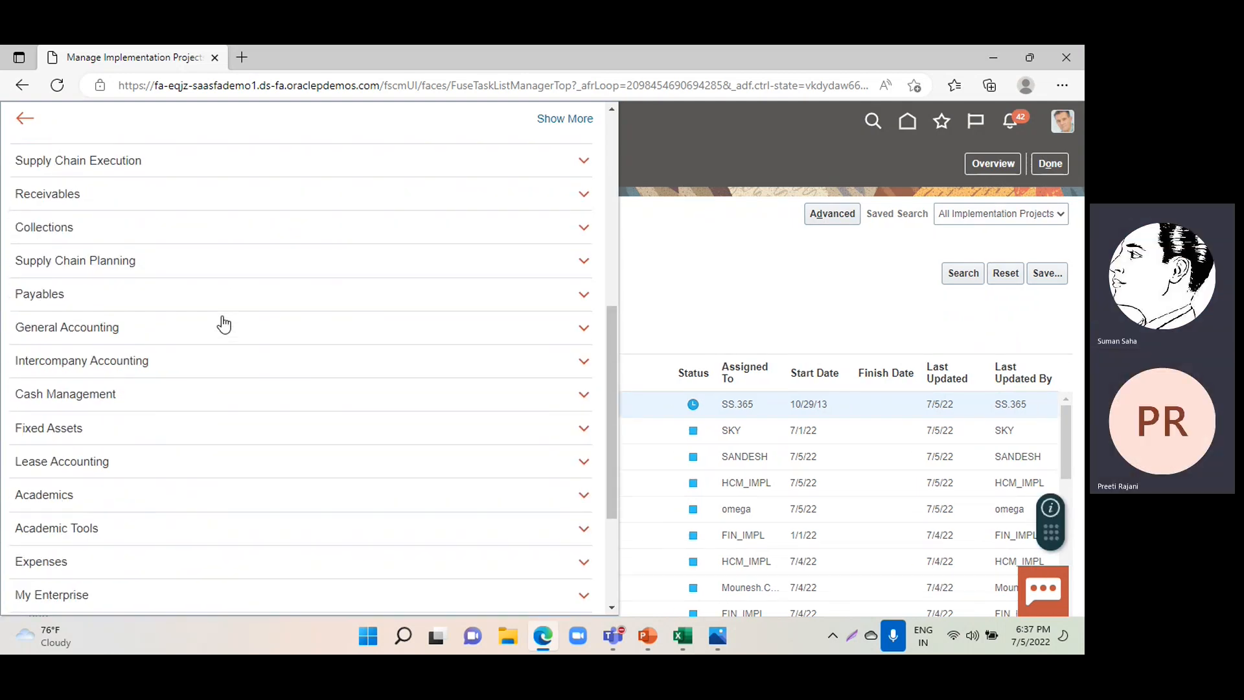
scroll(224, 324, down, 3)
scroll(224, 324, up, 1)
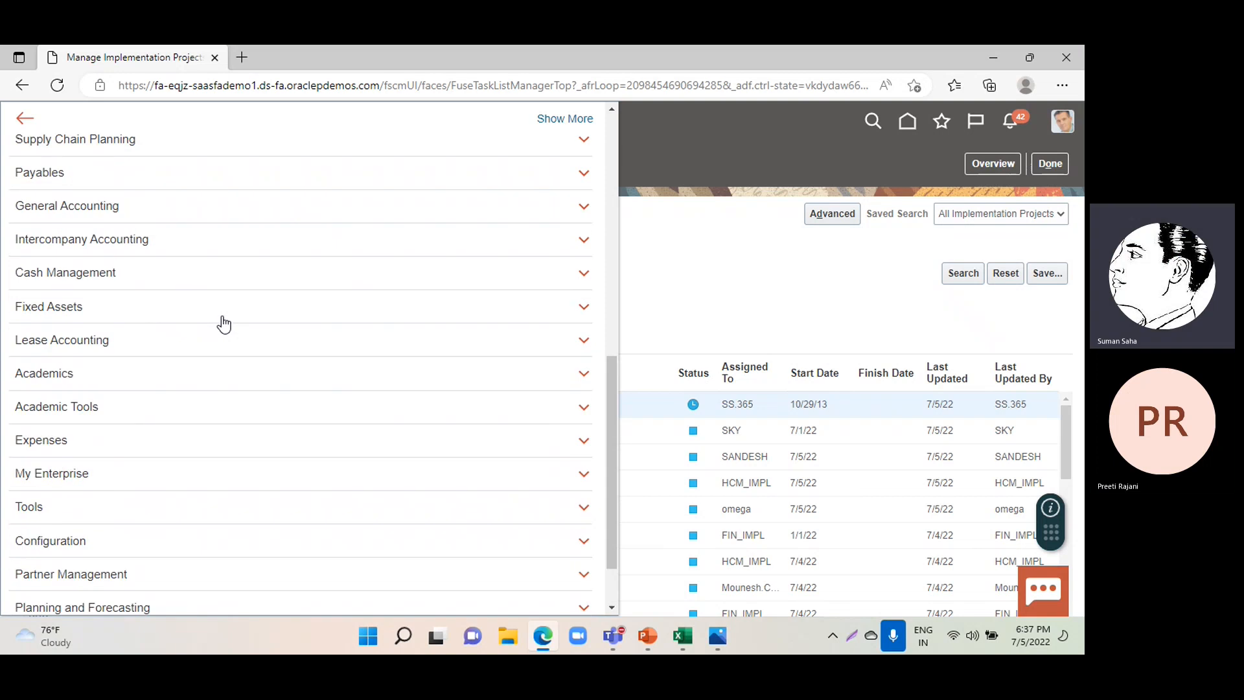
click(364, 176)
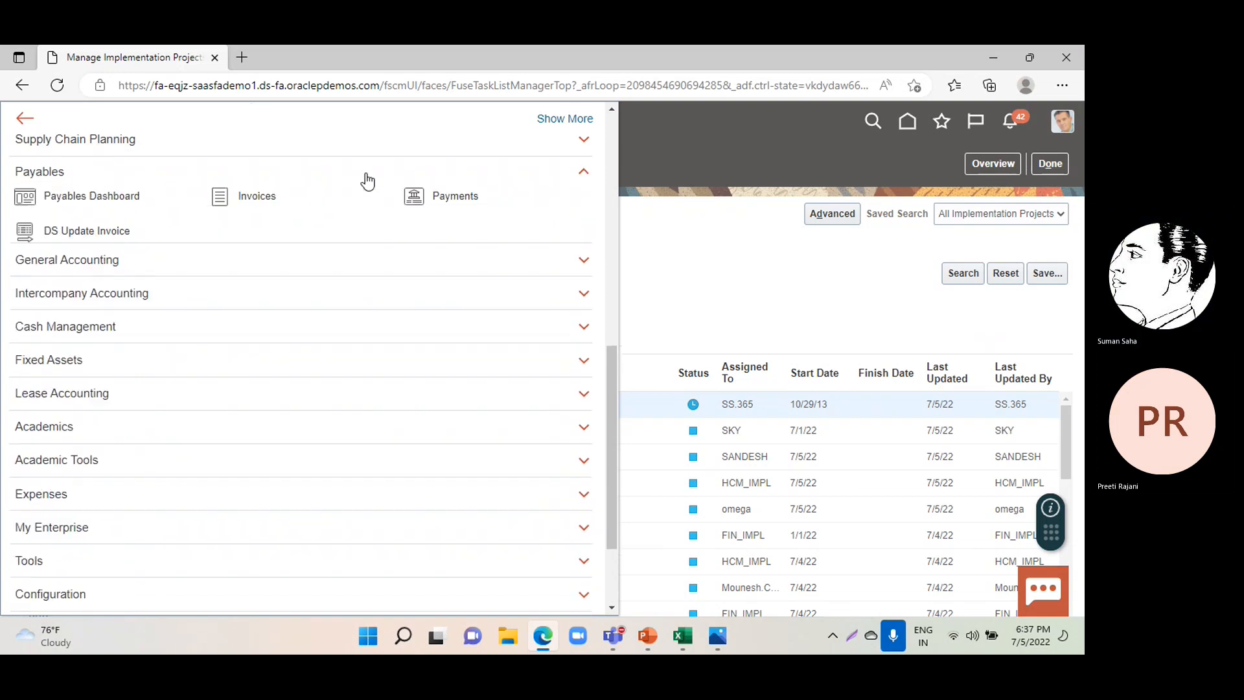
click(256, 194)
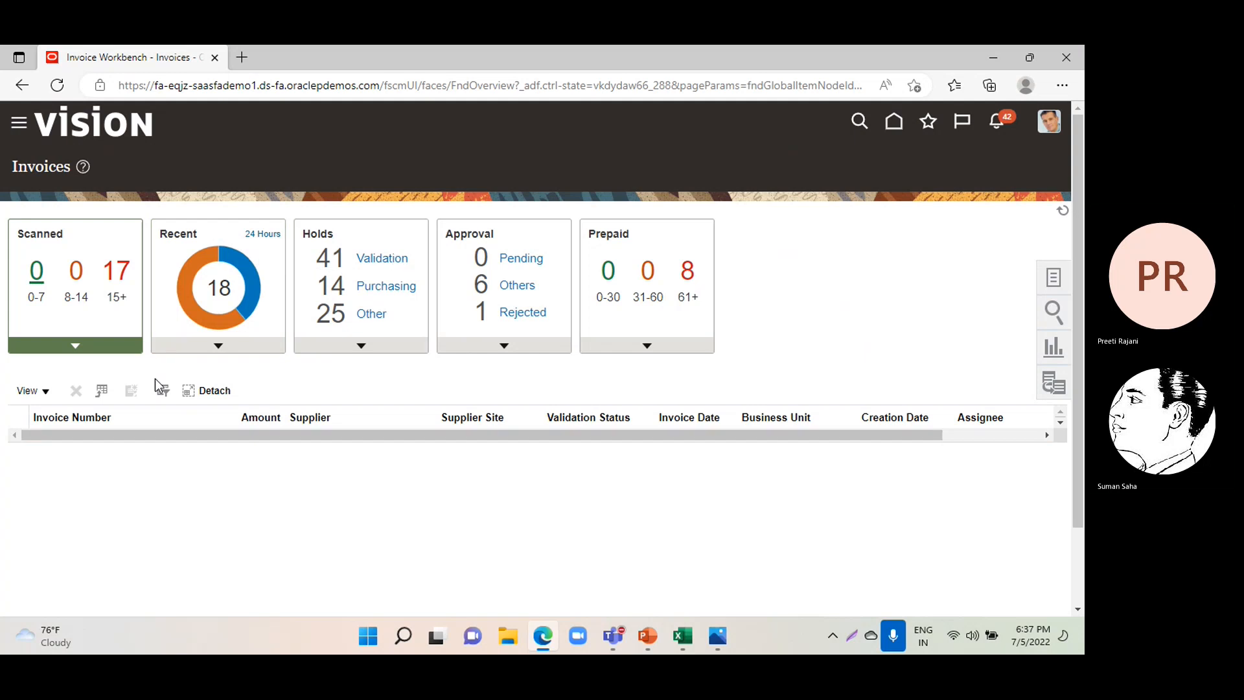
click(1054, 285)
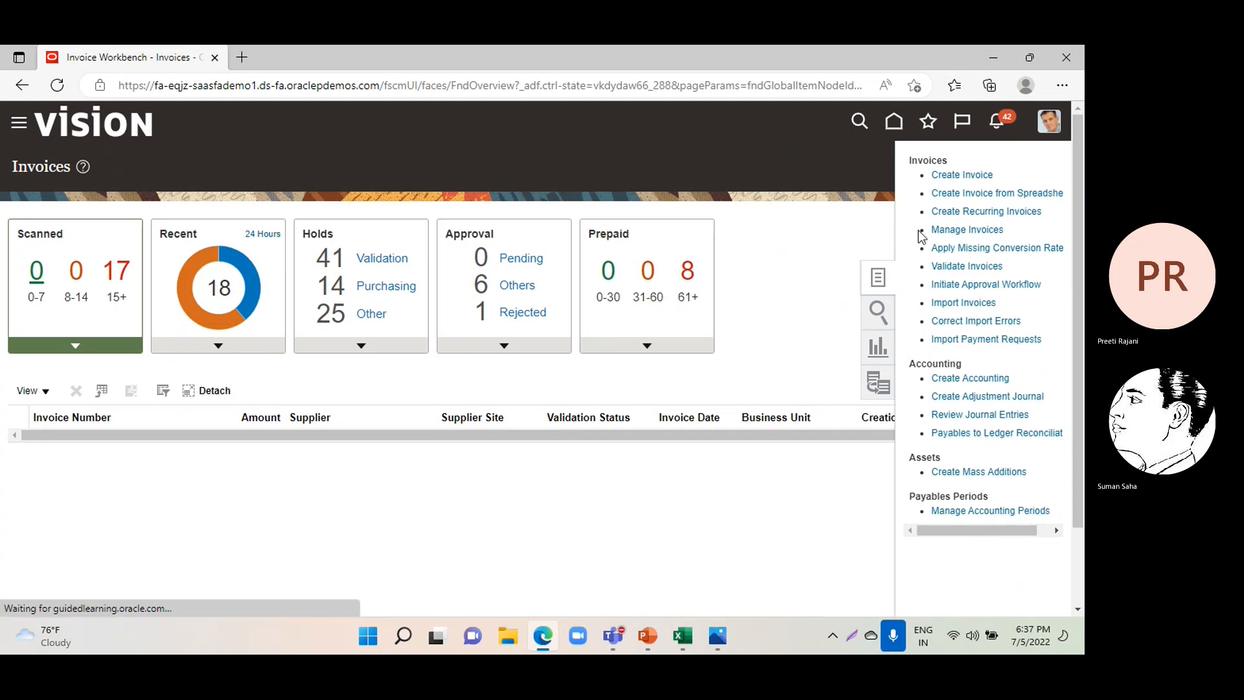
click(953, 172)
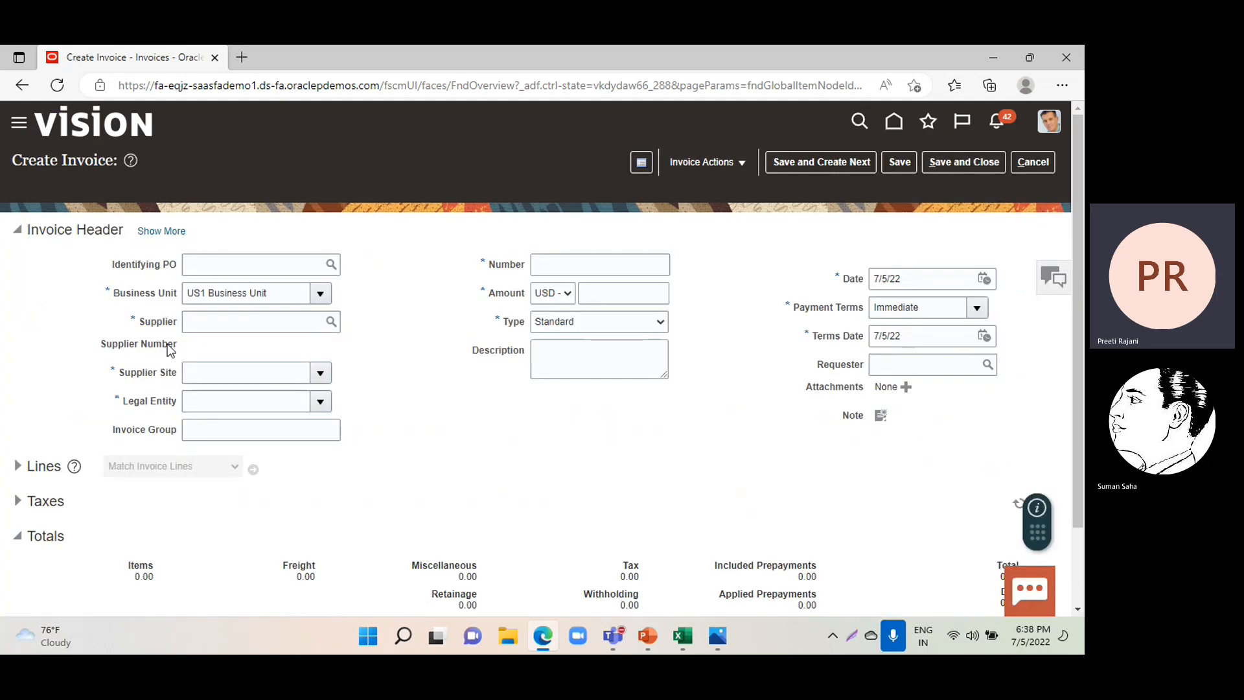
Set the invoice's supplier to Dell Inc.
click(216, 319)
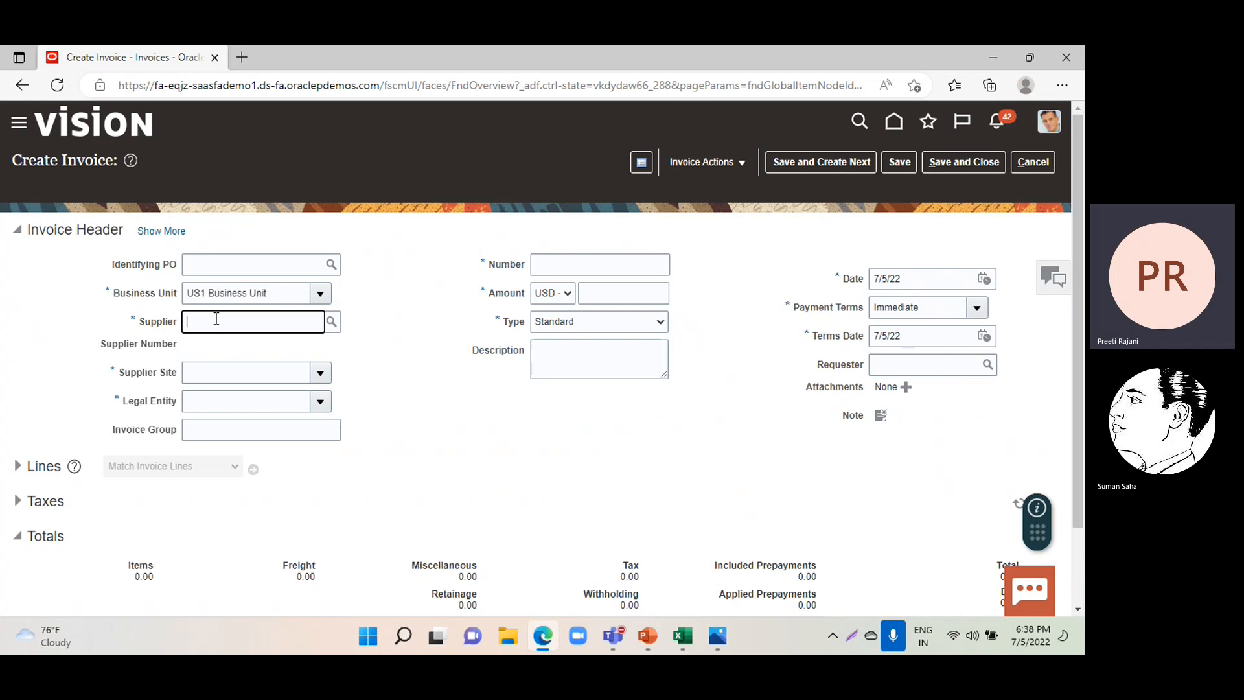
text(Dell Inc.)
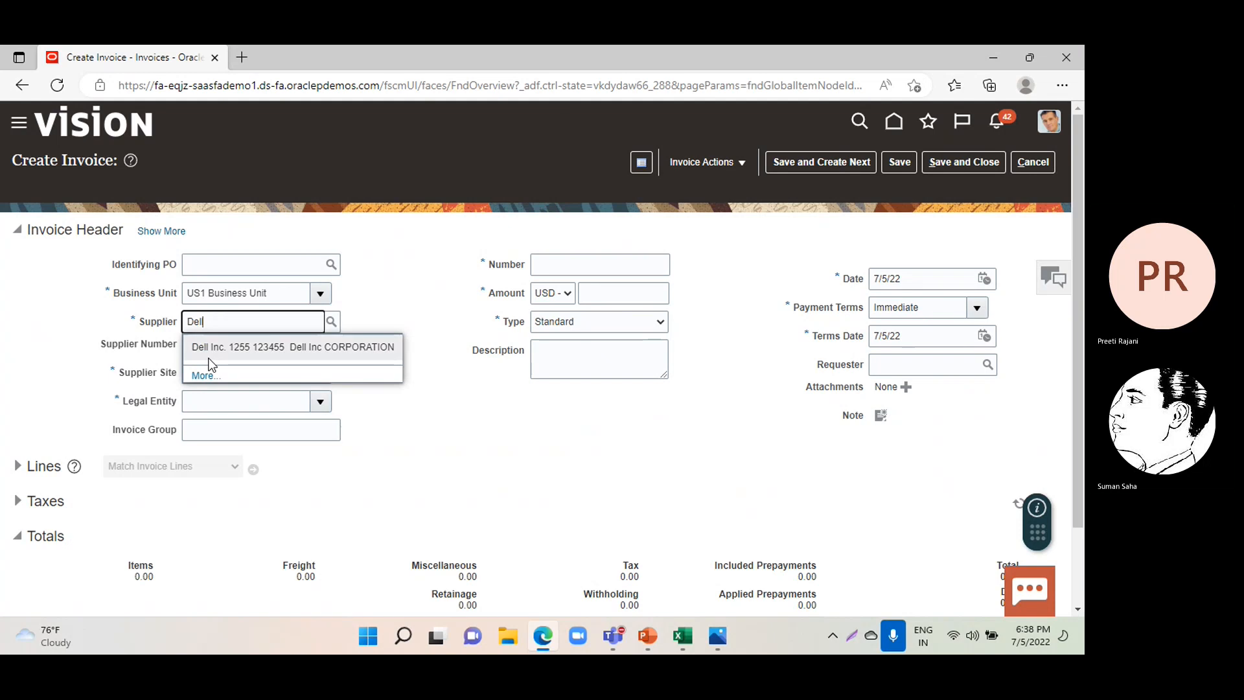
click(208, 355)
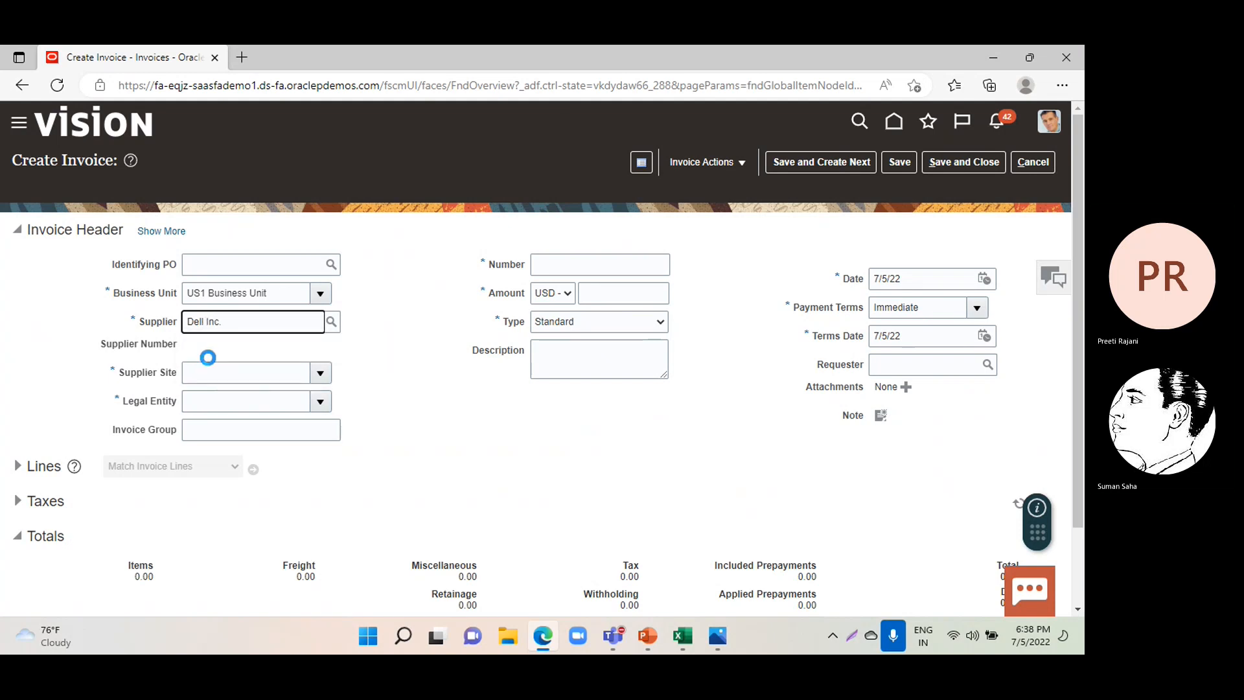
Enter invoice number PP-01-01, amount 1095 USD and type Prepayment, and show the additional header fields.
click(565, 266)
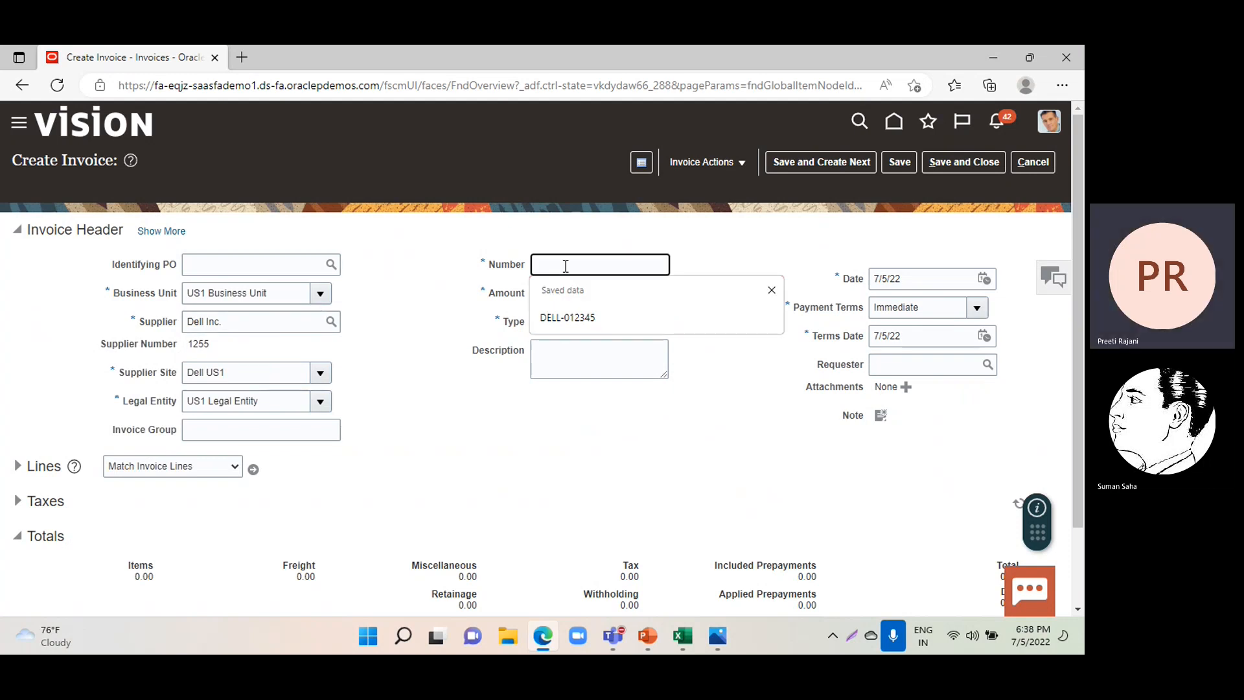
text(PP-01-01)
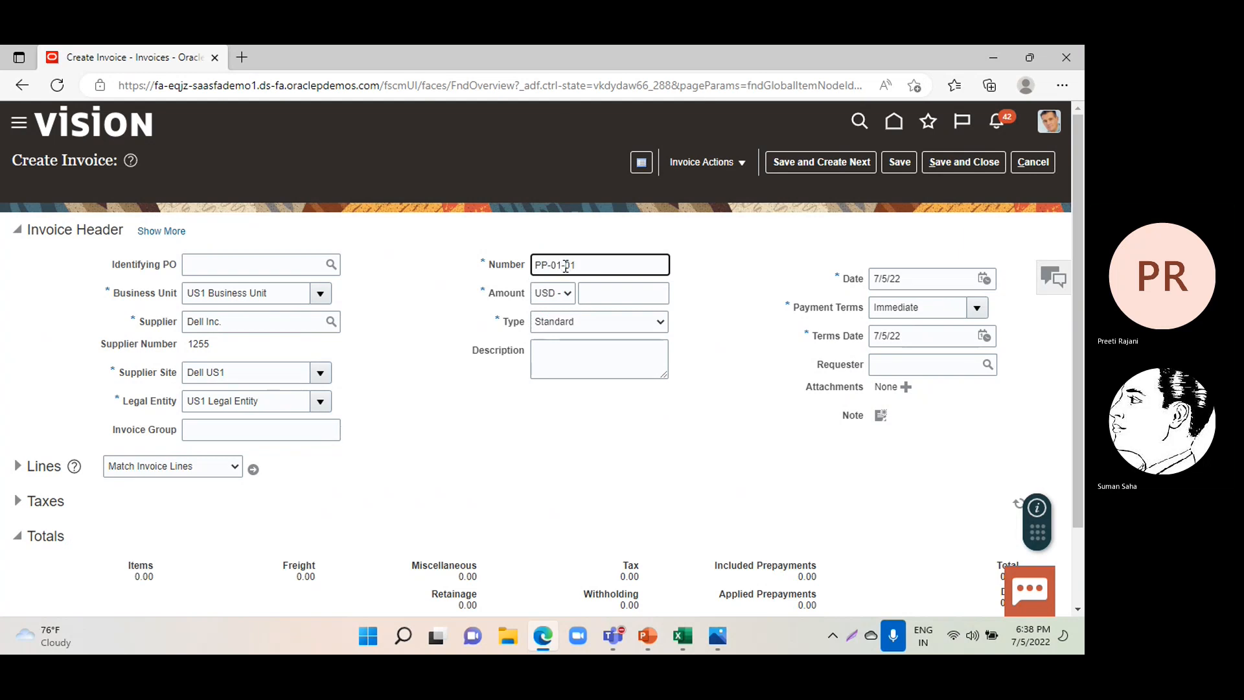
click(602, 294)
text(1095)
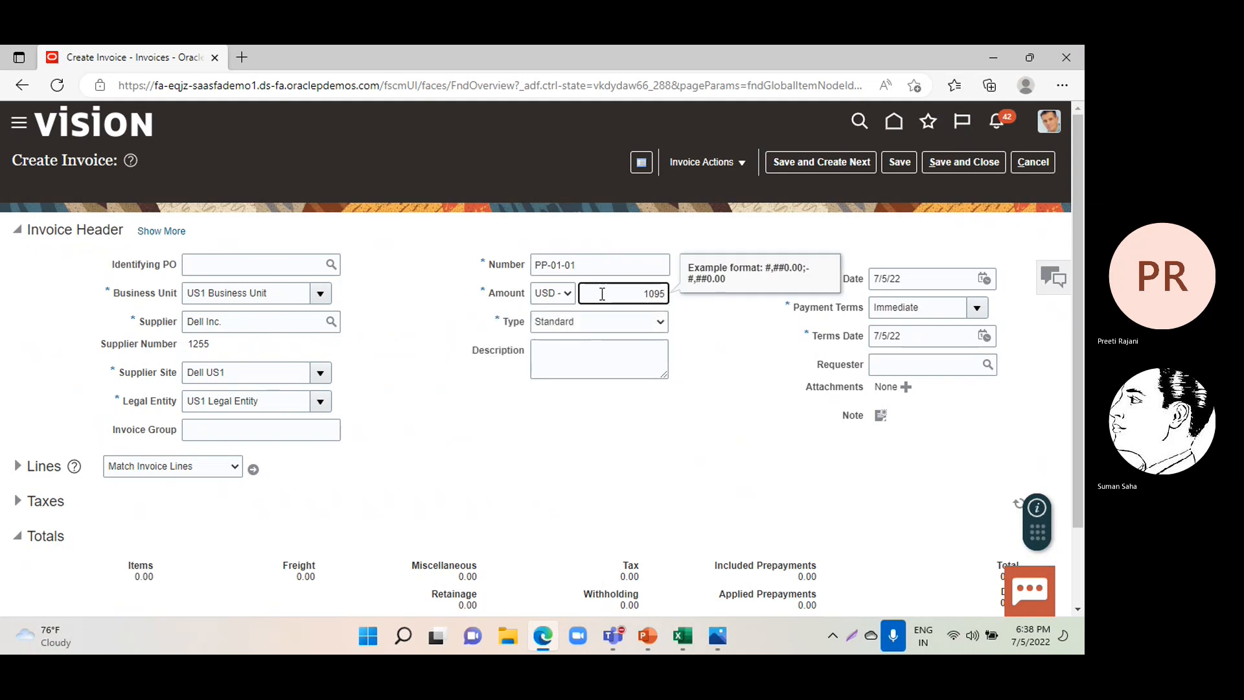
click(574, 322)
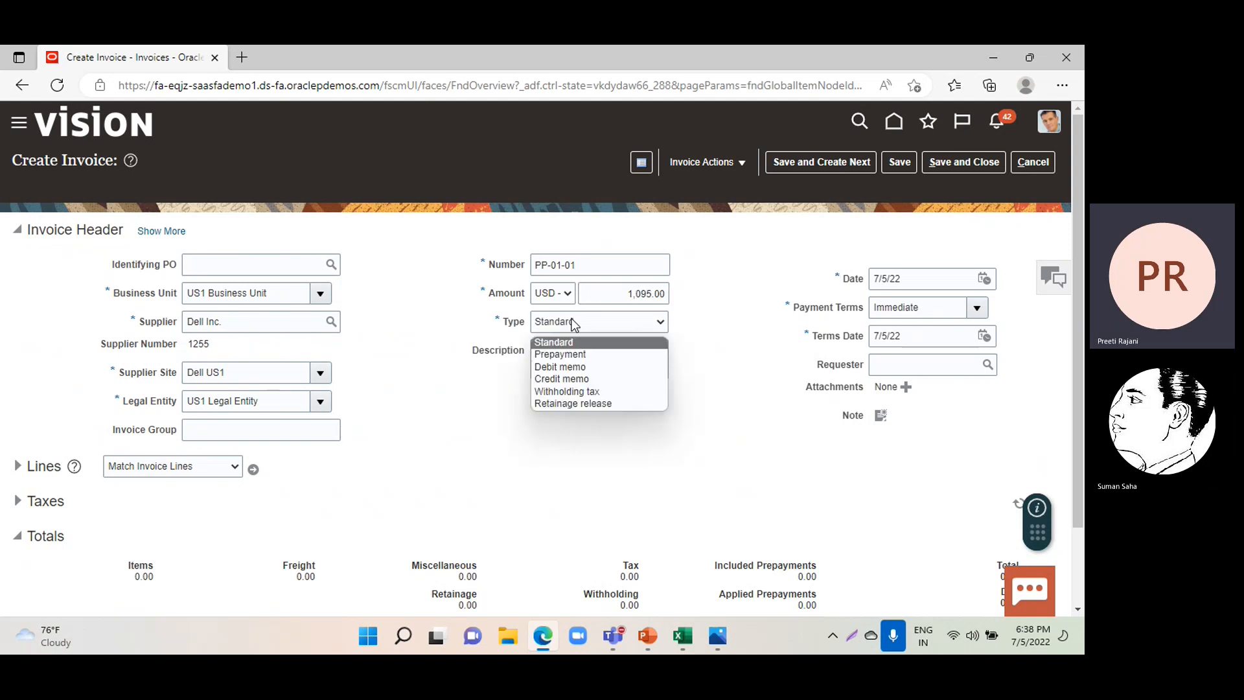
click(559, 354)
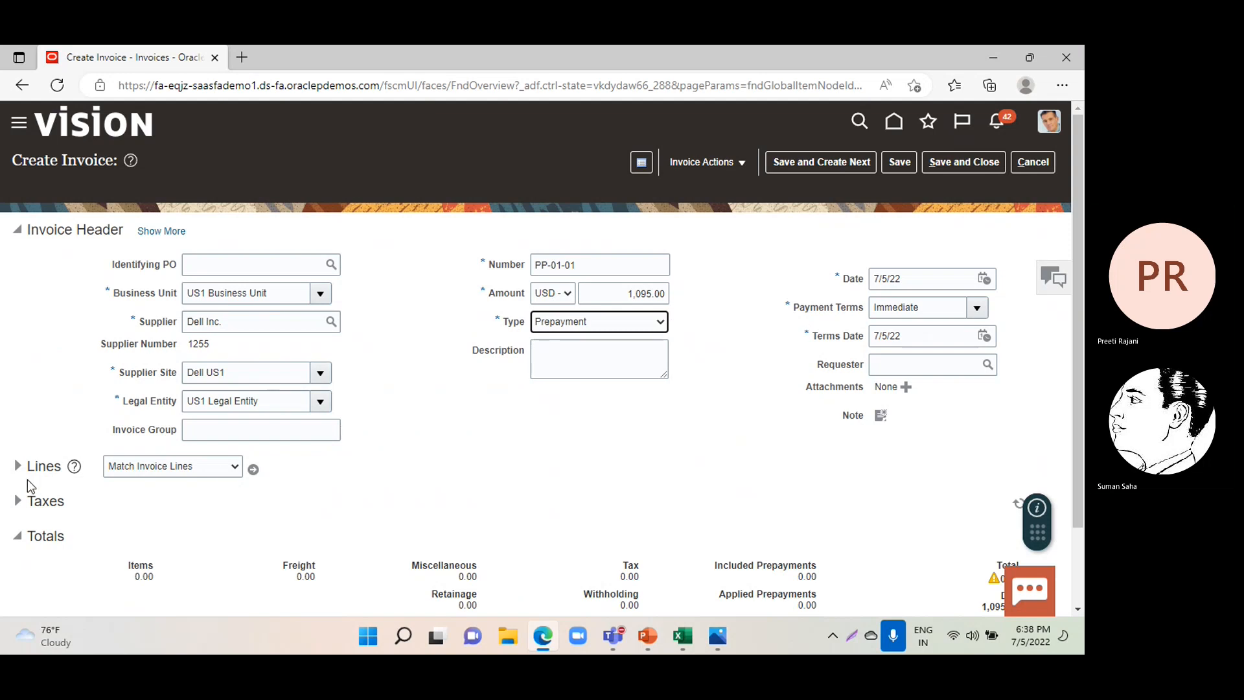
click(154, 234)
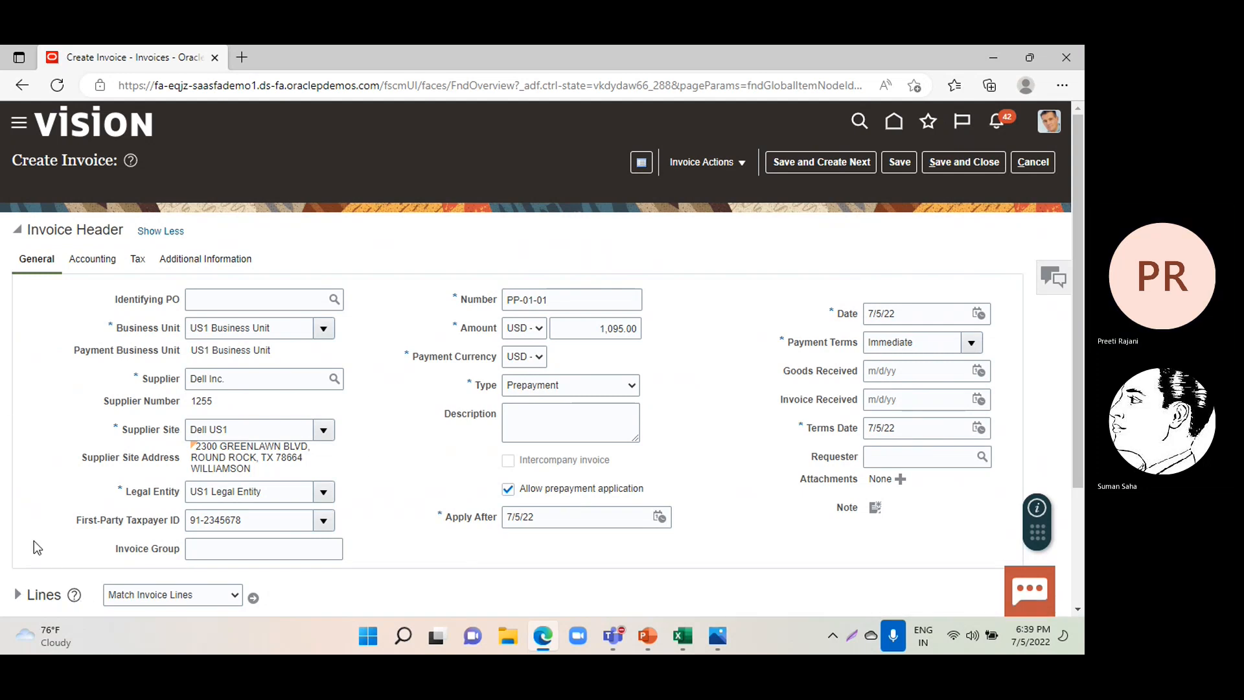
Expand the invoice lines and enter 1000 as the amount of item line 1.
click(18, 593)
scroll(405, 536, down, 2)
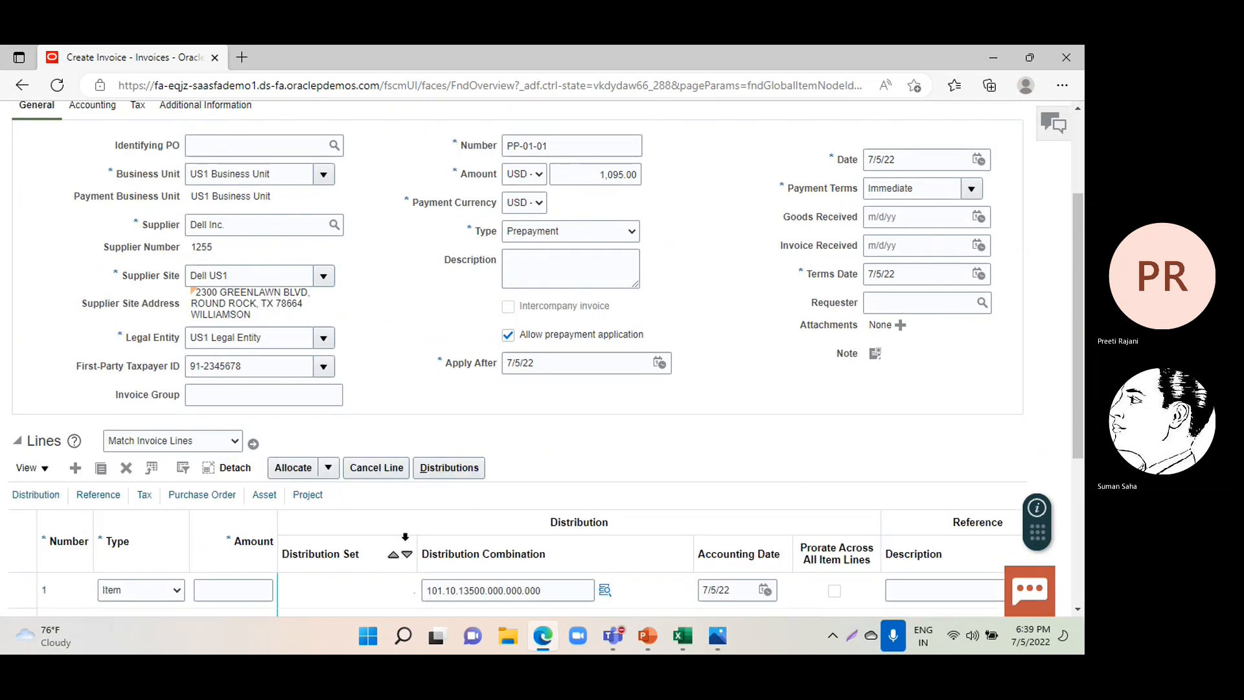
scroll(405, 536, down, 1)
click(263, 508)
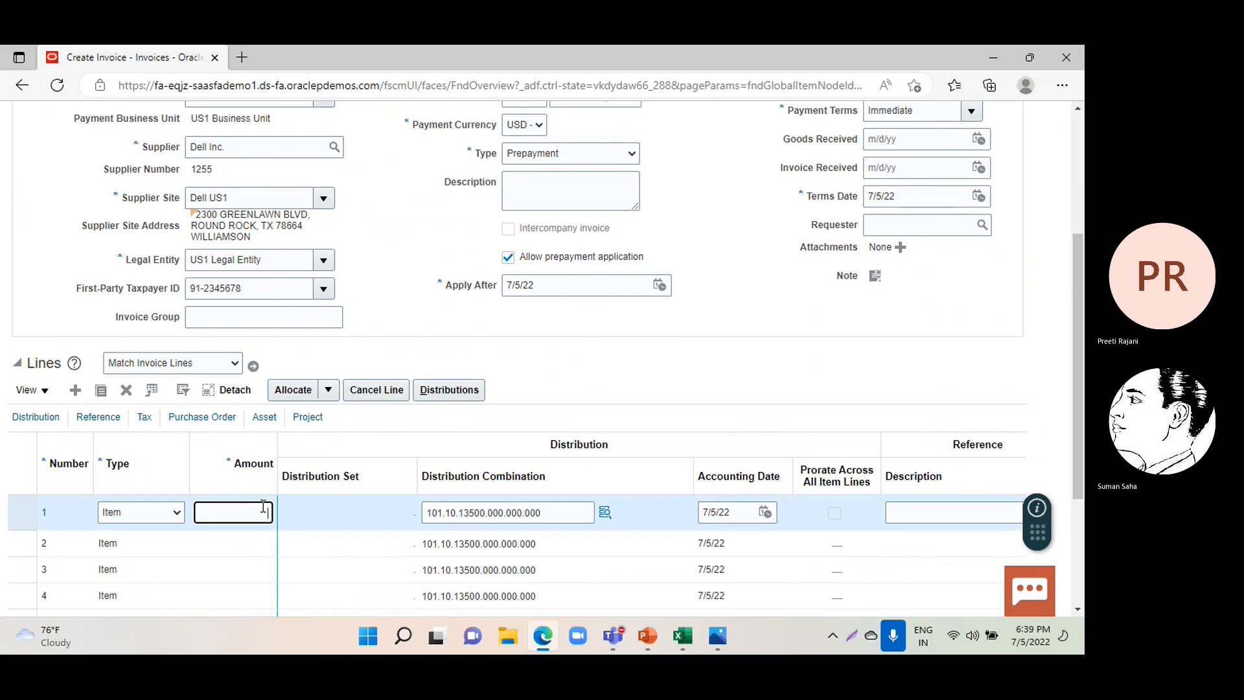
text(1000)
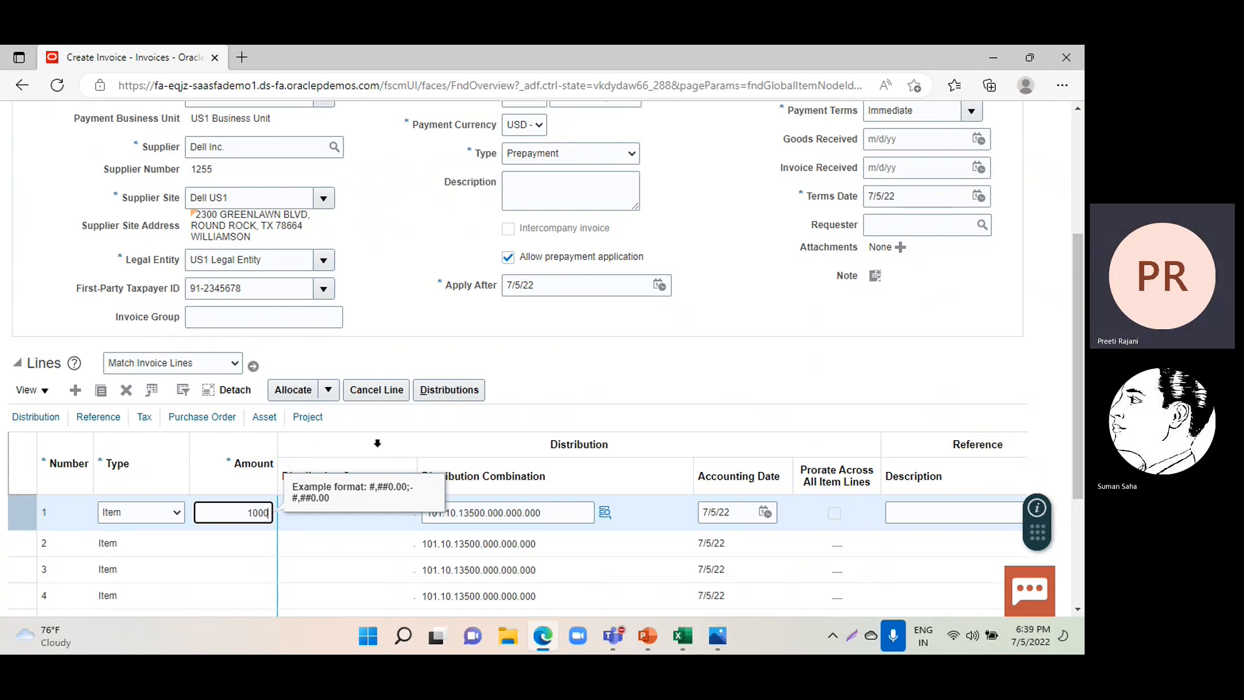
Review the account segments of item line 1's distribution combination, leaving them as they are.
click(377, 445)
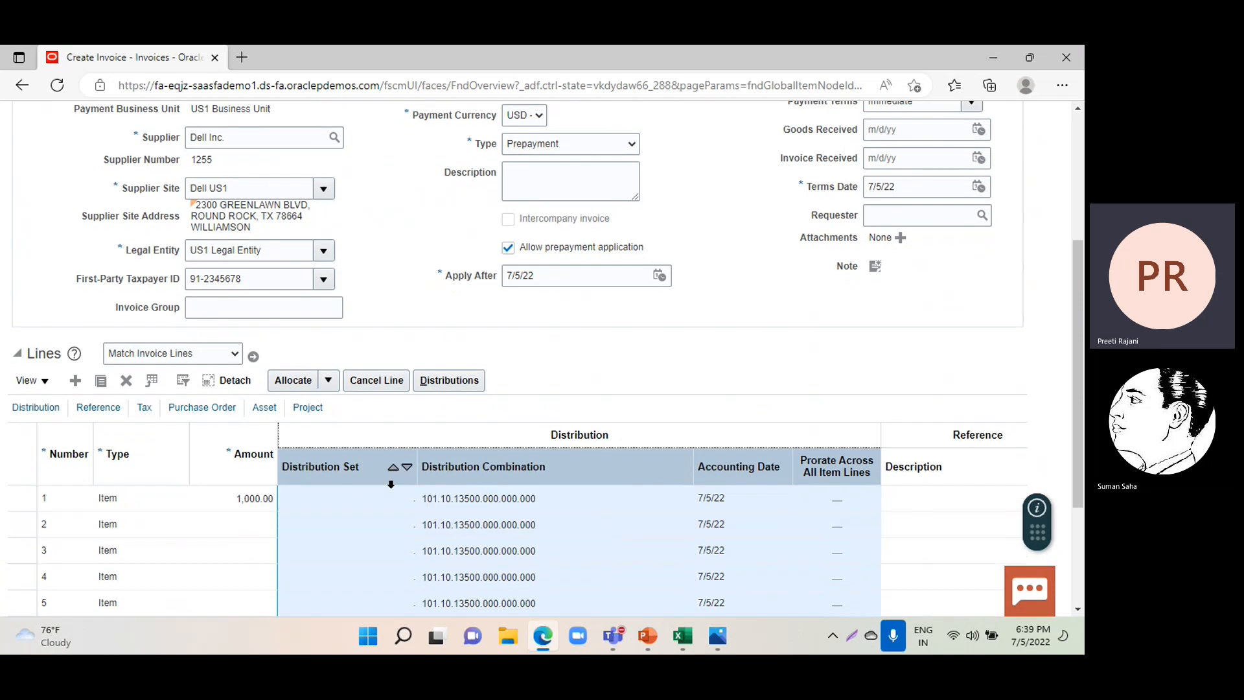
click(261, 502)
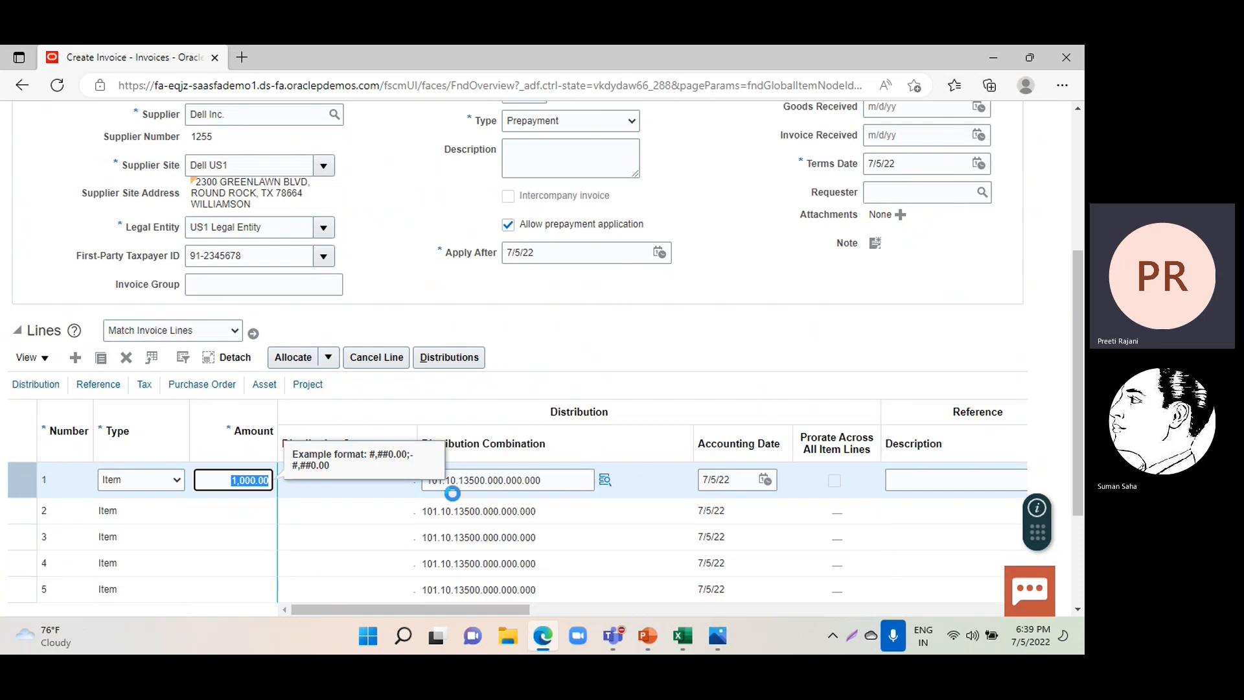
click(603, 482)
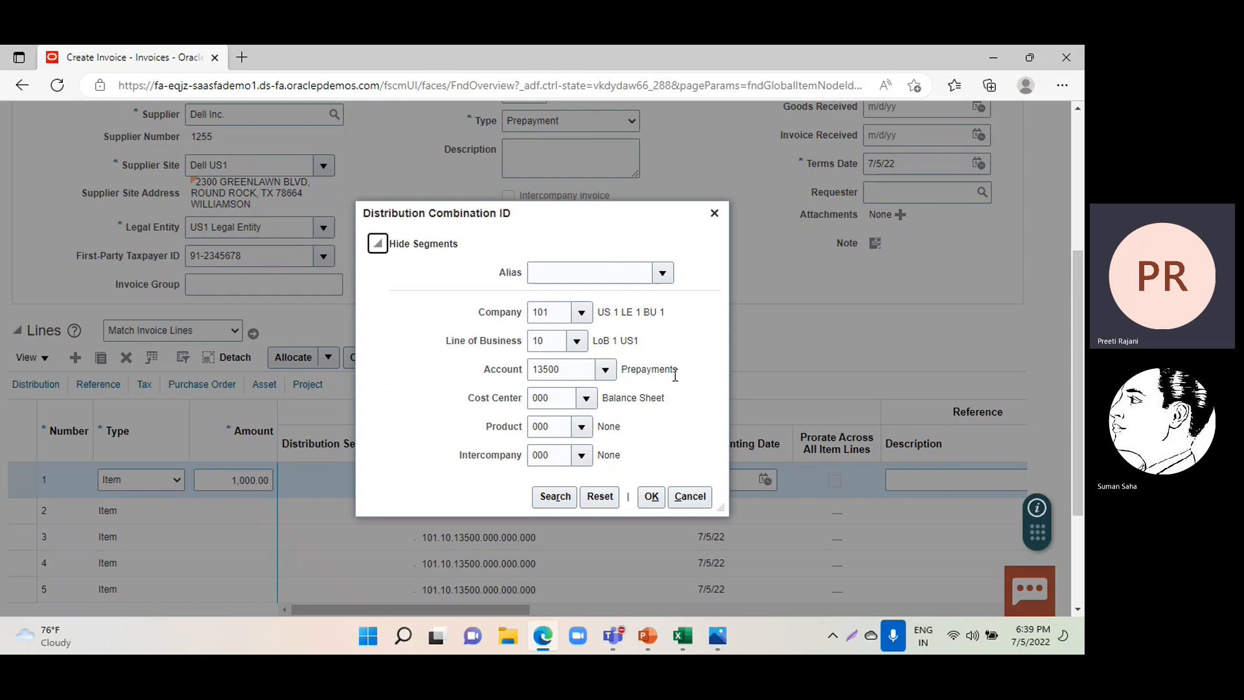
click(651, 496)
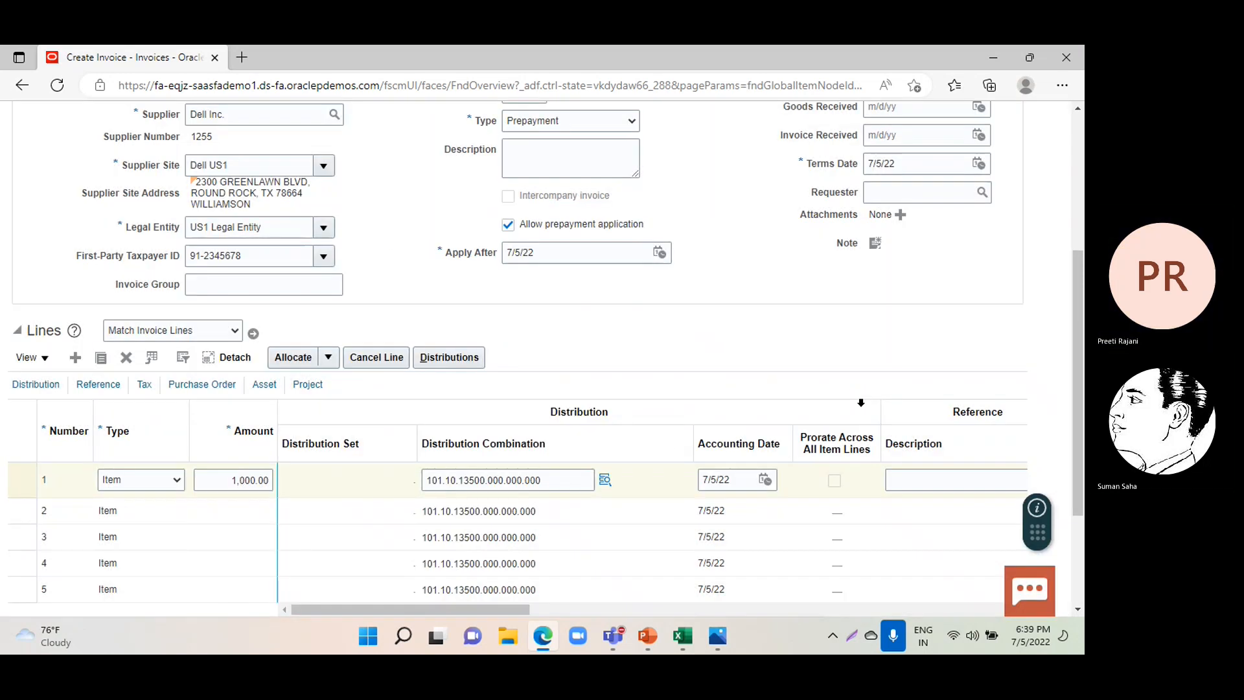
Validate the prepayment invoice PP-01-01.
scroll(717, 385, up, 4)
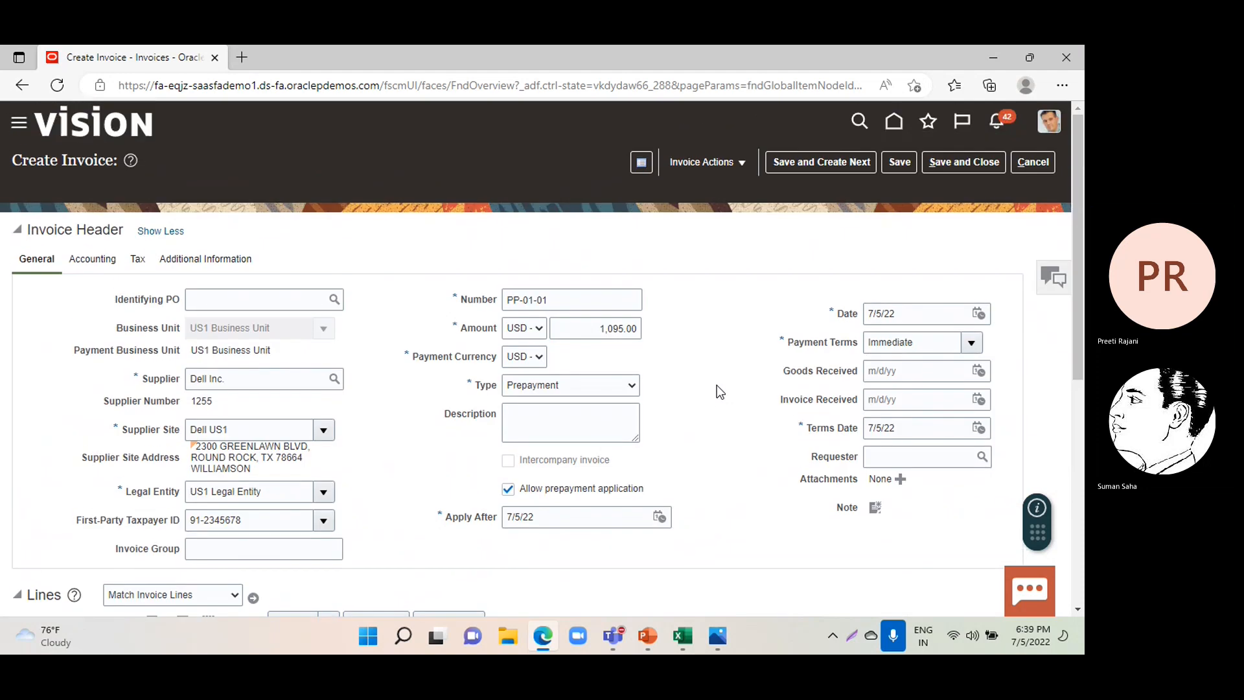
click(713, 164)
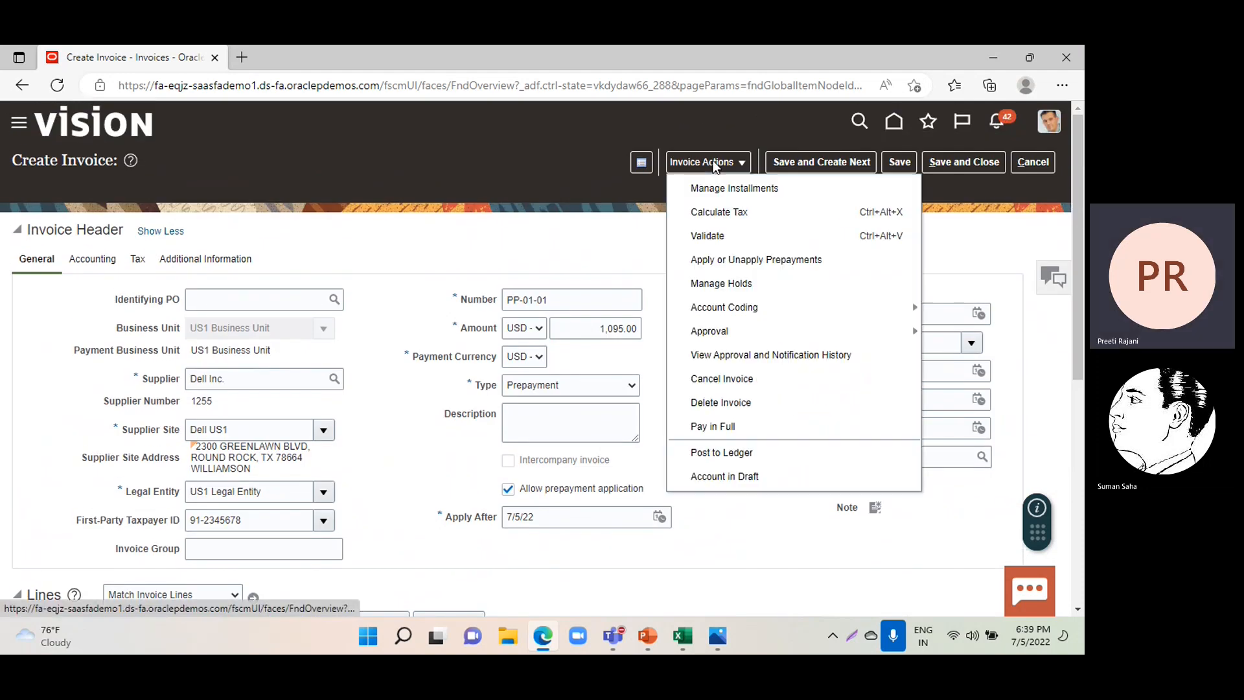
click(762, 432)
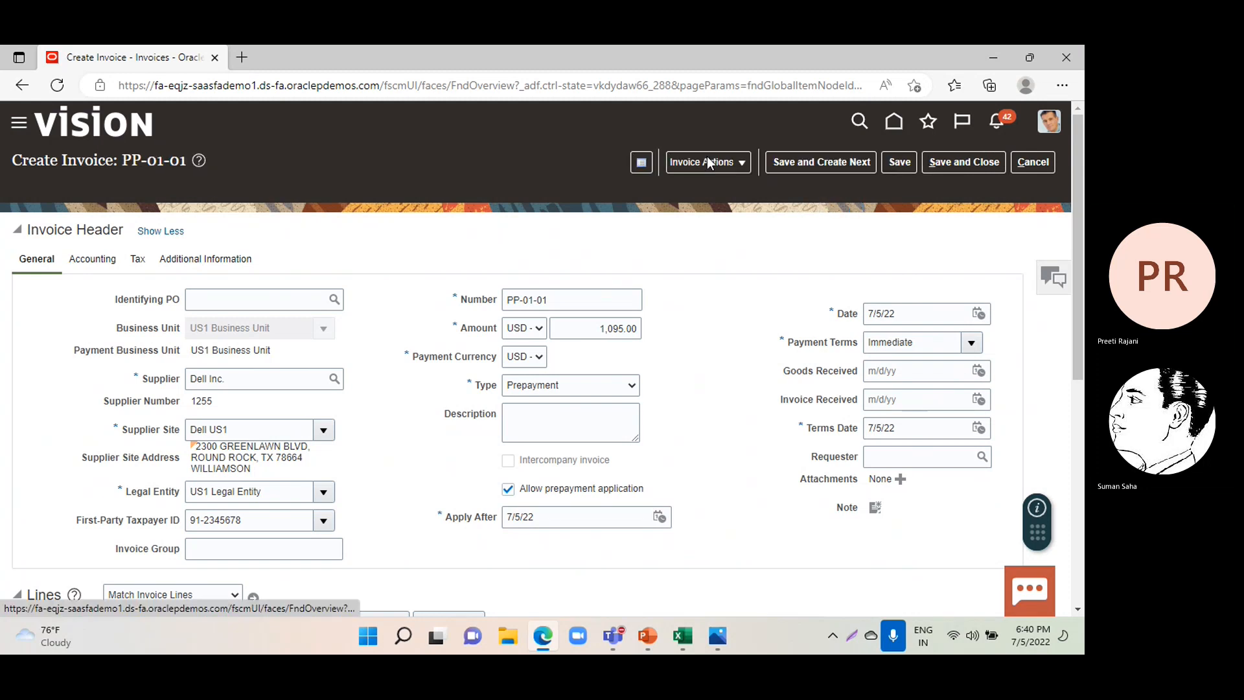
click(706, 159)
click(712, 235)
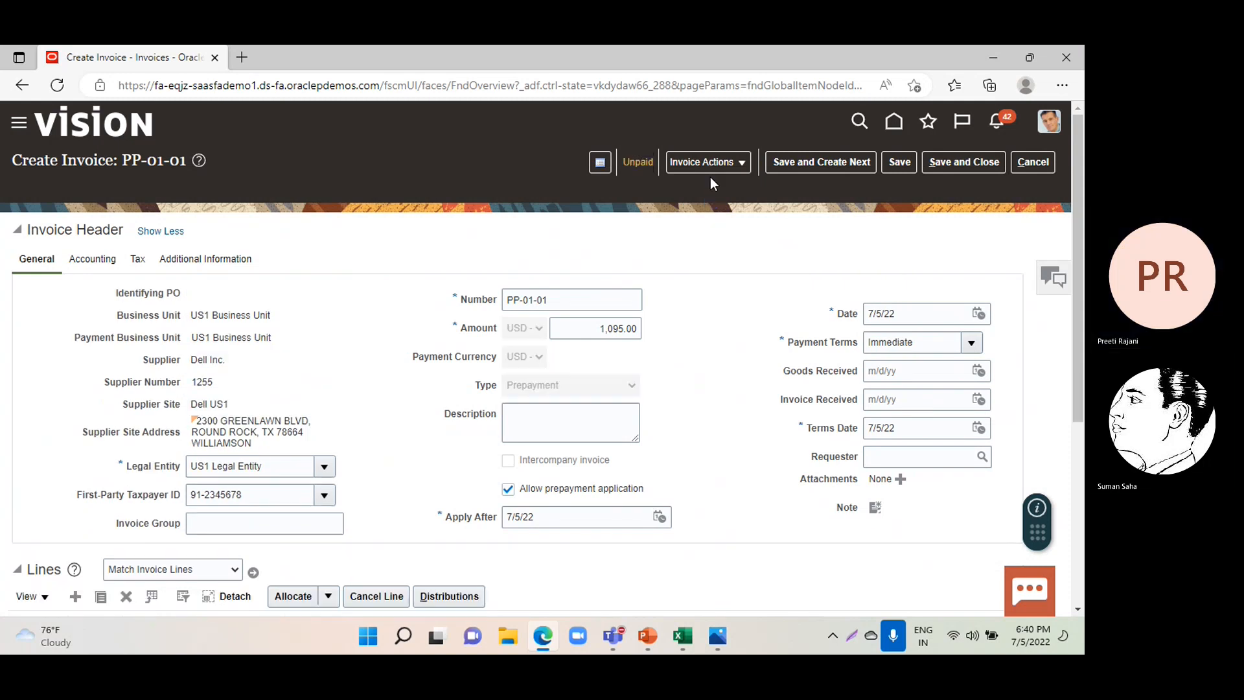
Start paying invoice PP-01-01 in full, using the BofA bank account and payment process profile CB PPR.
click(706, 158)
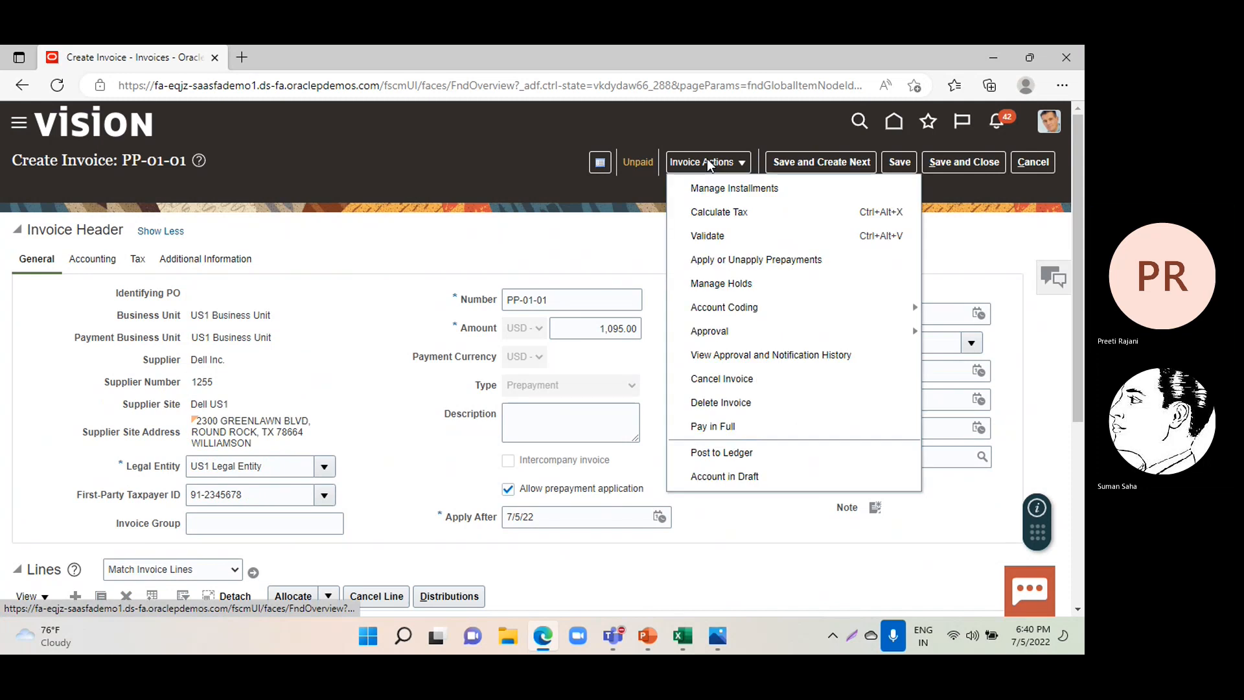
click(707, 430)
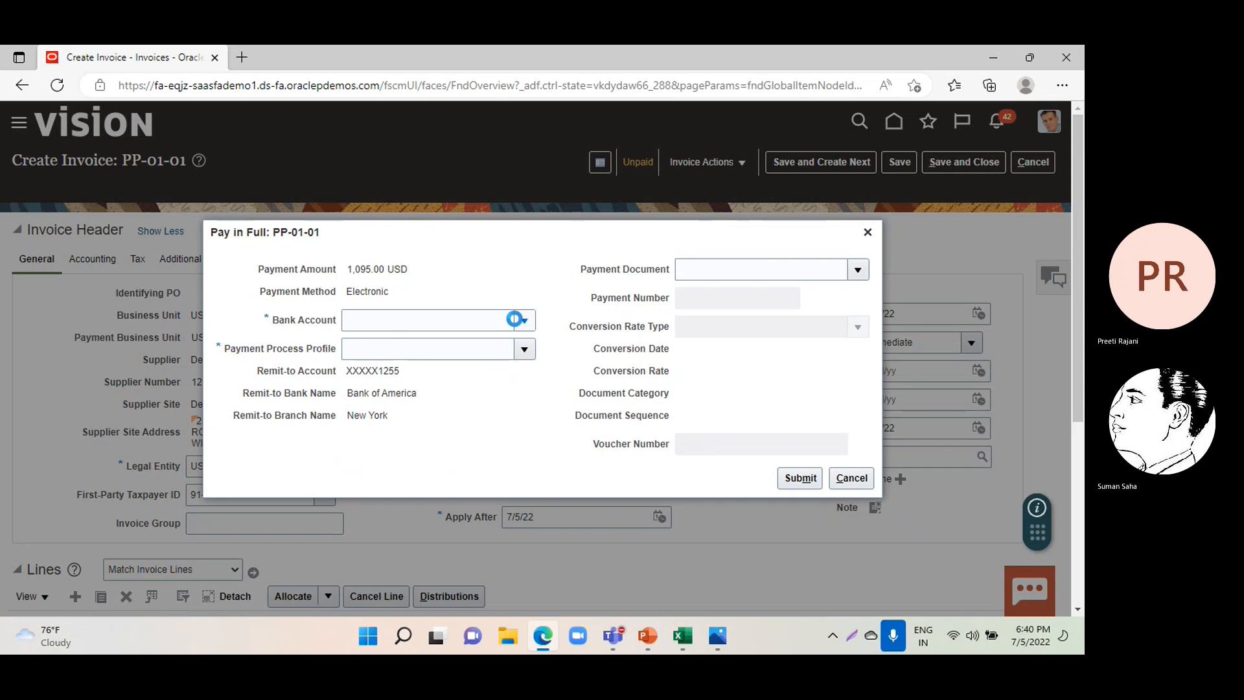
click(515, 320)
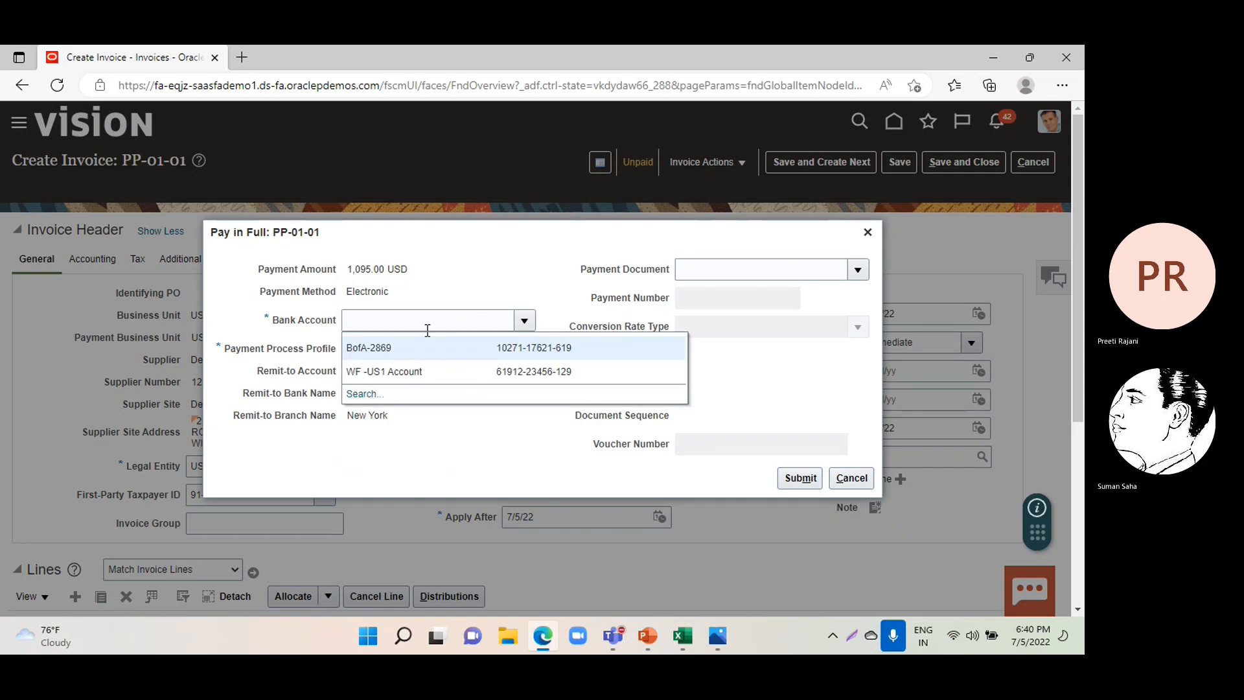
click(398, 354)
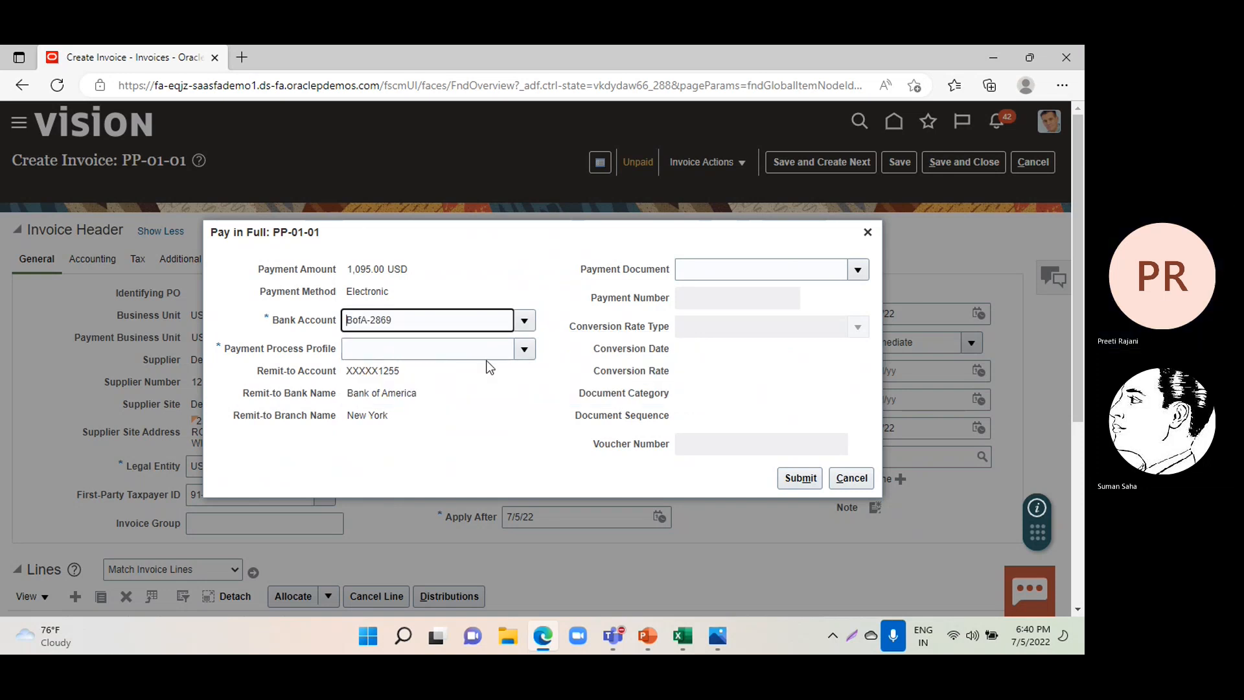
click(525, 350)
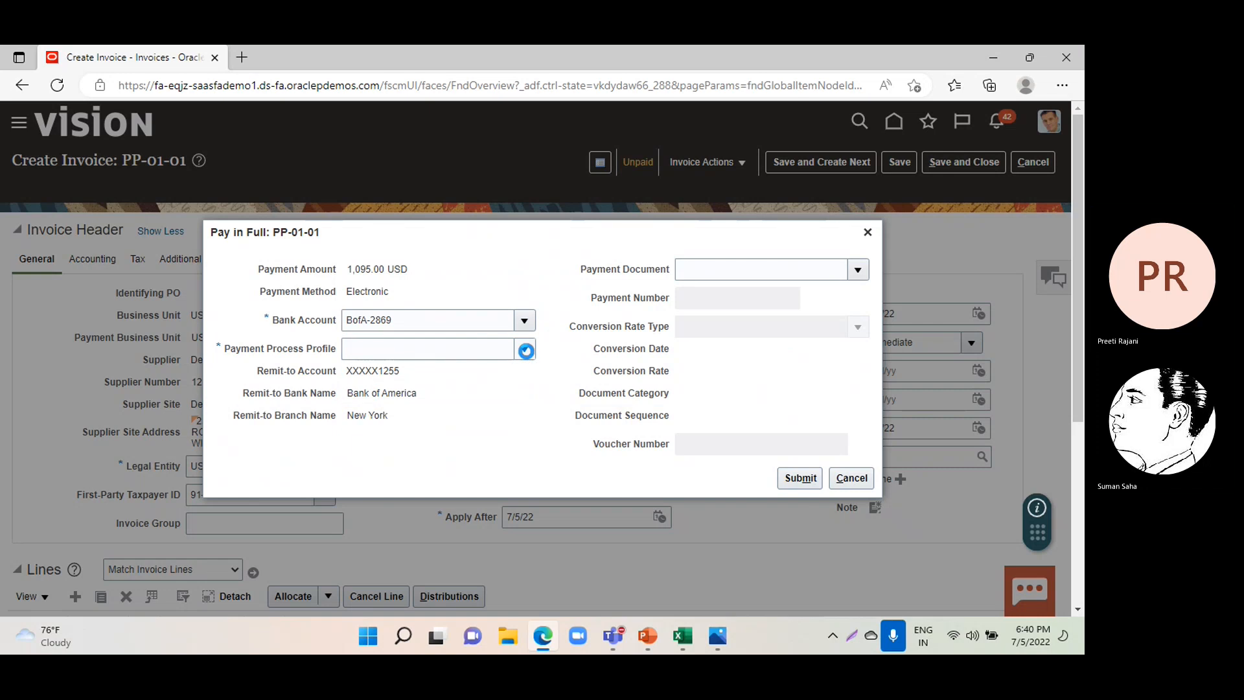
click(363, 447)
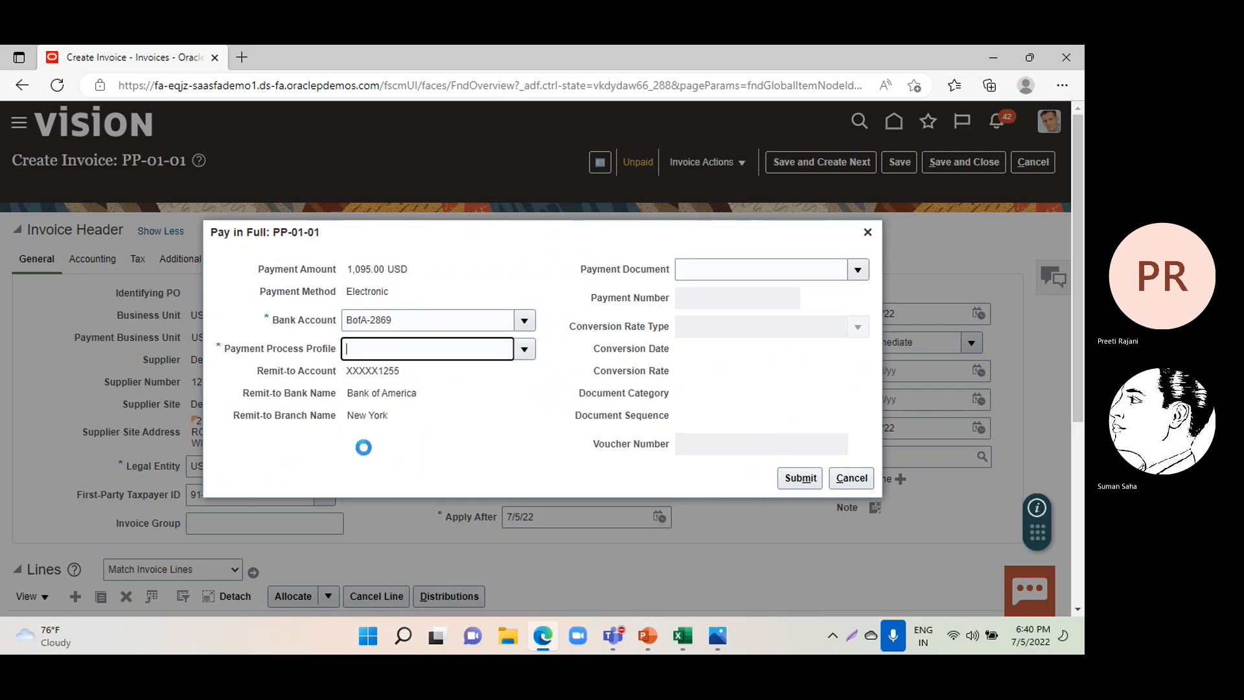
Choose Check Stock A as the payment document, submit the full payment and acknowledge the confirmation.
click(858, 271)
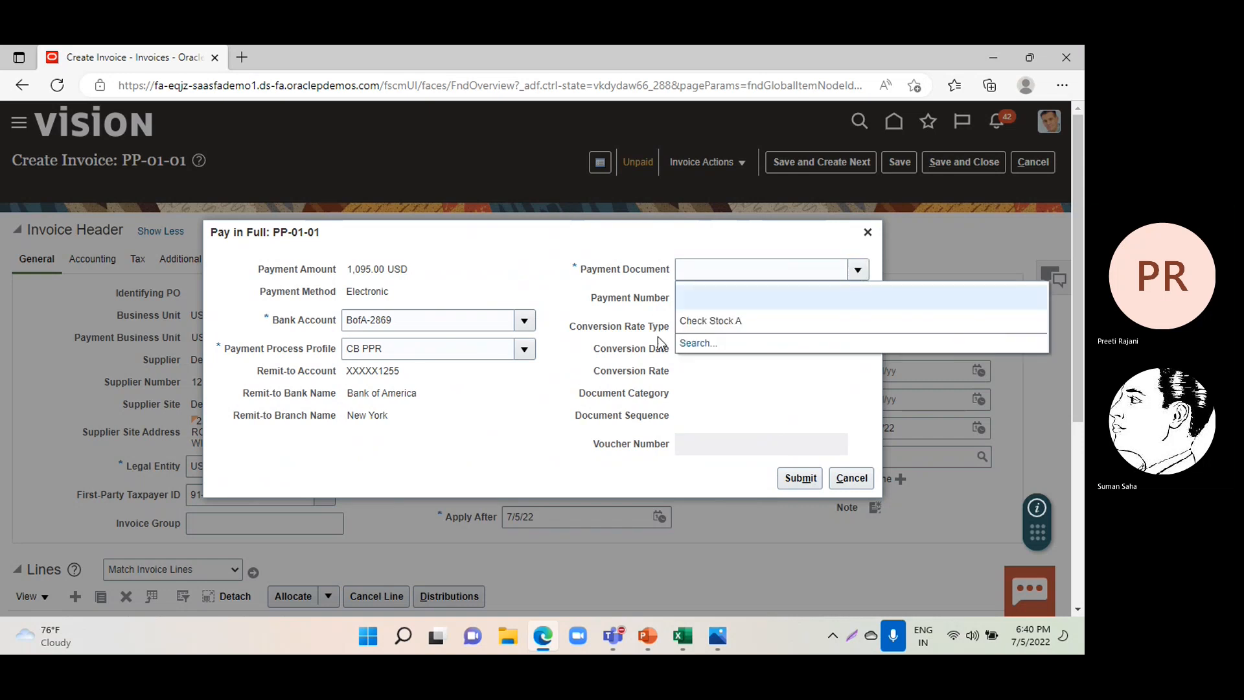
click(711, 333)
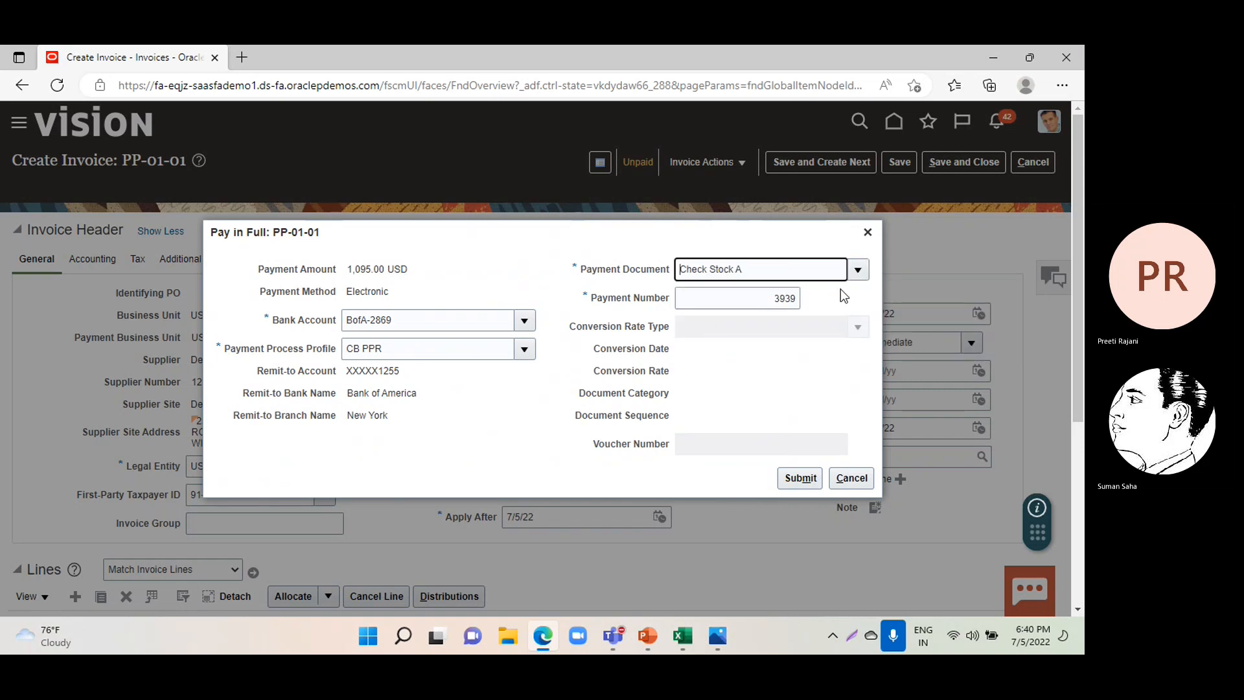
click(799, 480)
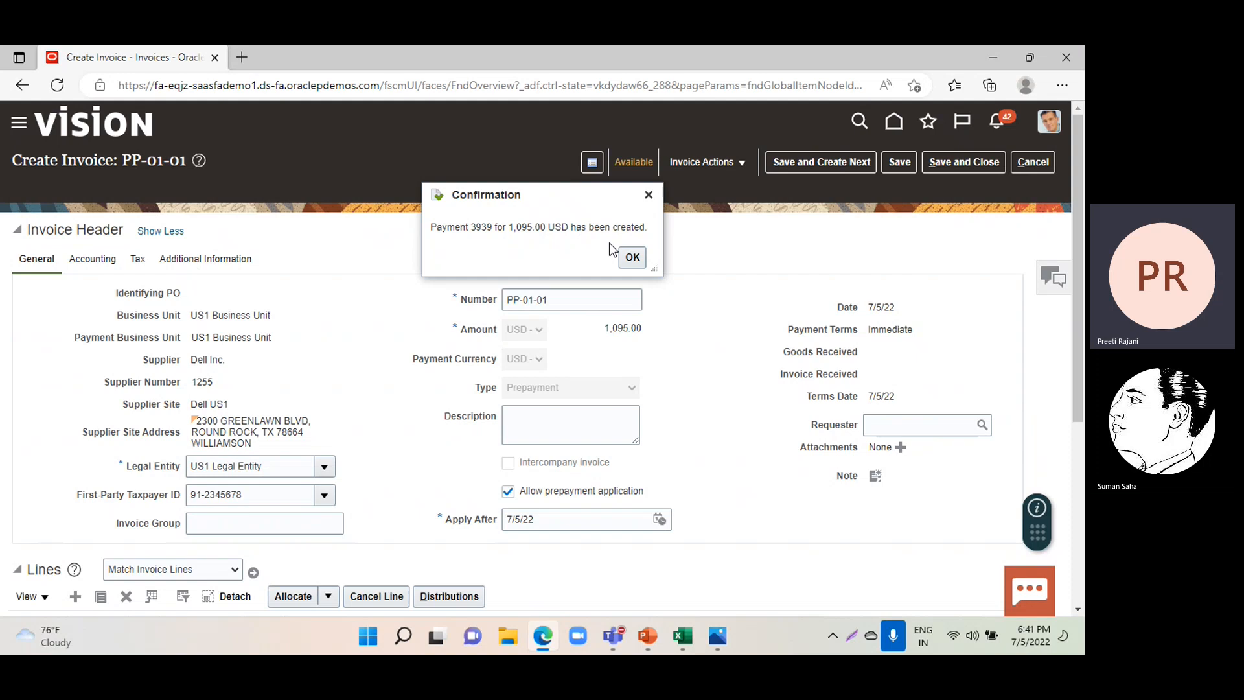
click(632, 257)
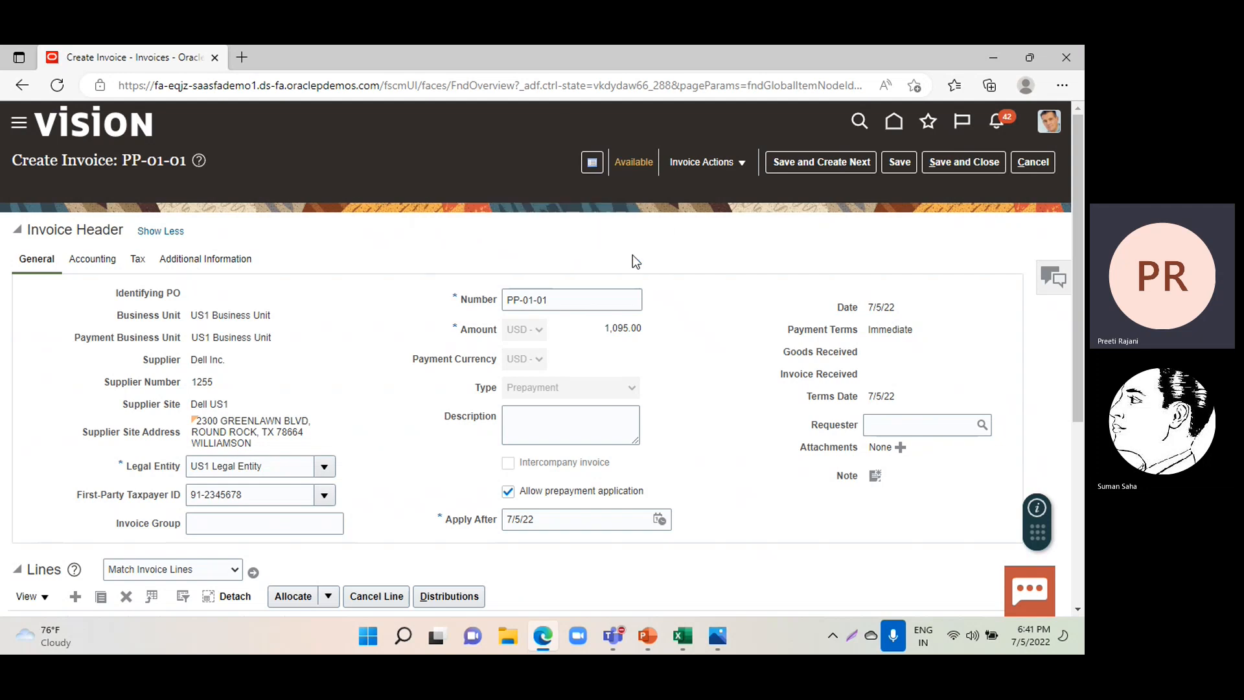
Save and close the paid prepayment invoice and start creating another invoice.
click(955, 162)
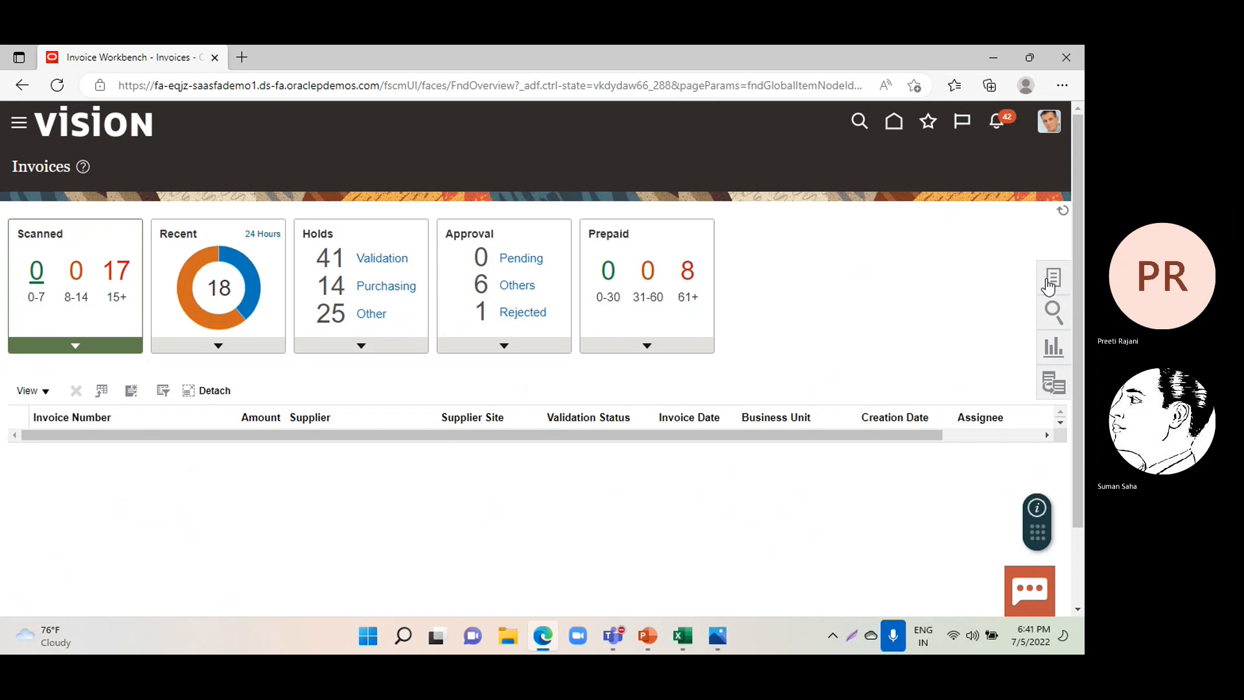
click(1049, 282)
click(961, 174)
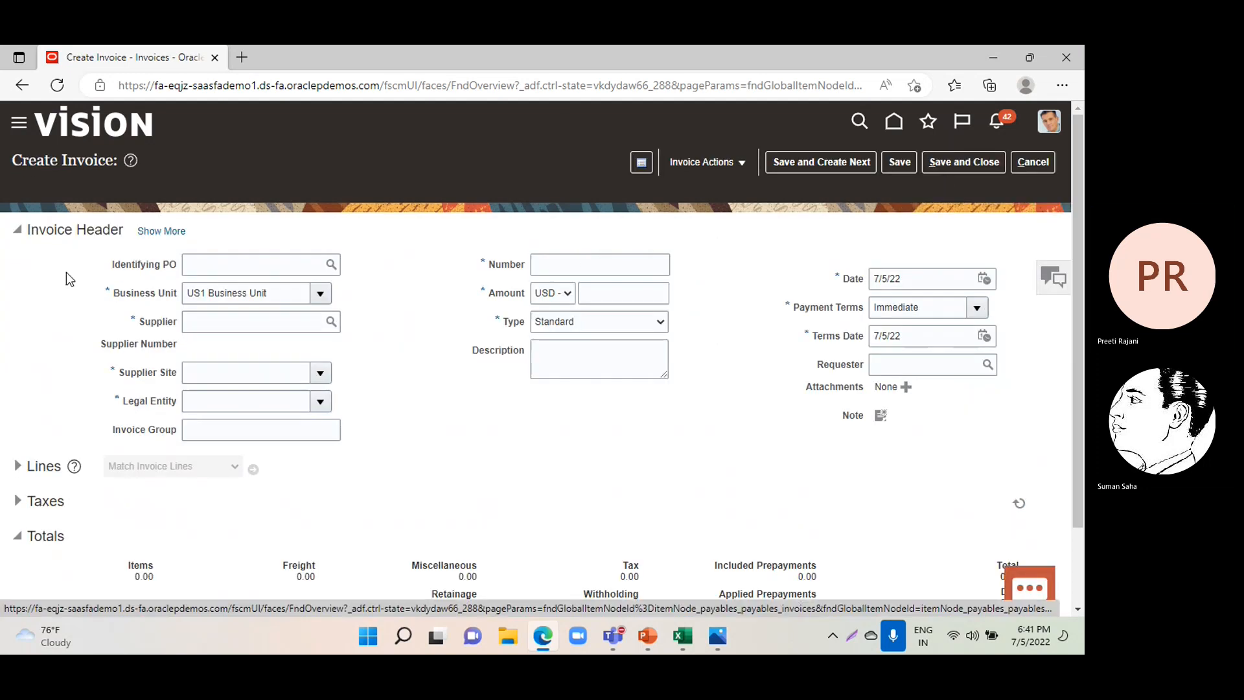
Set the new invoice's supplier to Dell Inc.
click(276, 322)
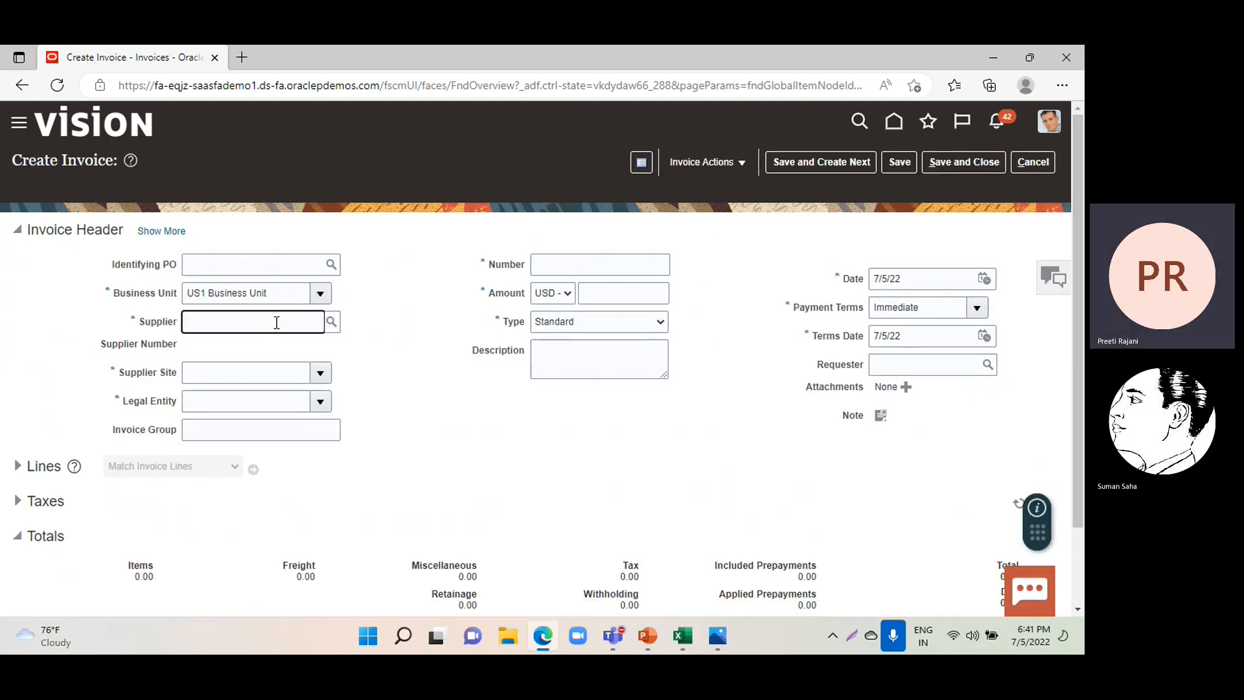
text(Dell)
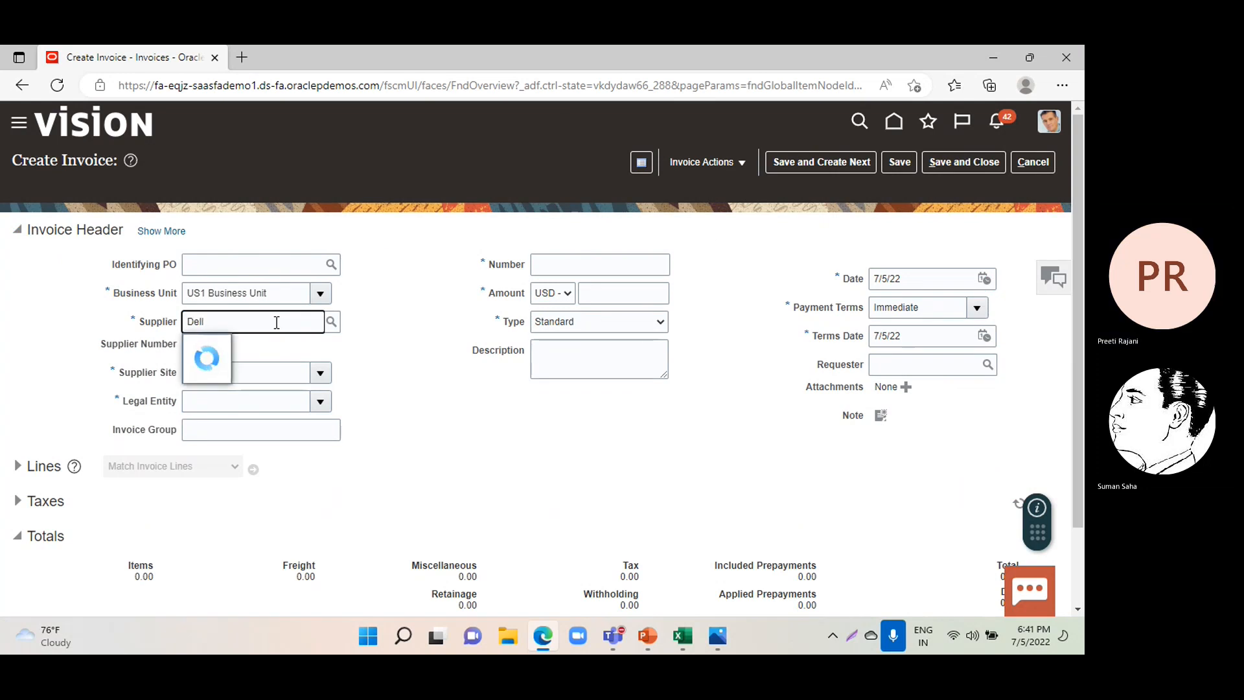
click(234, 353)
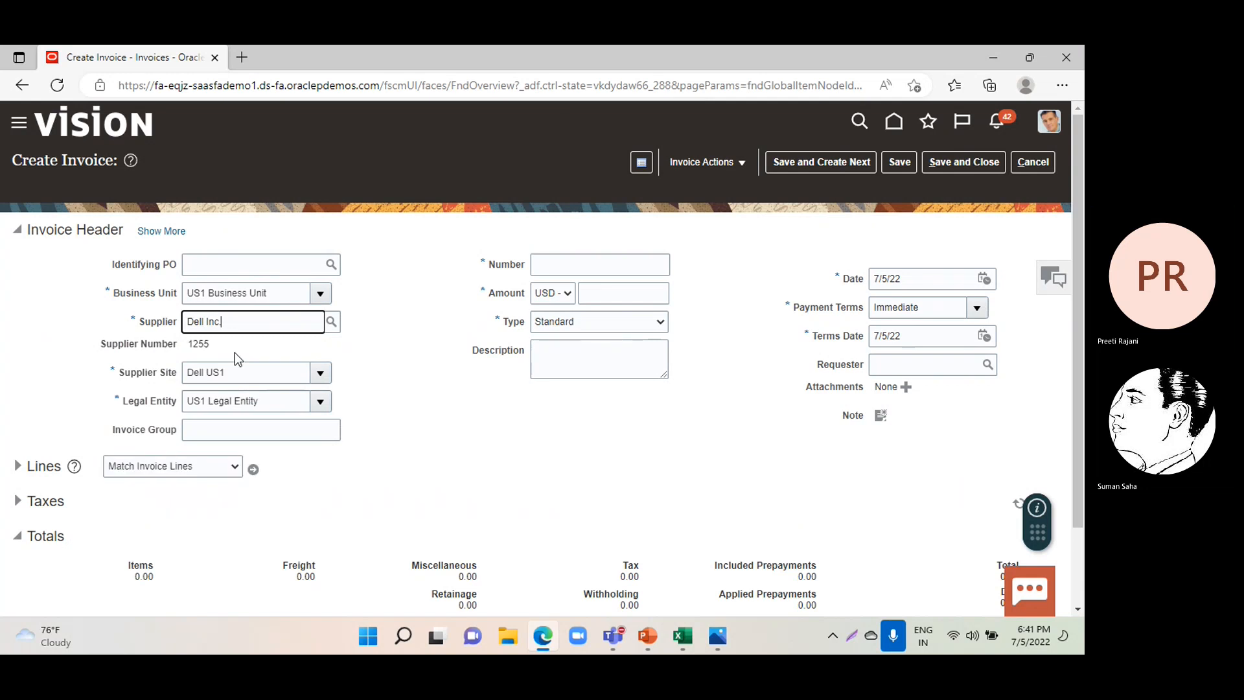
Enter invoice number TI-PP-01 and an amount of 1095 USD in the invoice header.
click(593, 266)
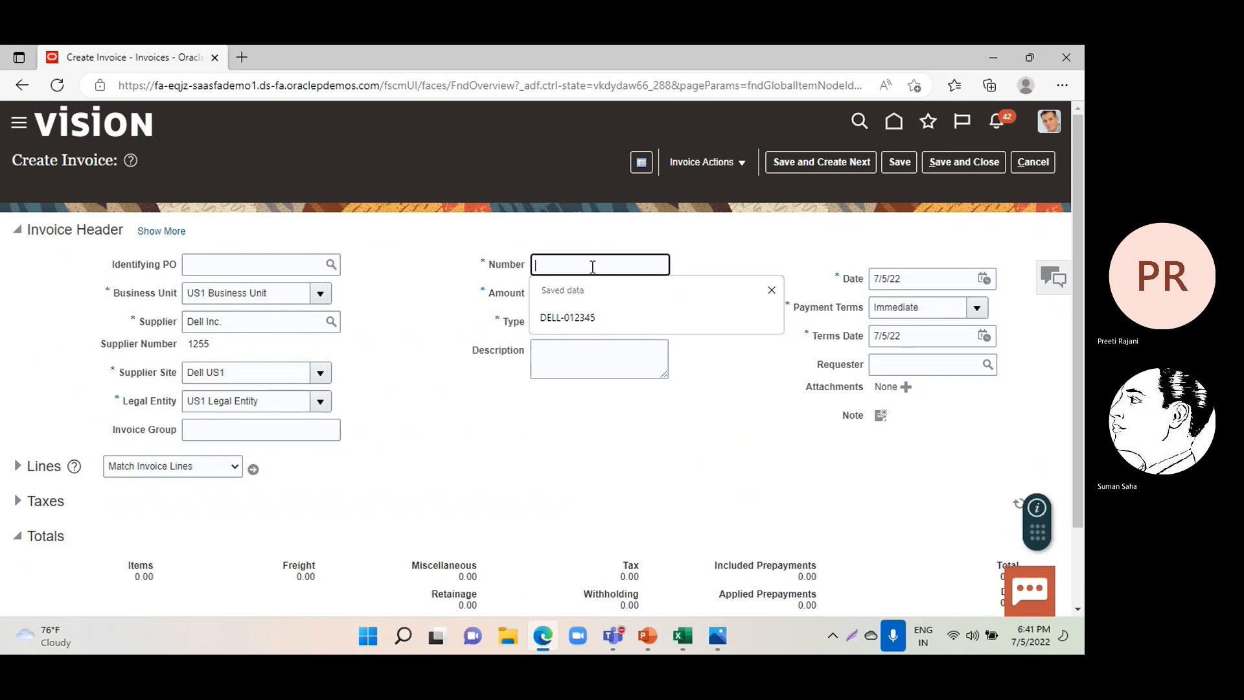
text(TI-PP-01)
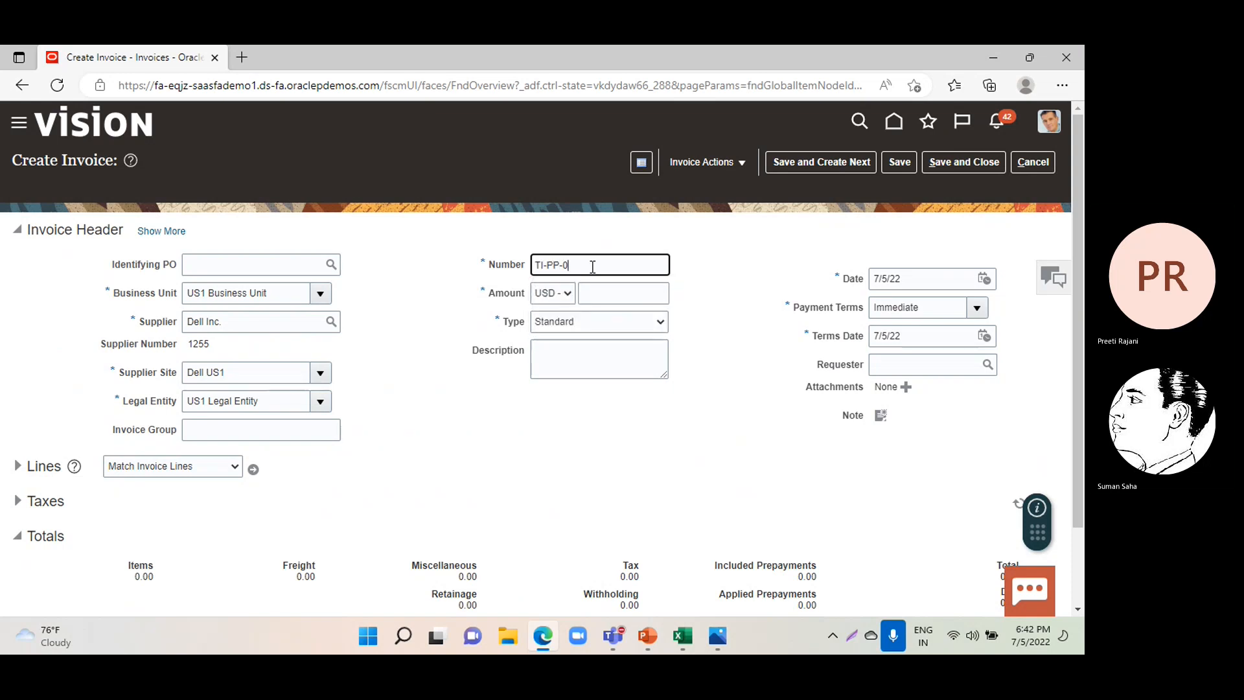
click(602, 297)
text(1095)
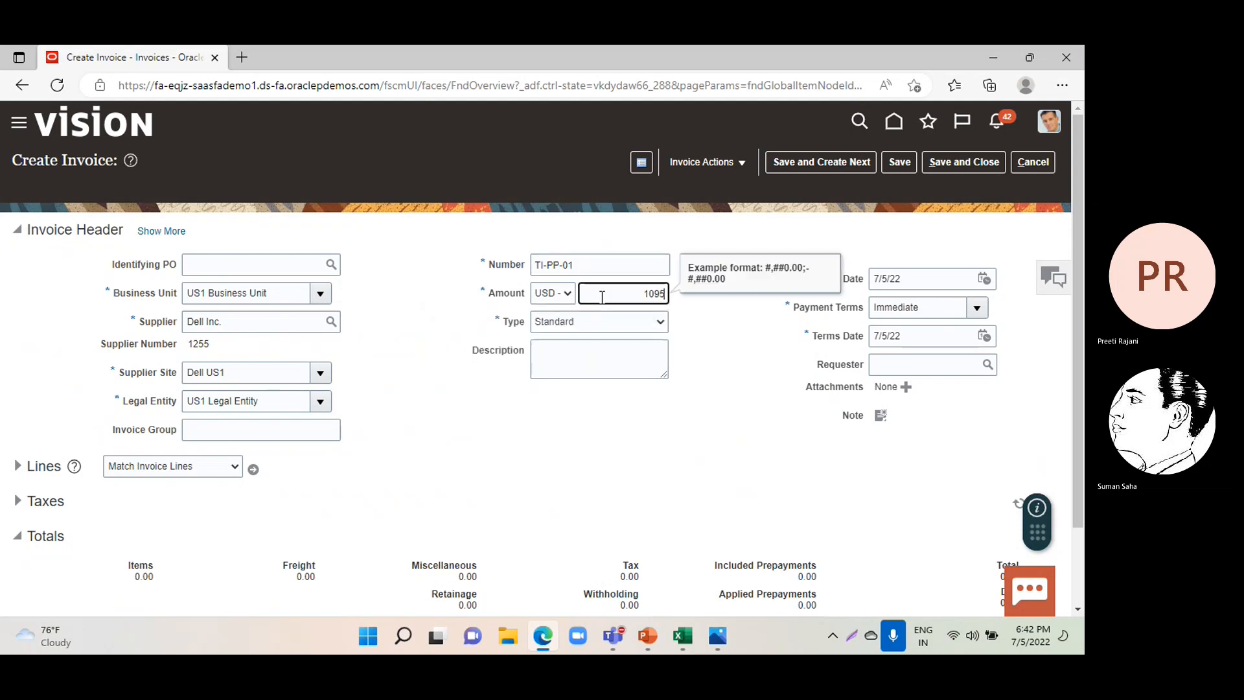
Expand the invoice lines and give item line 1 an amount of 1000 and the distribution set Telephone Expense (Full).
click(16, 468)
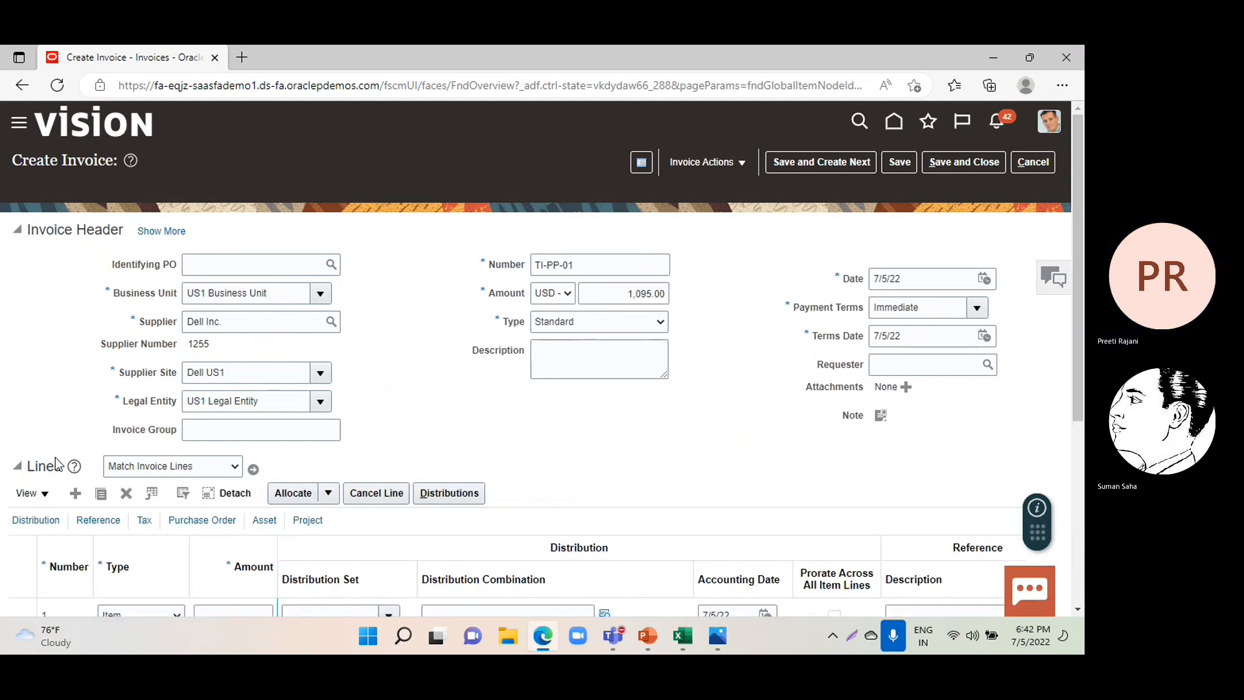
scroll(57, 464, down, 1)
click(206, 533)
text(1000)
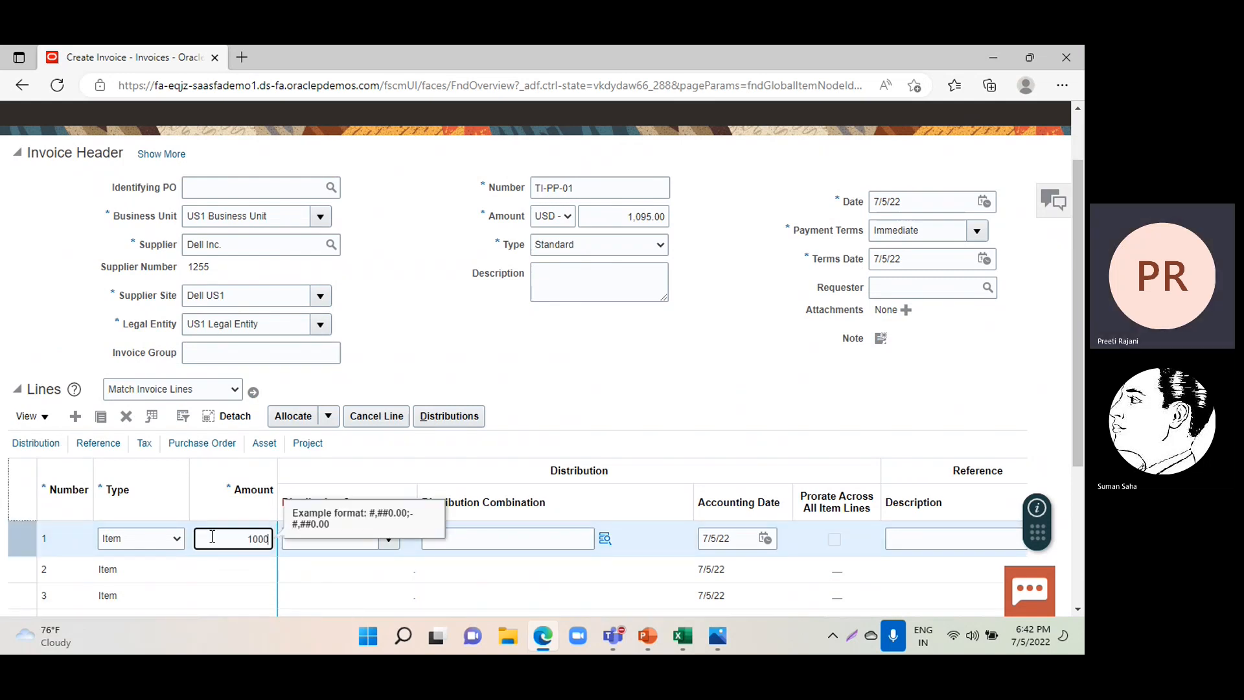
click(394, 544)
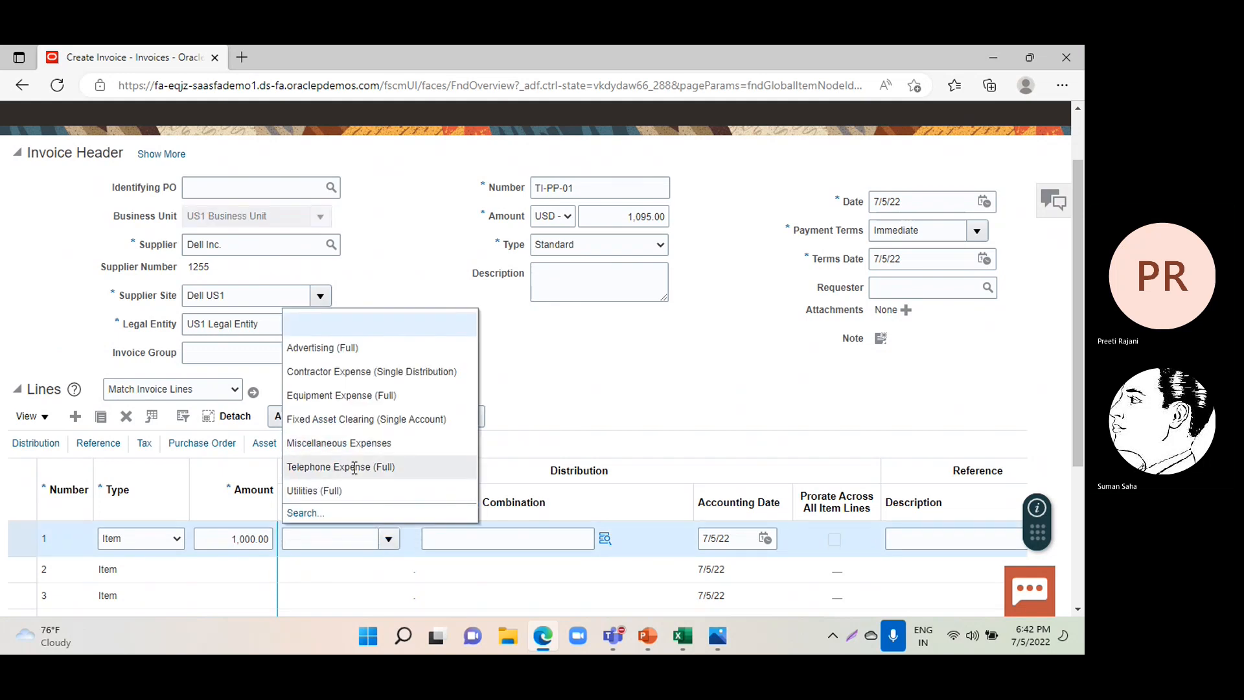
click(352, 468)
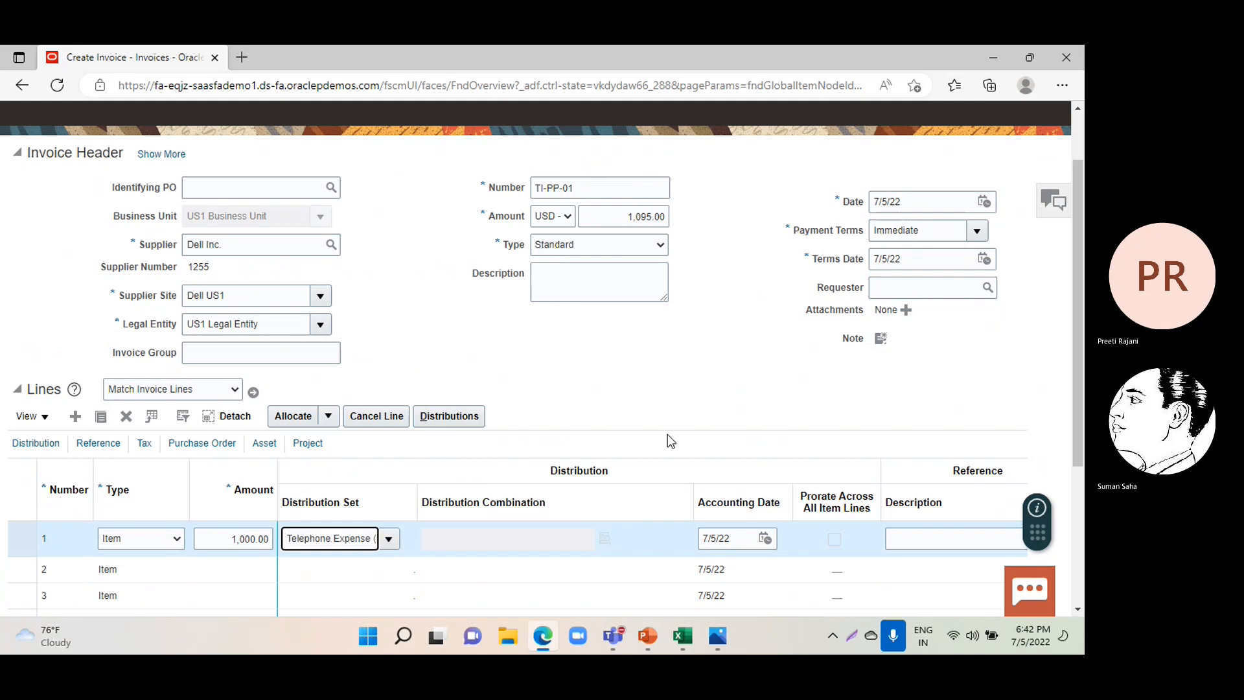
Run validation on invoice TI-PP-01 and continue past the duplicate-invoice warning.
scroll(682, 441, up, 1)
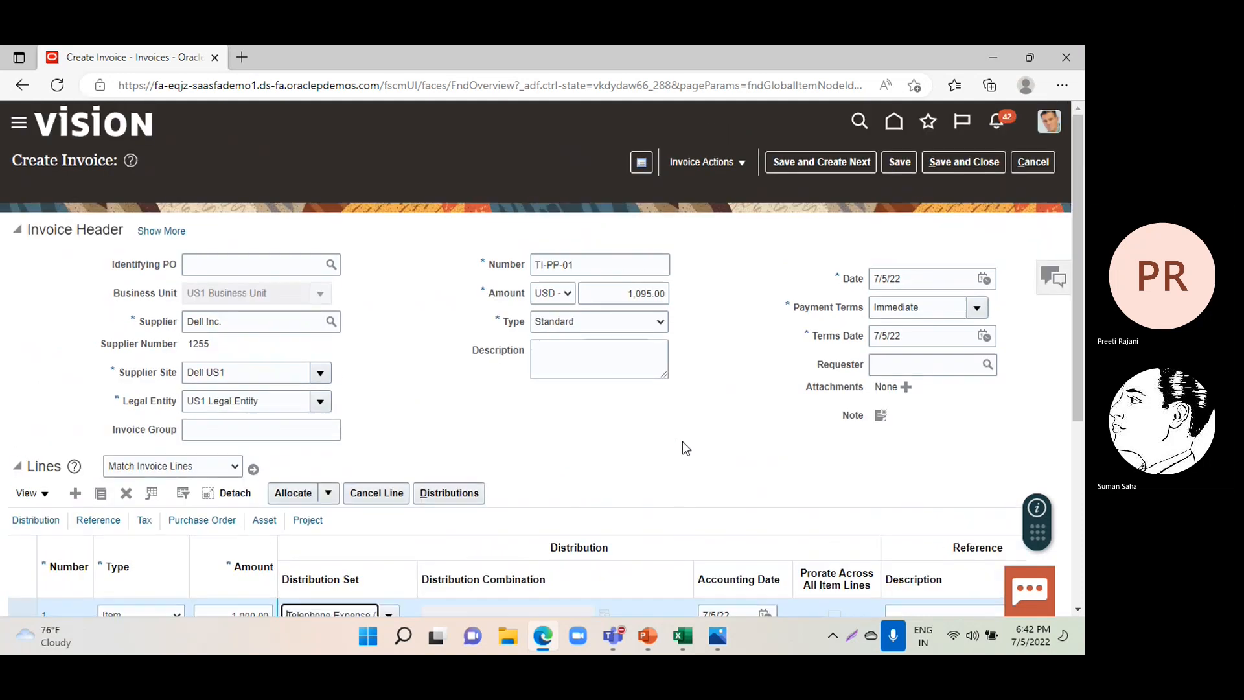
click(703, 161)
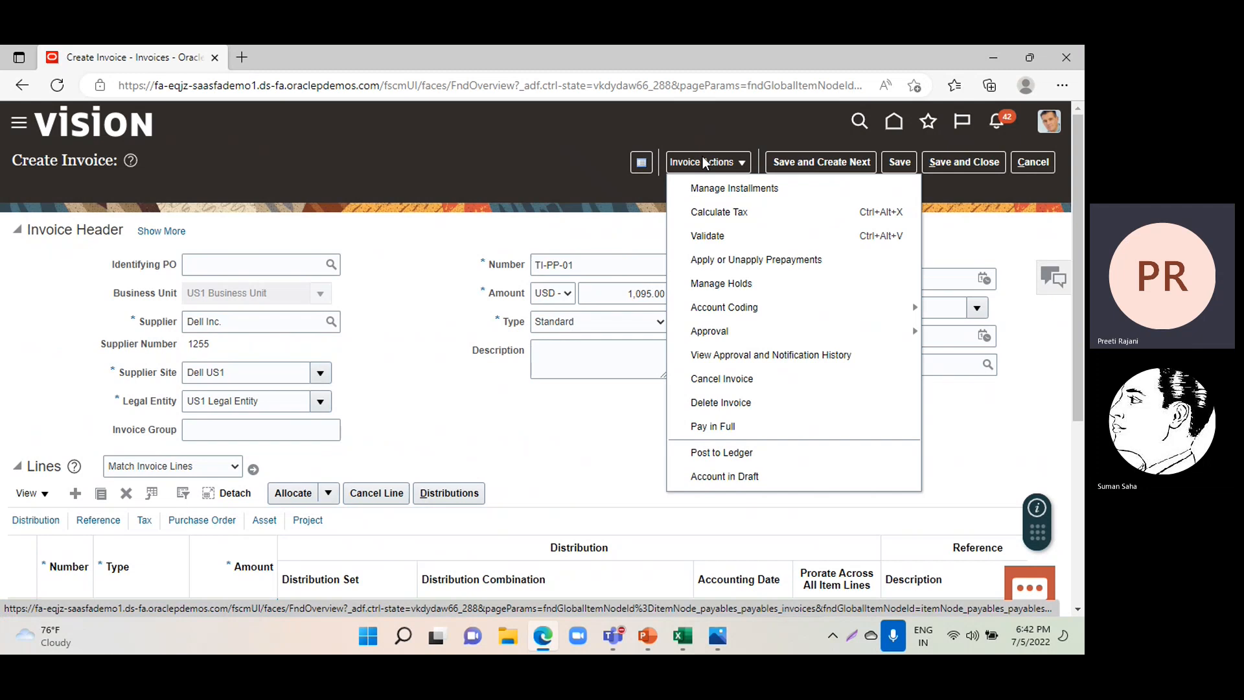
click(728, 235)
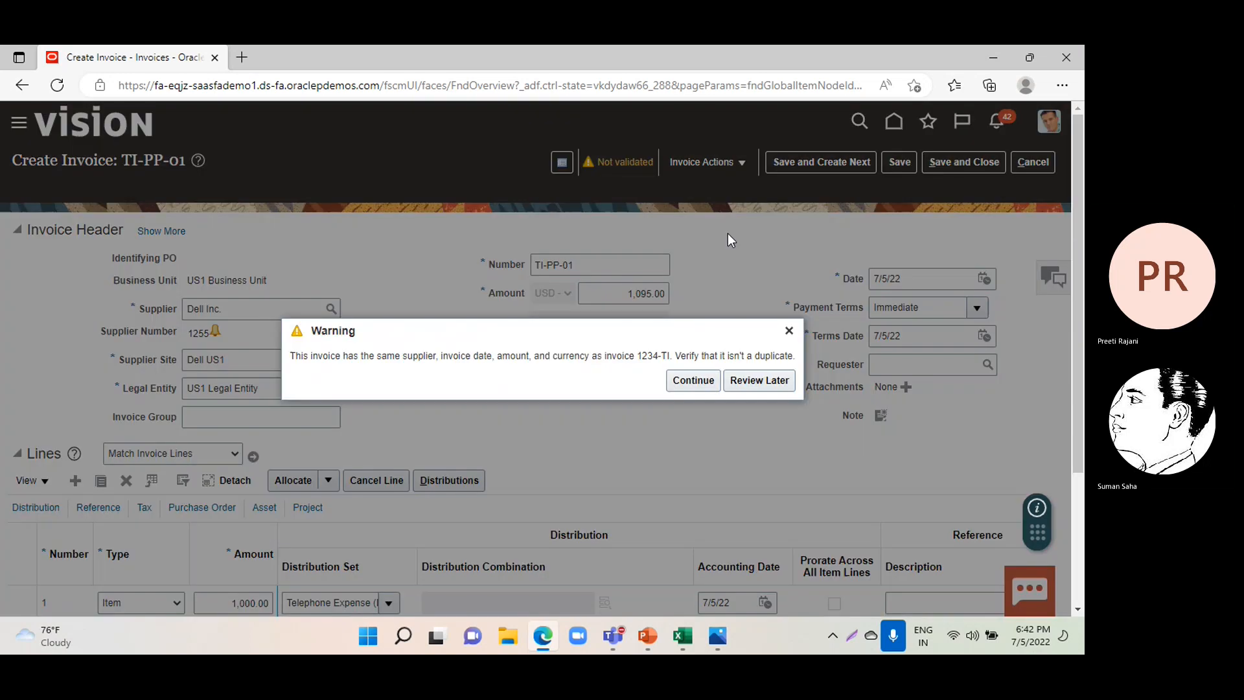
click(694, 382)
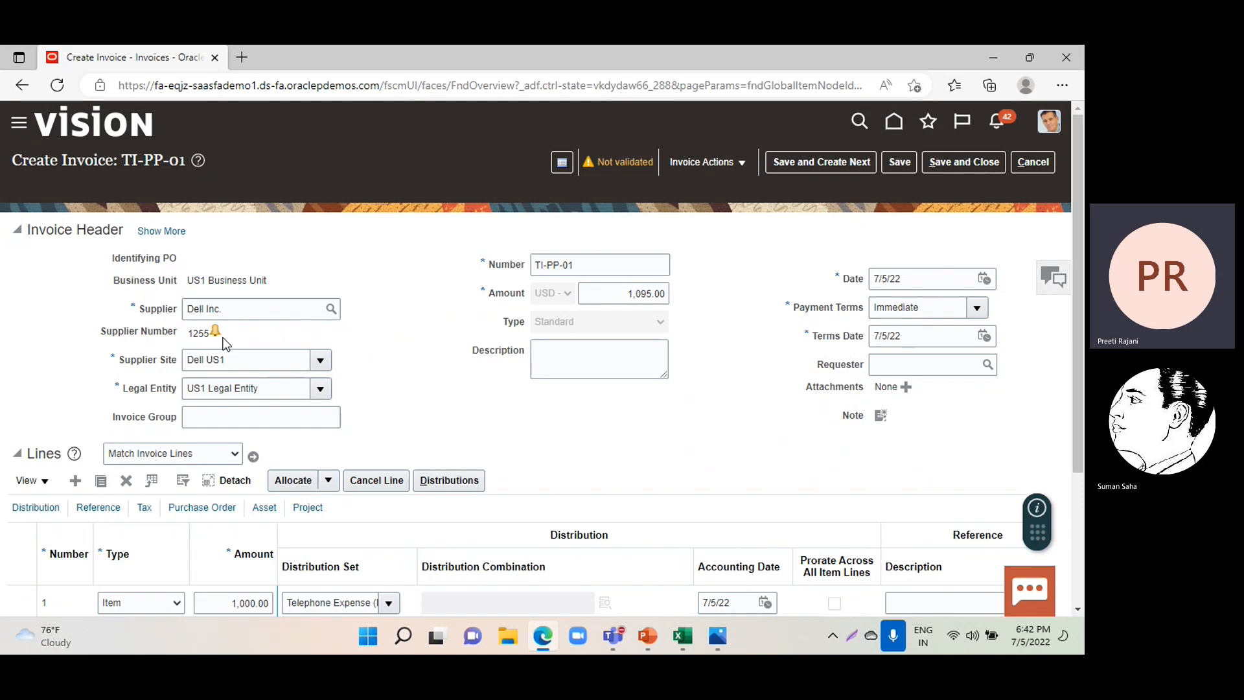
mouse_move(215, 330)
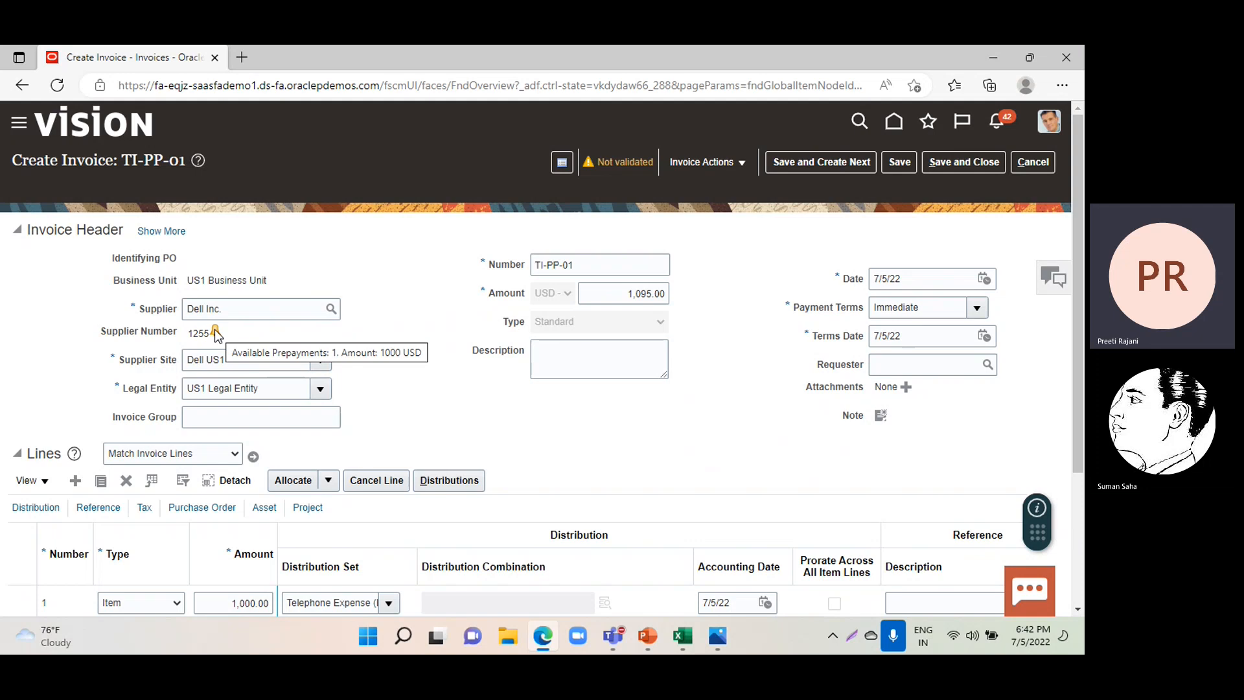
Apply the full 1,000.00 USD of available prepayment PP-01-01 to invoice TI-PP-01.
click(699, 166)
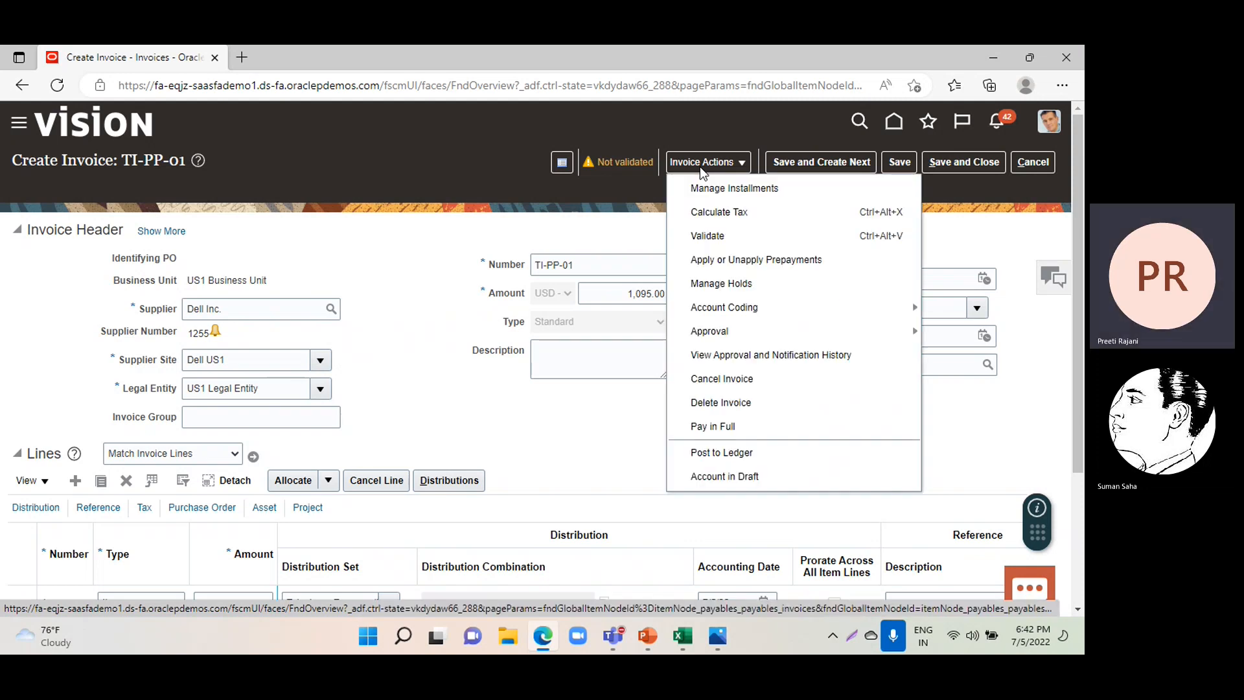
click(741, 257)
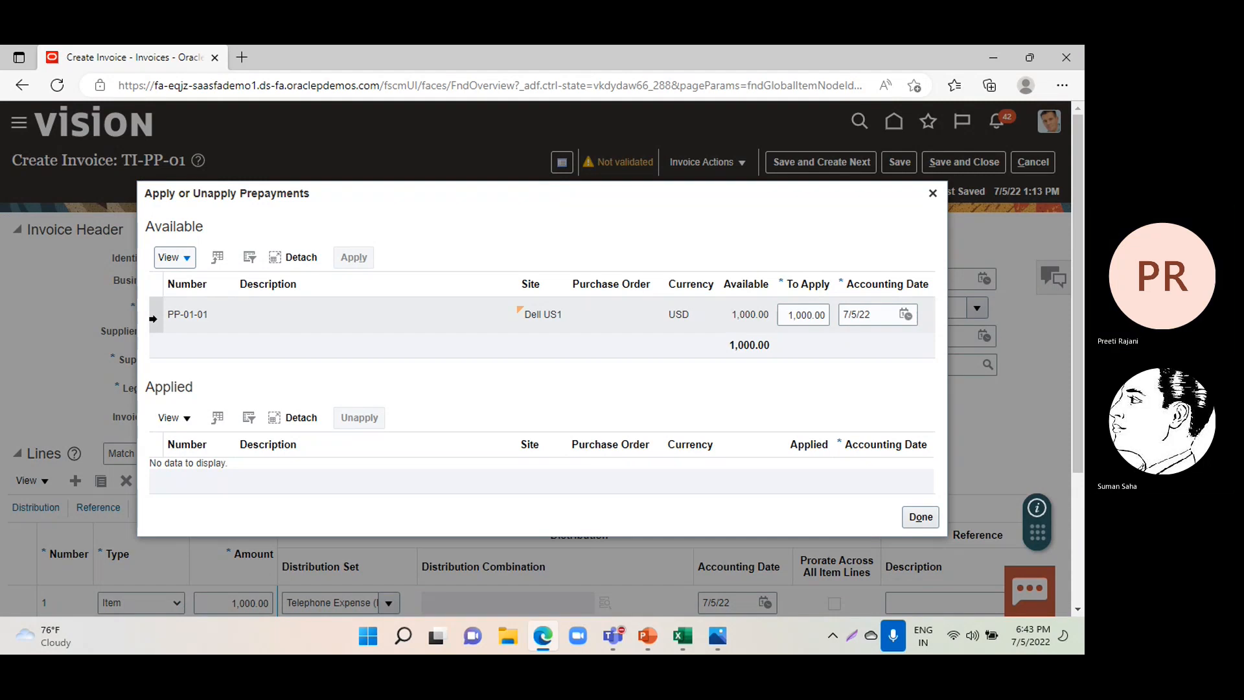
click(176, 318)
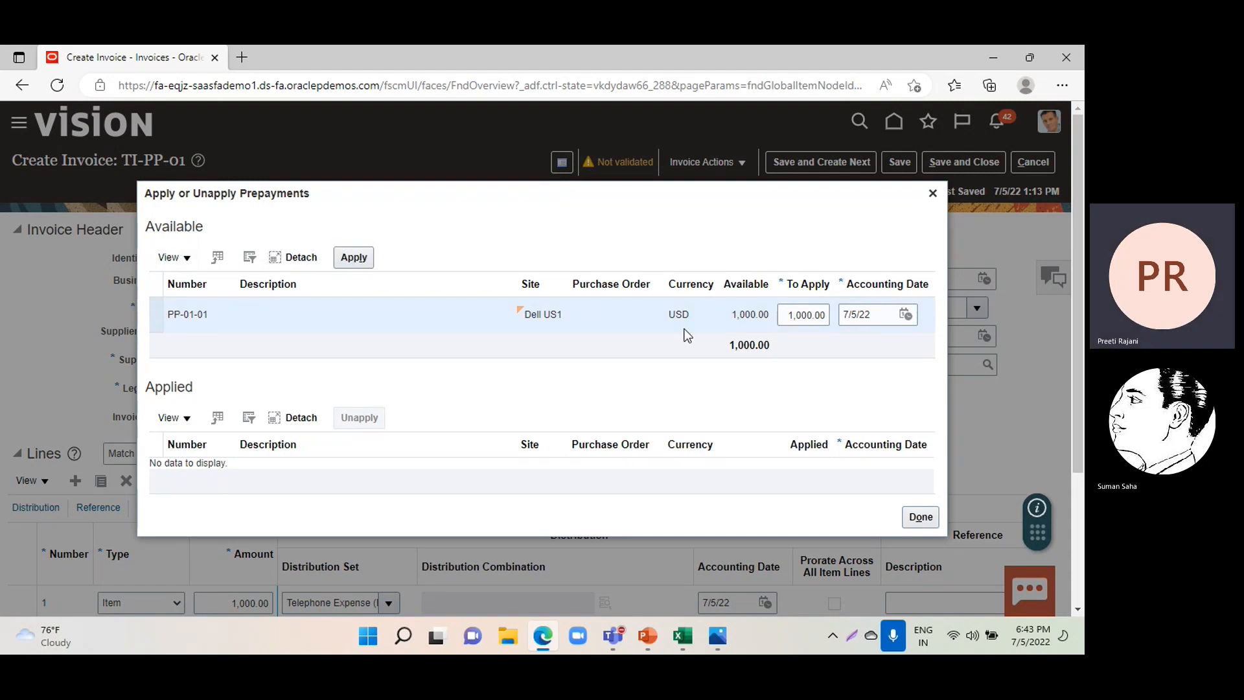
click(353, 258)
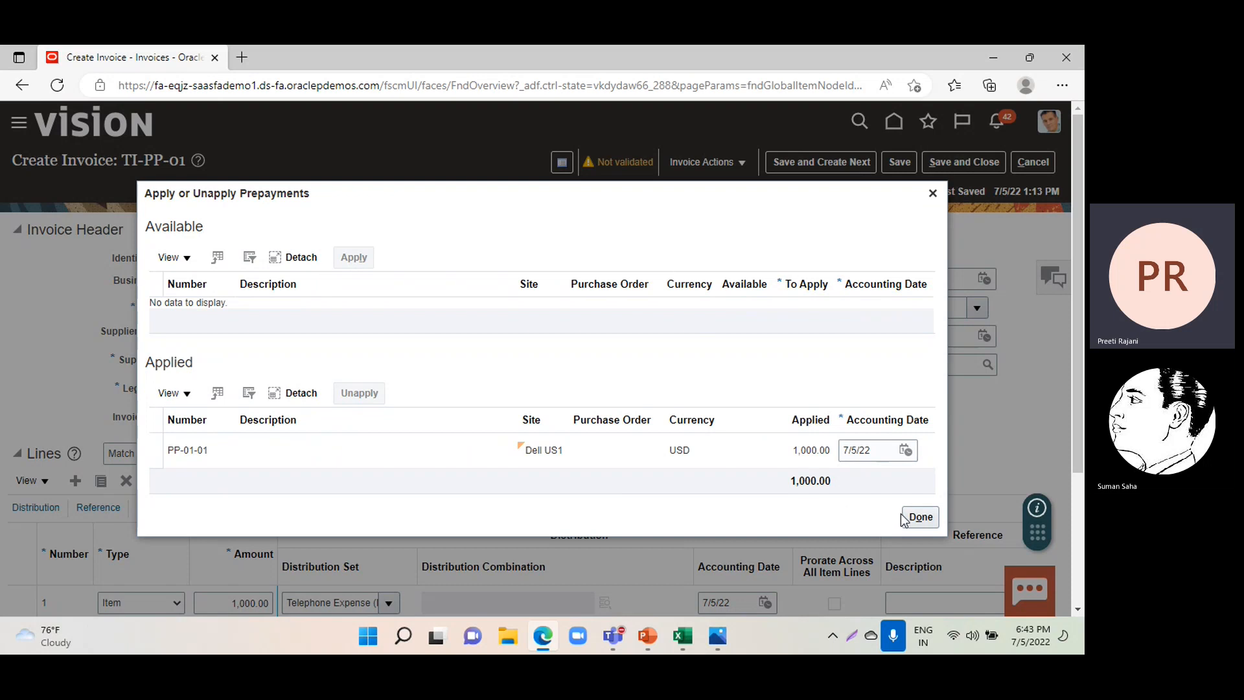
click(920, 517)
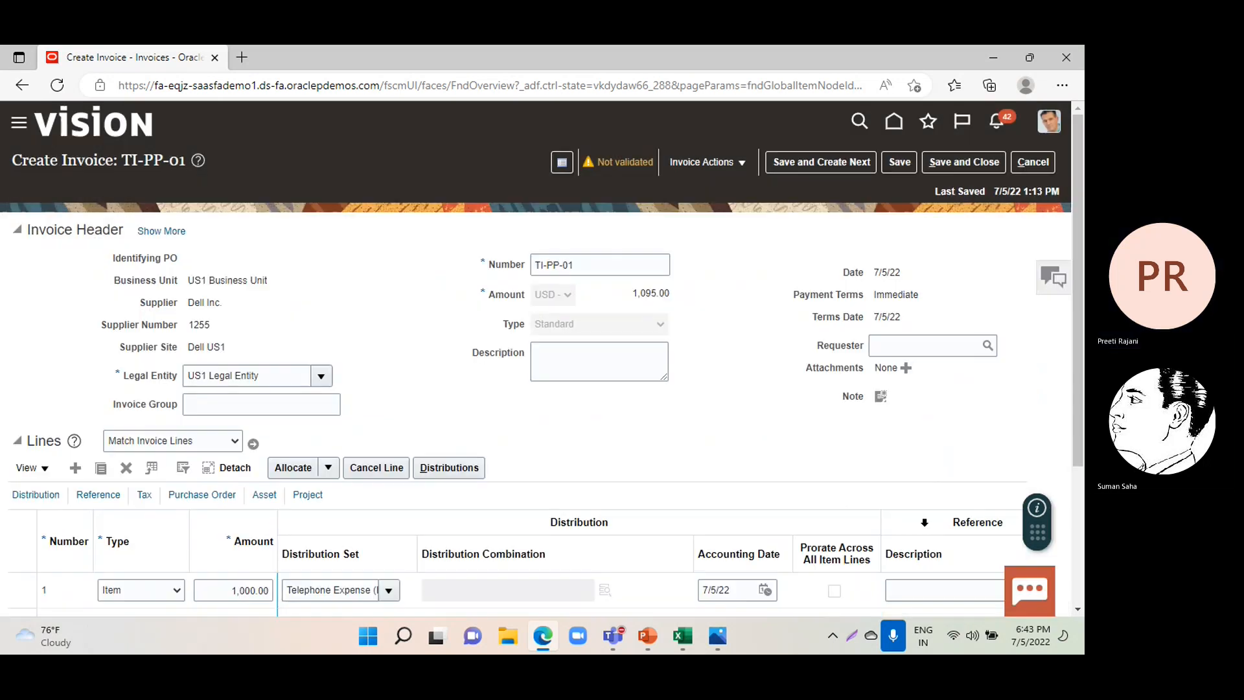
Validate invoice TI-PP-01 and review the gross and unpaid amounts of its installment, saving the installment details on exit.
click(708, 168)
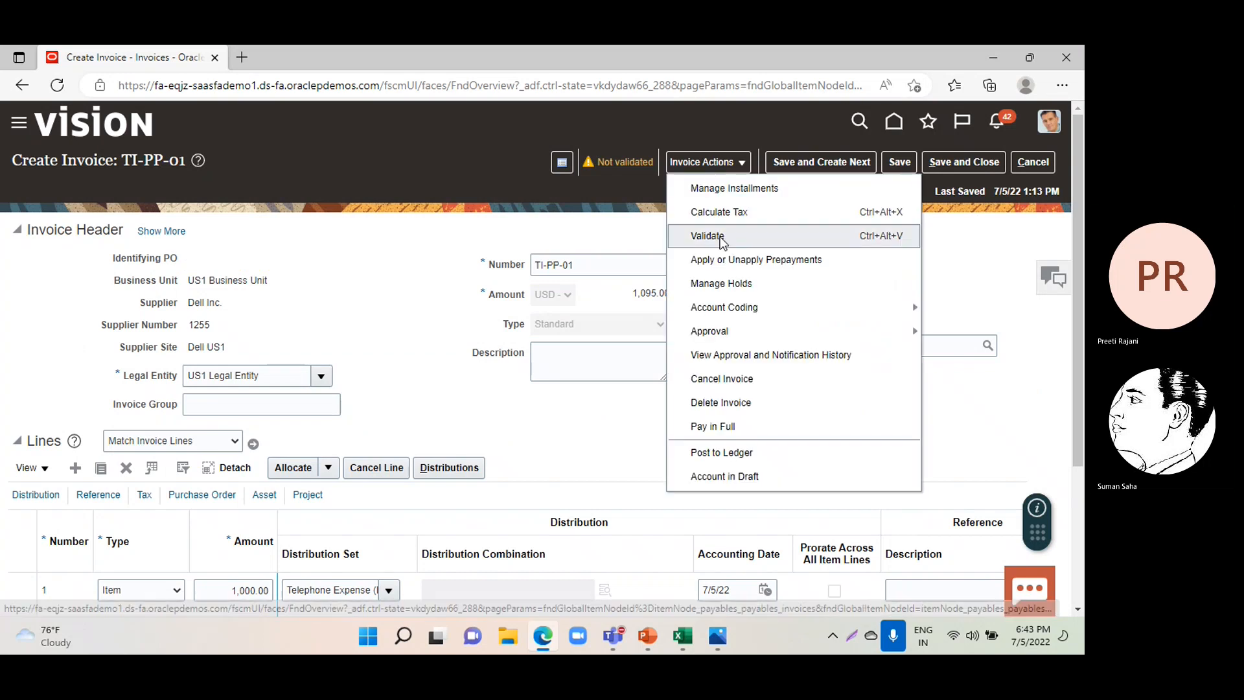
click(707, 235)
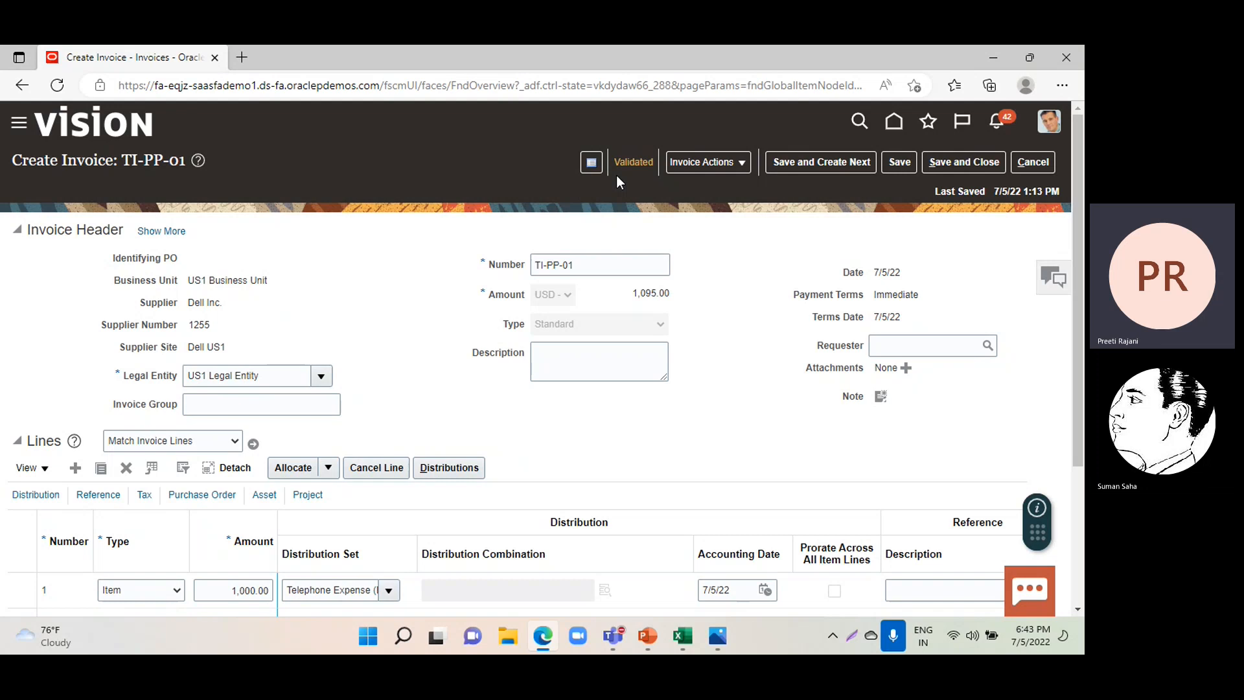
click(710, 167)
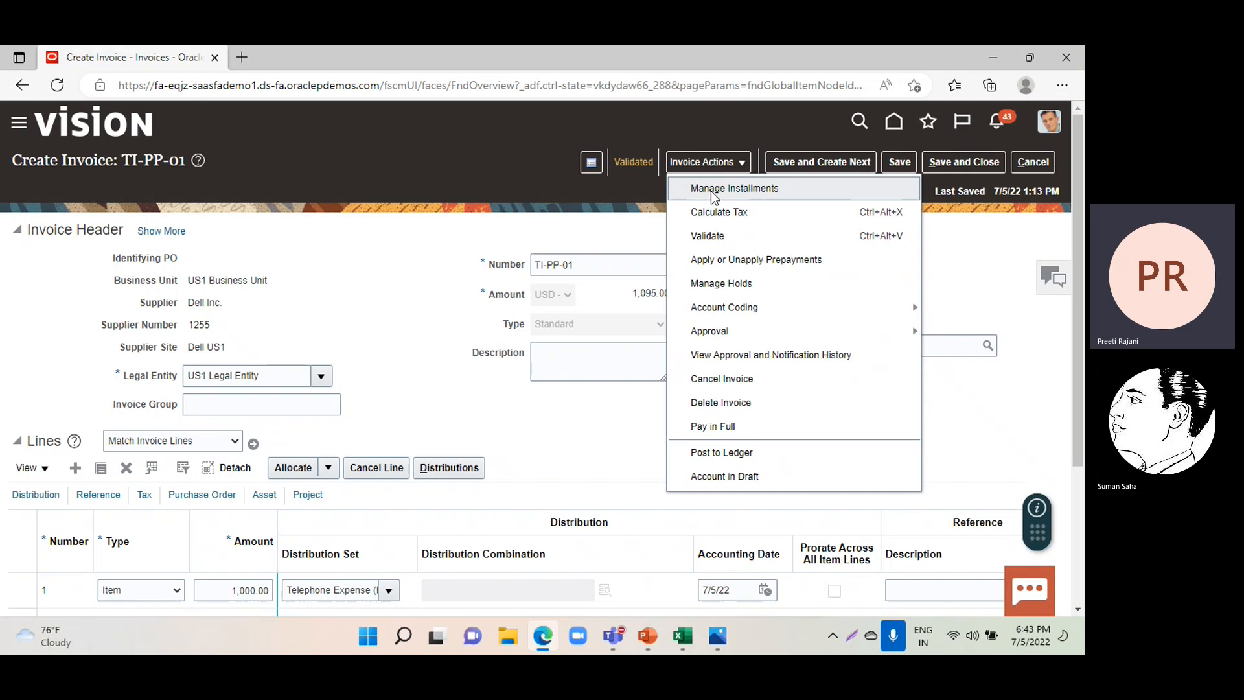
click(710, 188)
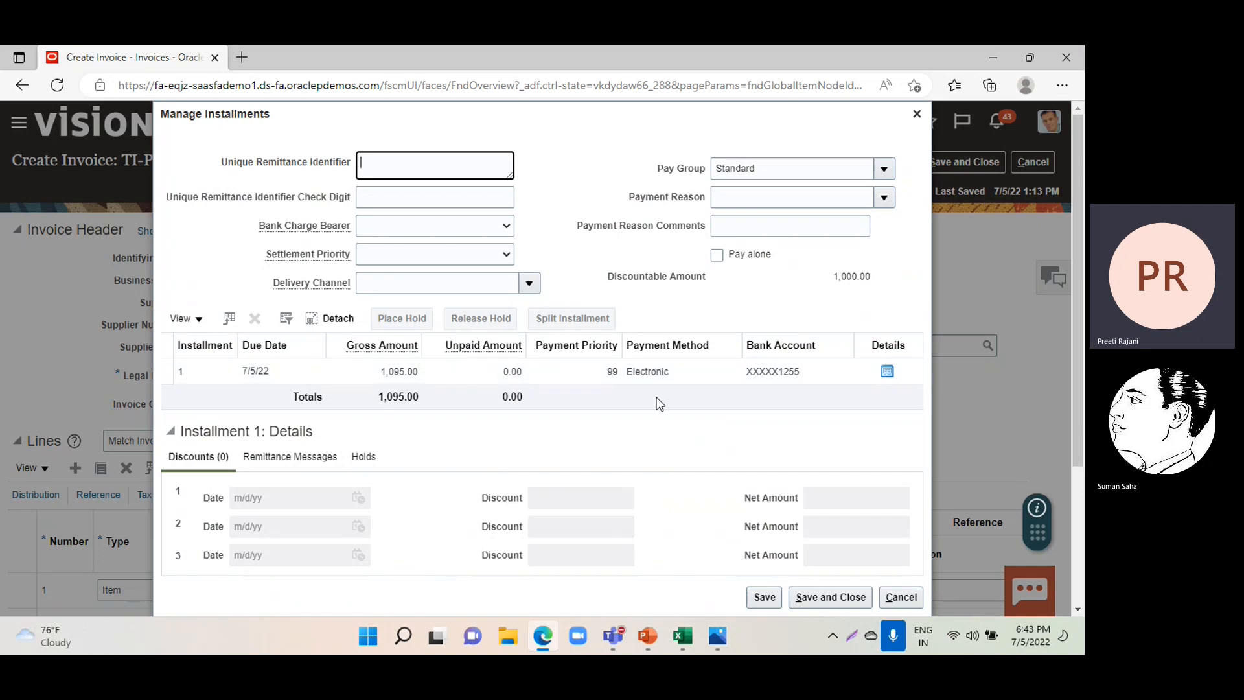
click(822, 597)
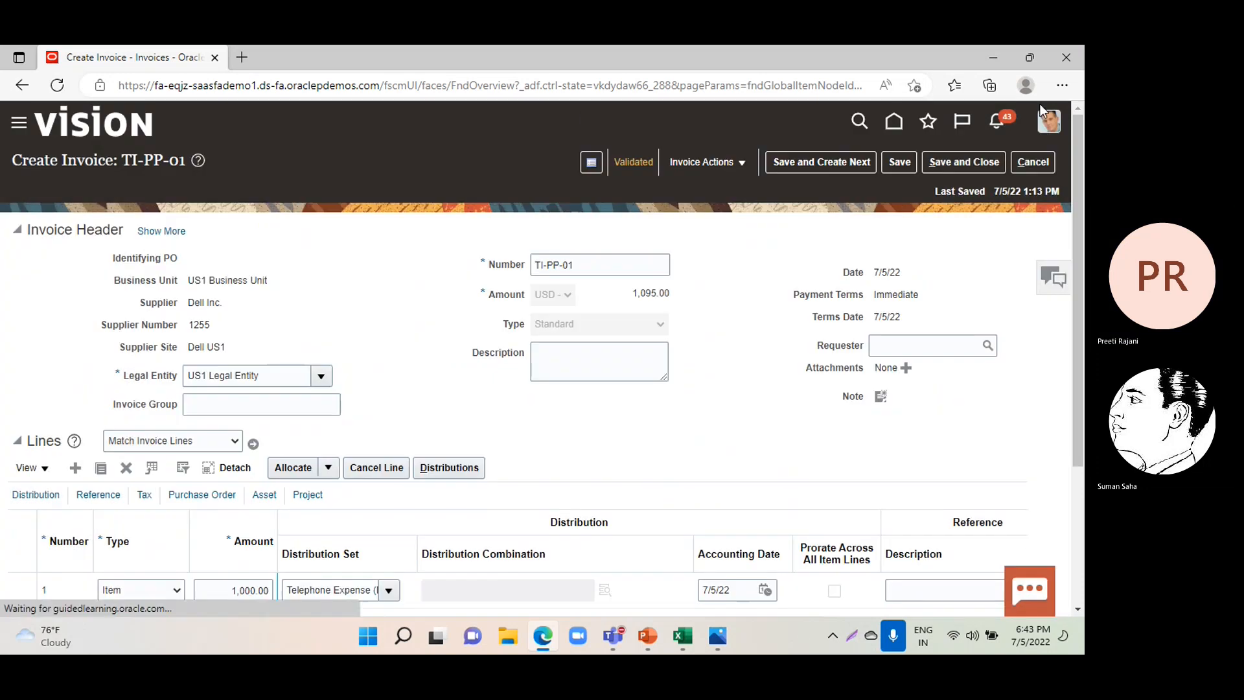
Save and close invoice TI-PP-01 and list the recent invoices to check its validation and paid status.
click(953, 162)
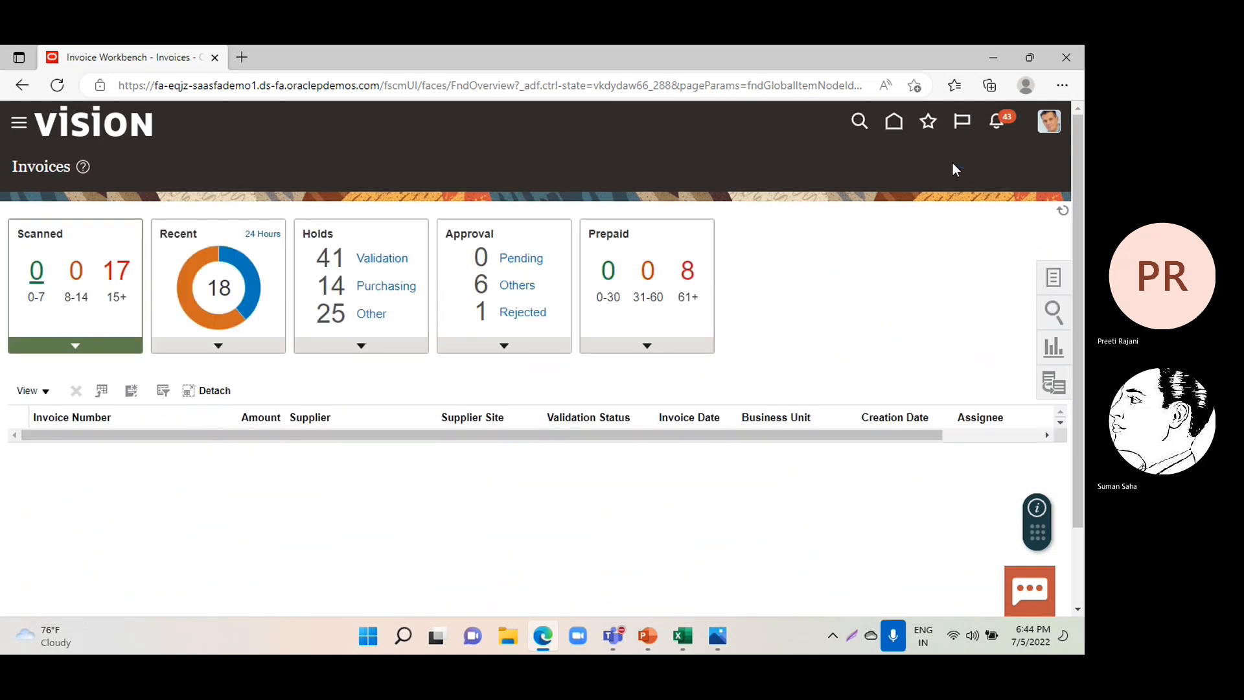
click(252, 297)
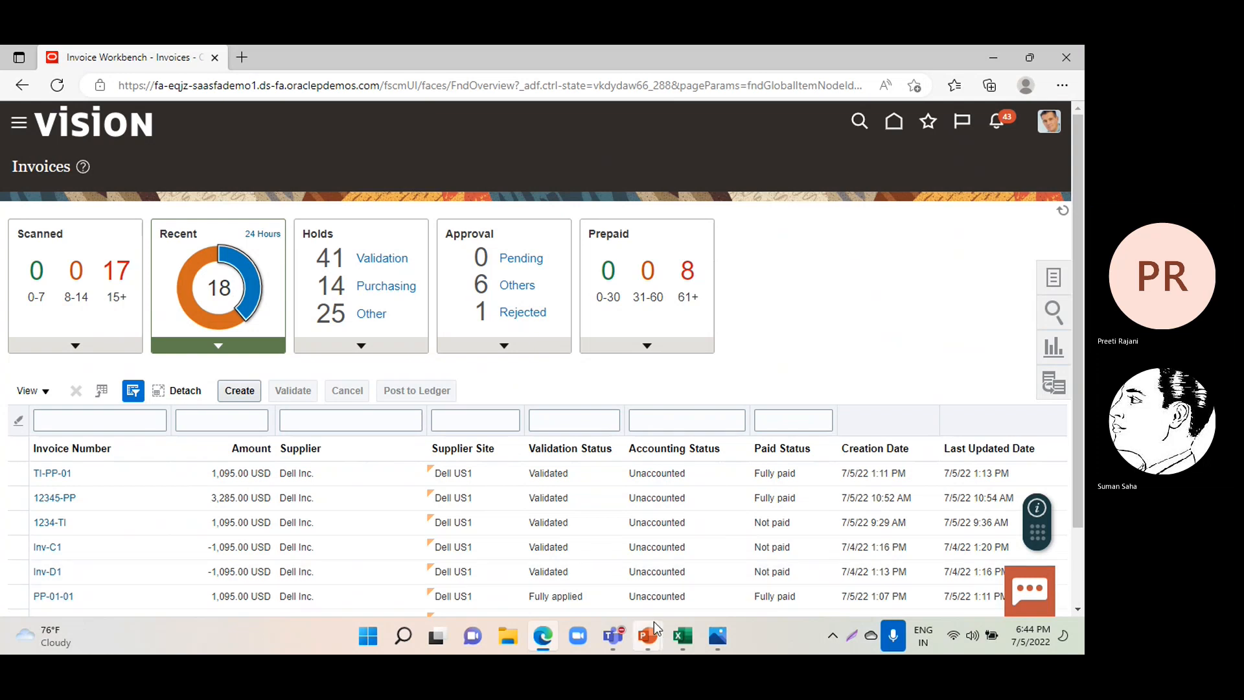
Switch to the Payables Security presentation in PowerPoint and start its slide show from the first slide.
mouse_move(654, 627)
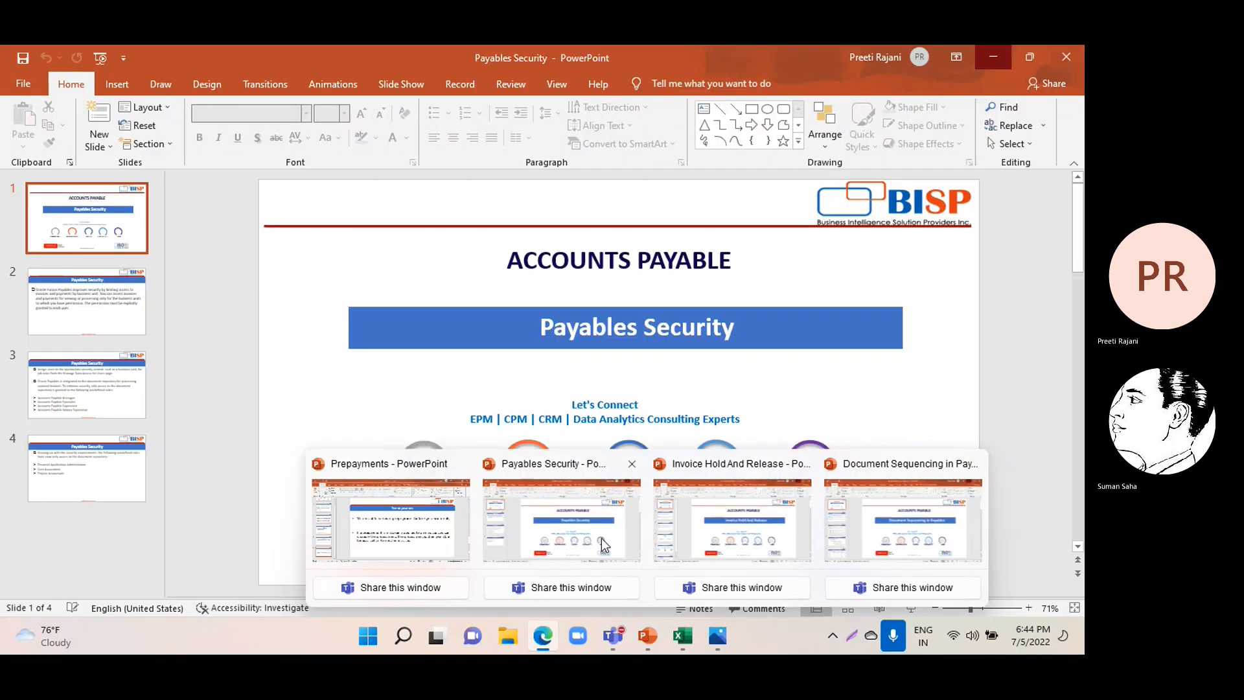
click(601, 541)
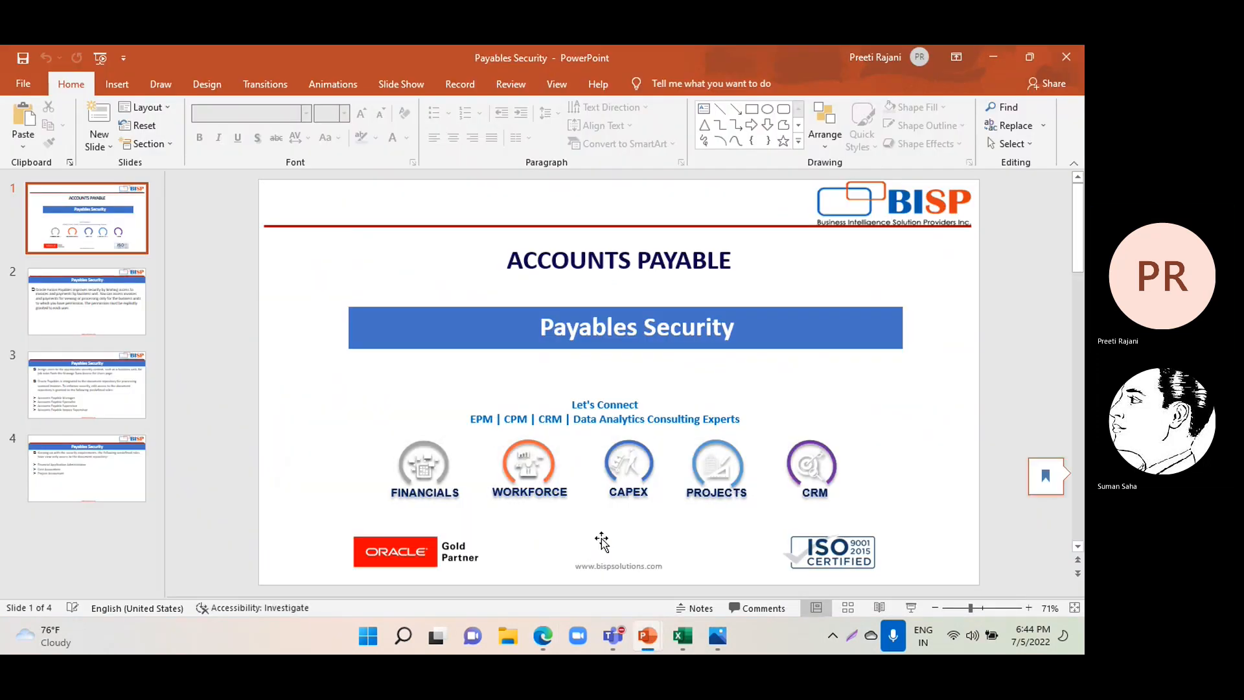
click(102, 57)
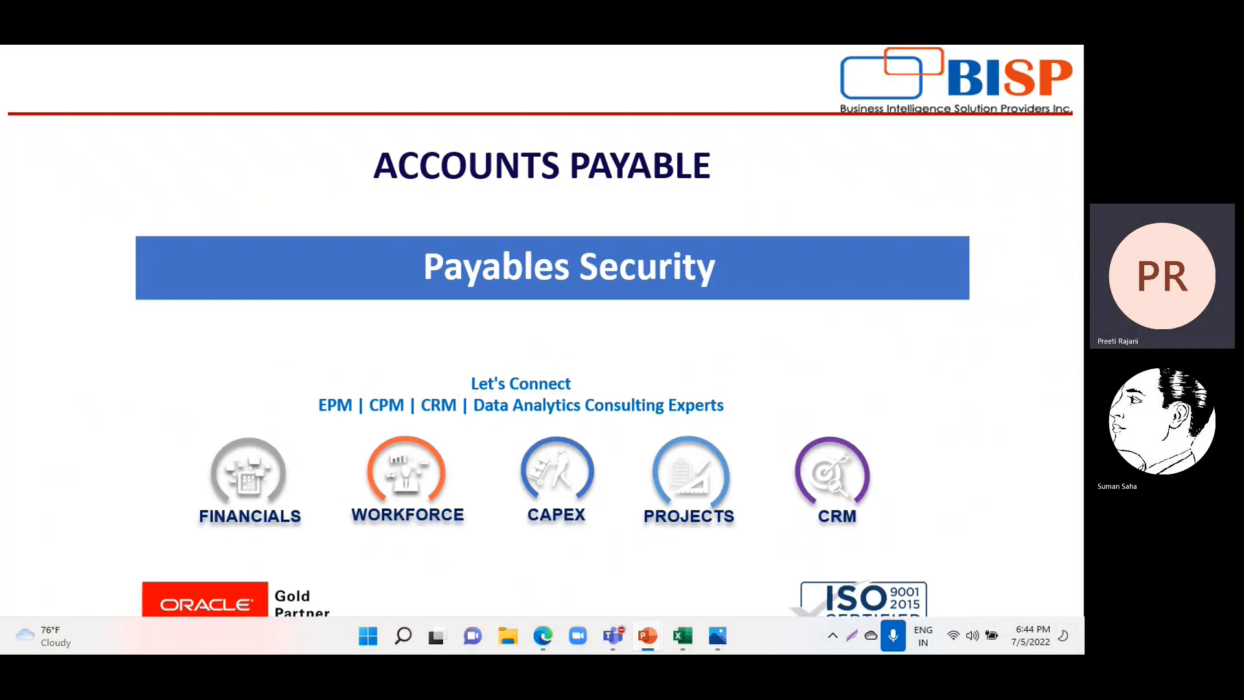
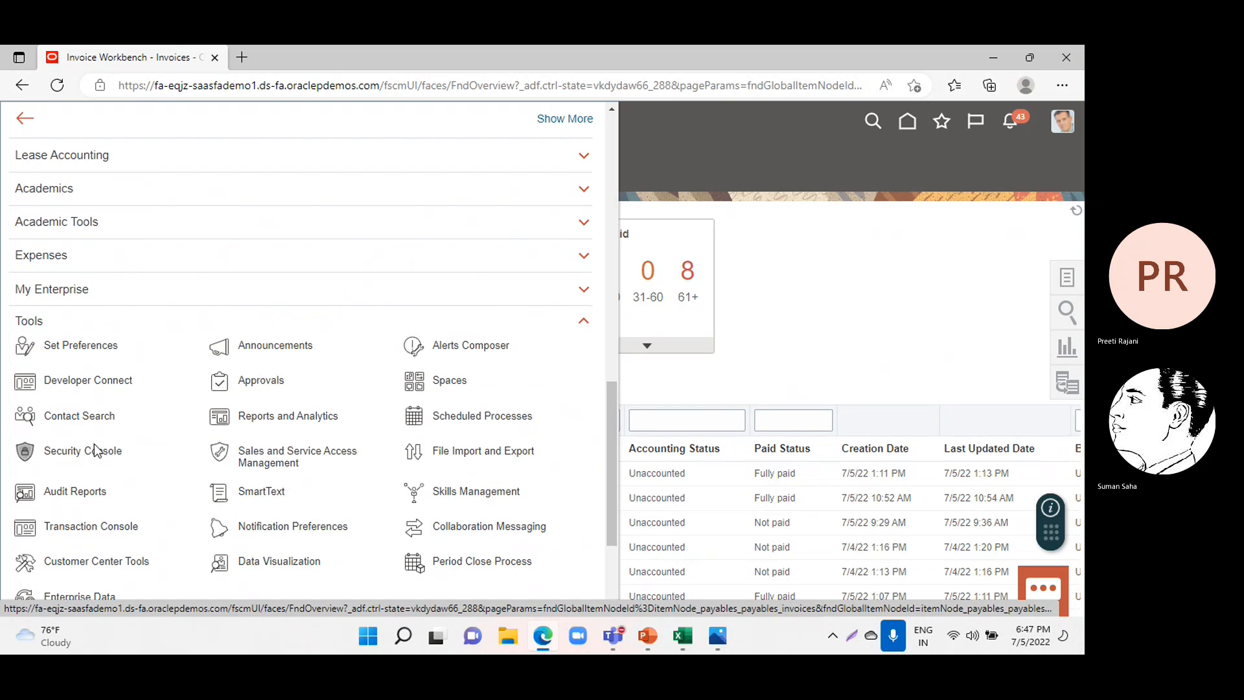
Open the Security Console, dismiss the warning, and start adding a new user account.
click(95, 450)
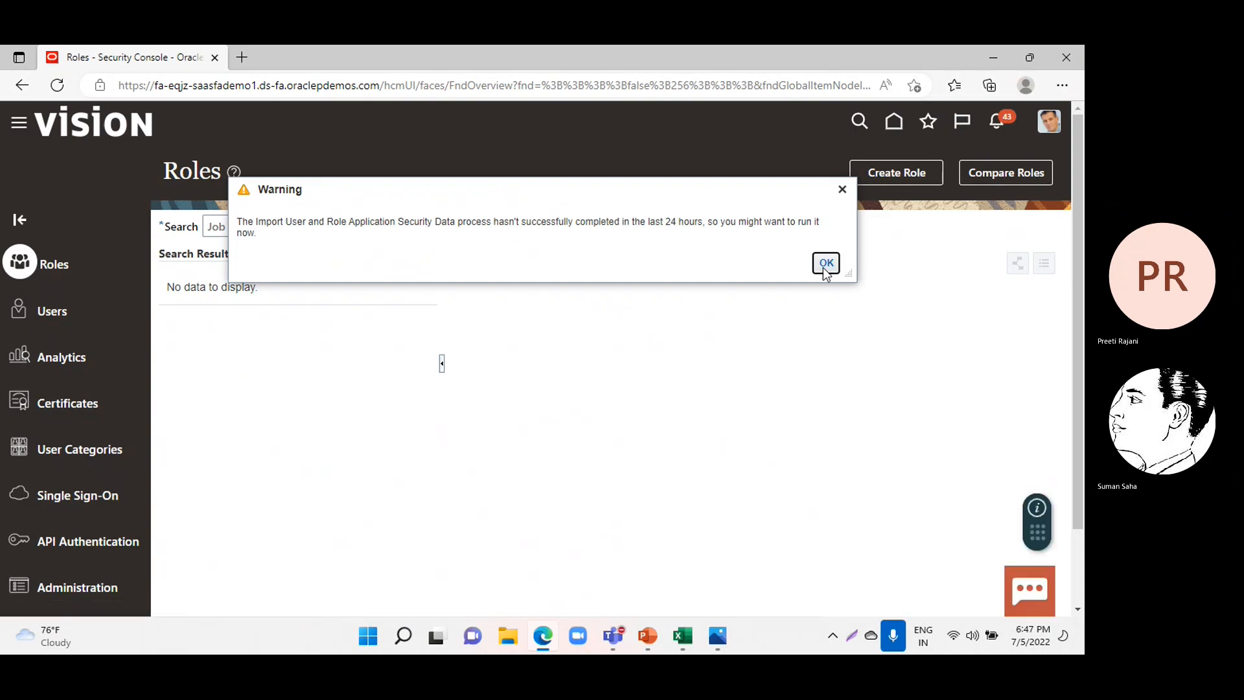
click(840, 188)
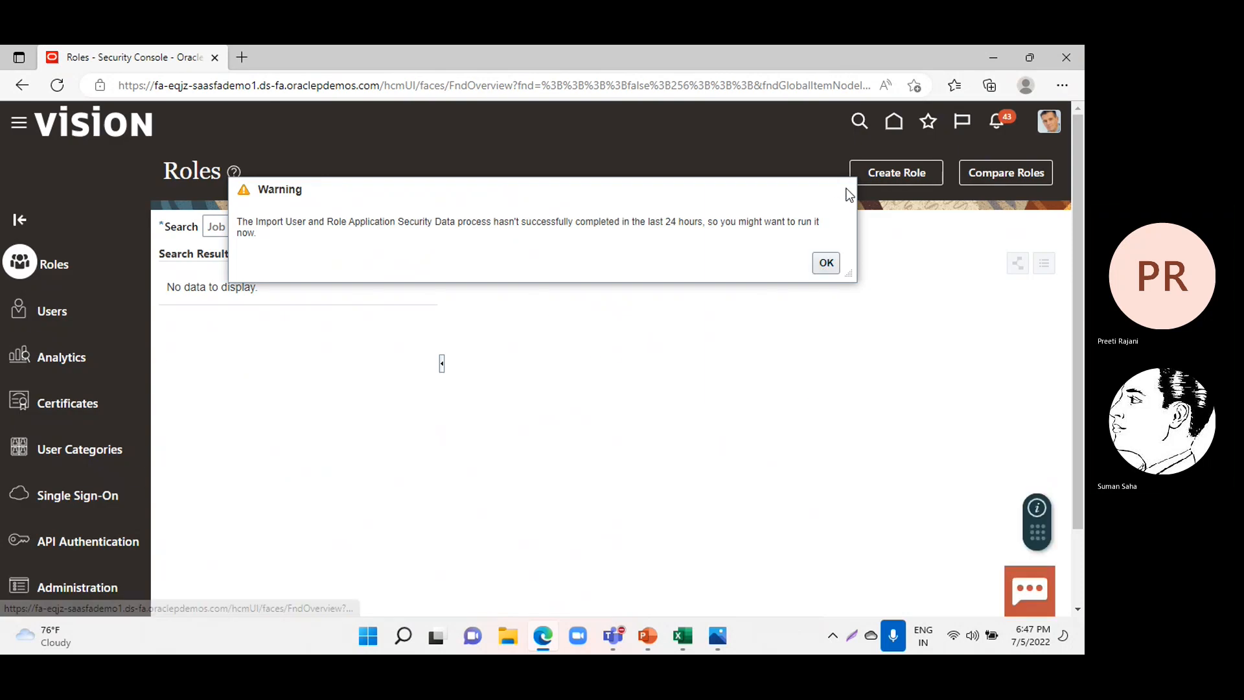
click(46, 312)
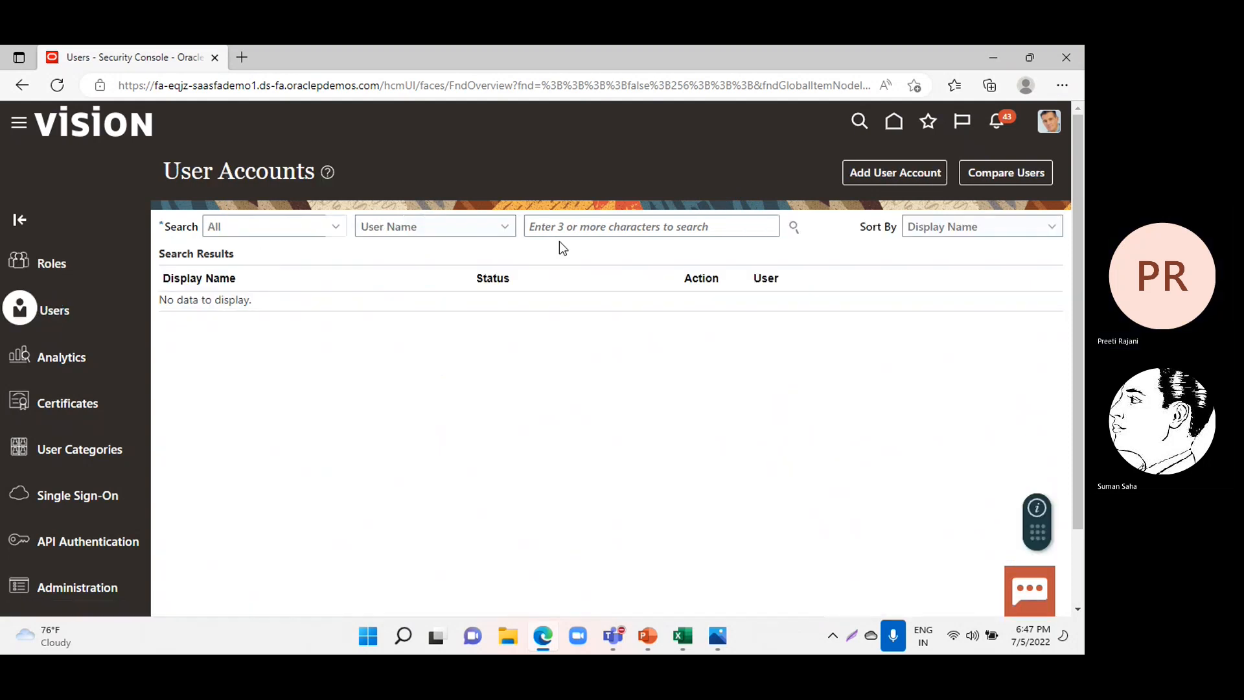
click(872, 173)
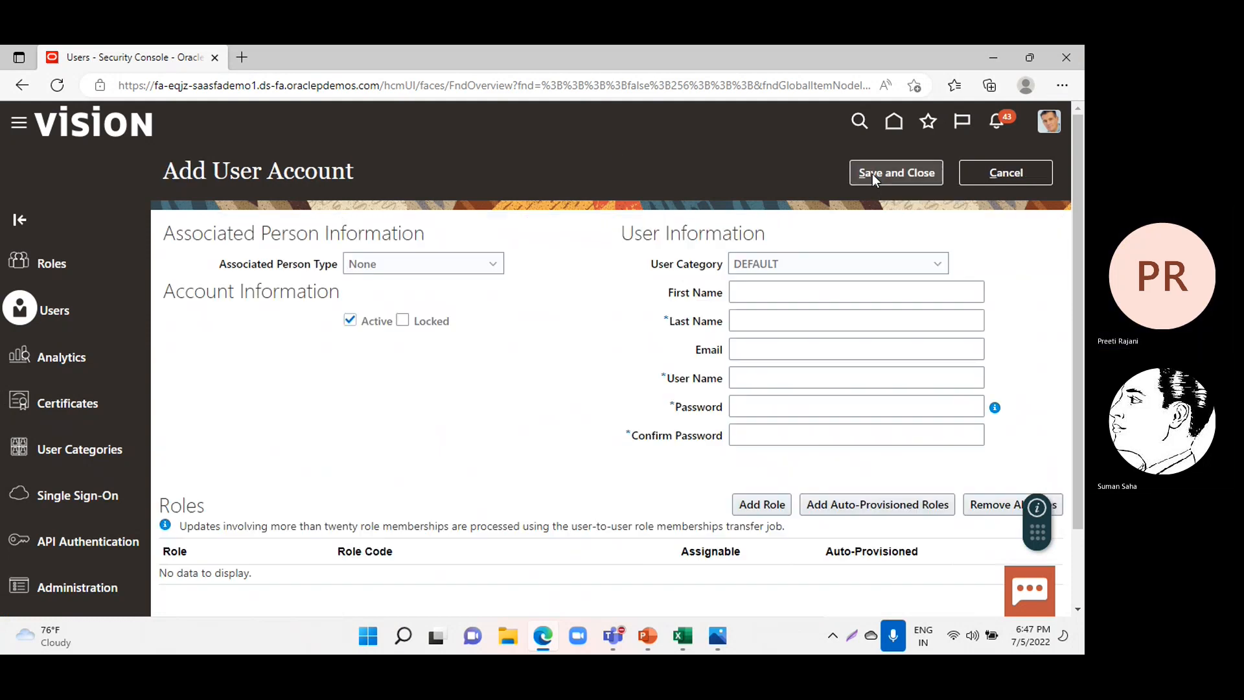
Fill in the last name and the user name of the new user account with the same value.
click(757, 321)
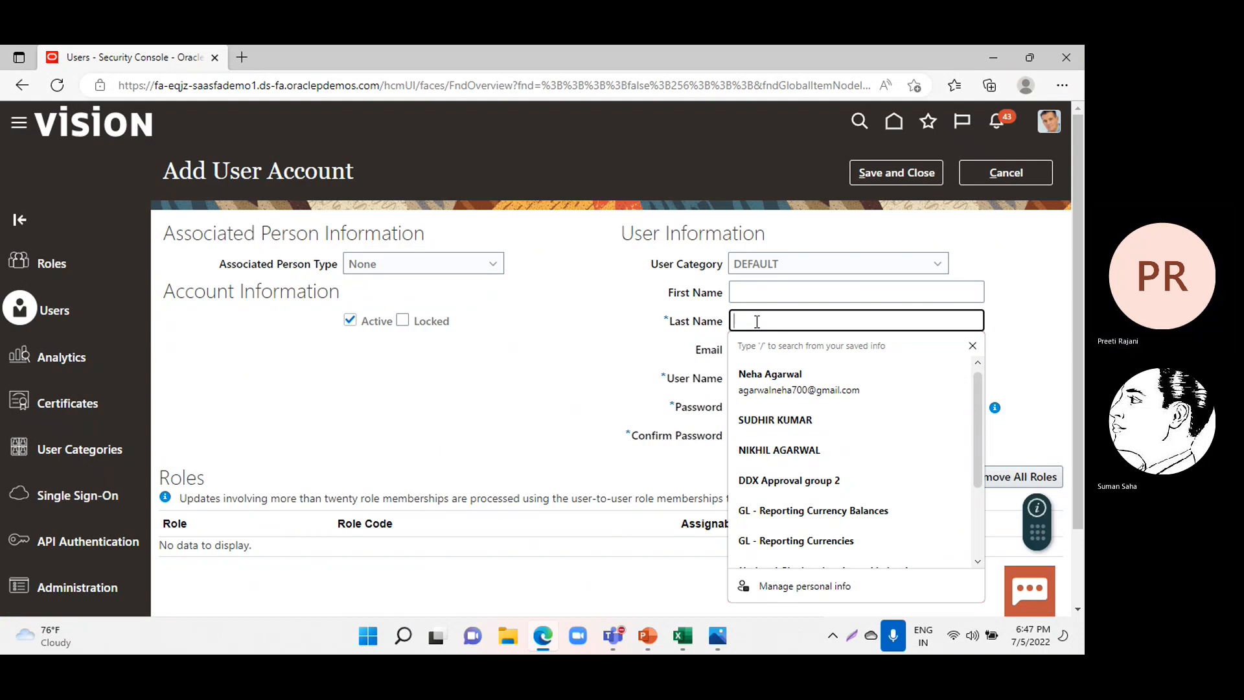
text(Jac)
key(BackSpace)
key(BackSpace)
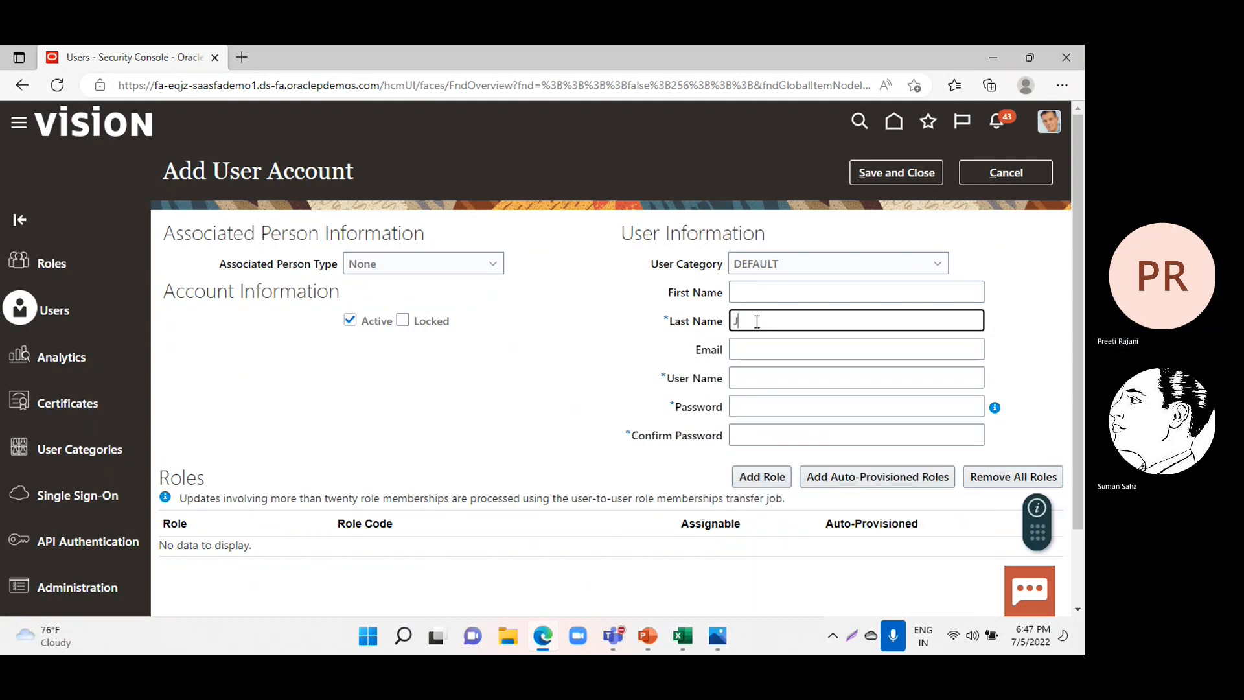
key(Caps_Lock)
text(ACK)
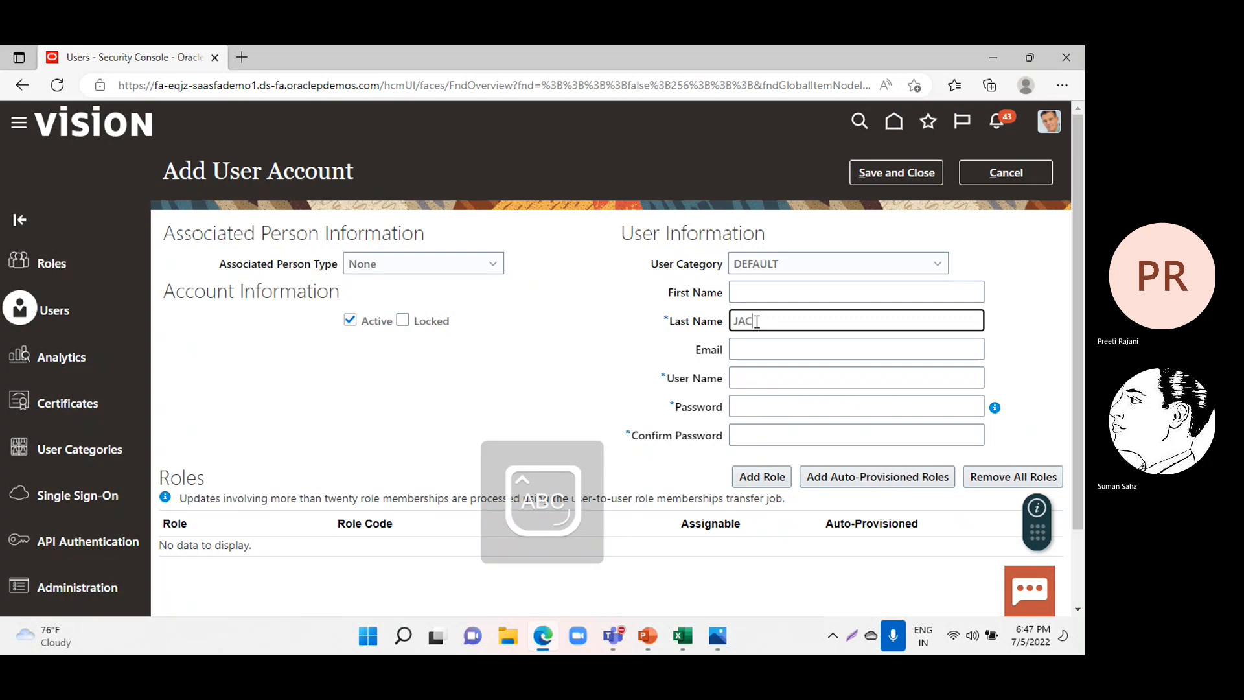
text(85)
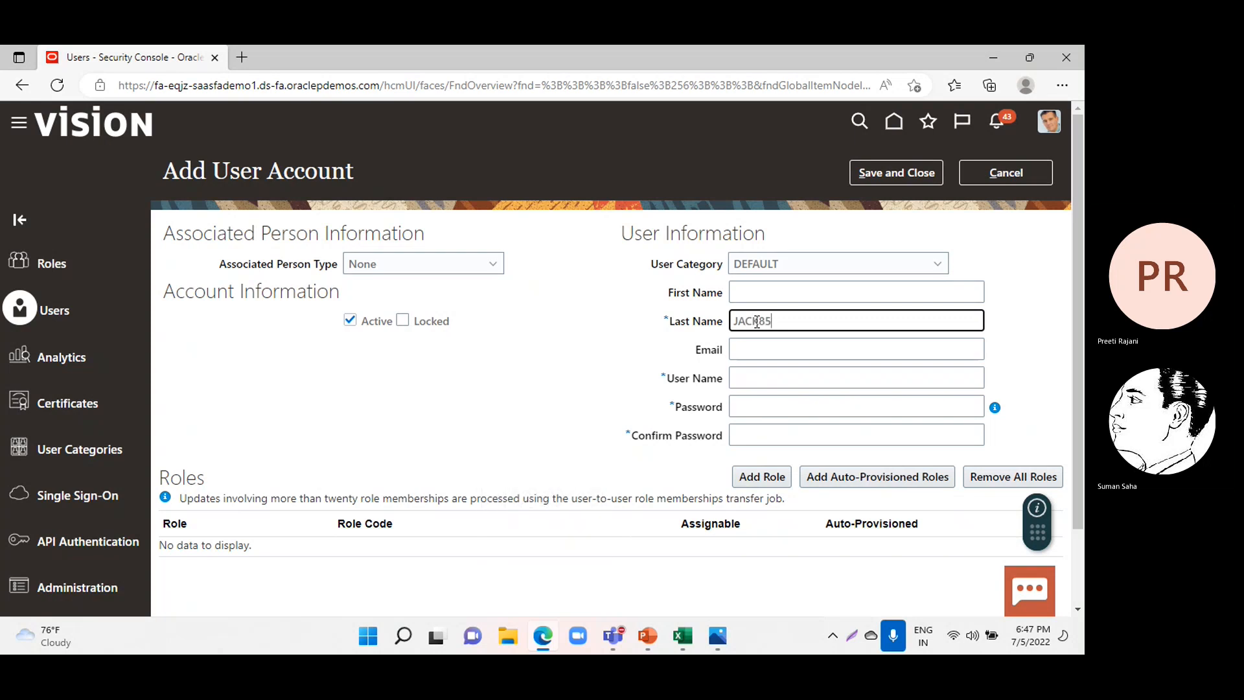
click(764, 375)
text(JACK85)
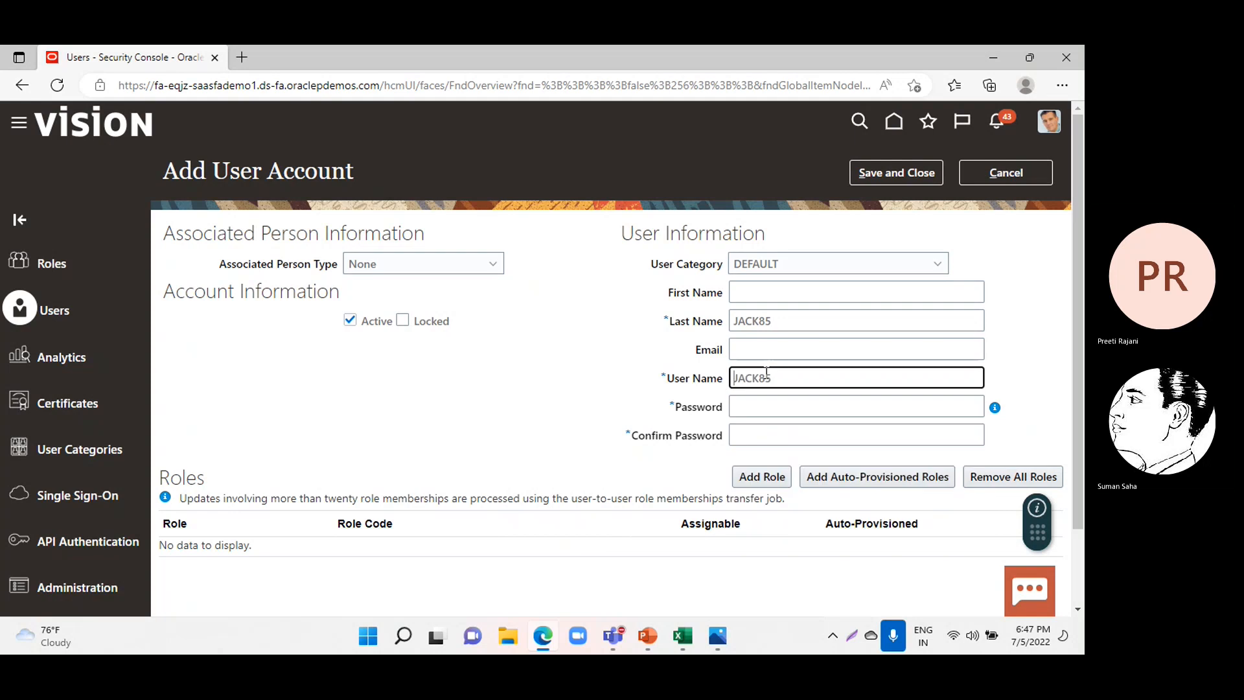
Enter the new account's password and repeat it in the confirmation field.
click(767, 407)
key(Caps_Lock)
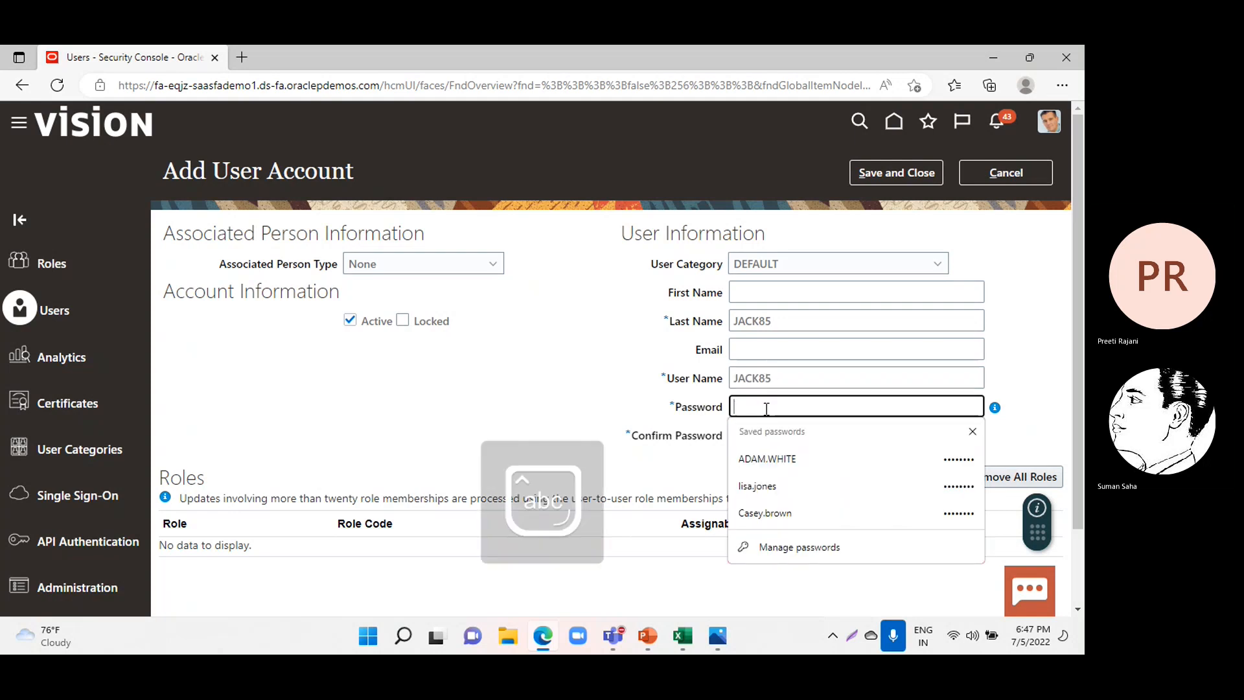
text(w••••••••)
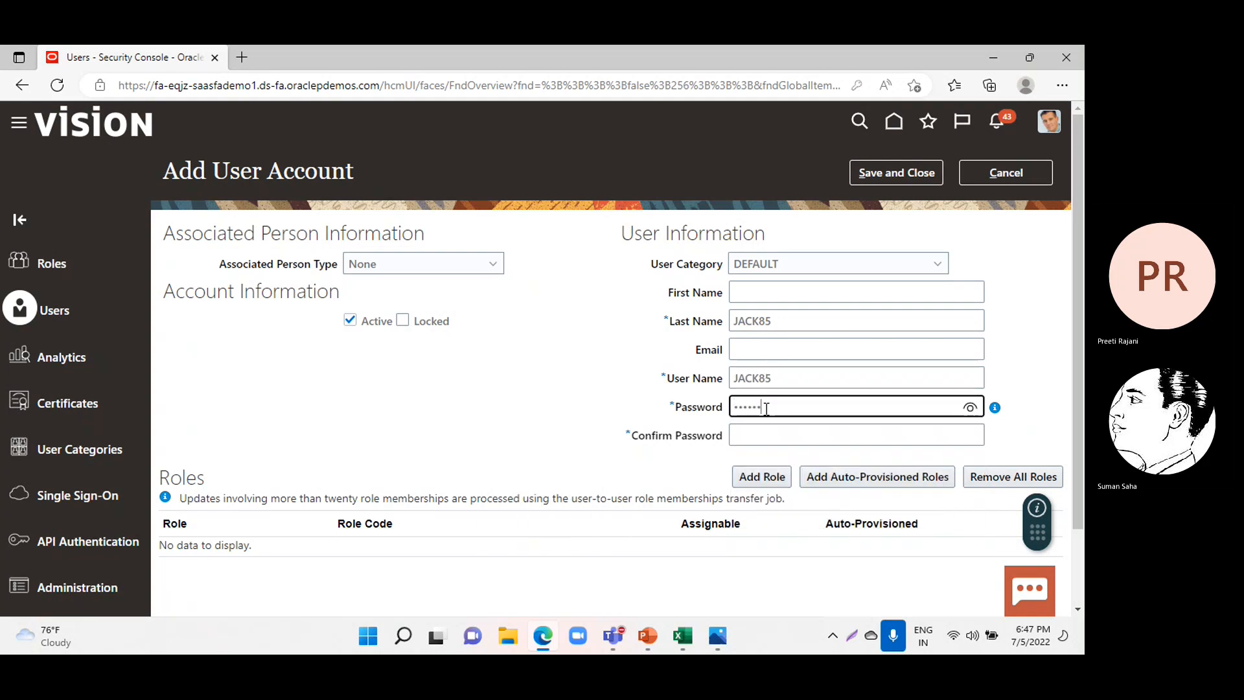
click(766, 426)
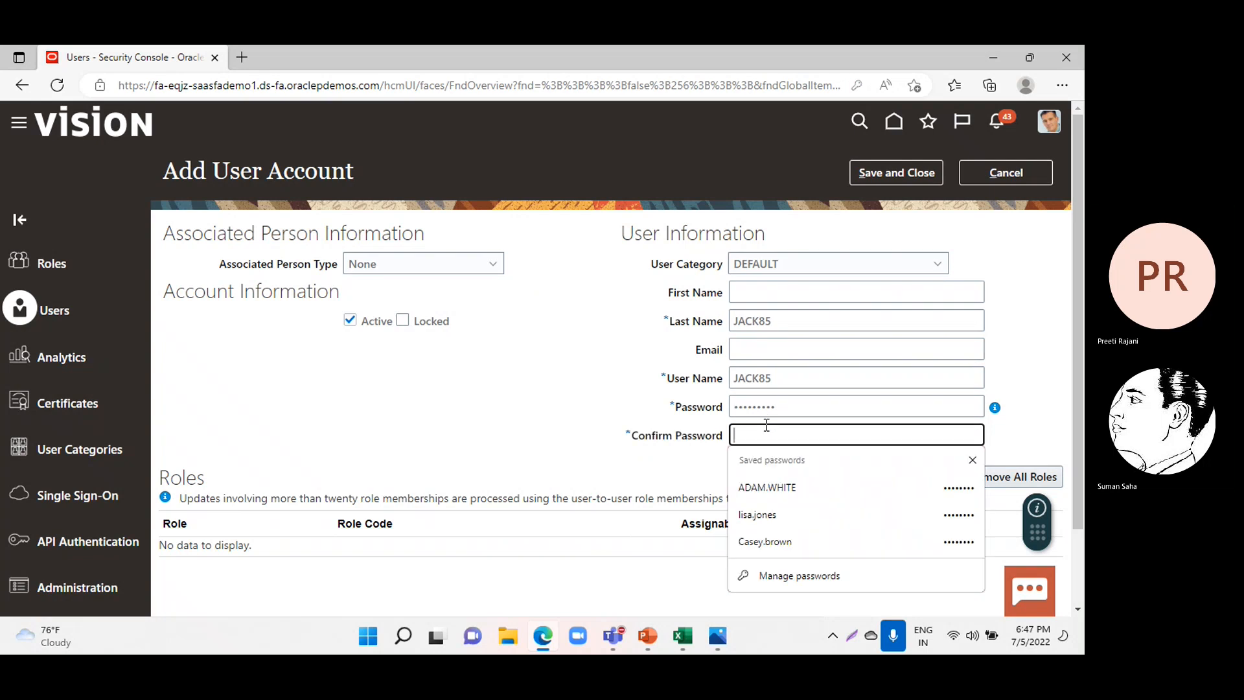
text(••••••••)
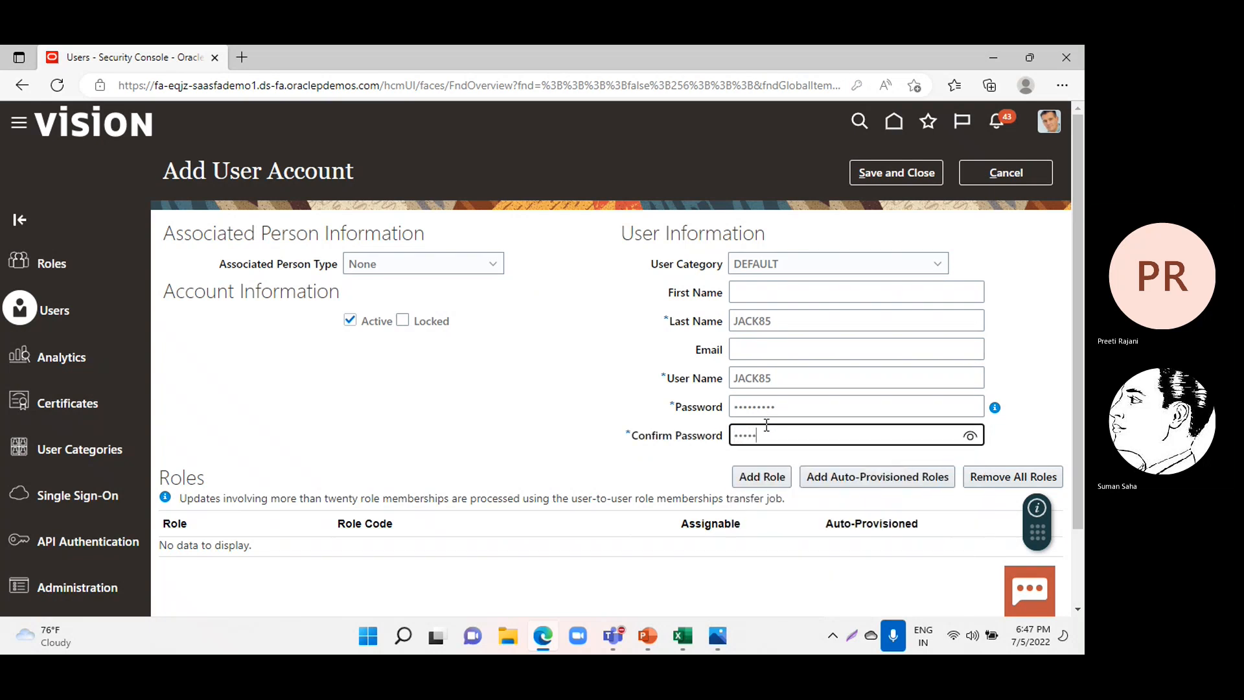
text(•)
Add the Accounts Payable Manager role with code ORA_AP_ACCOUNTS_PAYABLE_MANAGER_JOB to the new user account.
click(763, 477)
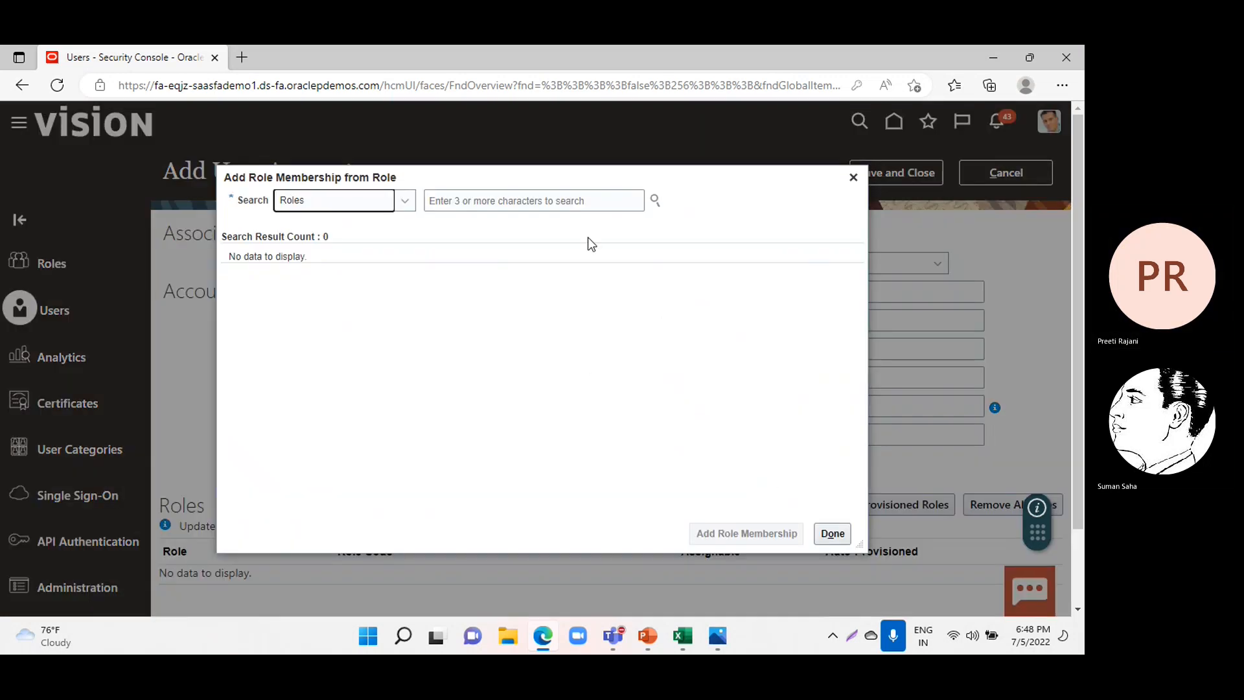
click(545, 206)
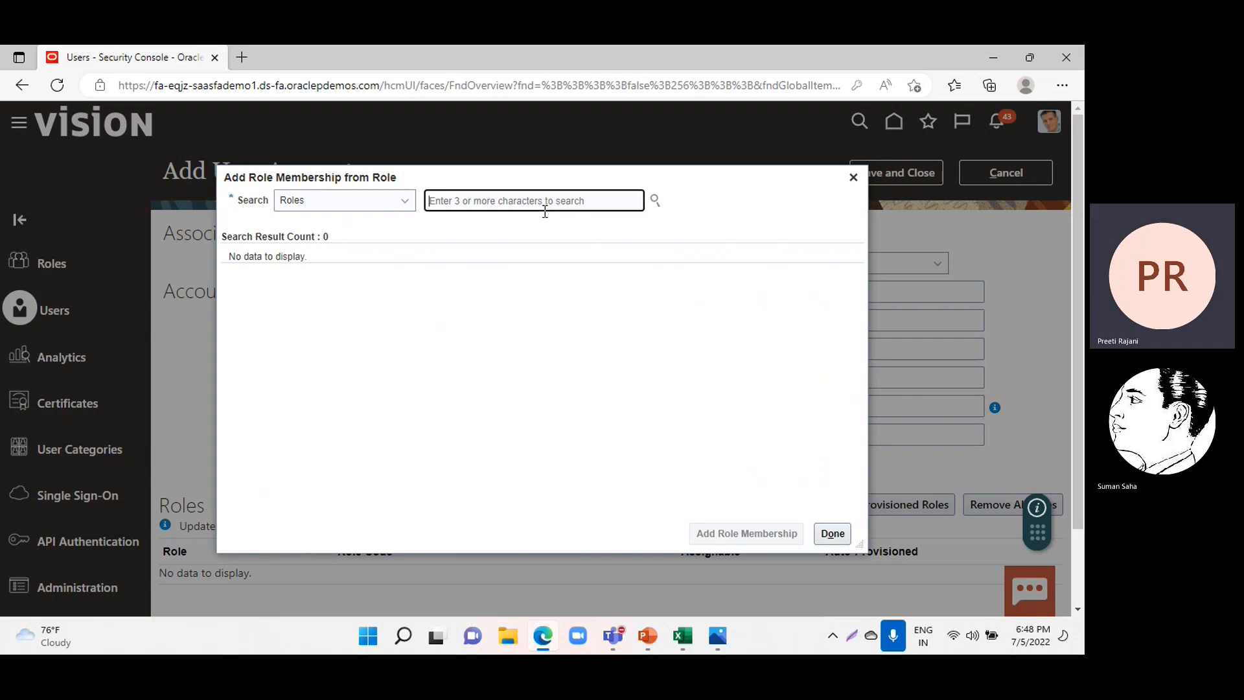
text(Account)
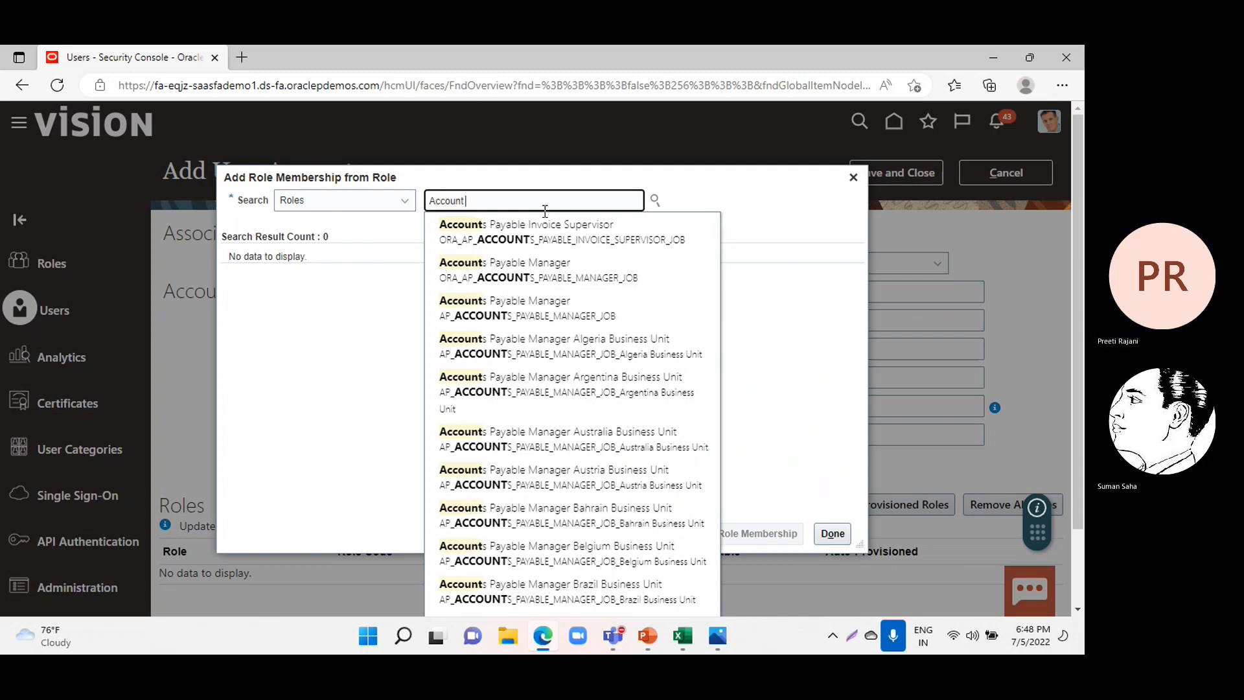
click(522, 272)
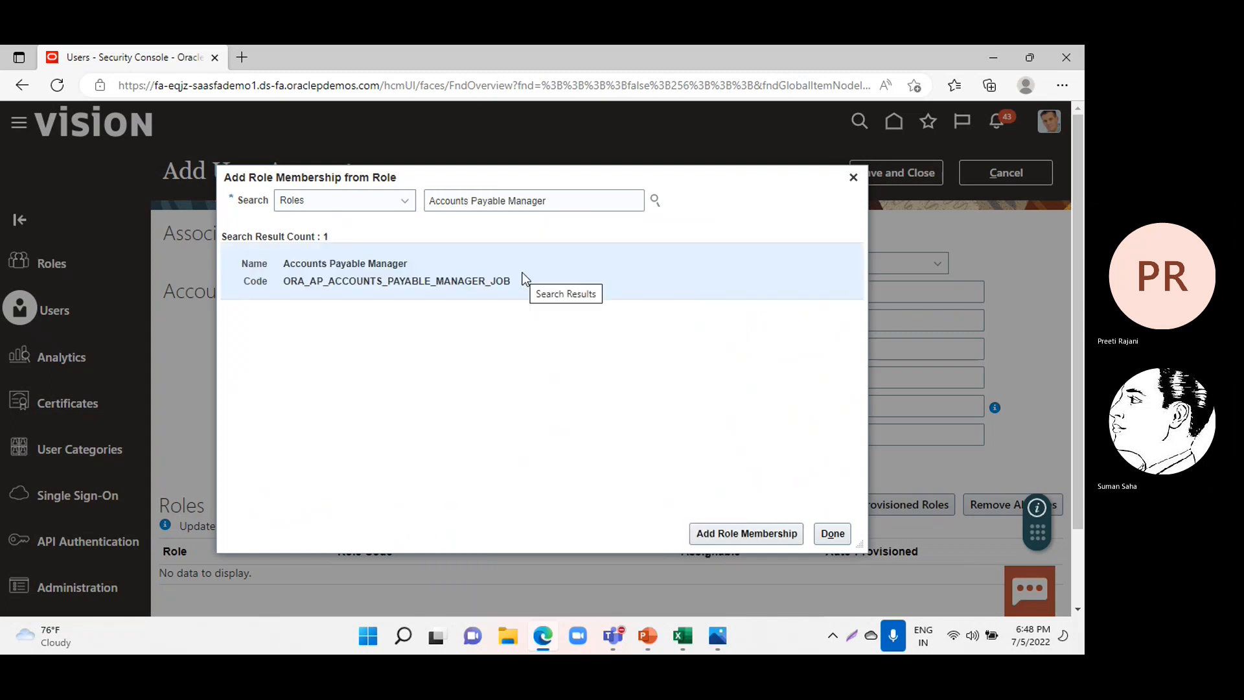
click(752, 534)
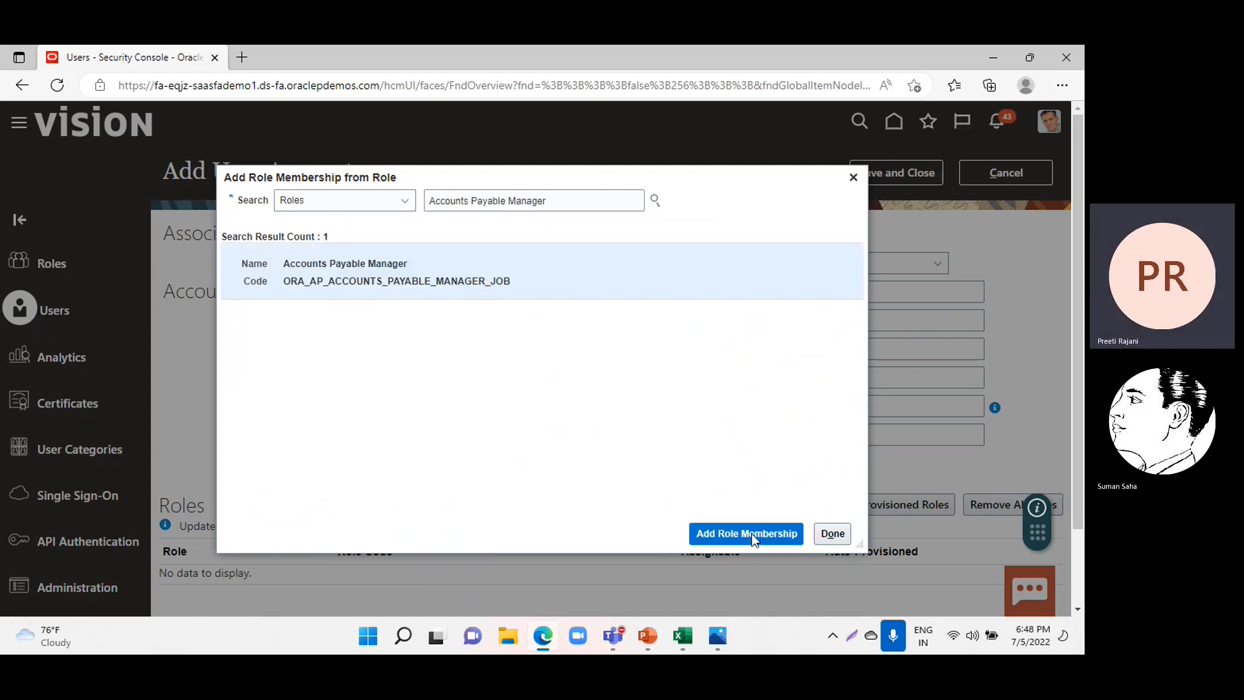
Find the Accounts Payable Specialist role with code ORA_AP_ACCOUNTS_PAYABLE_SPECIALIST_JOB and add it to the user's role memberships.
click(548, 198)
key(BackSpace)
key(BackSpace)
key(BackSpace)
key(BackSpace)
key(BackSpace)
key(BackSpace)
key(BackSpace)
key(BackSpace)
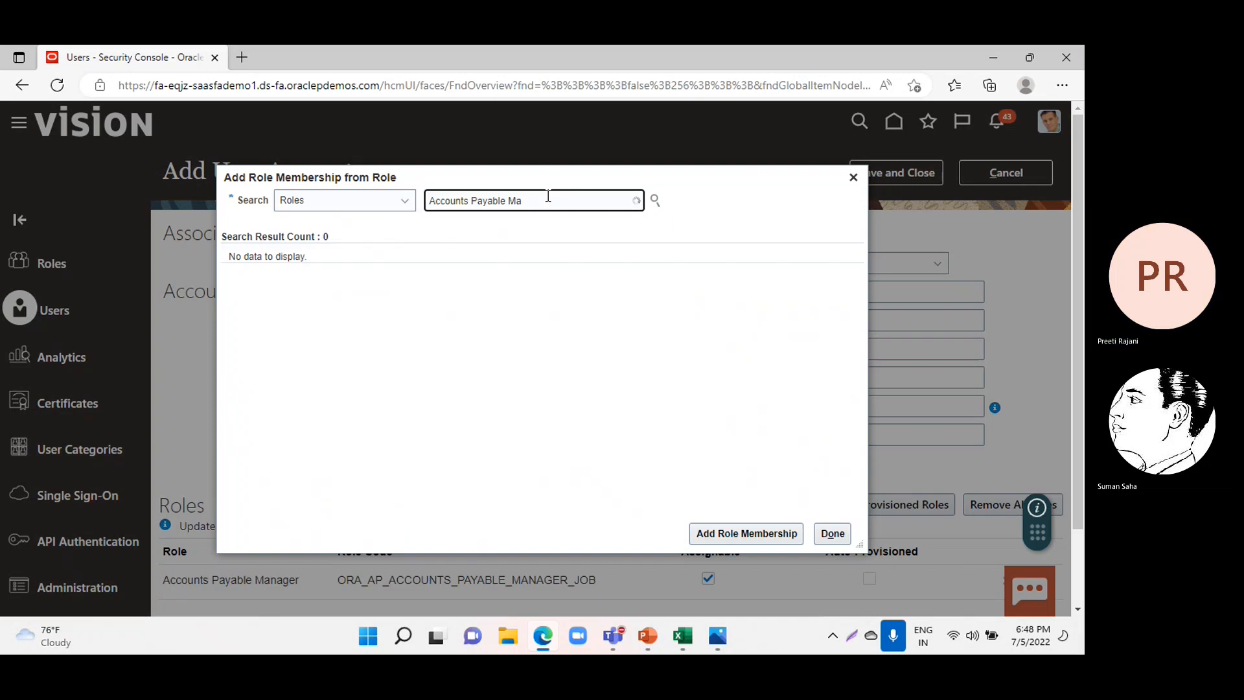
text(Sp)
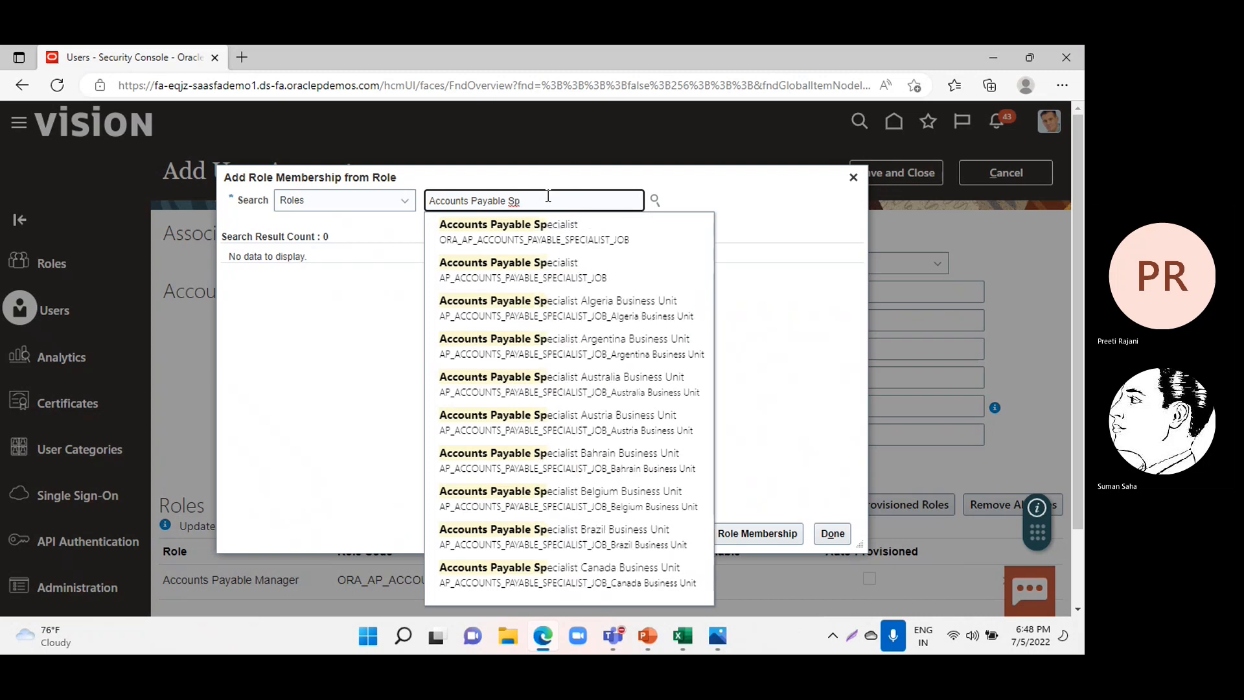
click(543, 238)
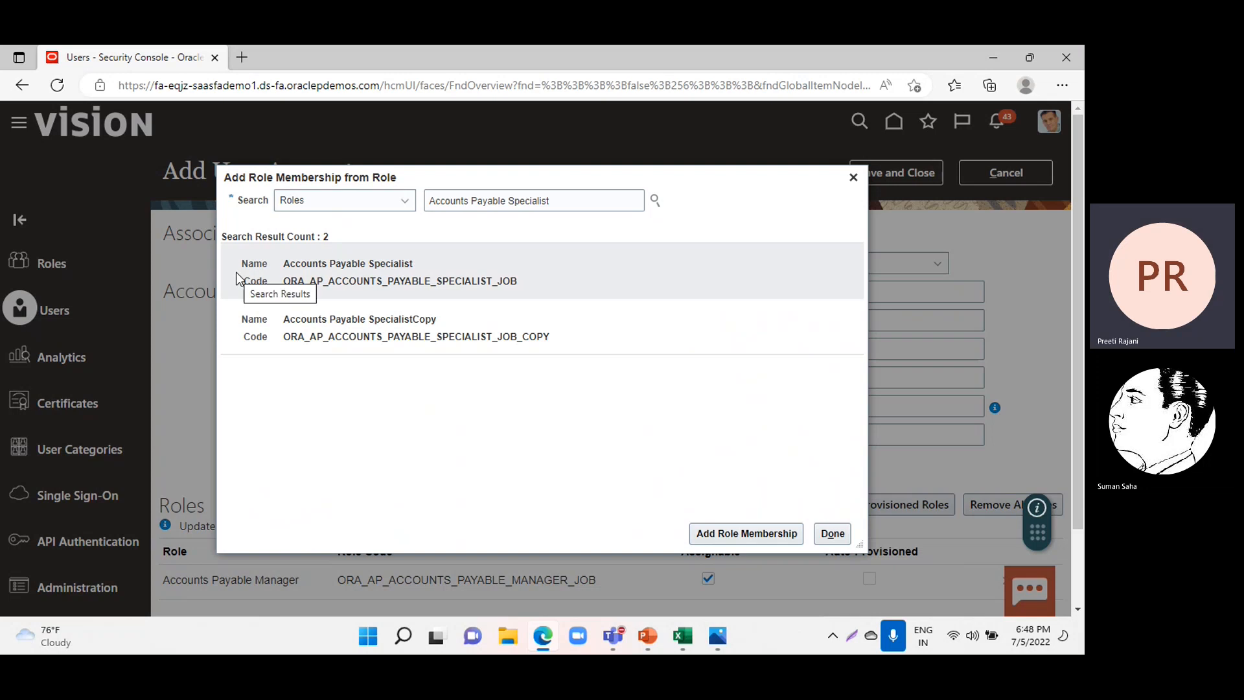
click(269, 274)
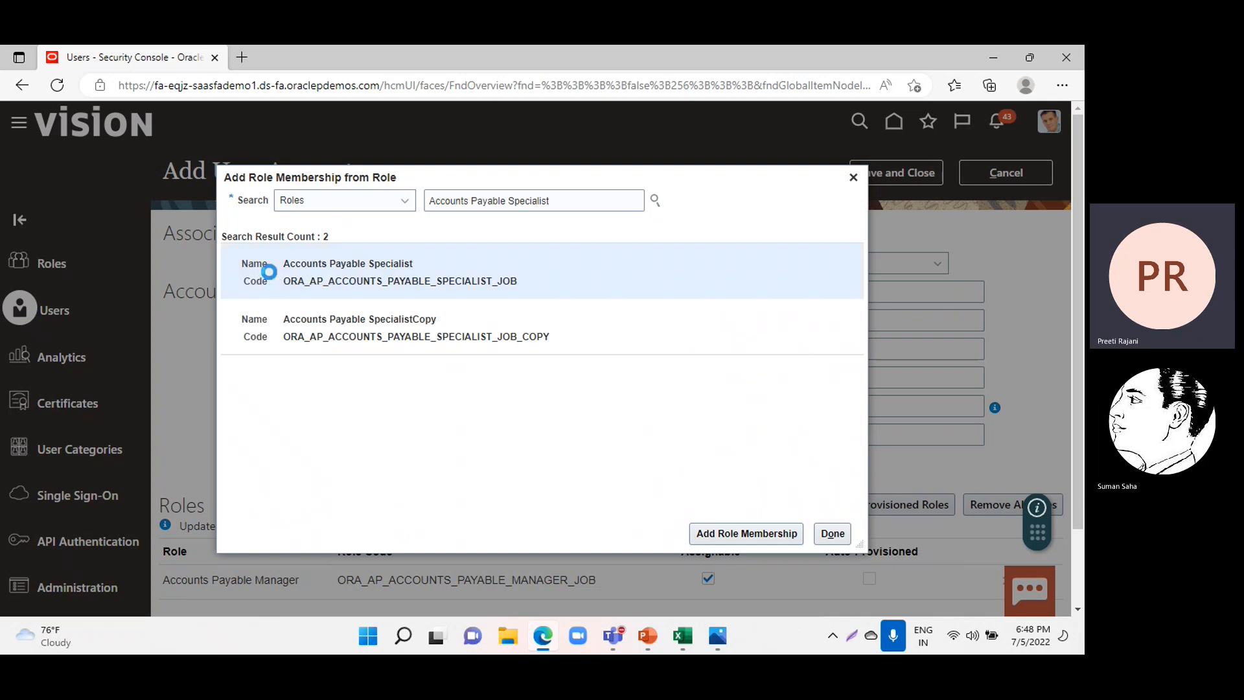
click(706, 538)
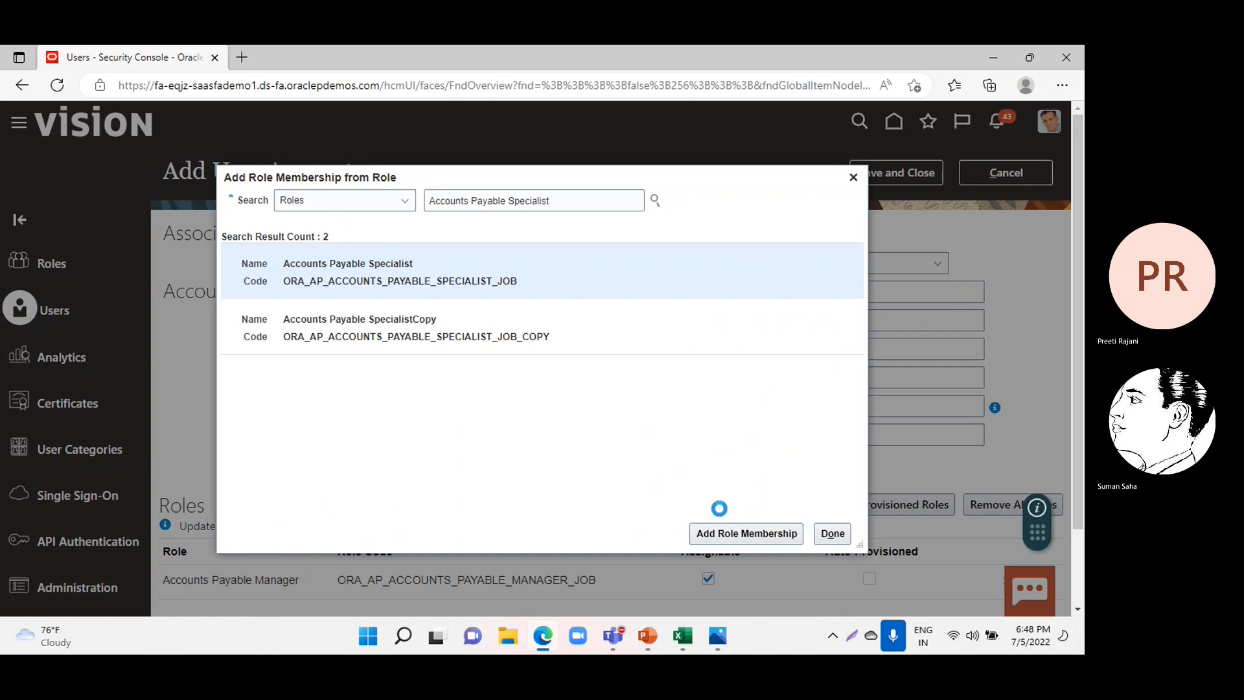
Find the Accounts Payable Supervisor role with code ORA_AP_ACCOUNTS_PAYABLE_SUPERVISOR_JOB and add it to the user's role memberships.
click(579, 200)
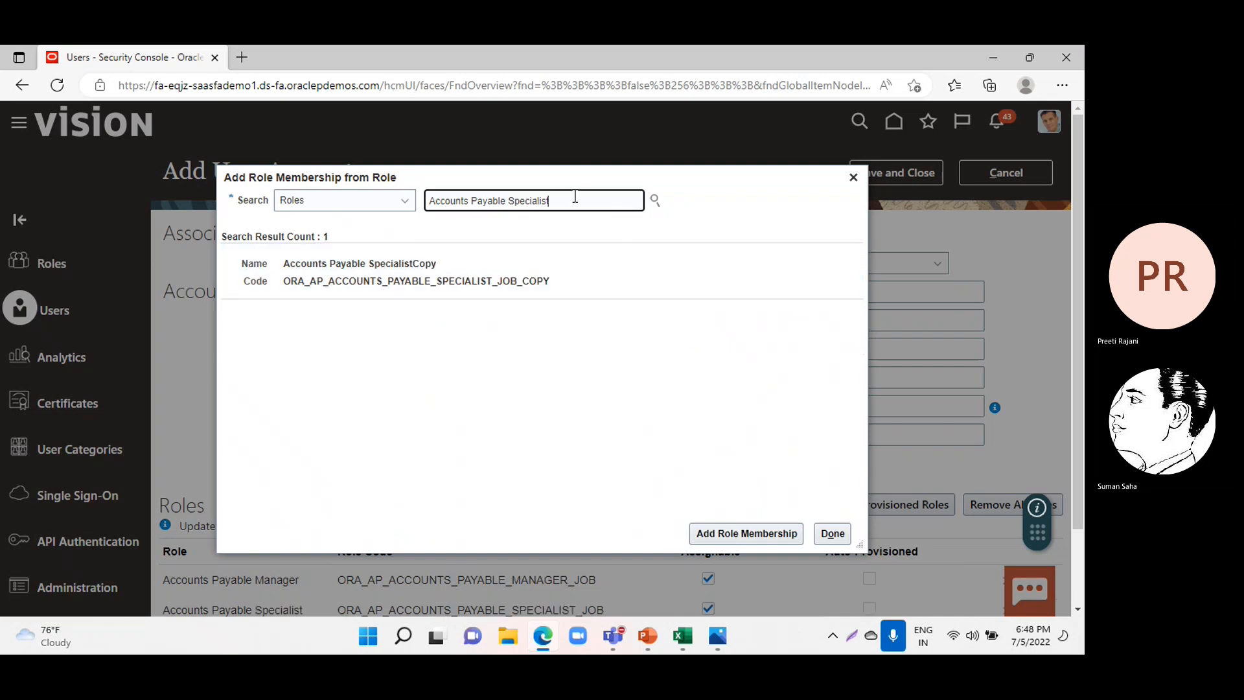
key(BackSpace)
key(BackSpace)
key(BackSpace)
key(BackSpace)
key(BackSpace)
key(BackSpace)
key(BackSpace)
key(BackSpace)
key(BackSpace)
text(uperv)
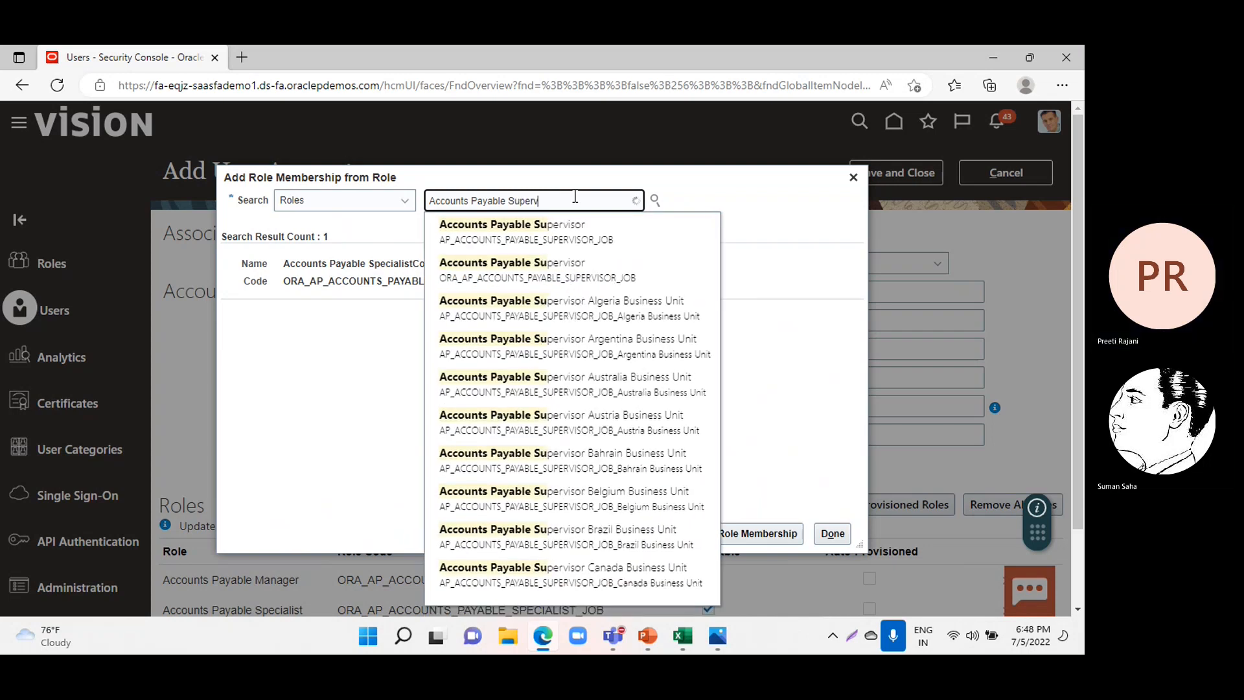
click(570, 266)
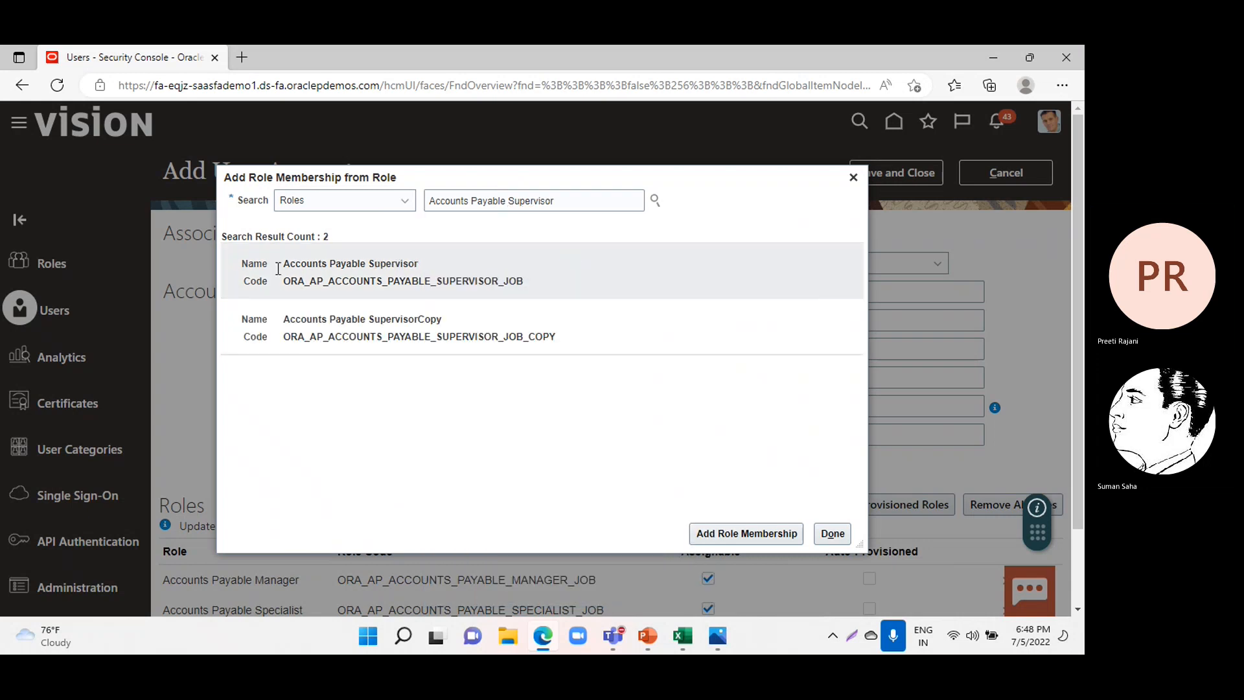
click(236, 274)
click(732, 541)
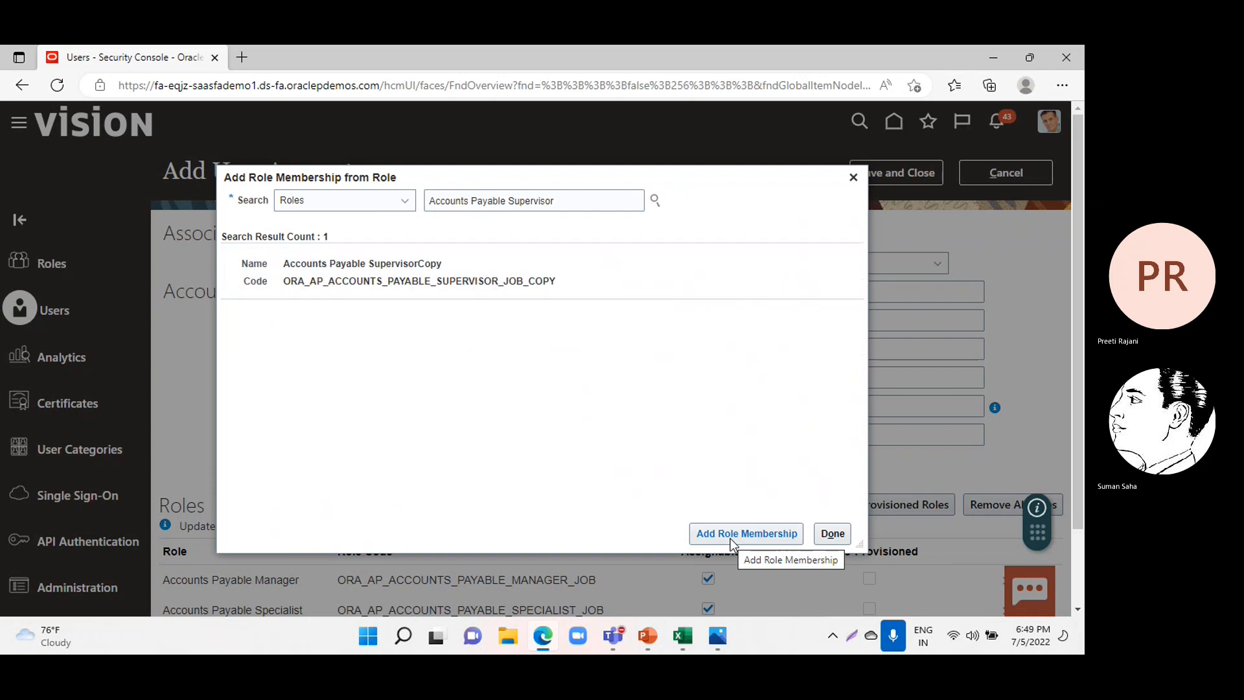
Find the Accounts Payable Invoice Supervisor role with code ORA_AP_ACCOUNTS_PAYABLE_INVOICE_SUPERVISOR_JOB and add it to the user's role memberships.
click(596, 199)
key(BackSpace)
key(BackSpace)
key(BackSpace)
key(BackSpace)
key(BackSpace)
key(BackSpace)
key(BackSpace)
key(BackSpace)
key(BackSpace)
key(BackSpace)
key(BackSpace)
key(BackSpace)
key(BackSpace)
key(BackSpace)
key(BackSpace)
key(BackSpace)
key(BackSpace)
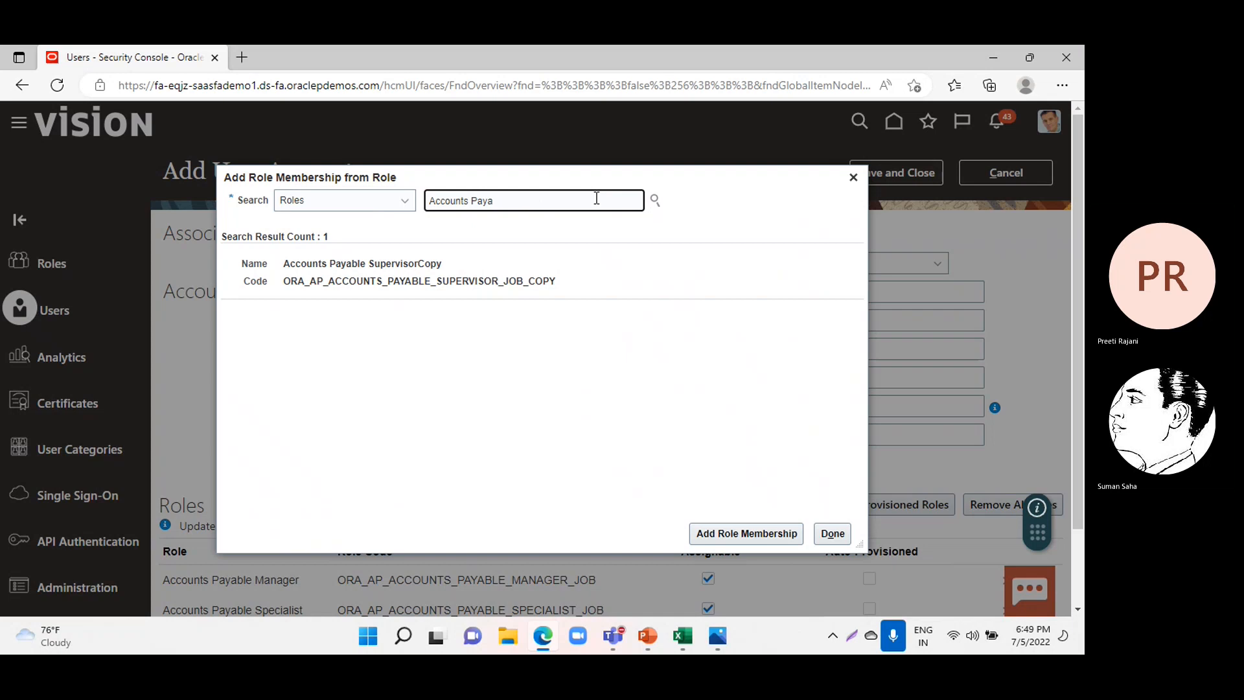
text(In)
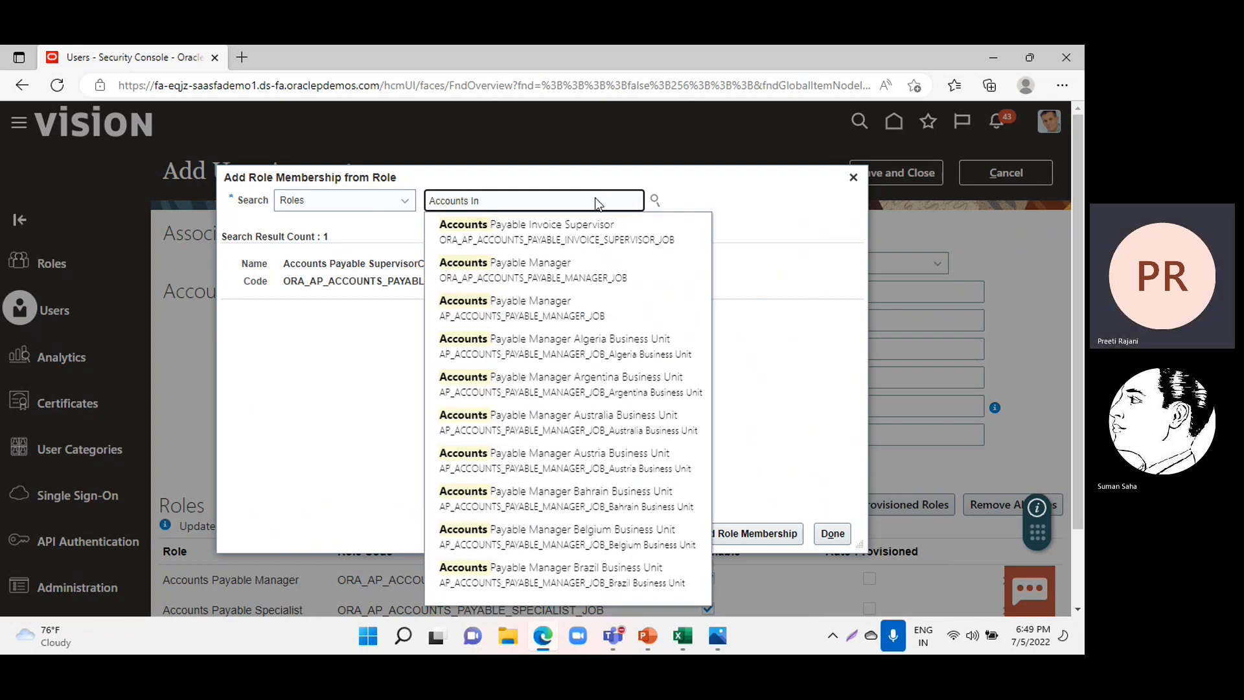
text(voice)
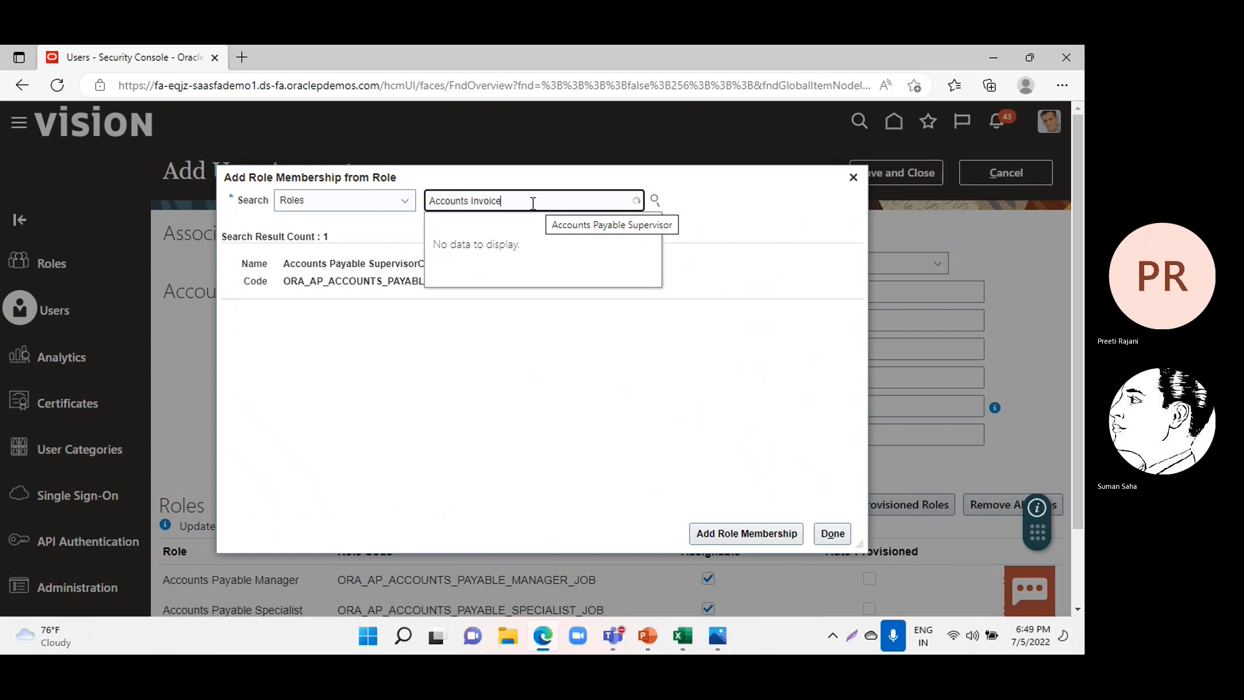
key(BackSpace)
key(BackSpace)
key(BackSpace)
key(BackSpace)
key(BackSpace)
key(BackSpace)
key(BackSpace)
key(BackSpace)
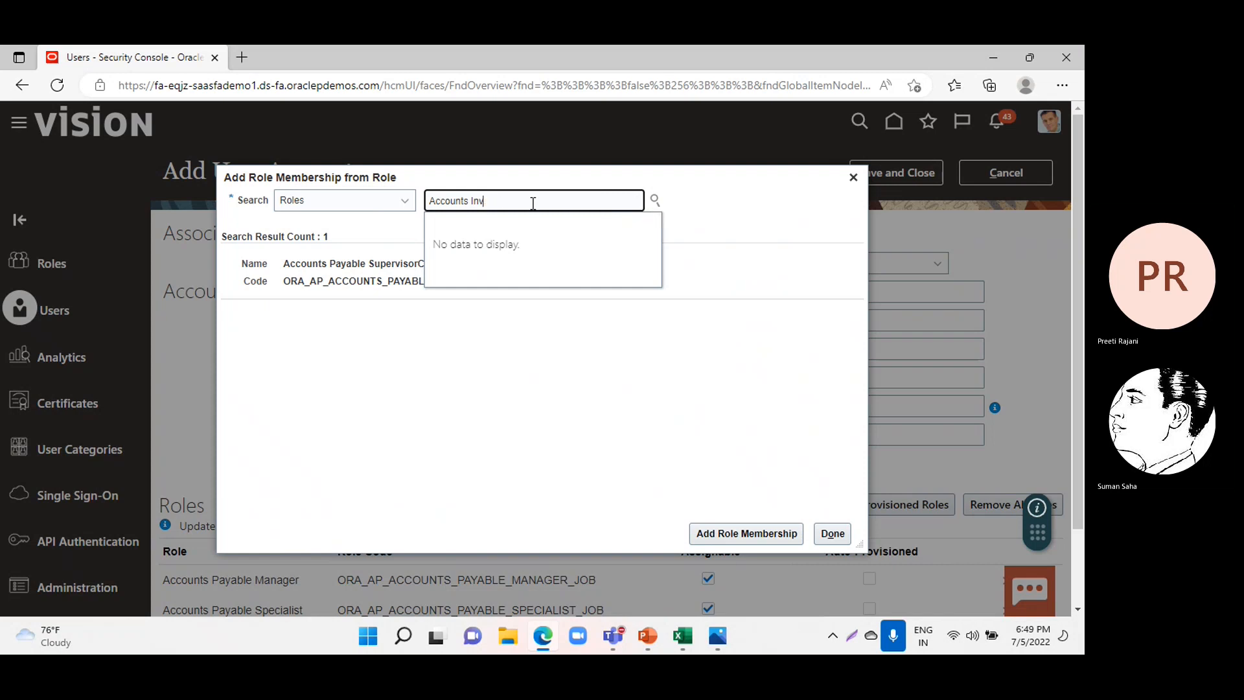
key(BackSpace)
text(in)
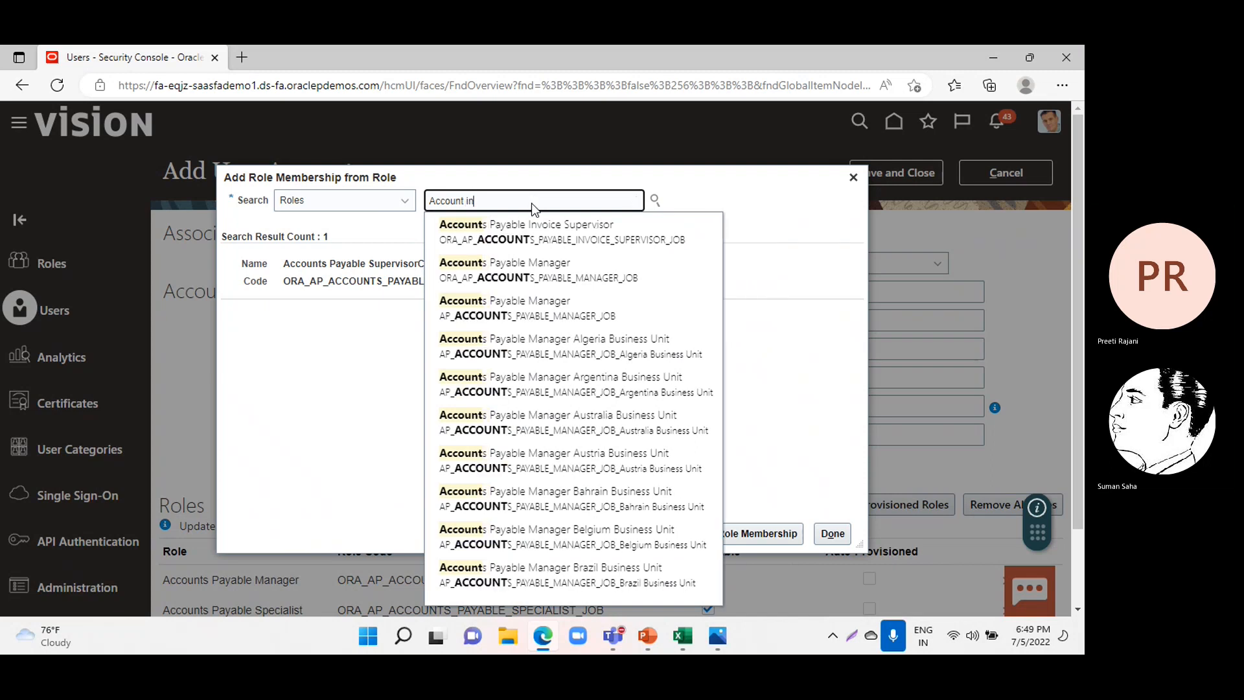
key(BackSpace)
key(BackSpace)
key(BackSpace)
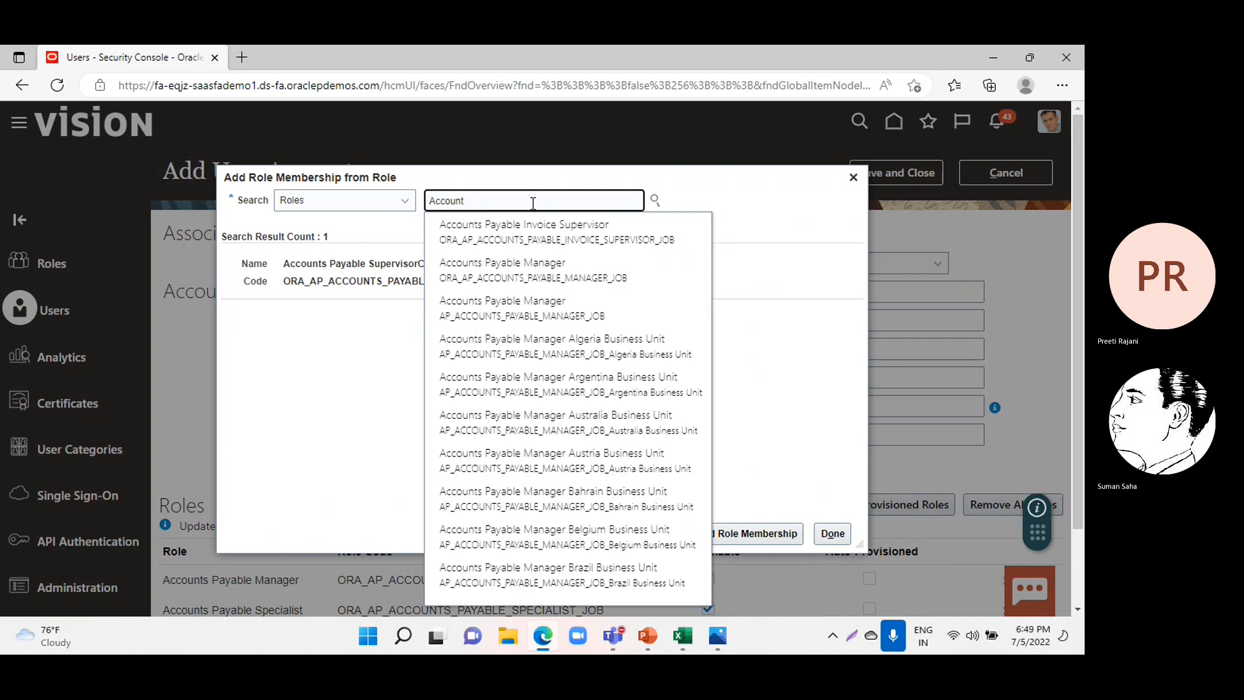
click(531, 230)
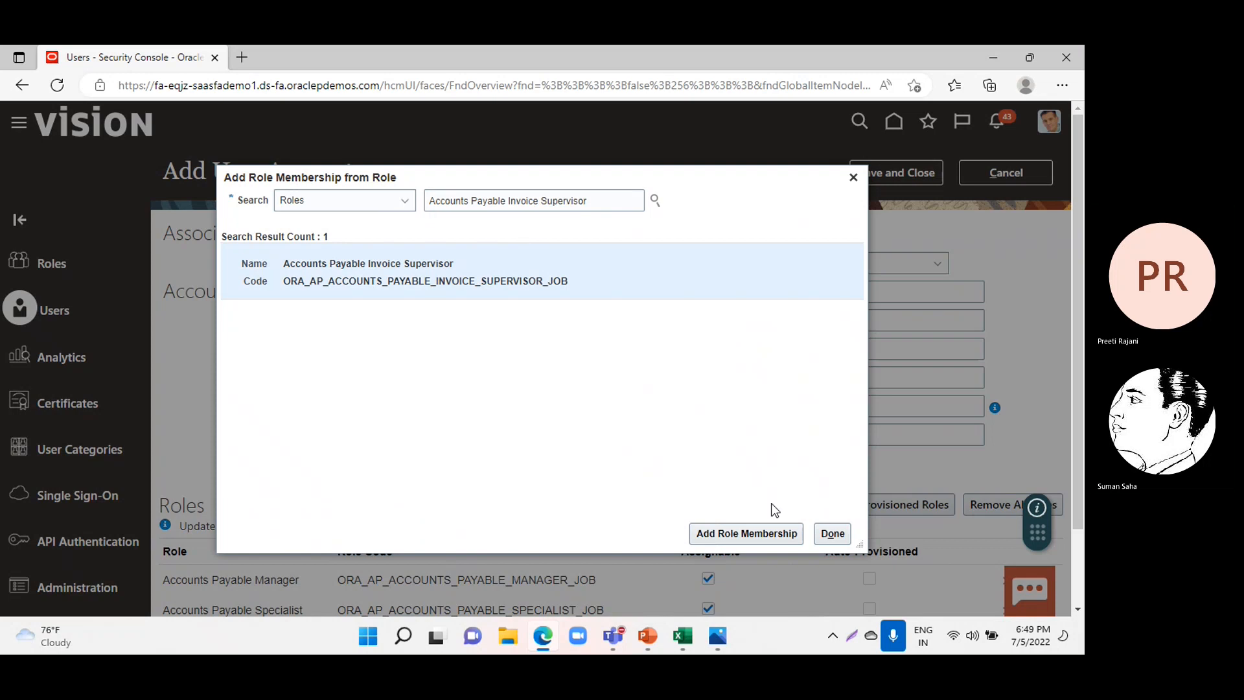
click(756, 534)
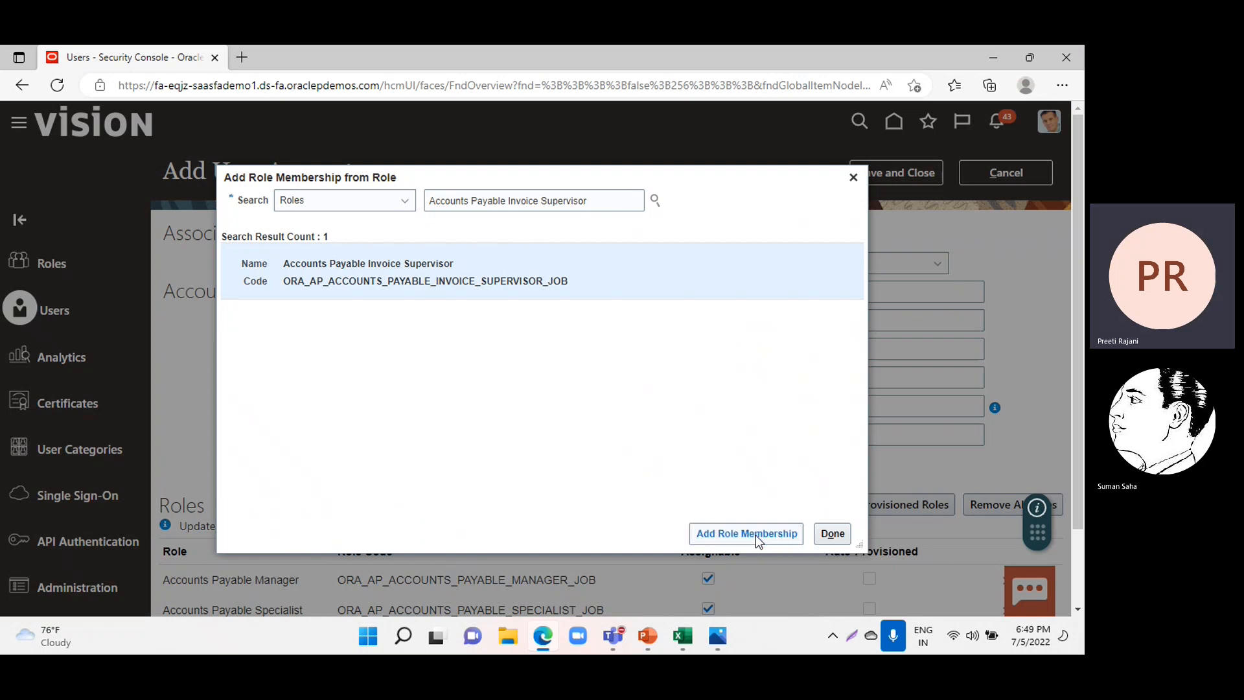
Finish adding roles and save the new user account.
click(832, 534)
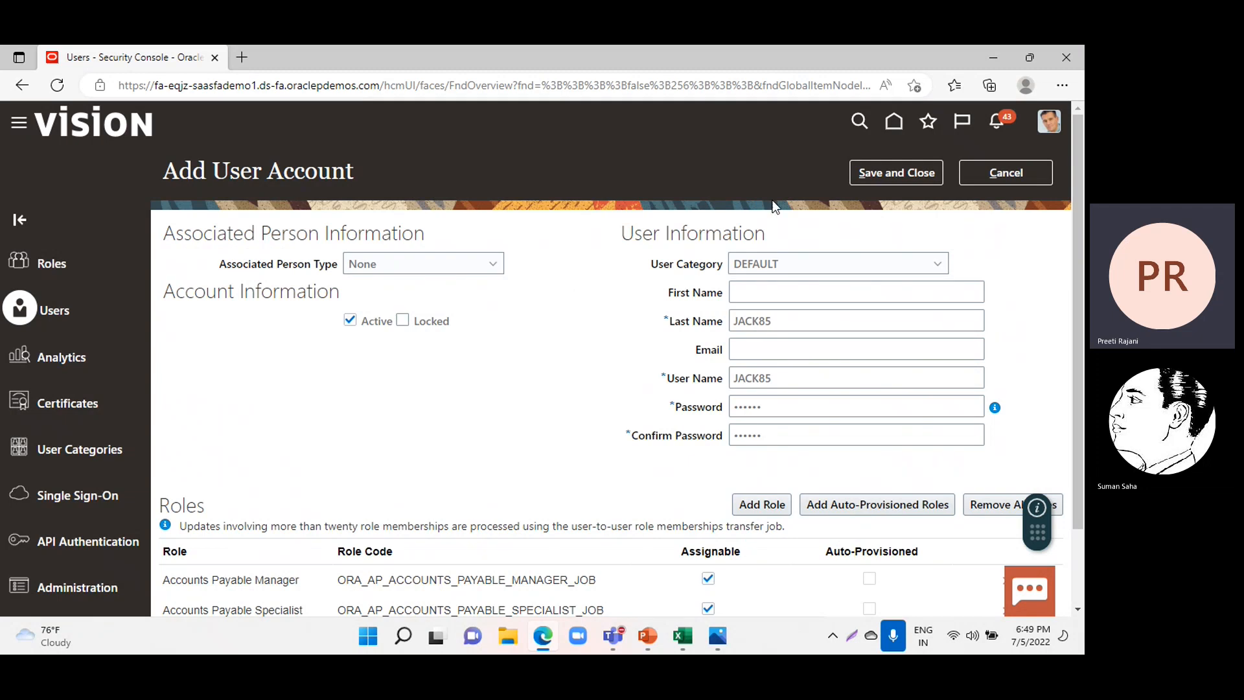
click(873, 178)
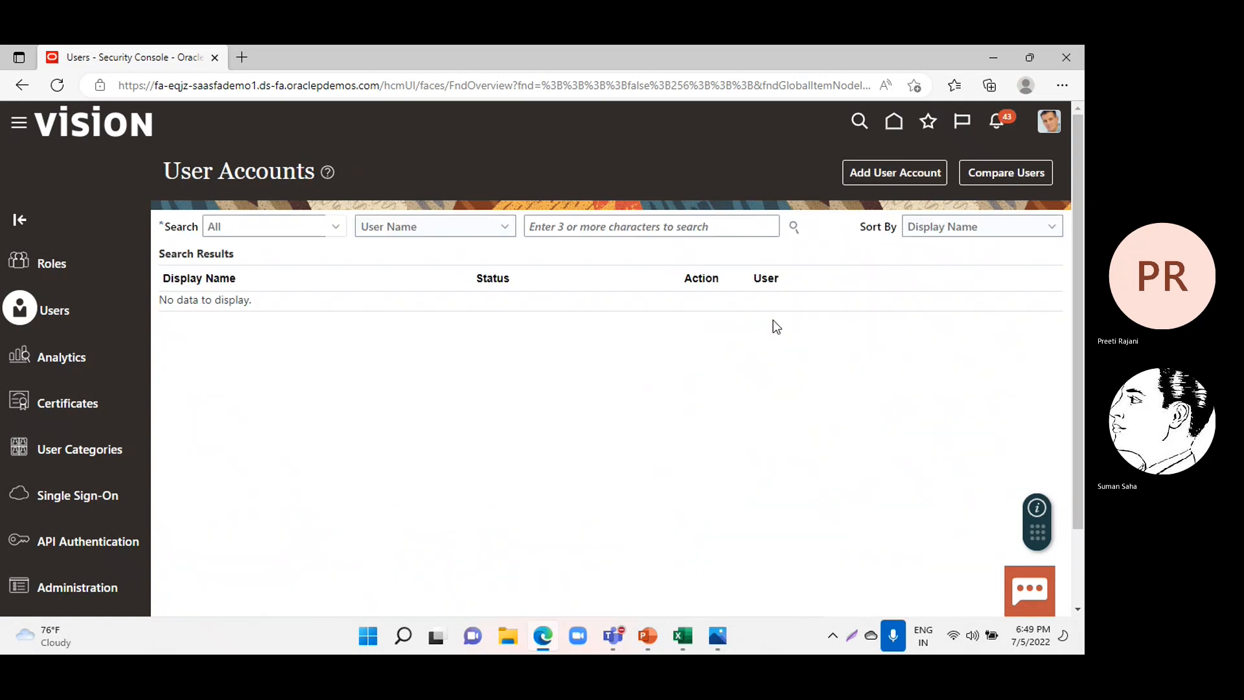
Go to the implementation projects in Setup and Maintenance and open FIN Implementation Project.
click(1046, 129)
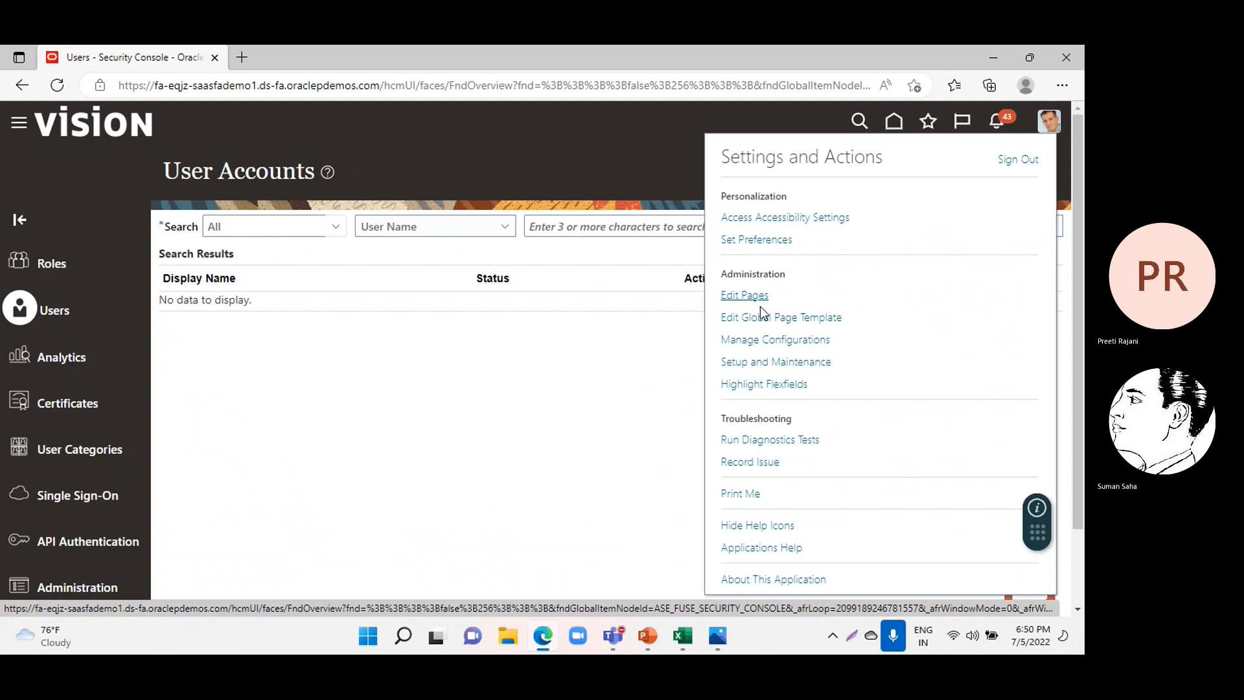
click(749, 363)
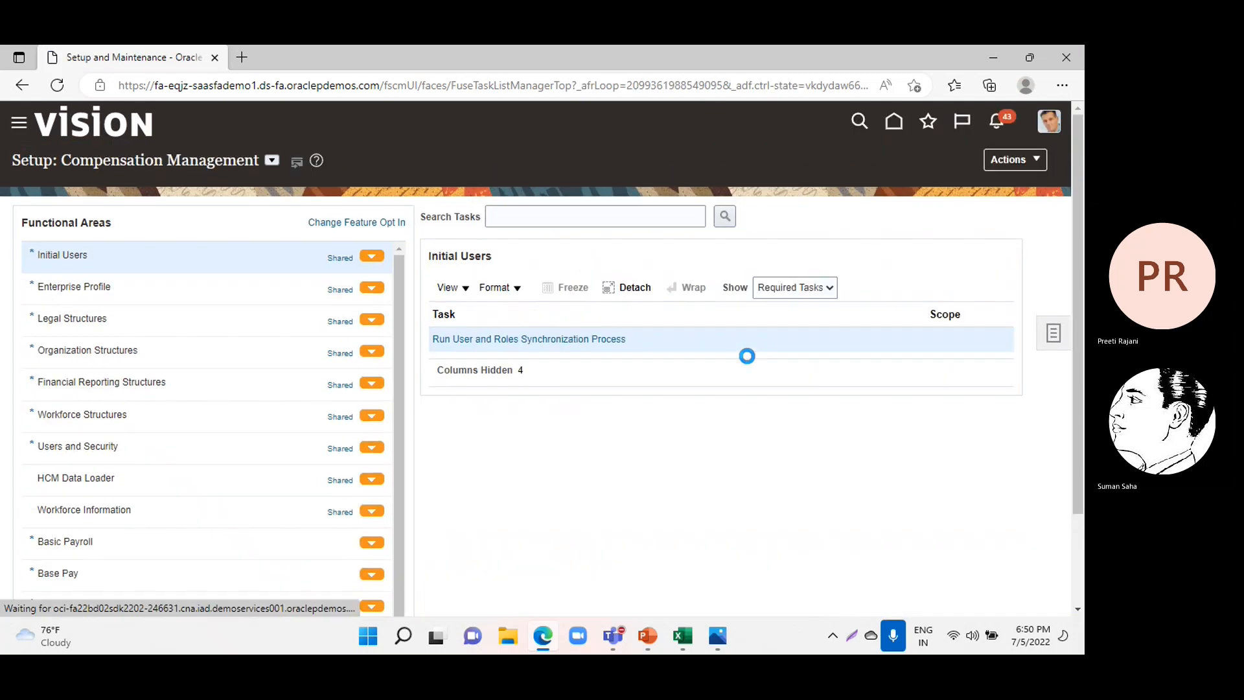
click(1052, 336)
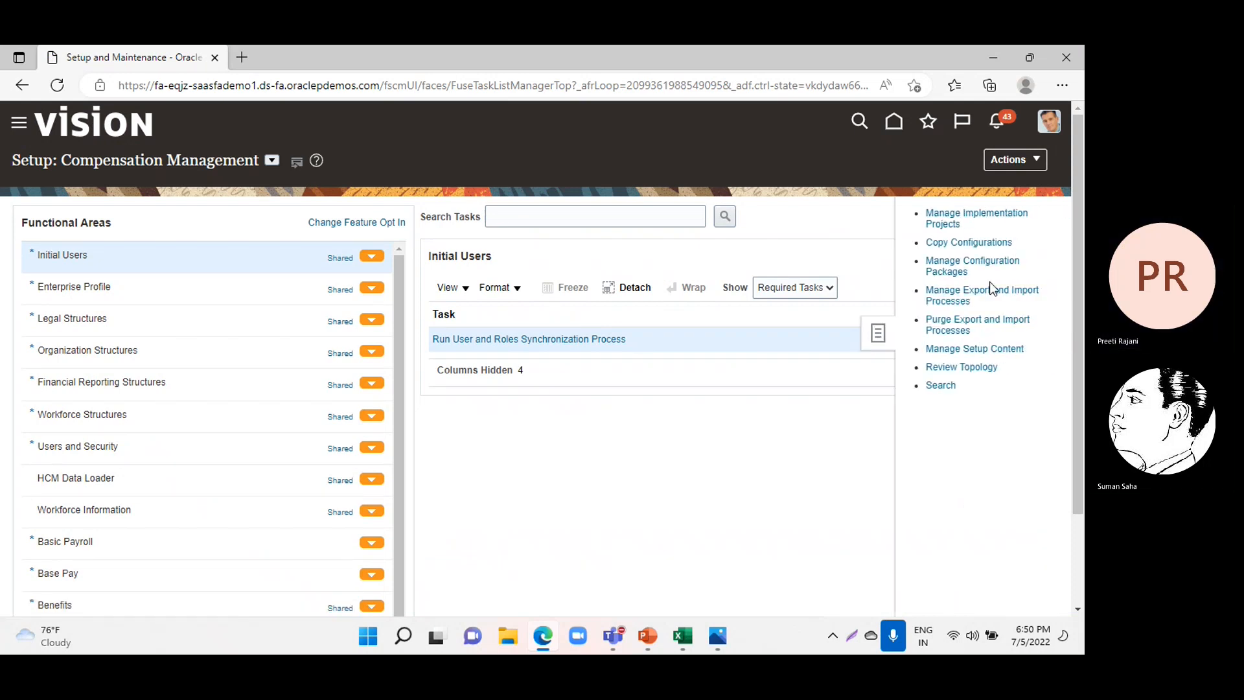
click(935, 219)
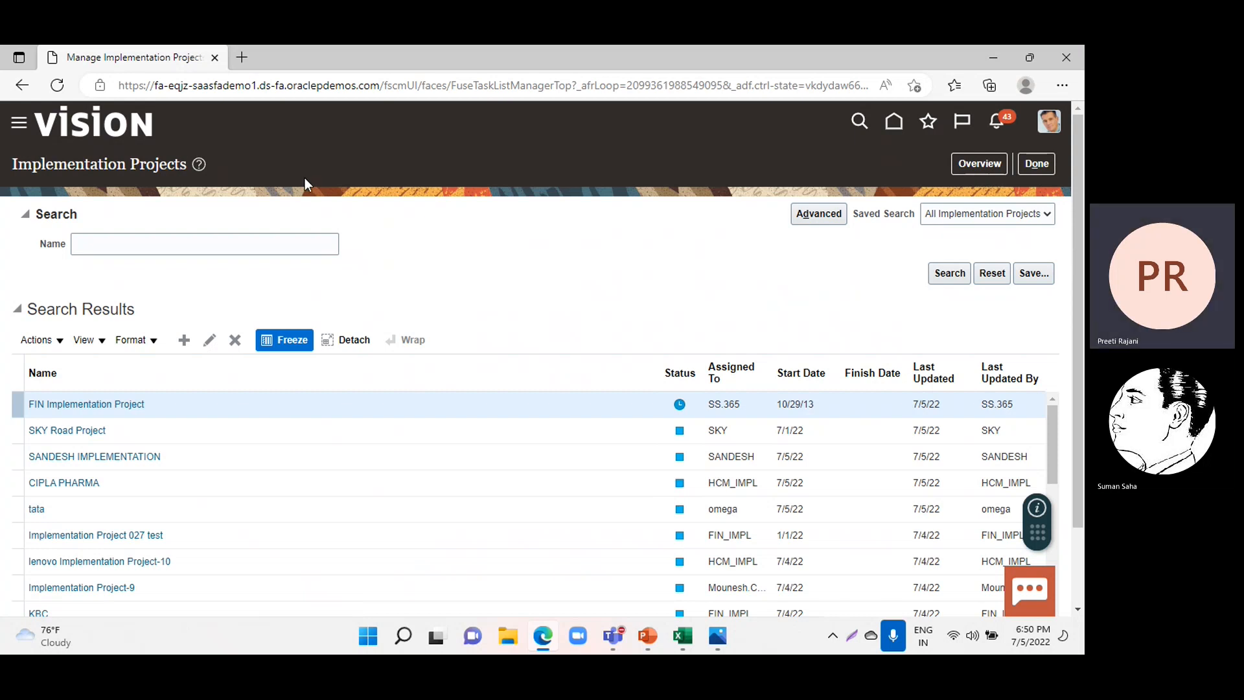
click(71, 402)
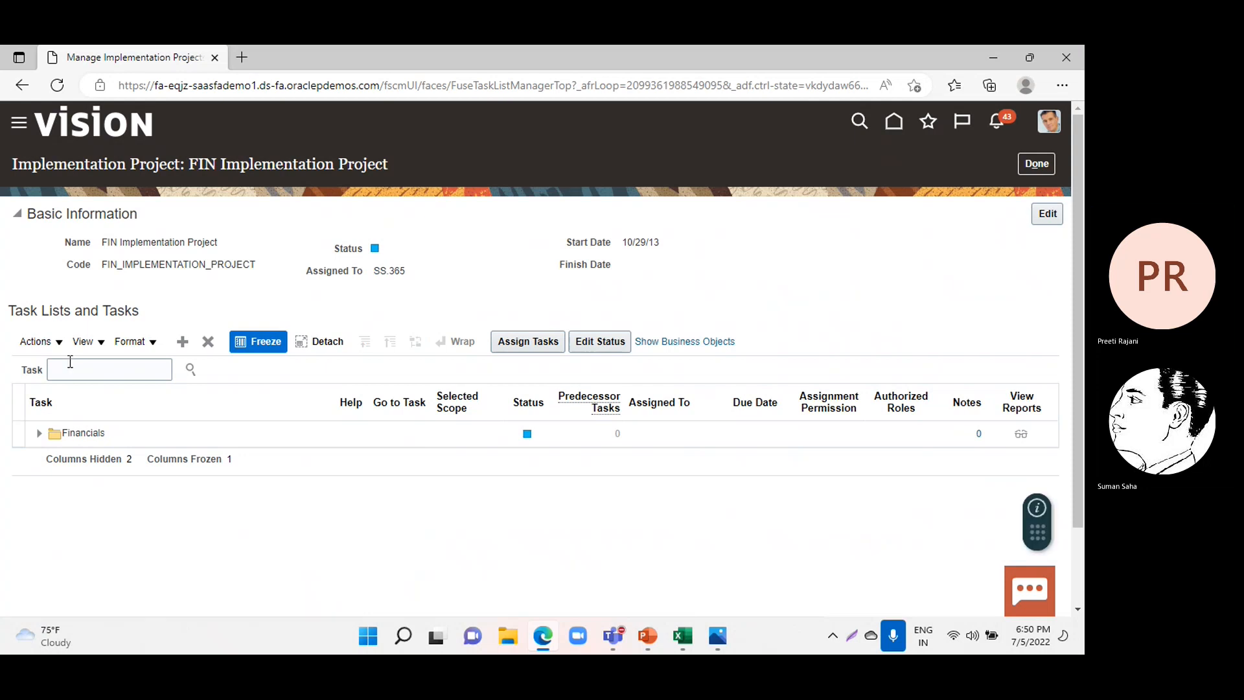
Find the Manage Data Access for Users task within the implementation project and open its task page.
click(68, 368)
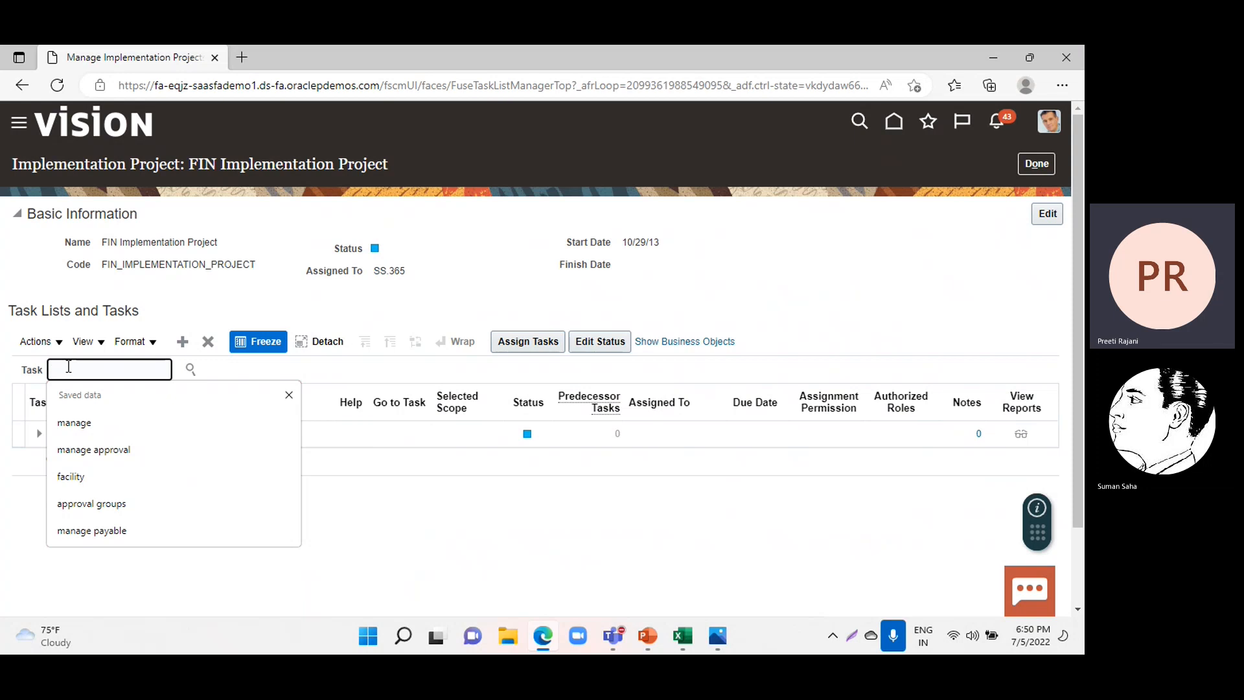
text(mana)
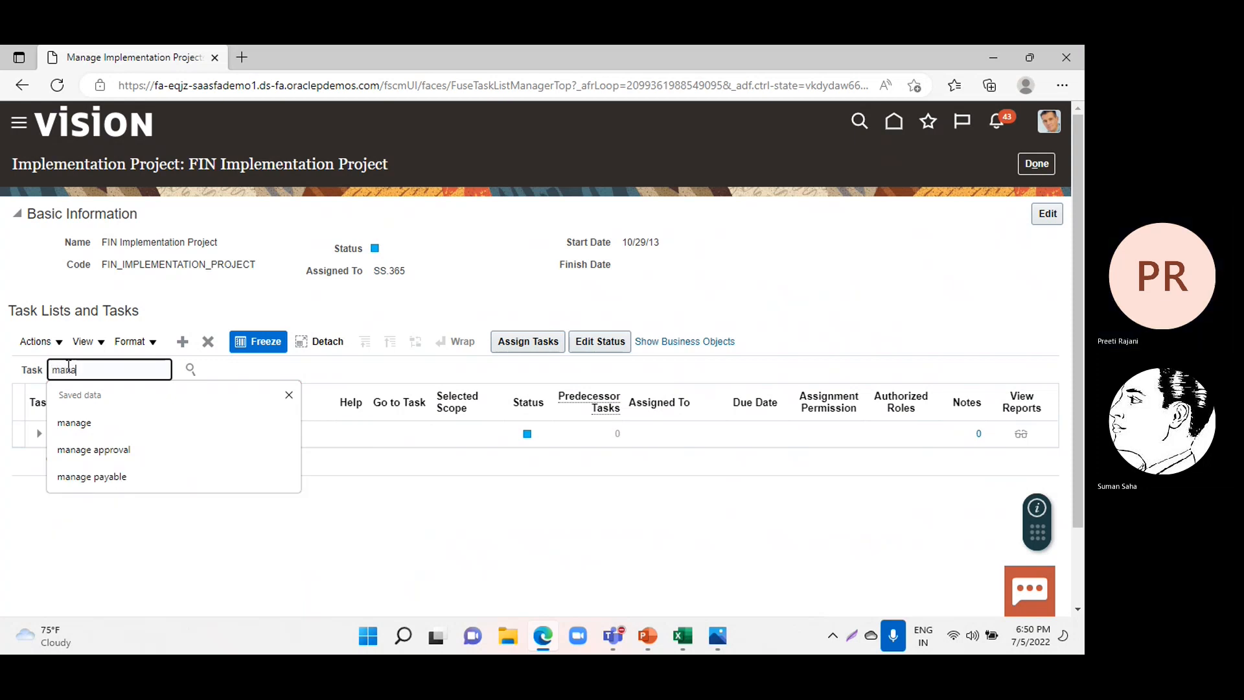
text(ge da)
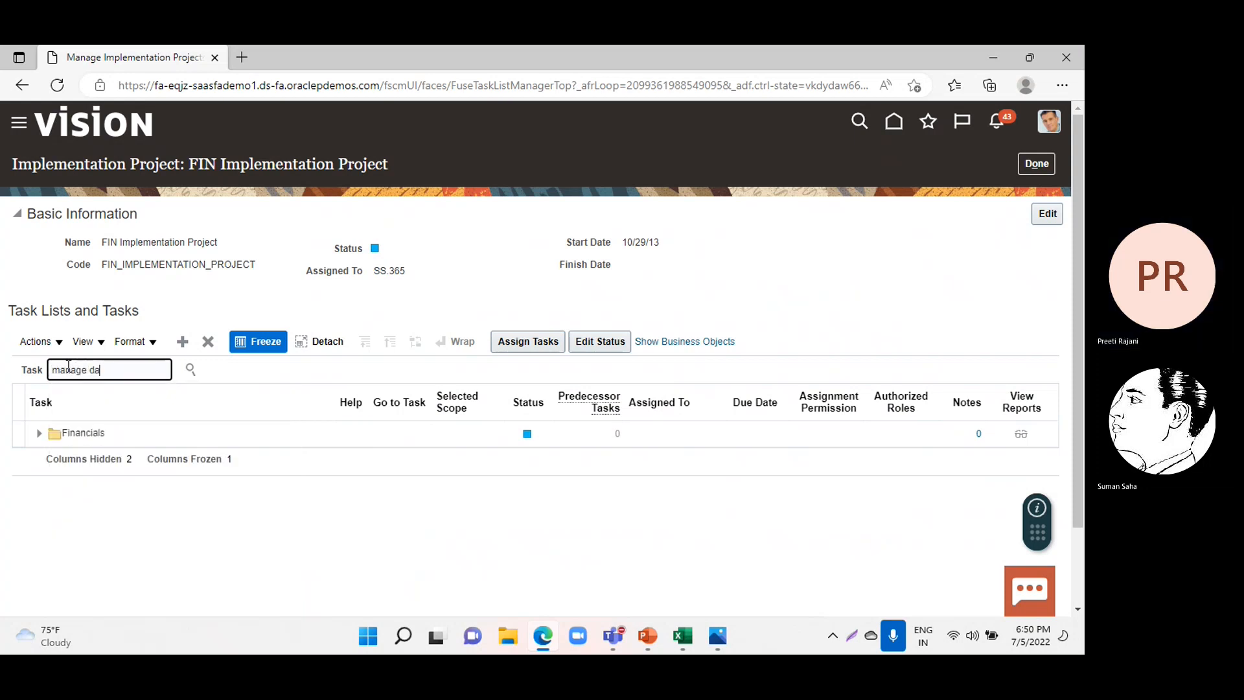
text(ta access for users)
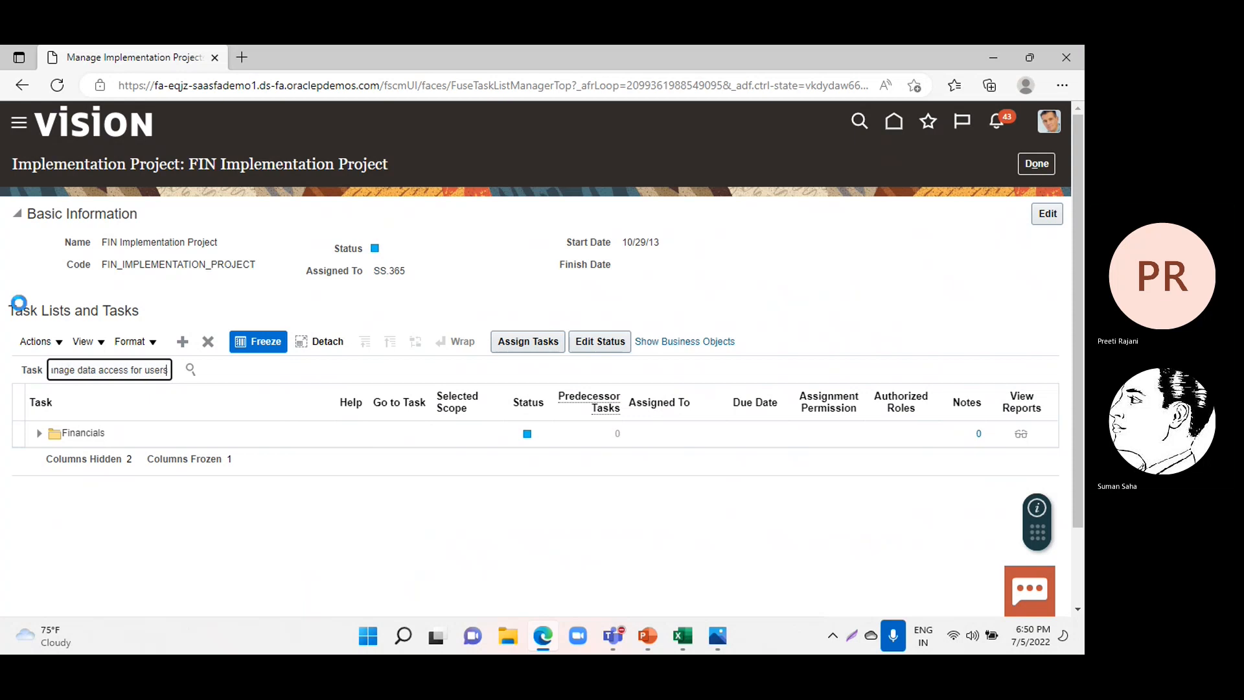
key(Return)
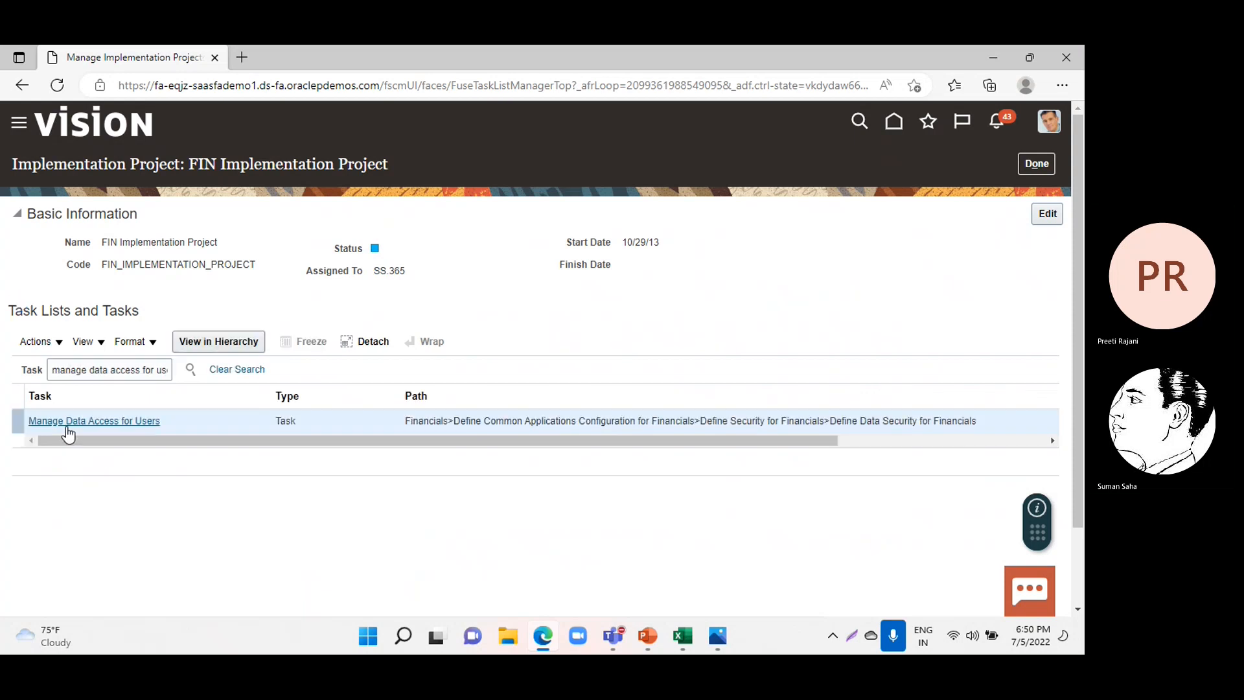
click(52, 419)
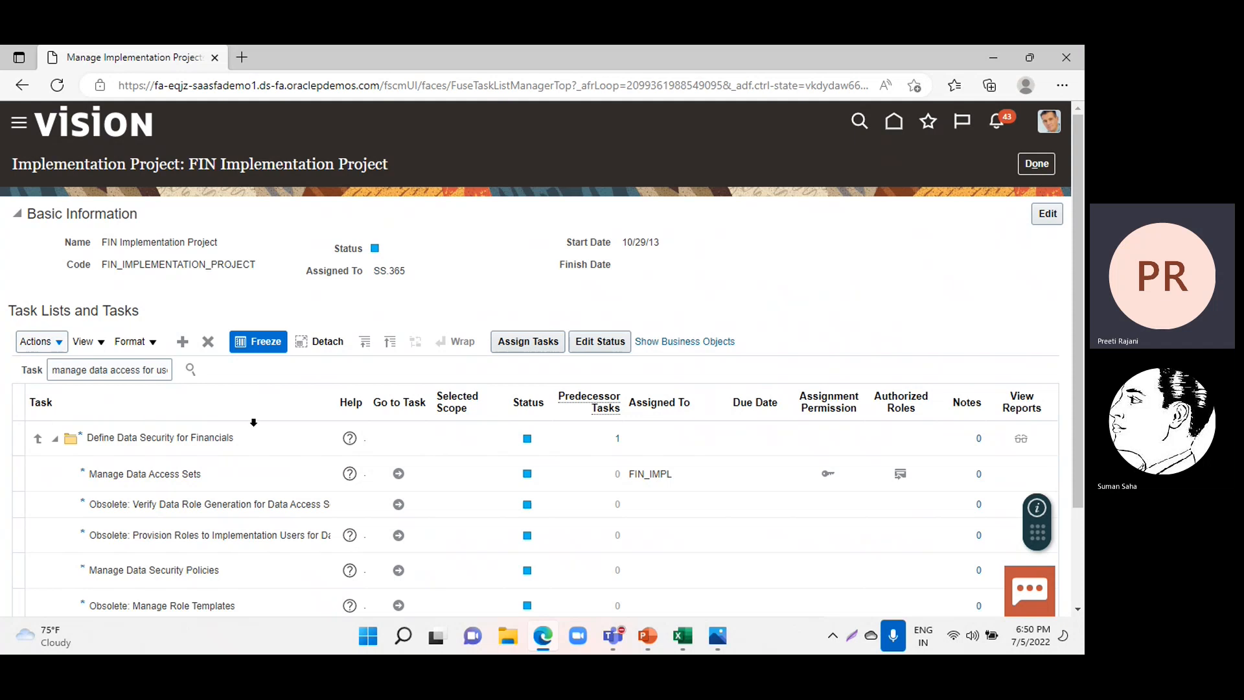
scroll(278, 479, down, 2)
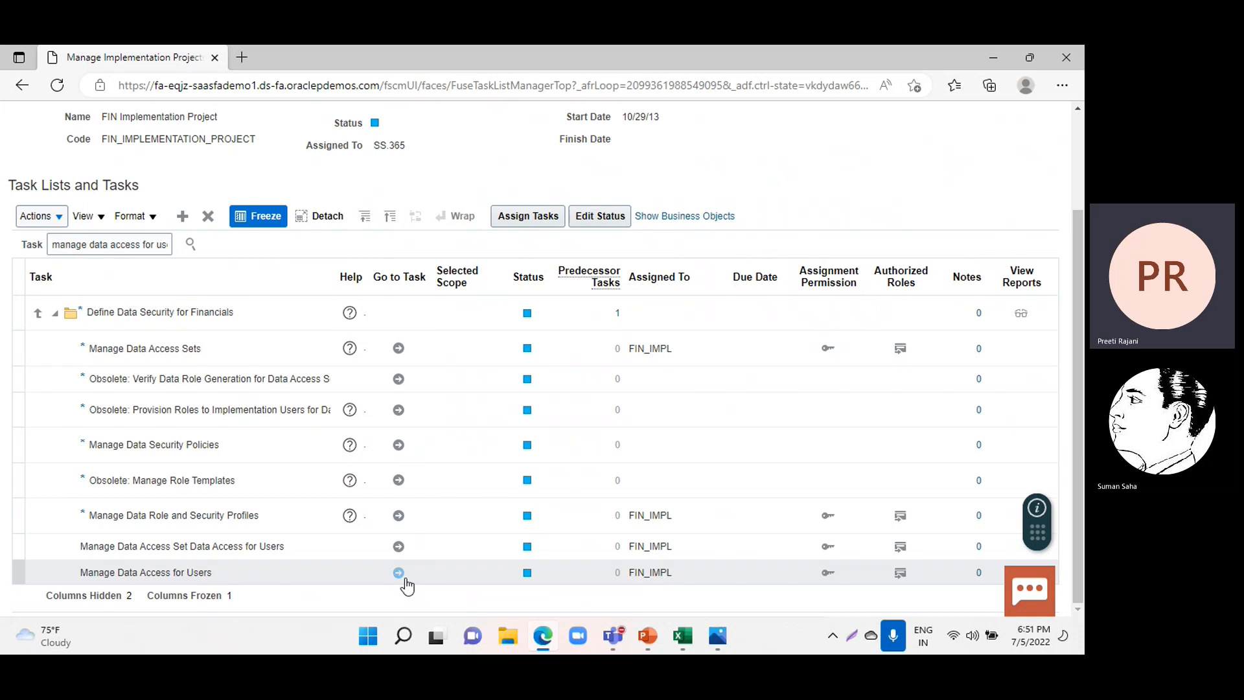
click(398, 574)
click(399, 573)
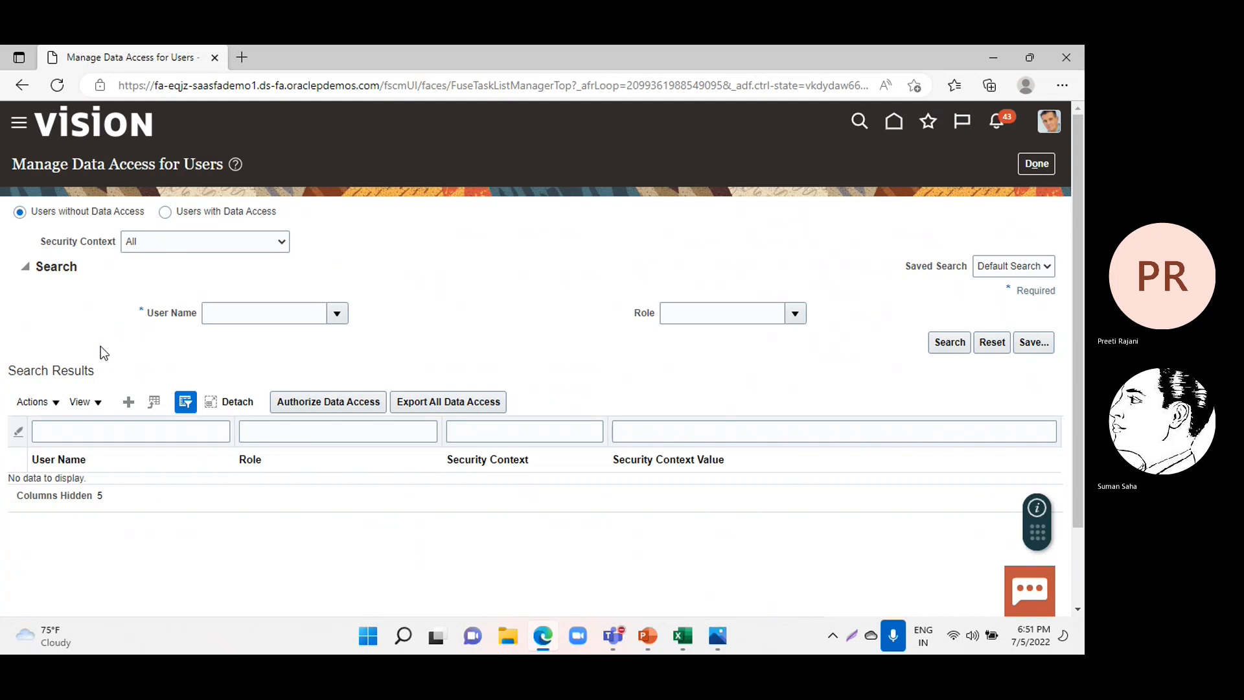
Create a data access entry and look up the newly created user account as its user name.
click(129, 402)
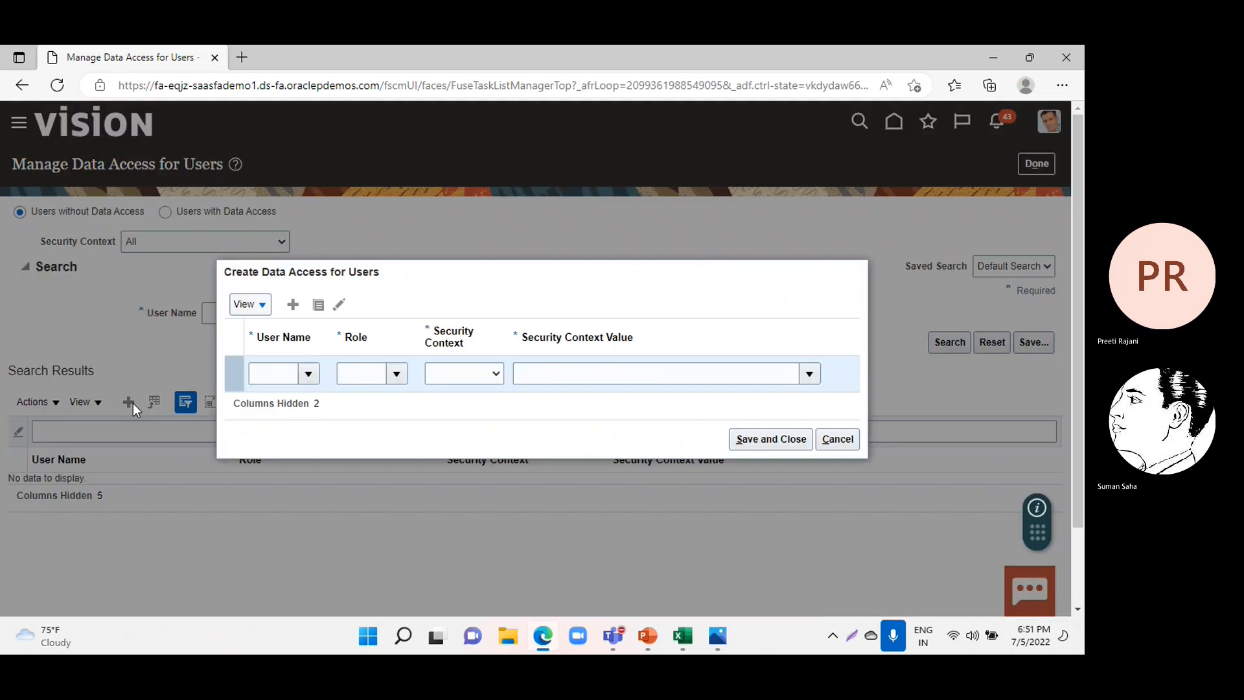
click(309, 375)
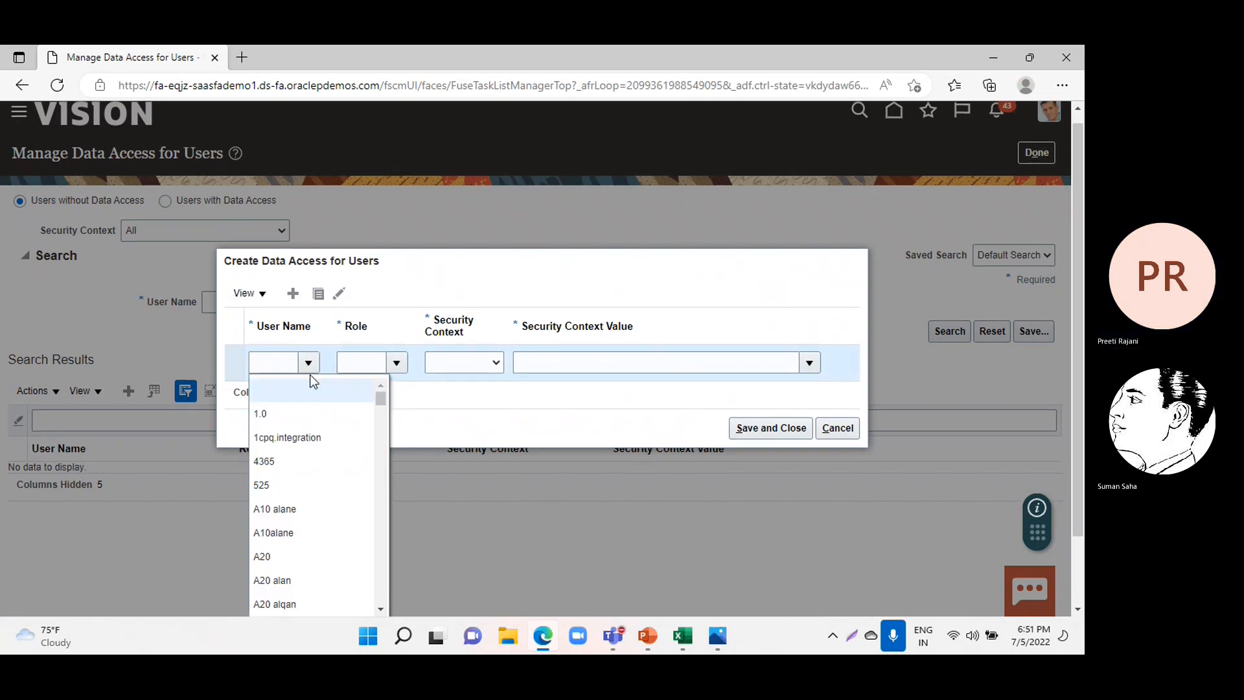
scroll(473, 547, down, 2)
scroll(473, 547, up, 2)
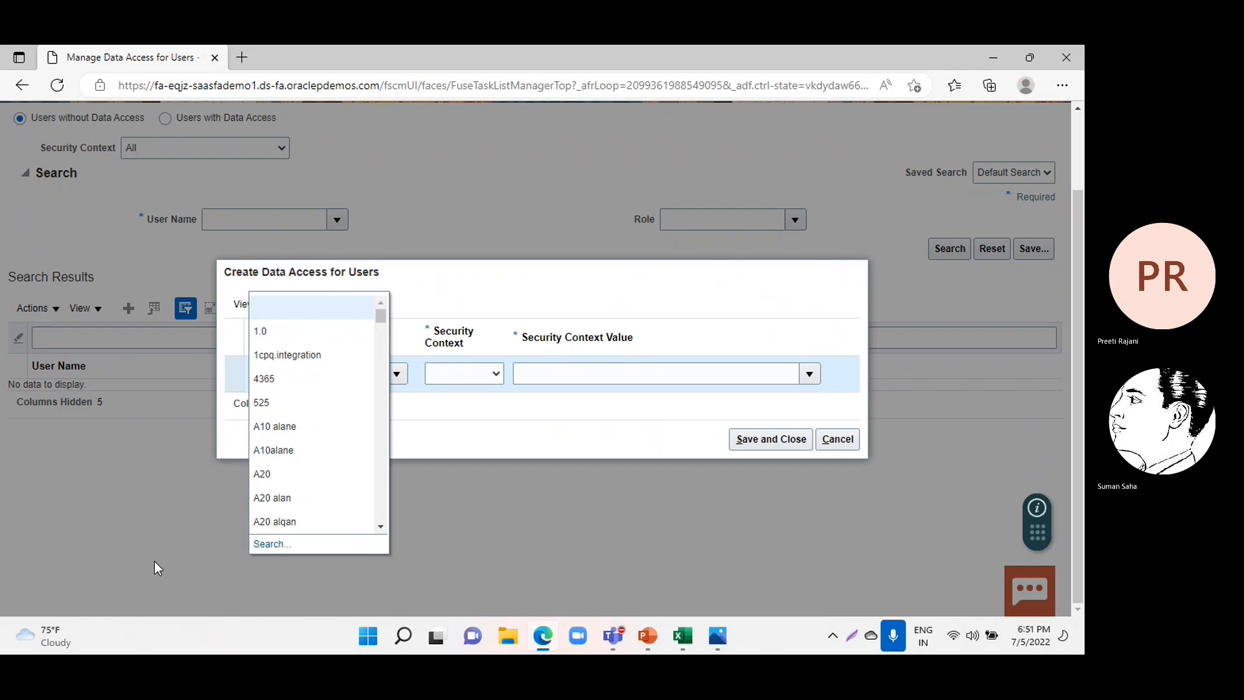
click(271, 544)
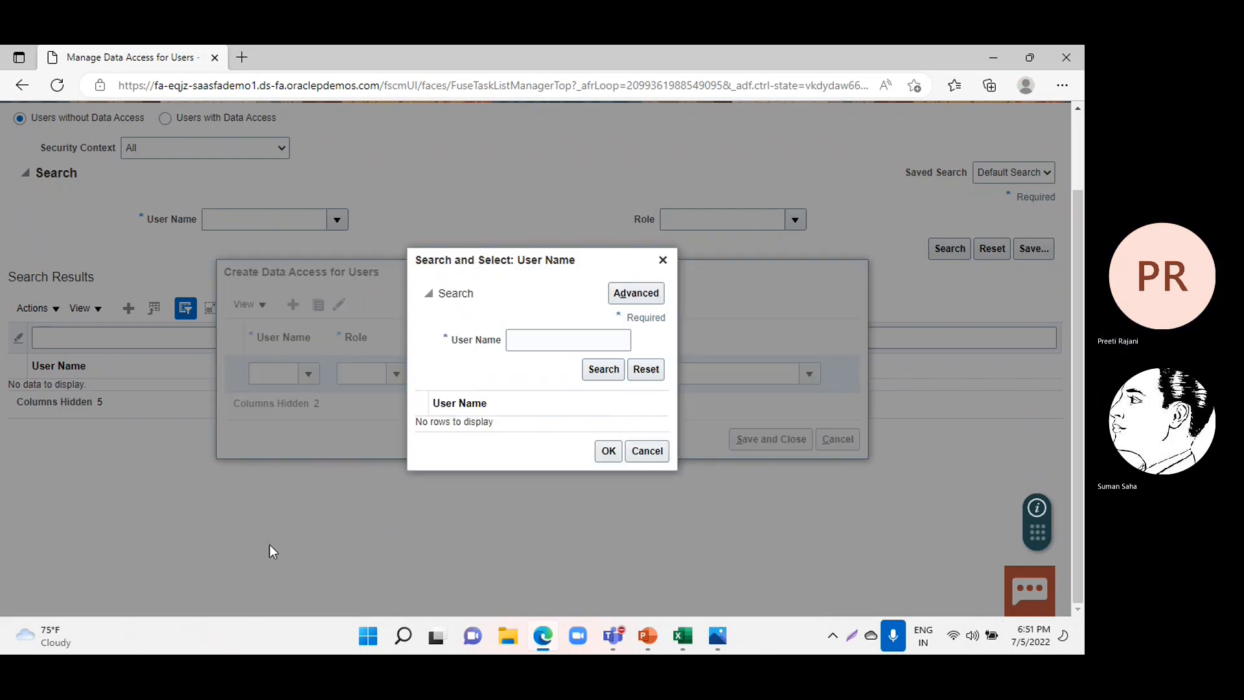
click(539, 341)
text(Jac)
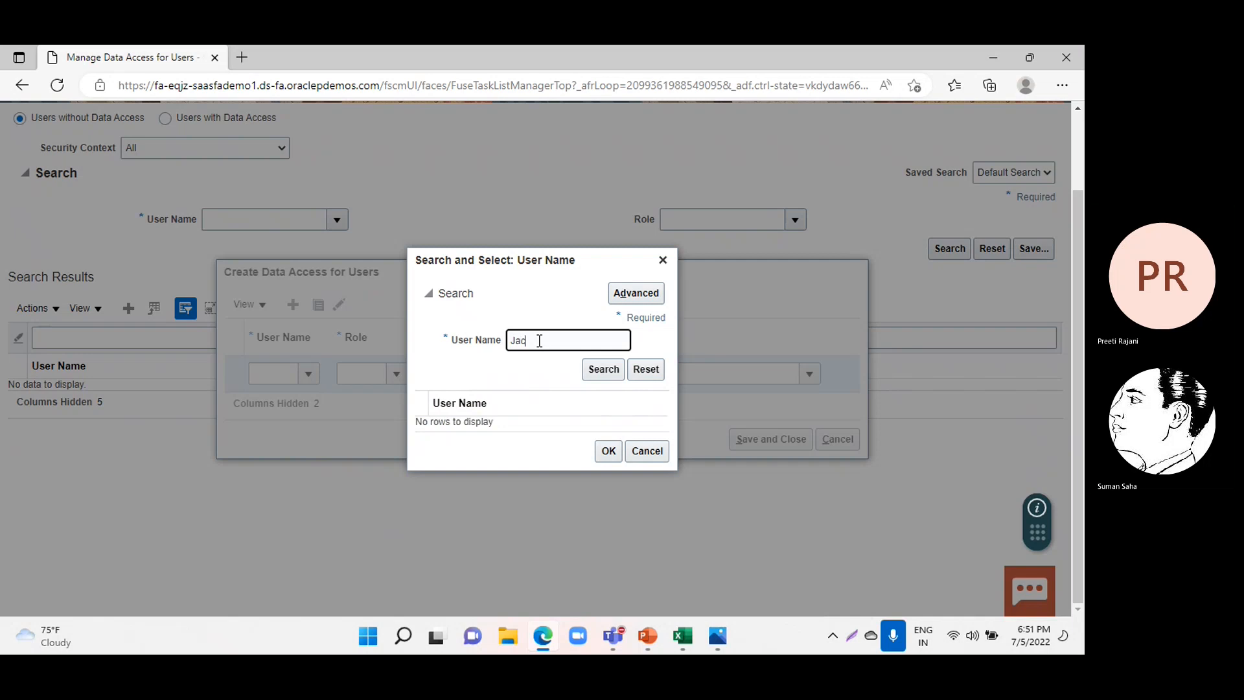
text(k85)
click(602, 371)
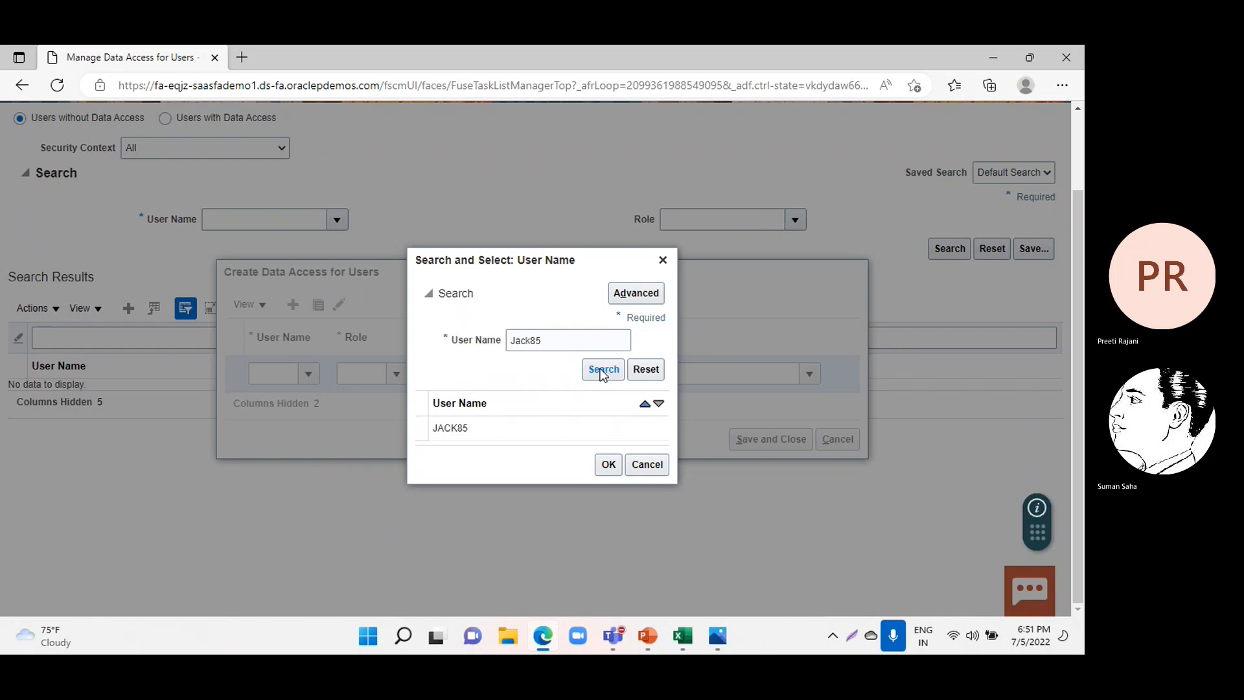
click(415, 421)
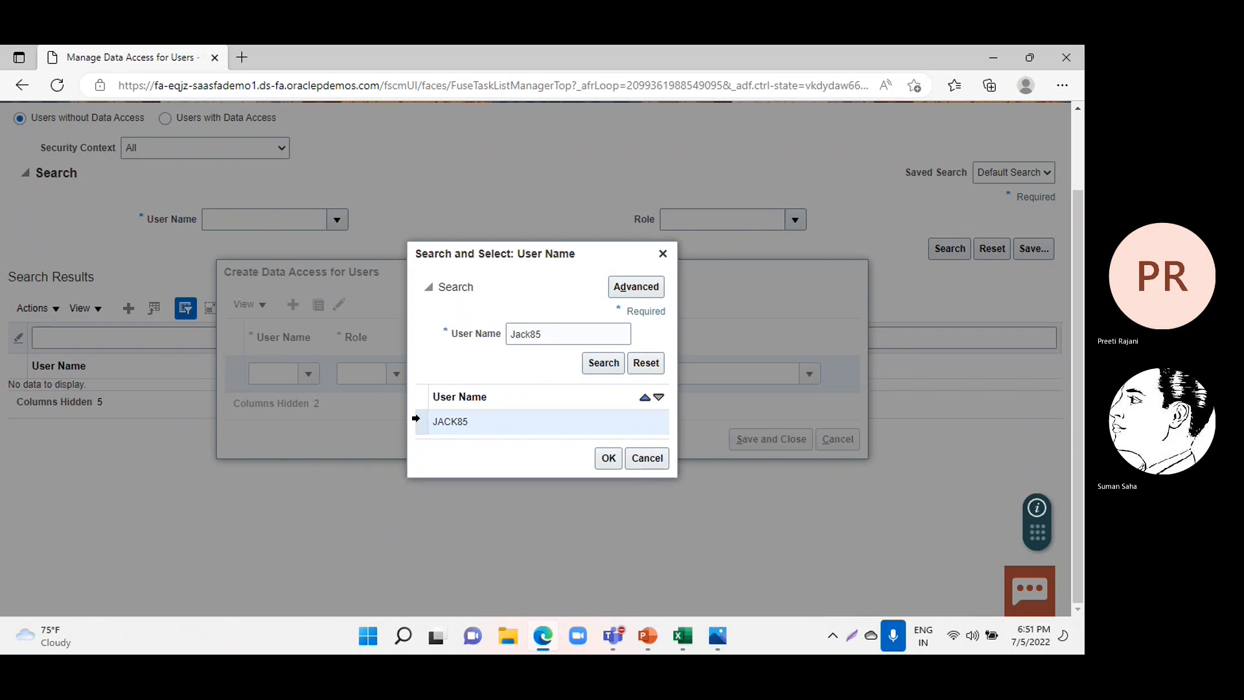
click(604, 462)
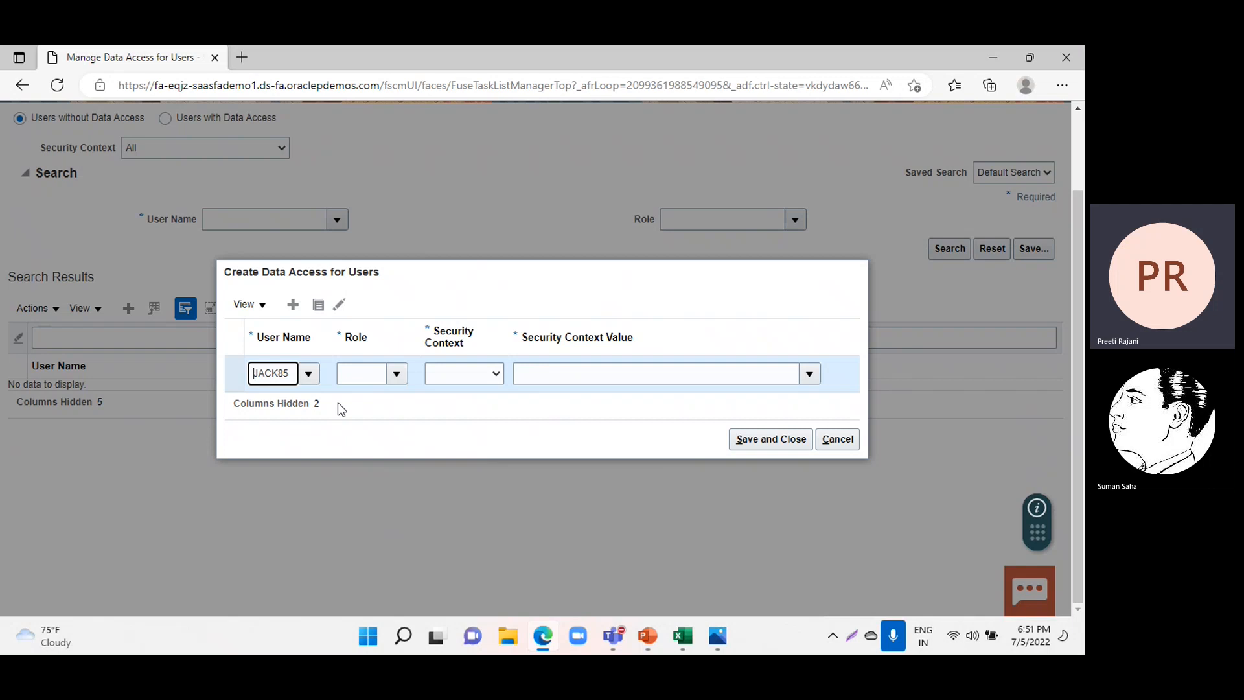
Set the entry's role to Accounts Payable Invoice Supervisor, security context to Business unit and context value to Australia Business Unit.
click(394, 376)
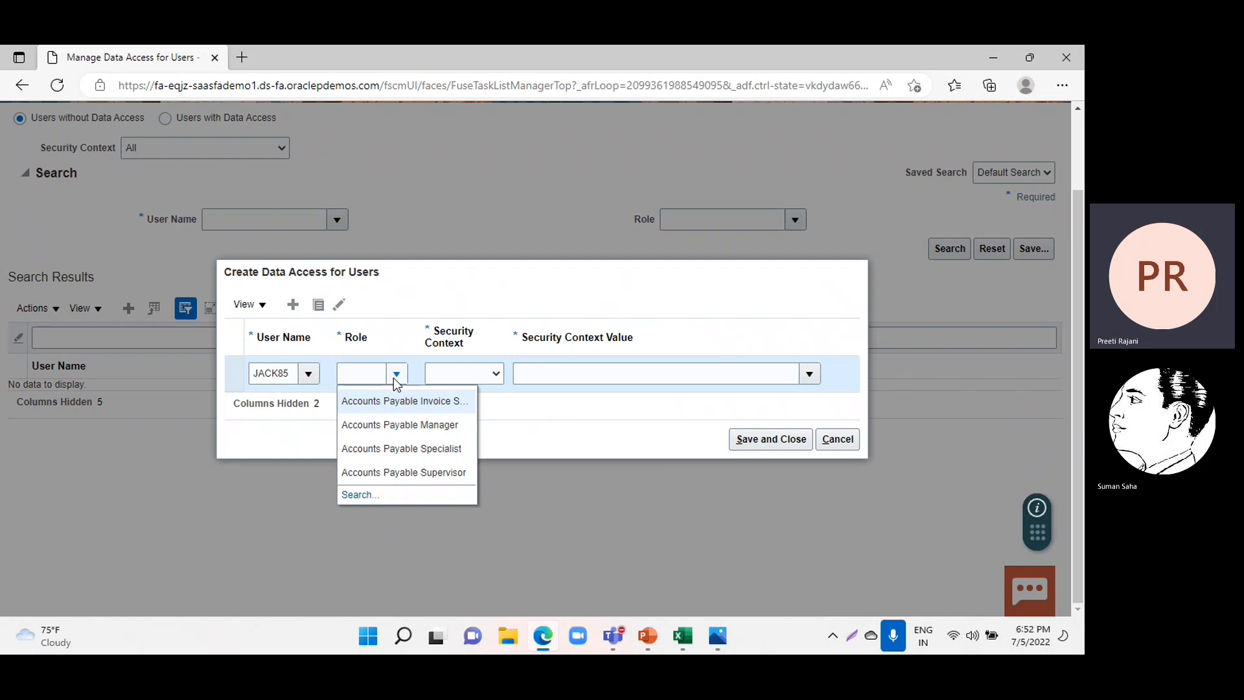
click(395, 400)
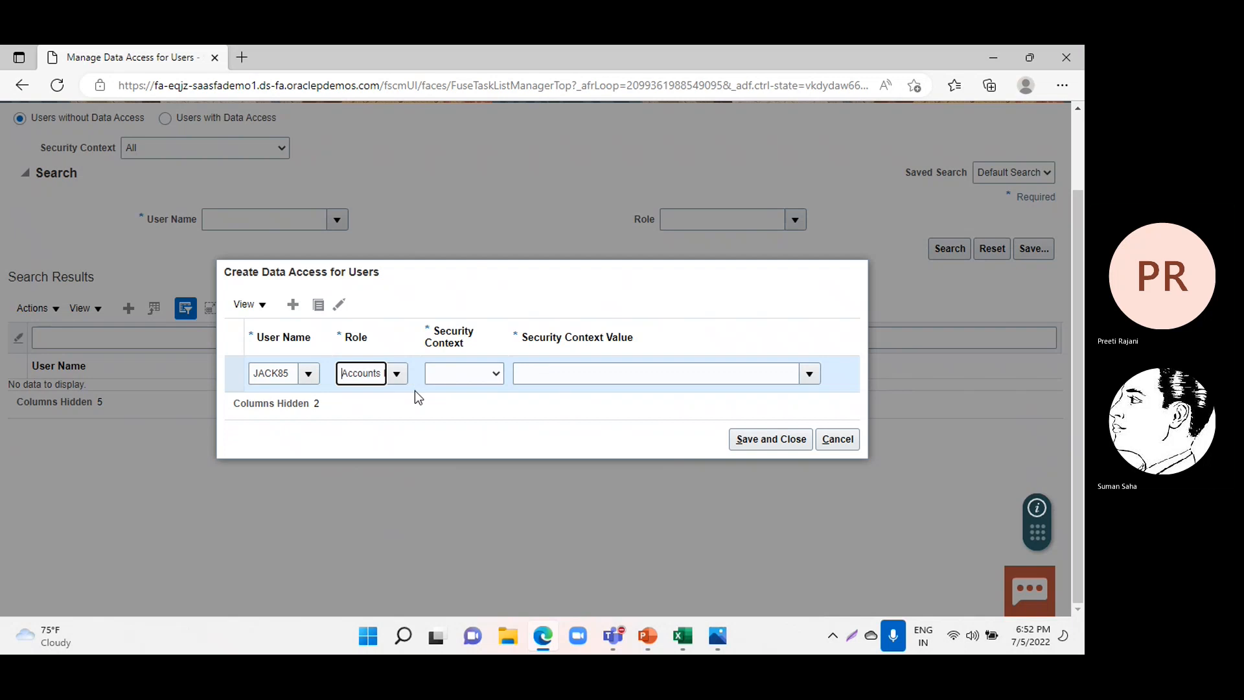
click(464, 373)
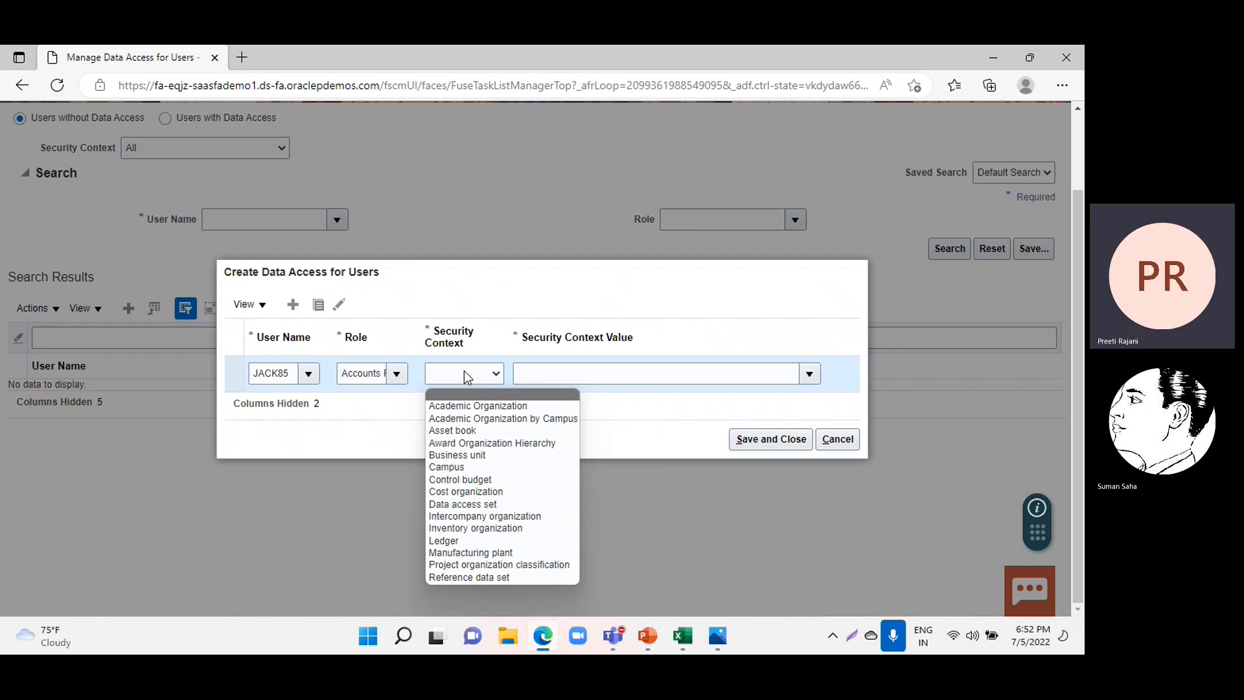
click(469, 454)
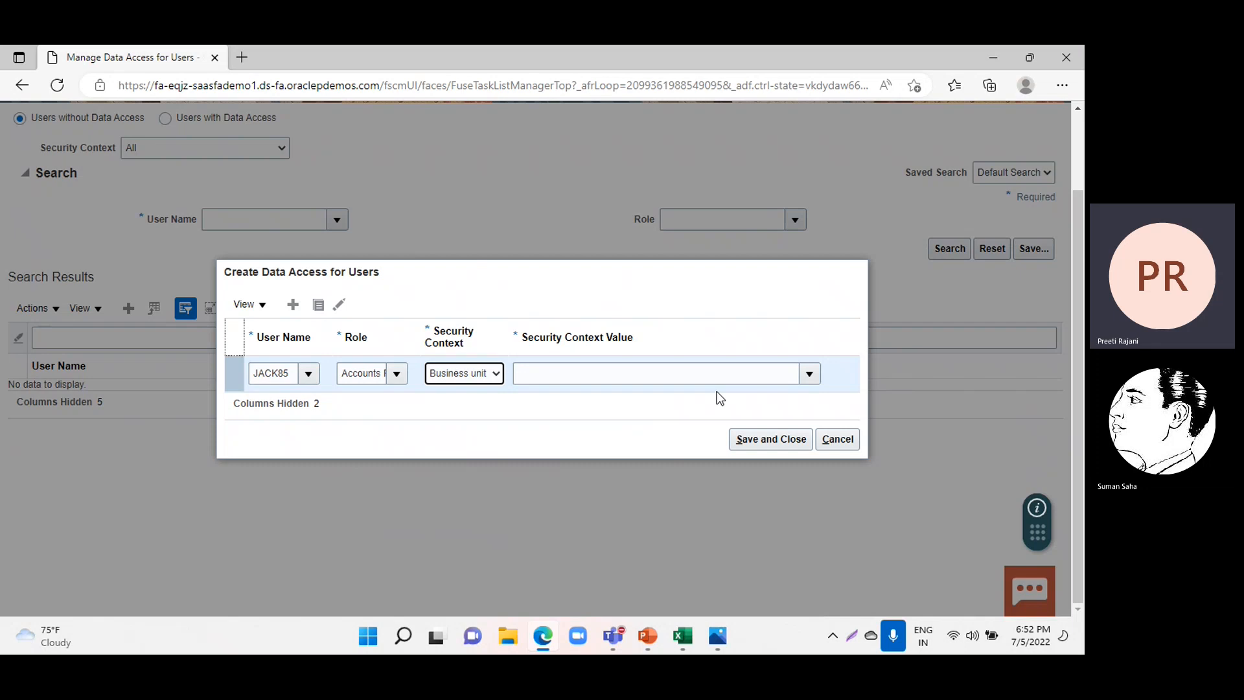
click(811, 377)
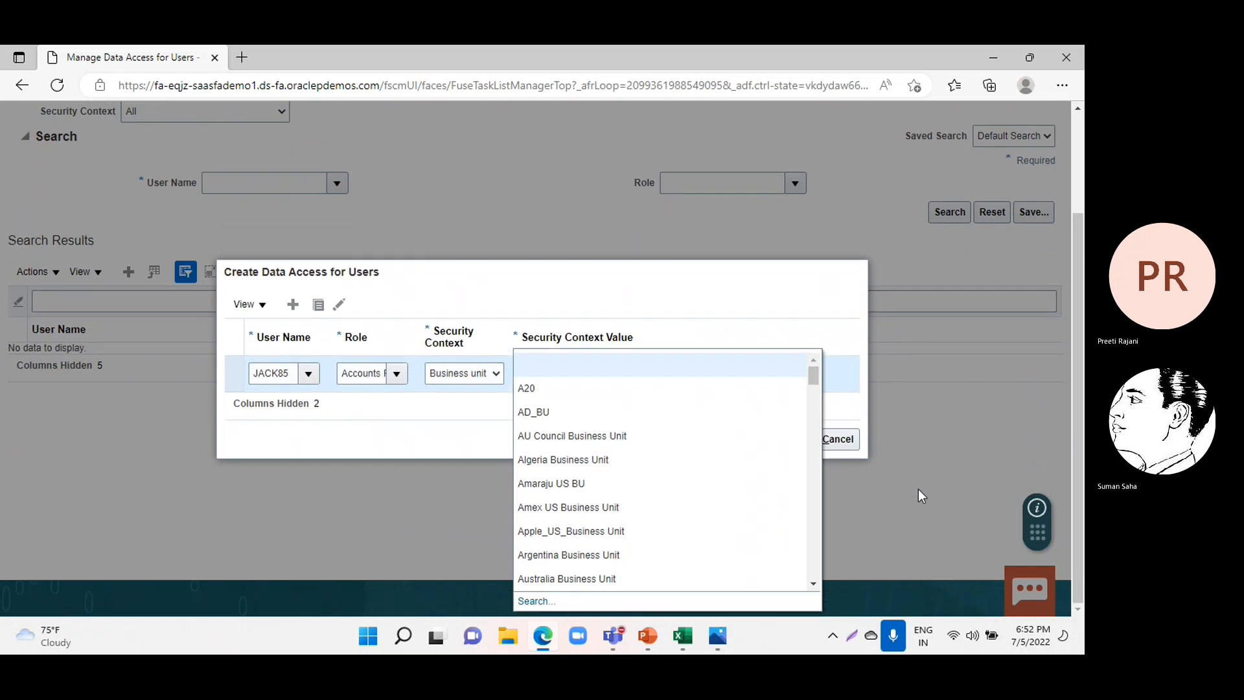
click(555, 578)
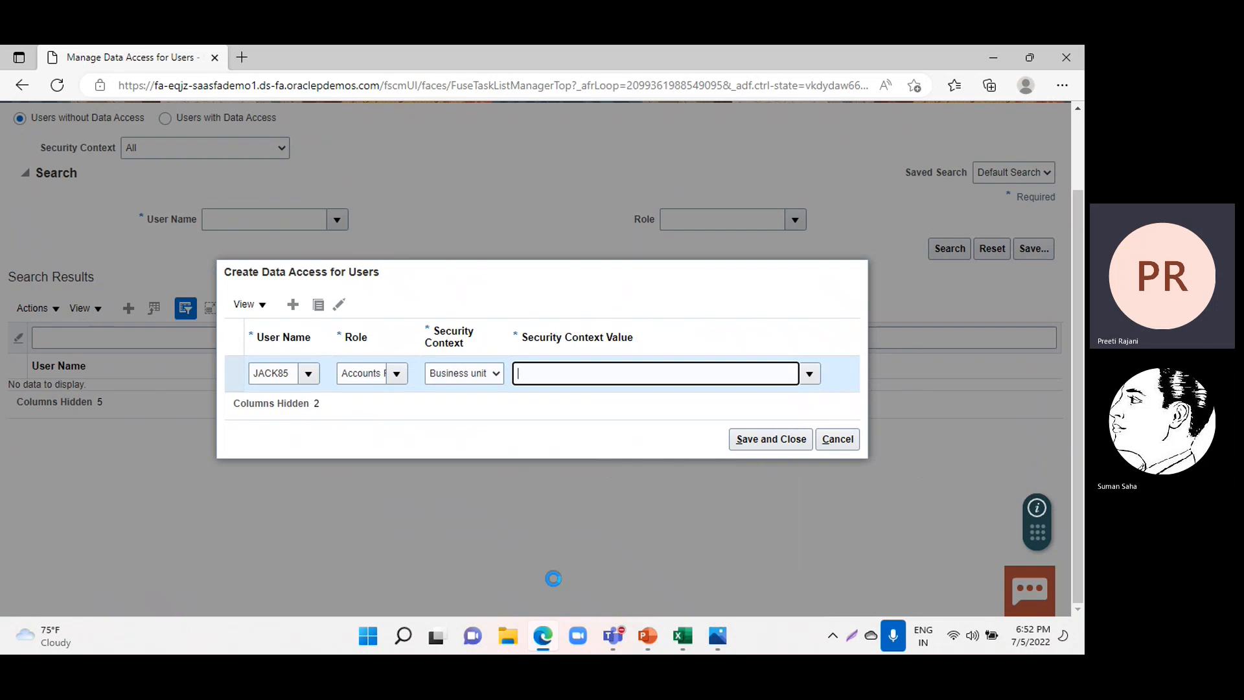
Add a data access entry for the same user with role Accounts Payable Manager, context Business unit and value Australia Business Unit.
click(291, 305)
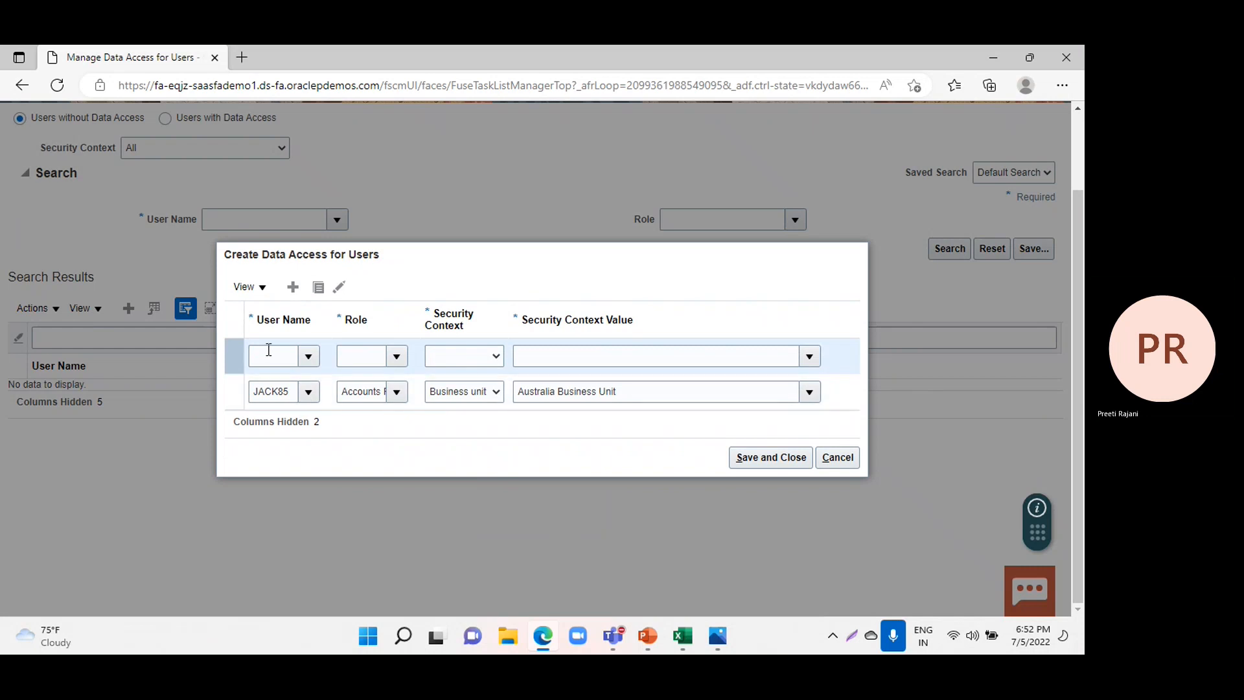
click(313, 356)
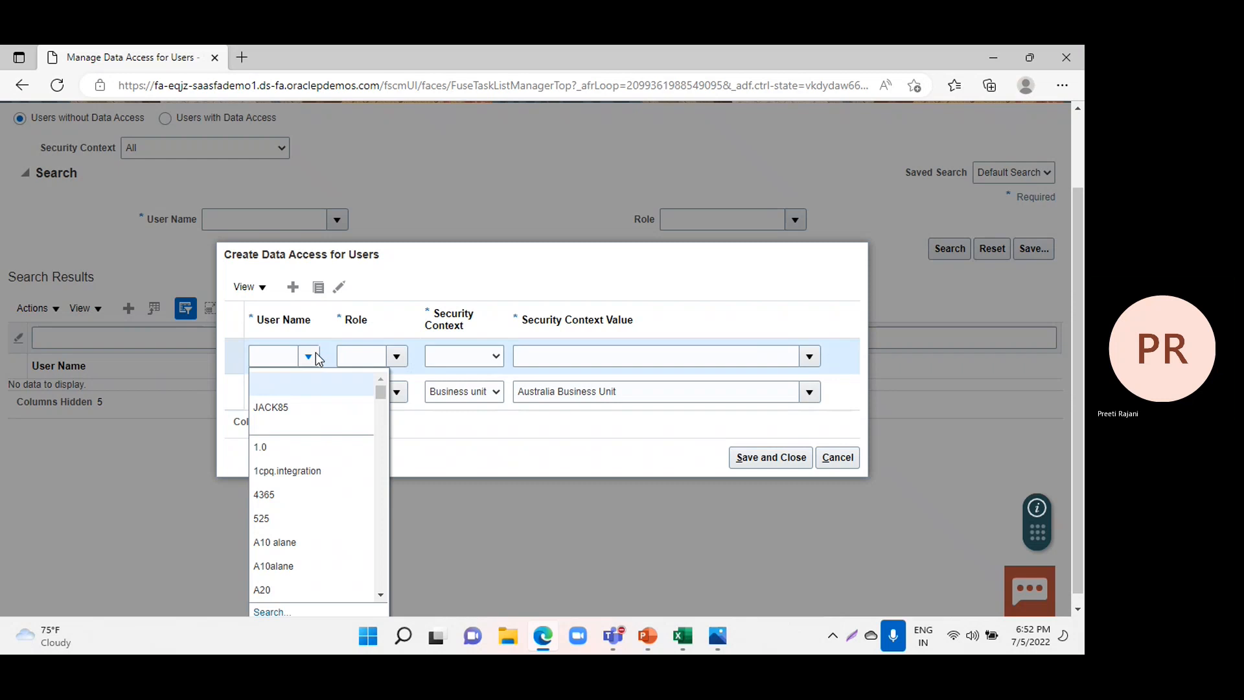
click(285, 408)
click(396, 356)
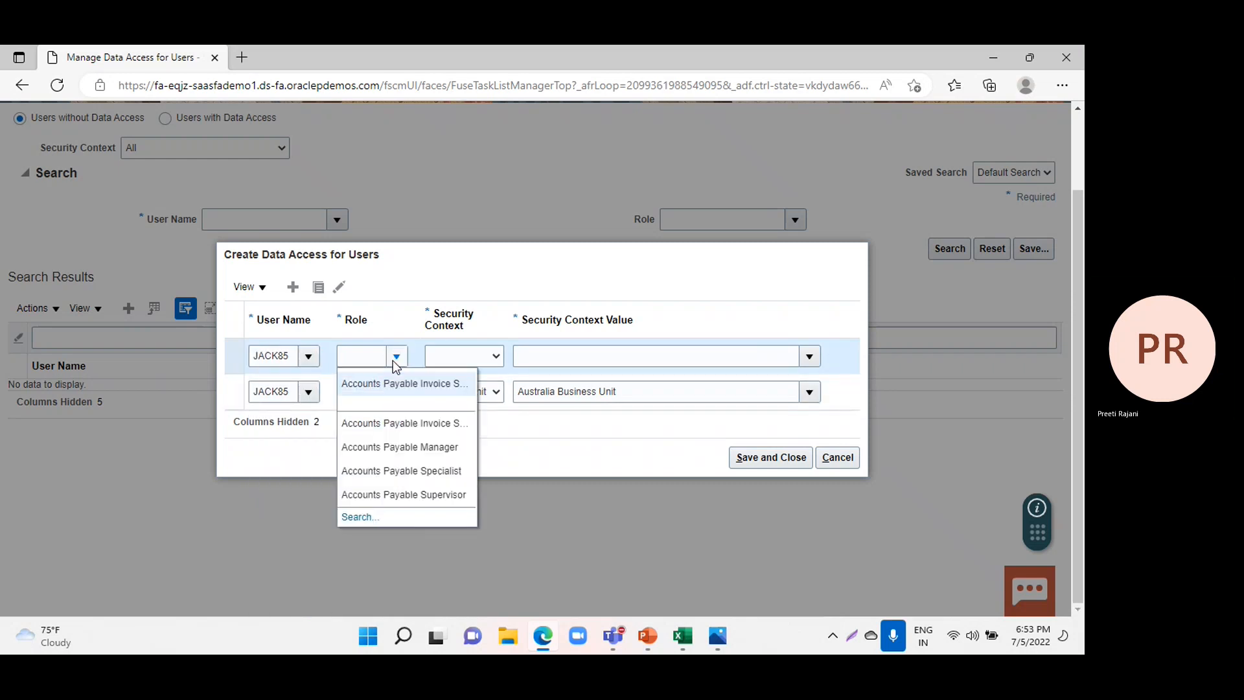
click(404, 447)
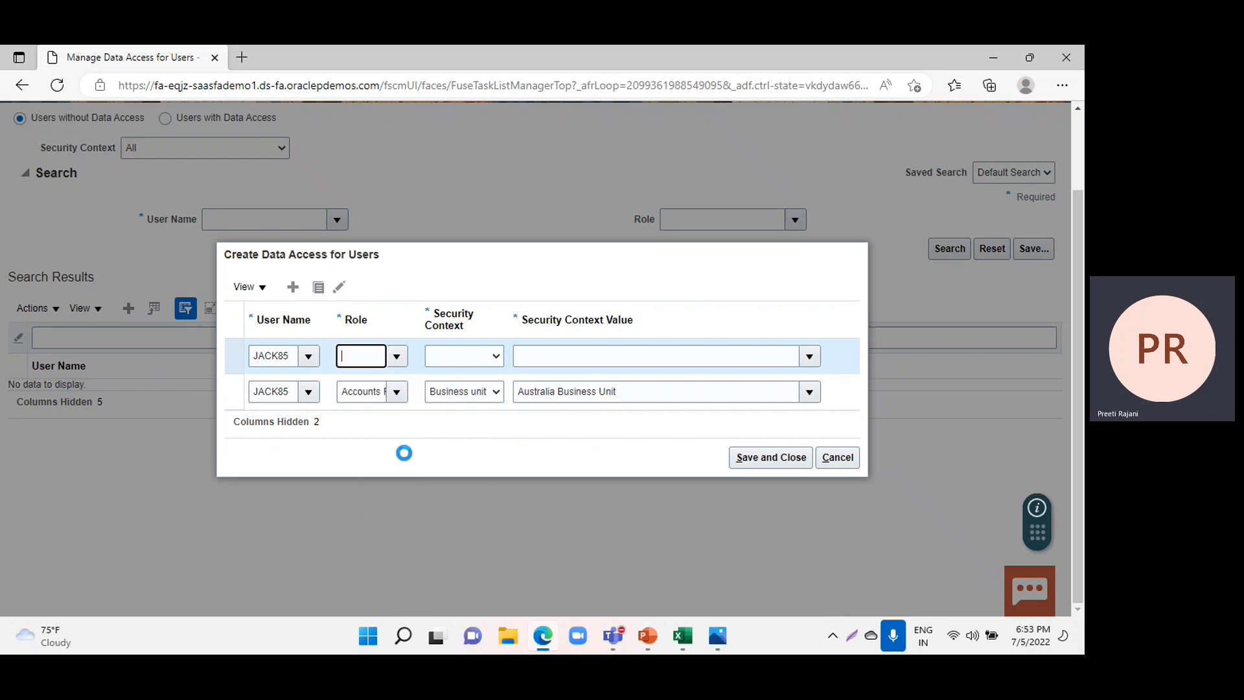
click(472, 359)
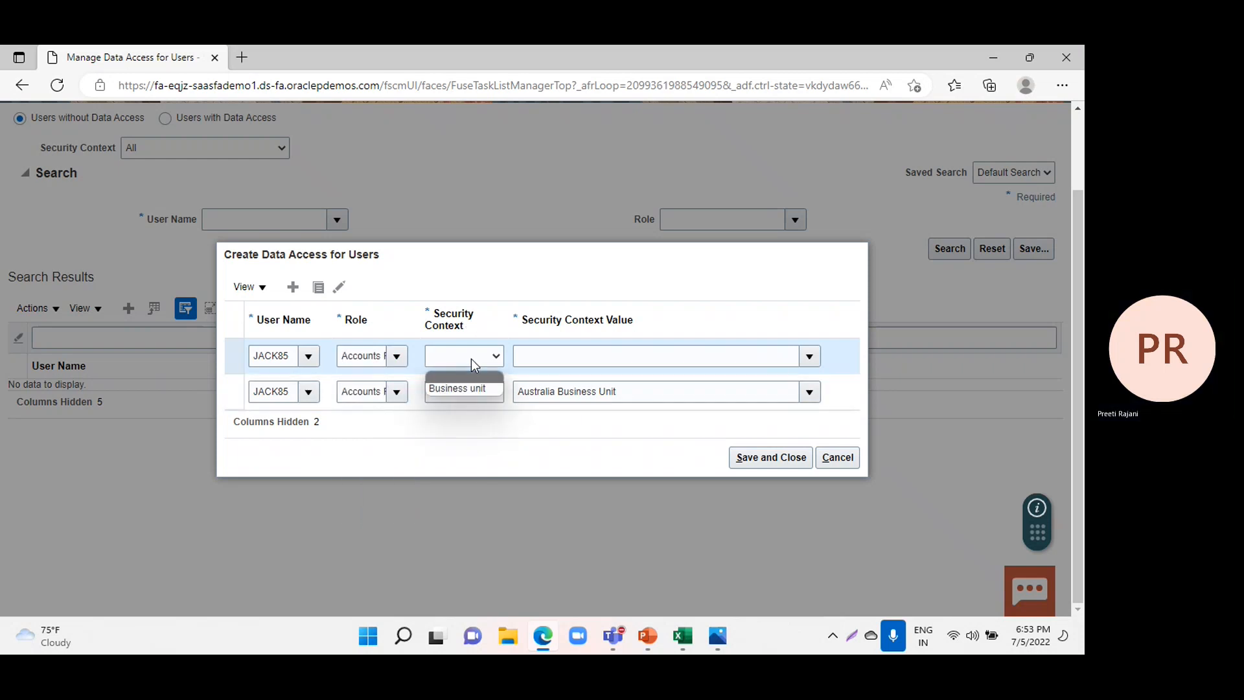
click(460, 390)
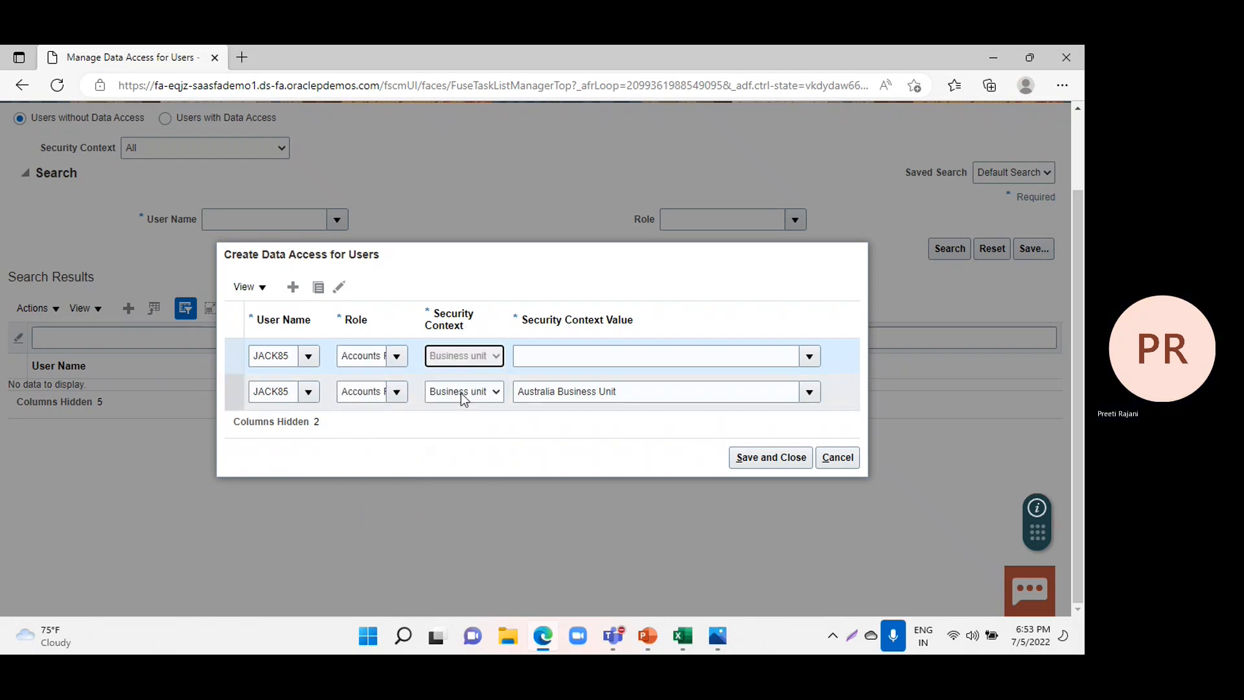
click(809, 357)
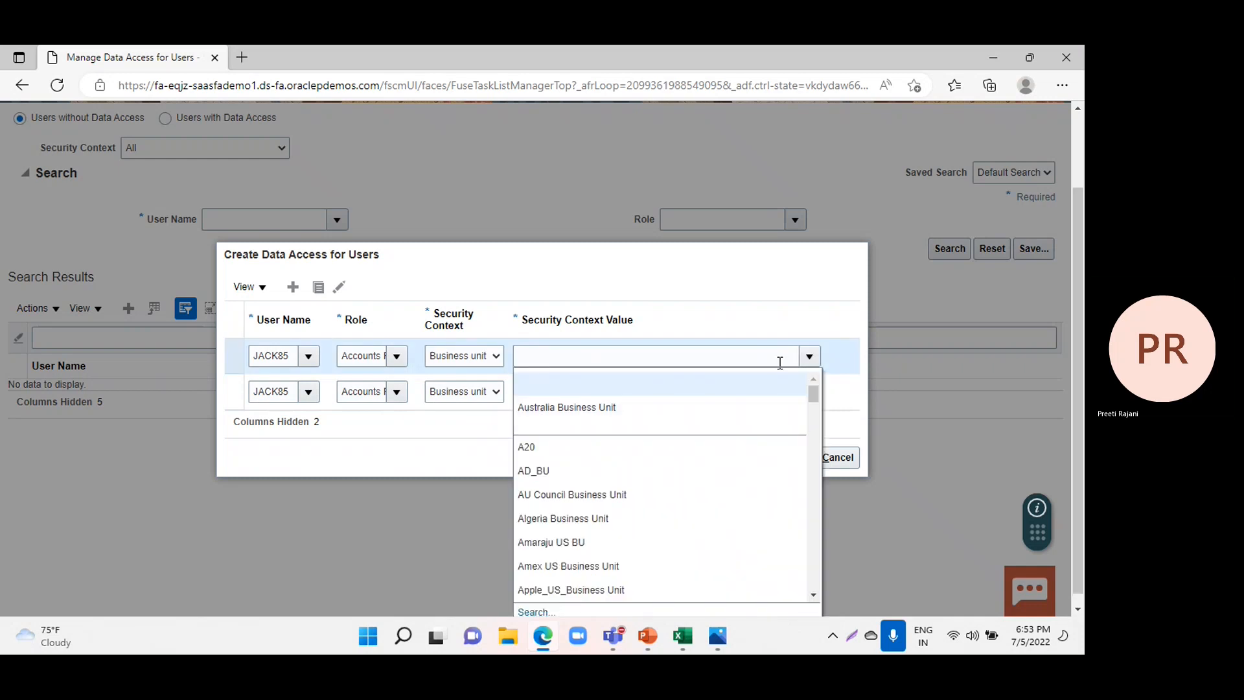
click(609, 405)
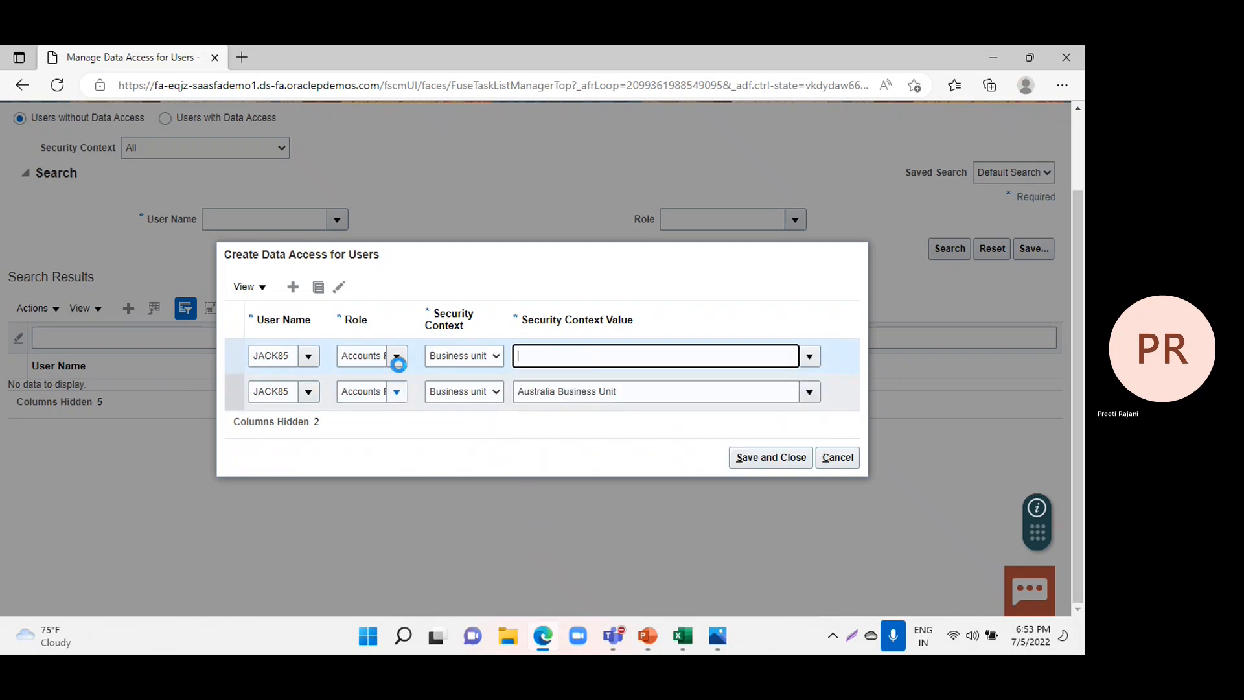
Add a third data access entry for the user with role Accounts Payable Specialist, context Business unit and value Australia Business Unit.
click(292, 287)
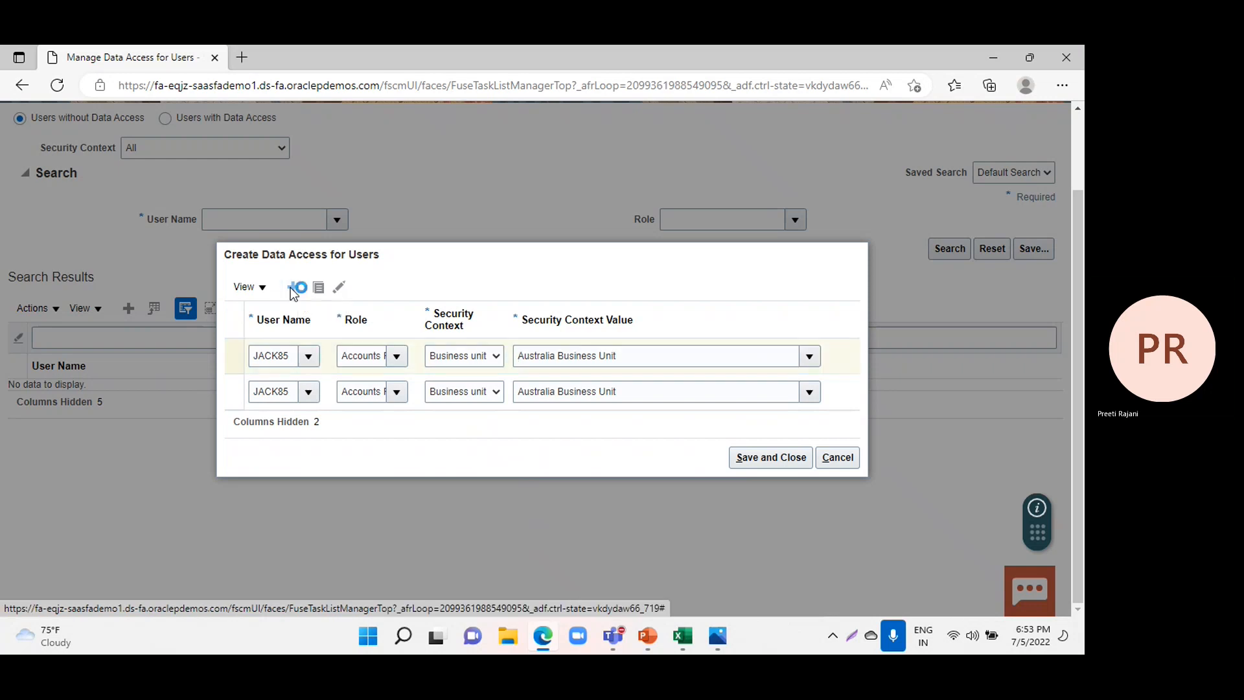
click(311, 340)
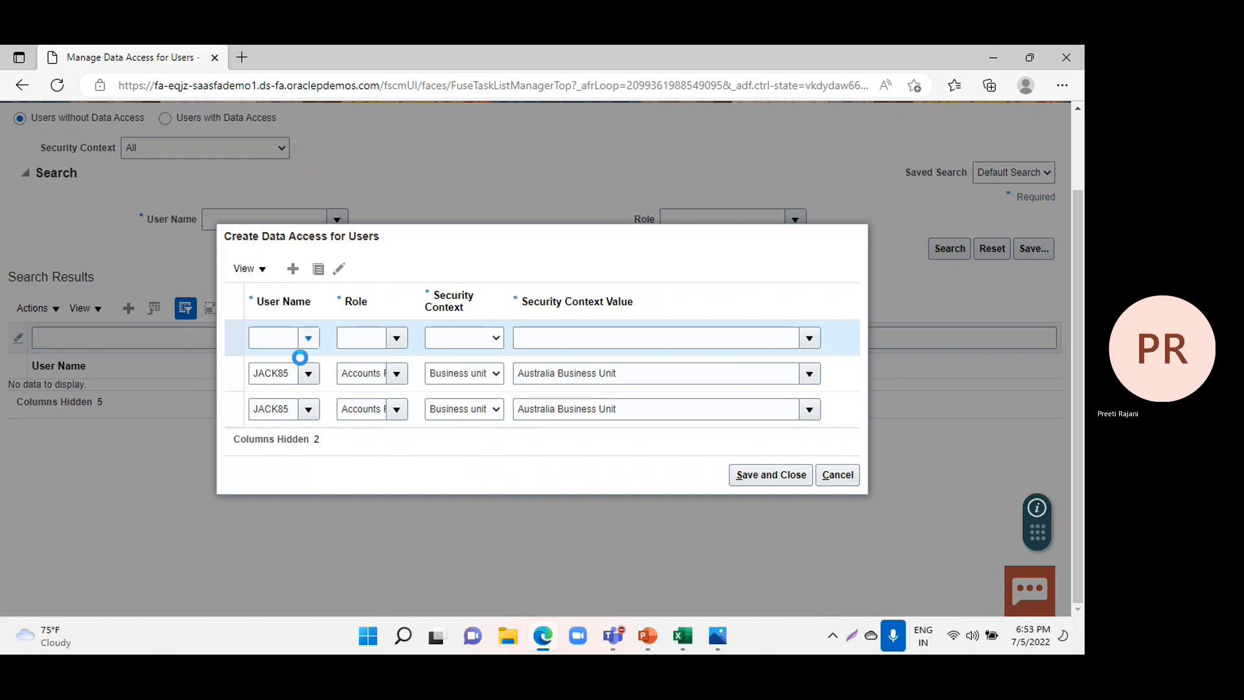
click(284, 389)
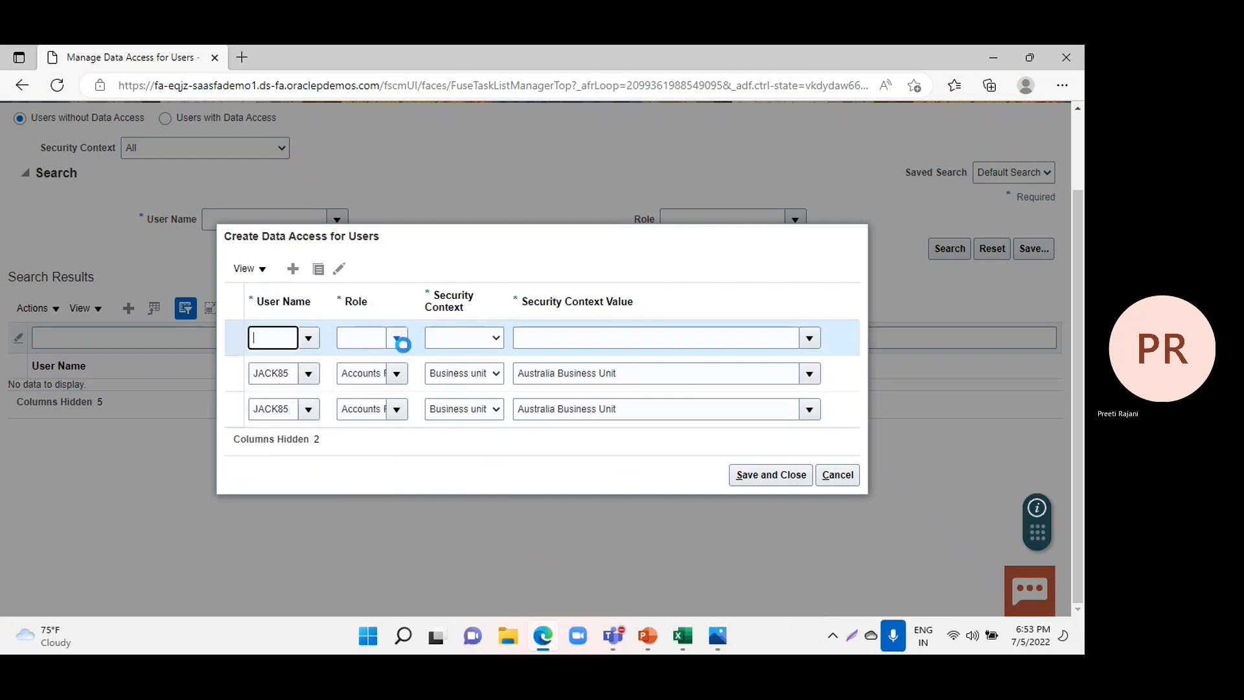
click(395, 338)
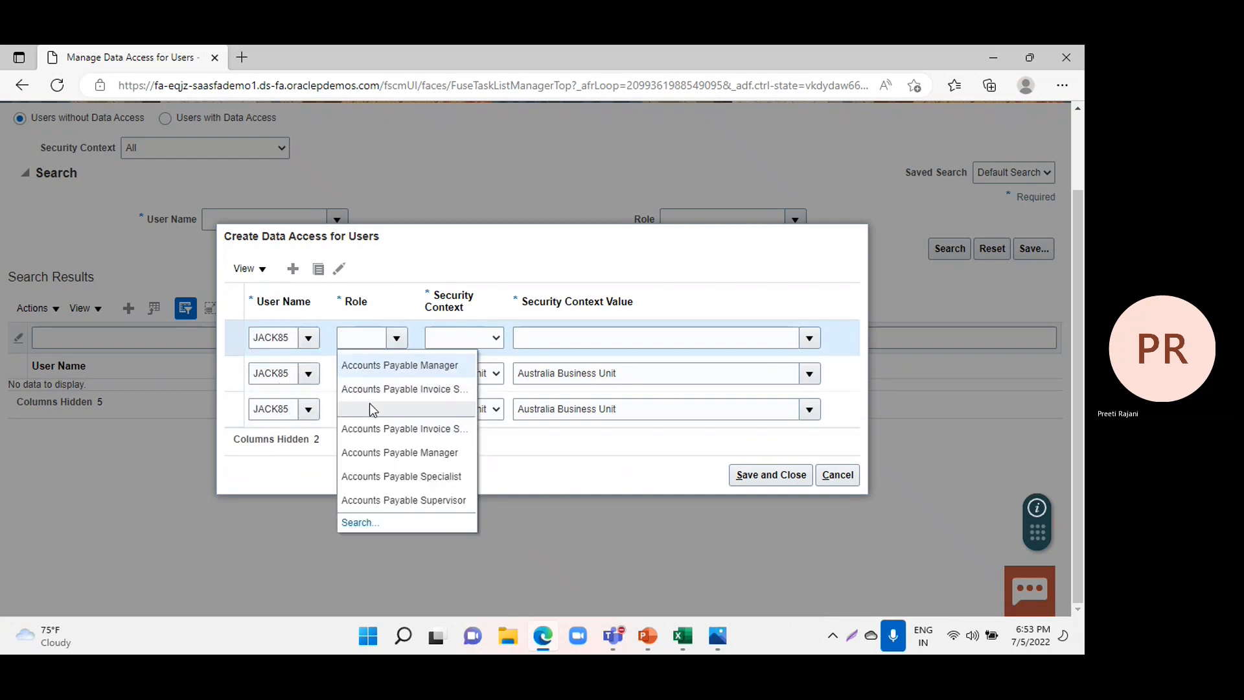
click(381, 476)
click(458, 336)
click(462, 371)
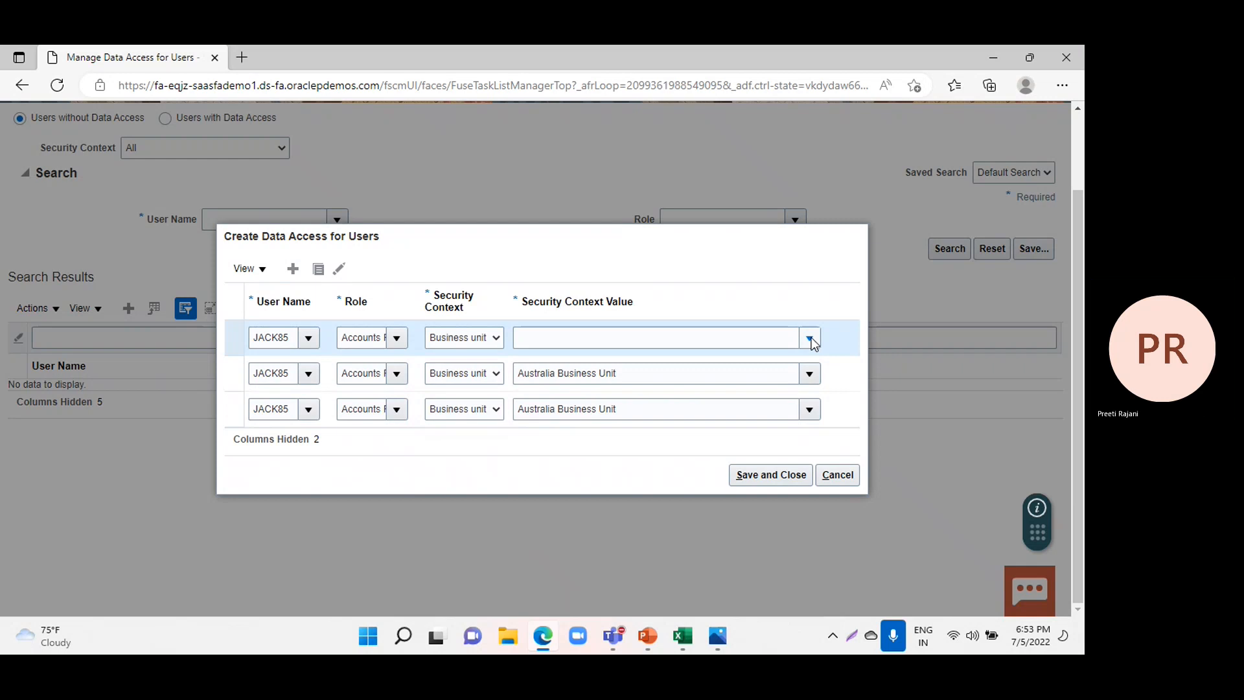
click(810, 339)
click(589, 388)
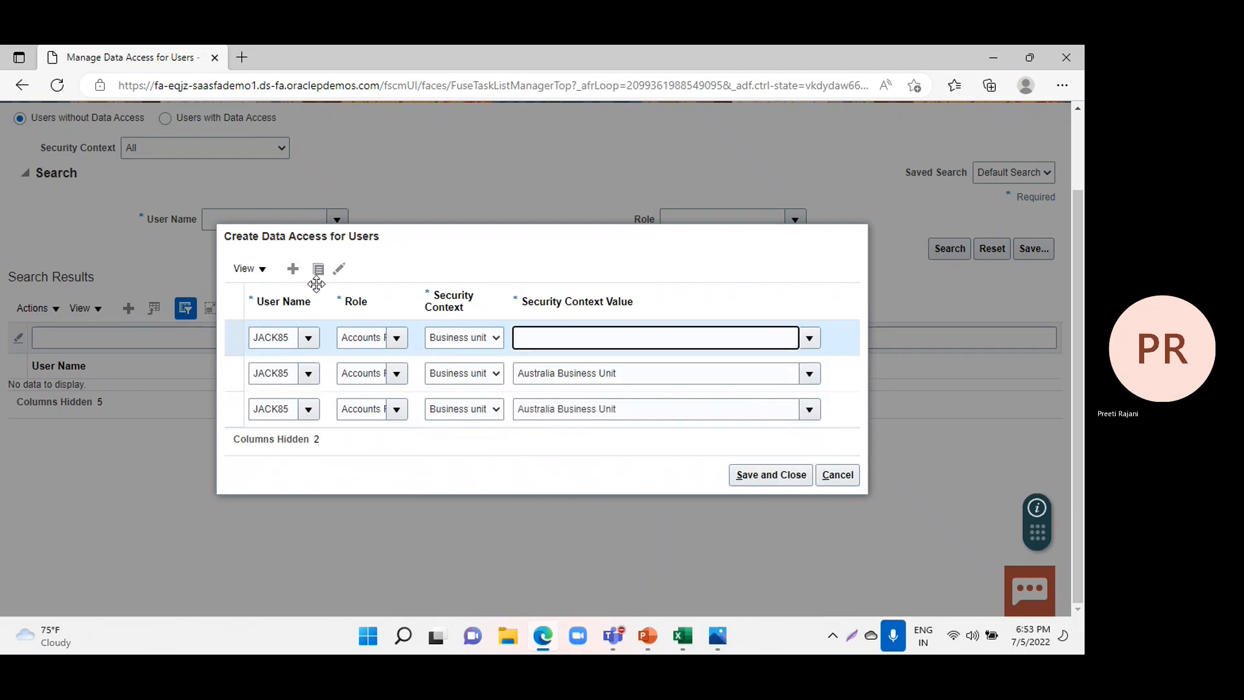
Add a fourth data access entry for the user with role Accounts Payable Supervisor, context Business unit and value Australia Business Unit.
click(298, 272)
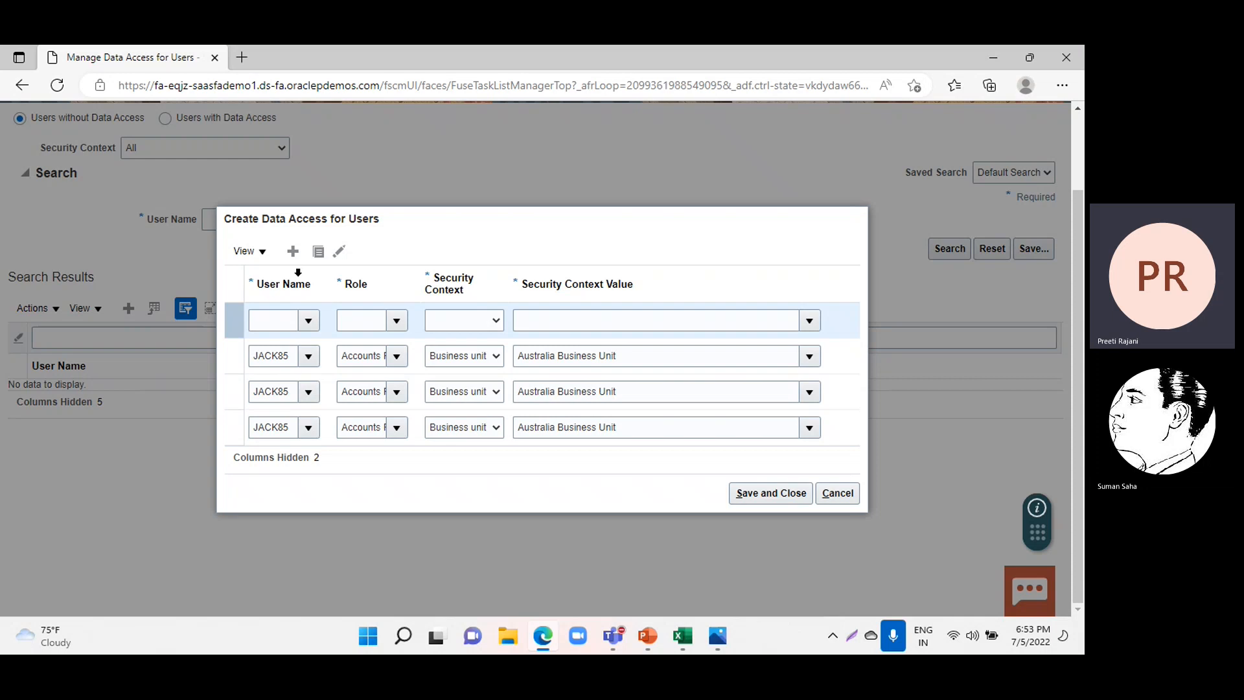
click(307, 321)
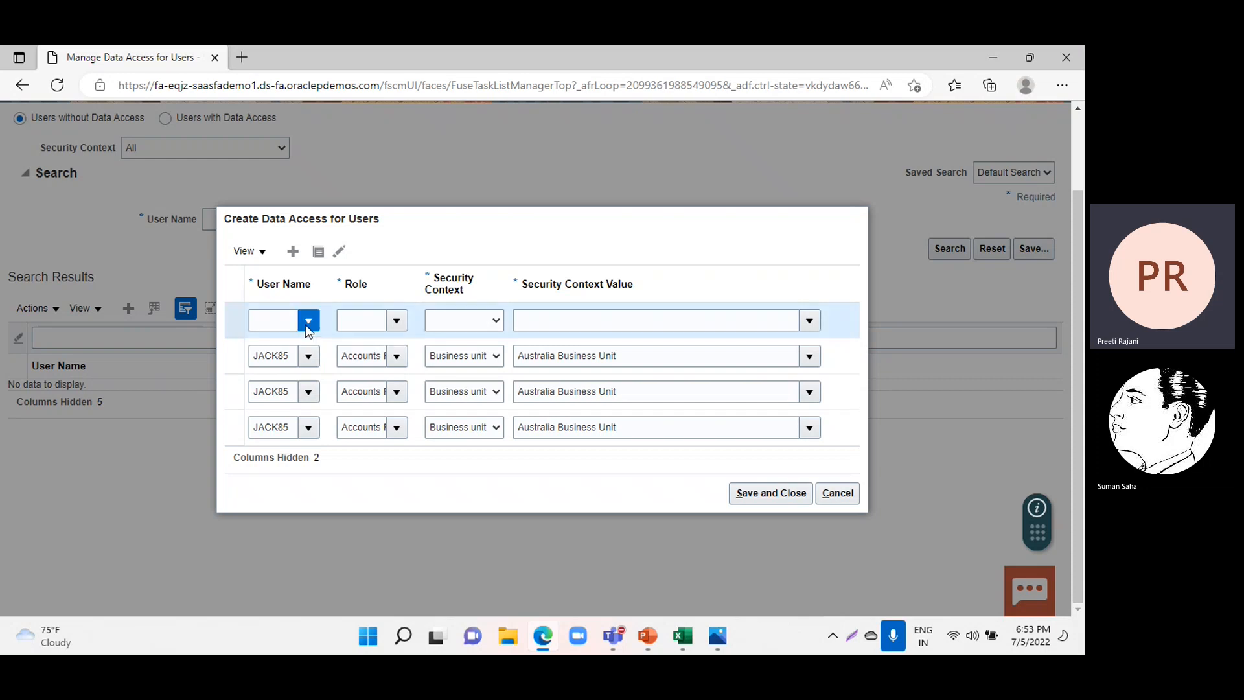
click(284, 377)
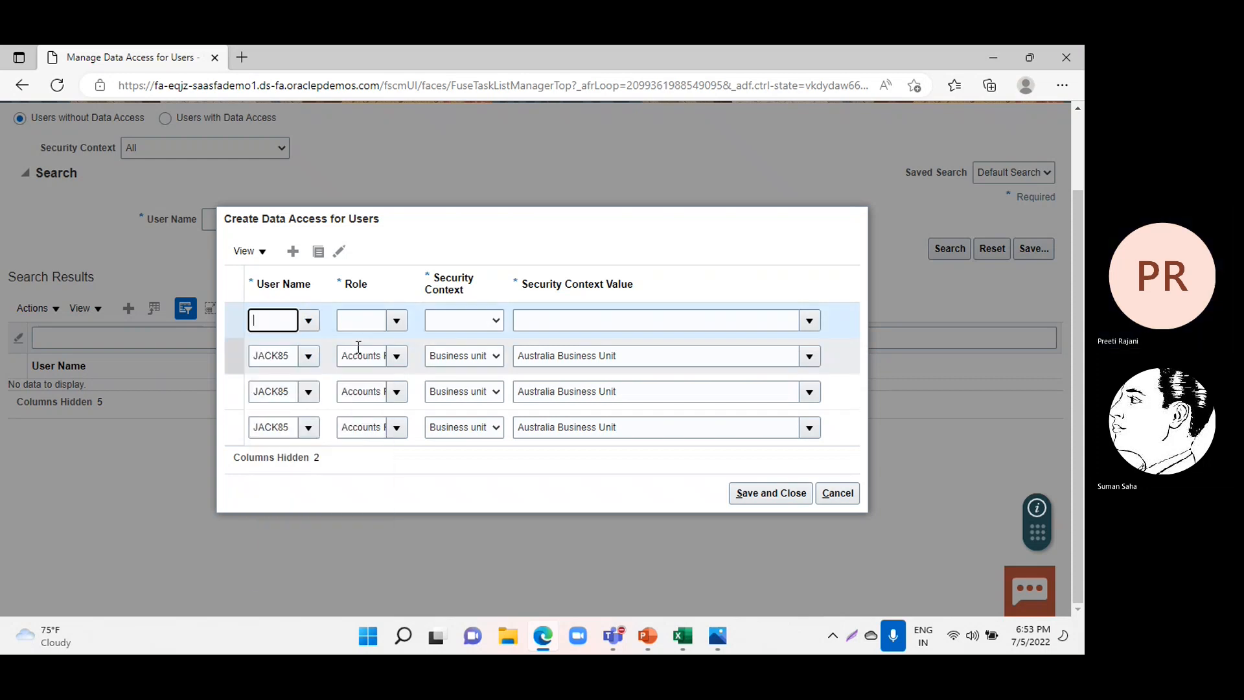
click(393, 322)
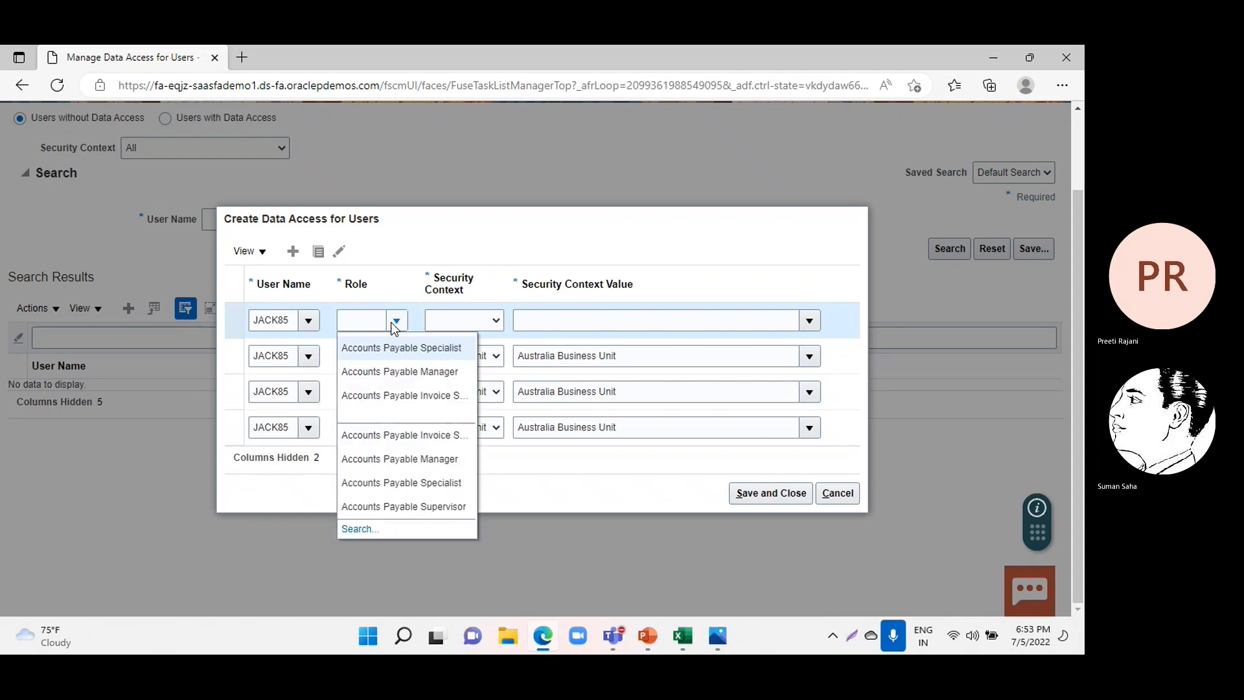
click(411, 506)
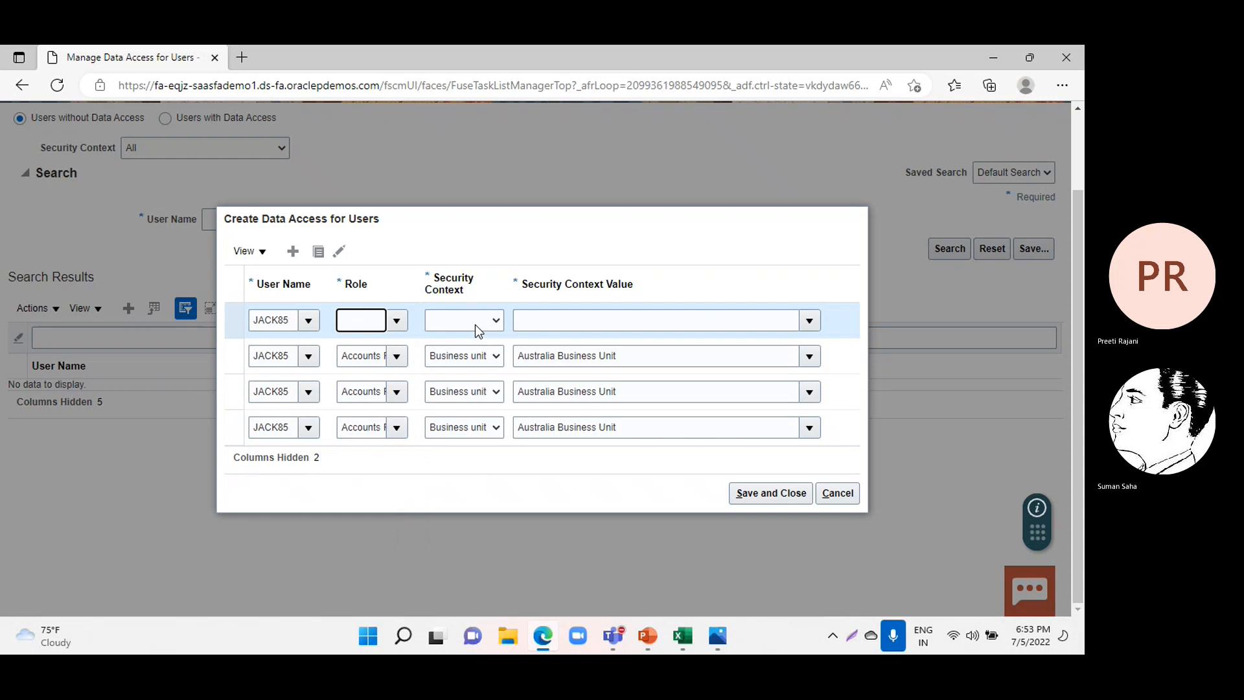
click(392, 321)
click(496, 322)
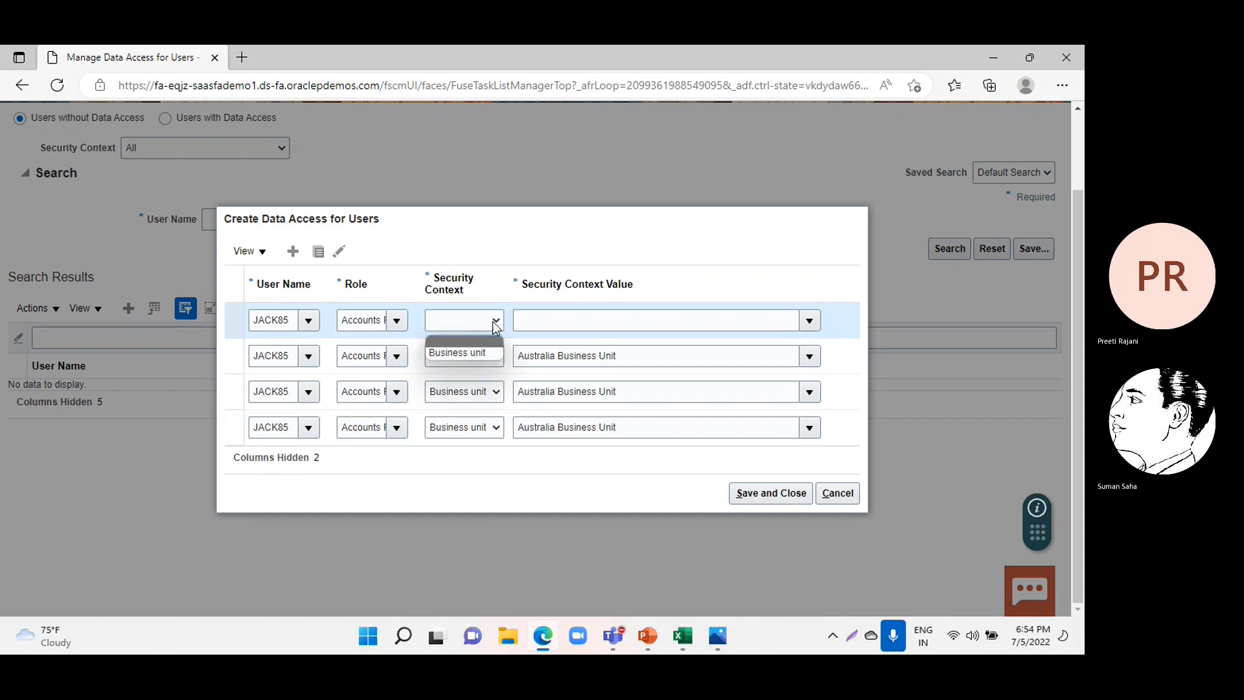
click(474, 355)
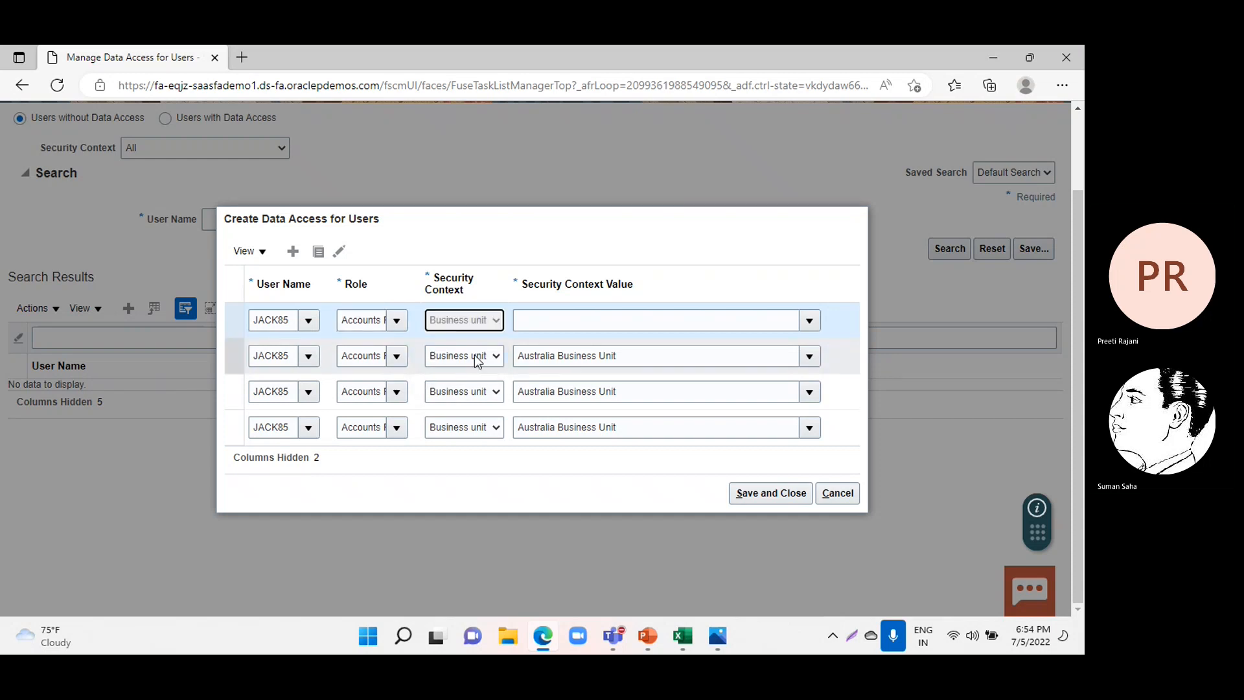
click(809, 321)
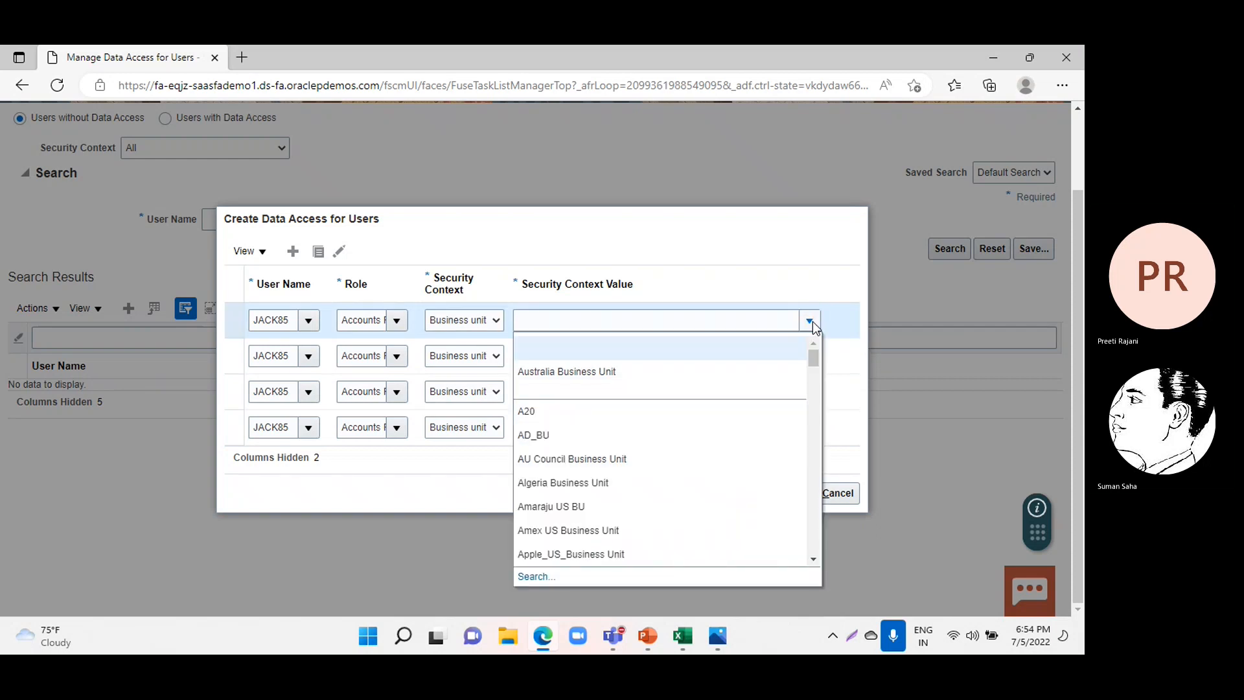
click(584, 371)
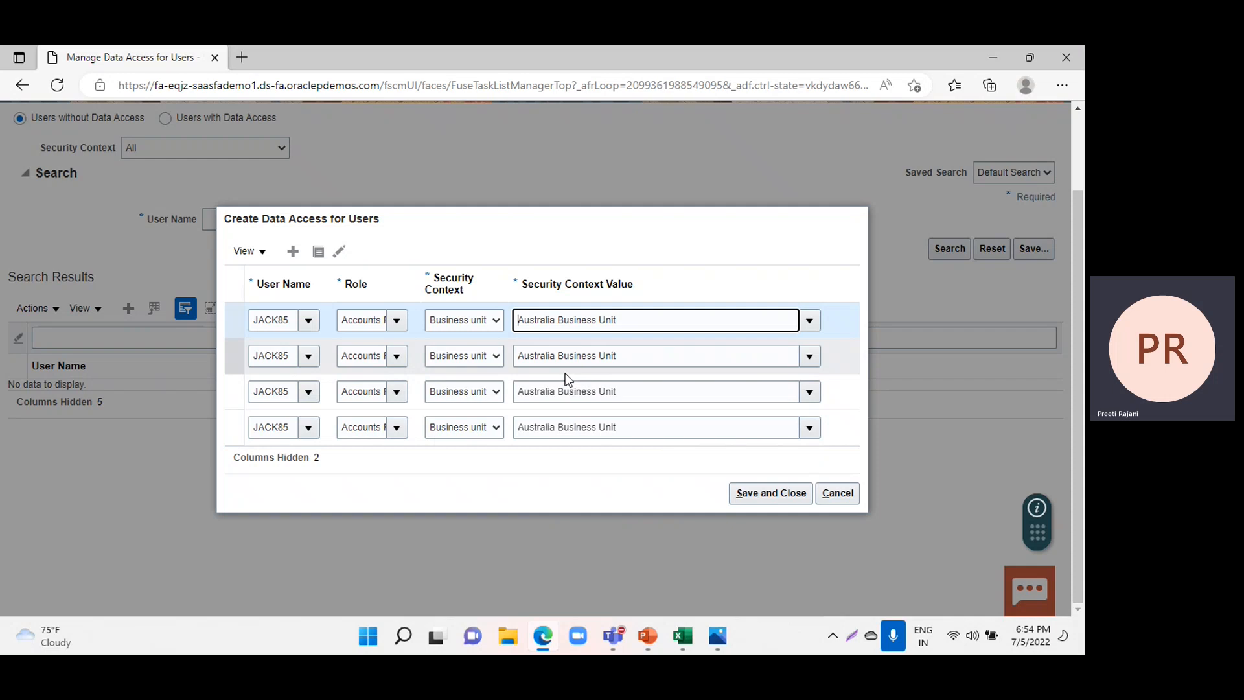
Save the data access entries and return from the task through FIN Implementation Project to the implementation projects list.
click(747, 498)
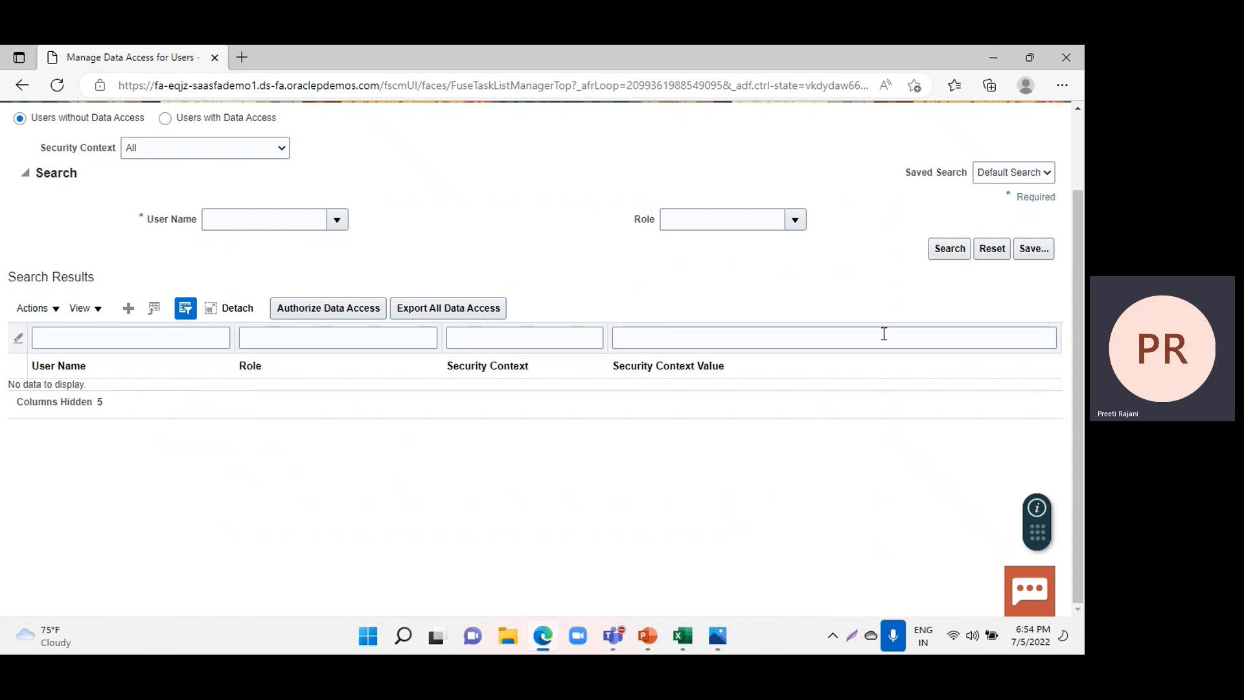
scroll(879, 333, up, 2)
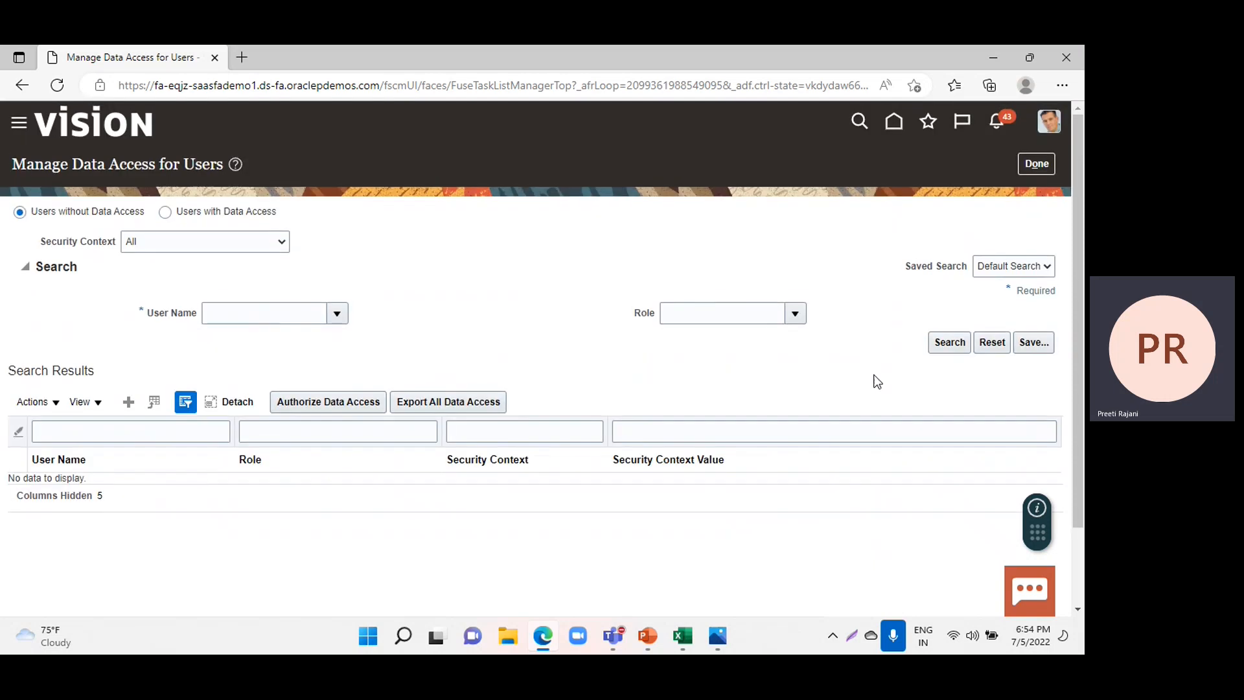
click(1044, 166)
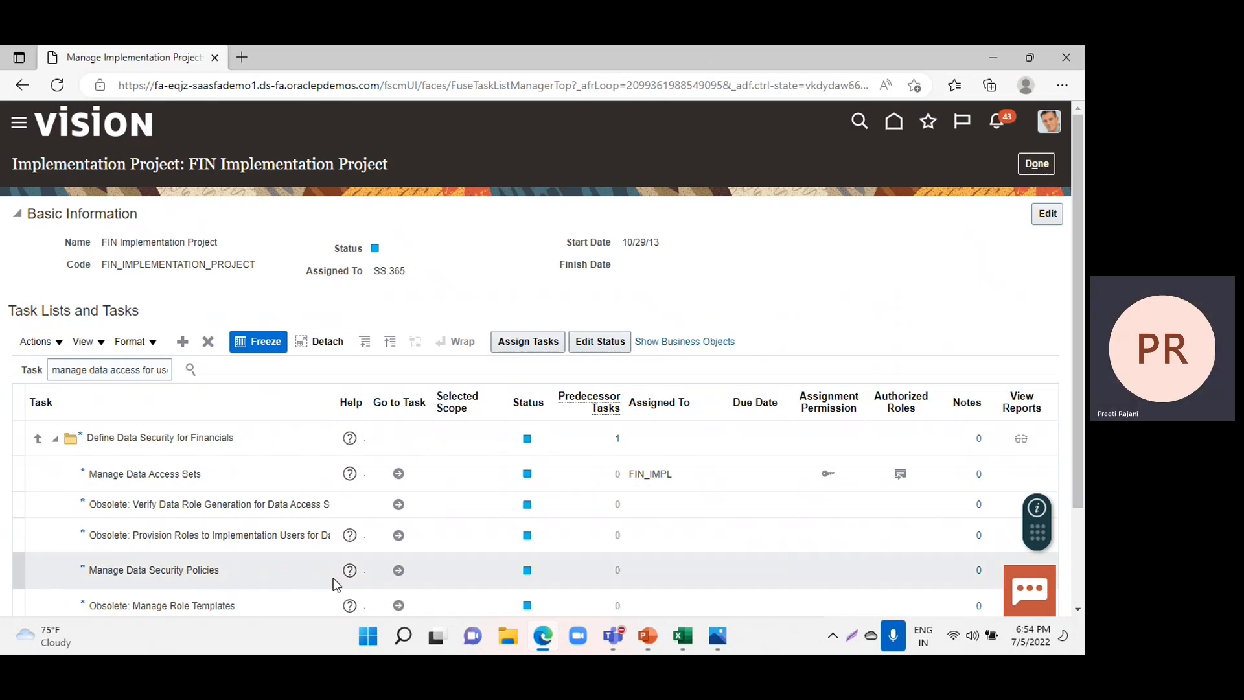
mouse_move(648, 638)
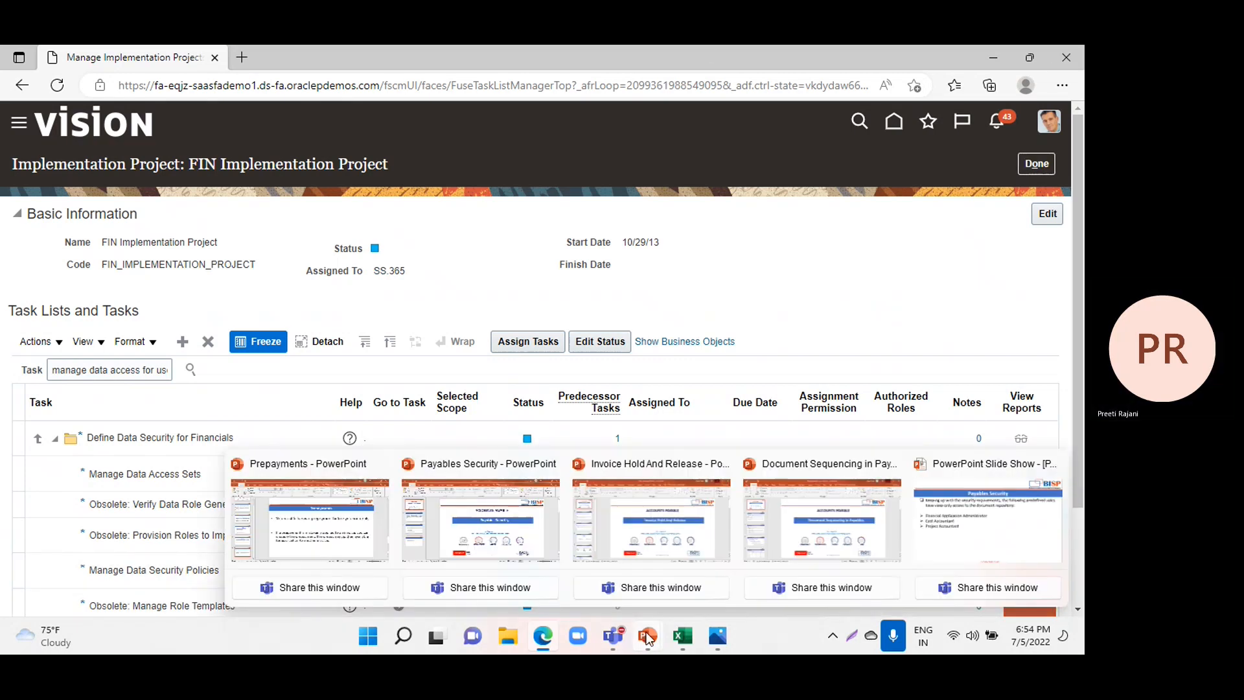
click(1035, 164)
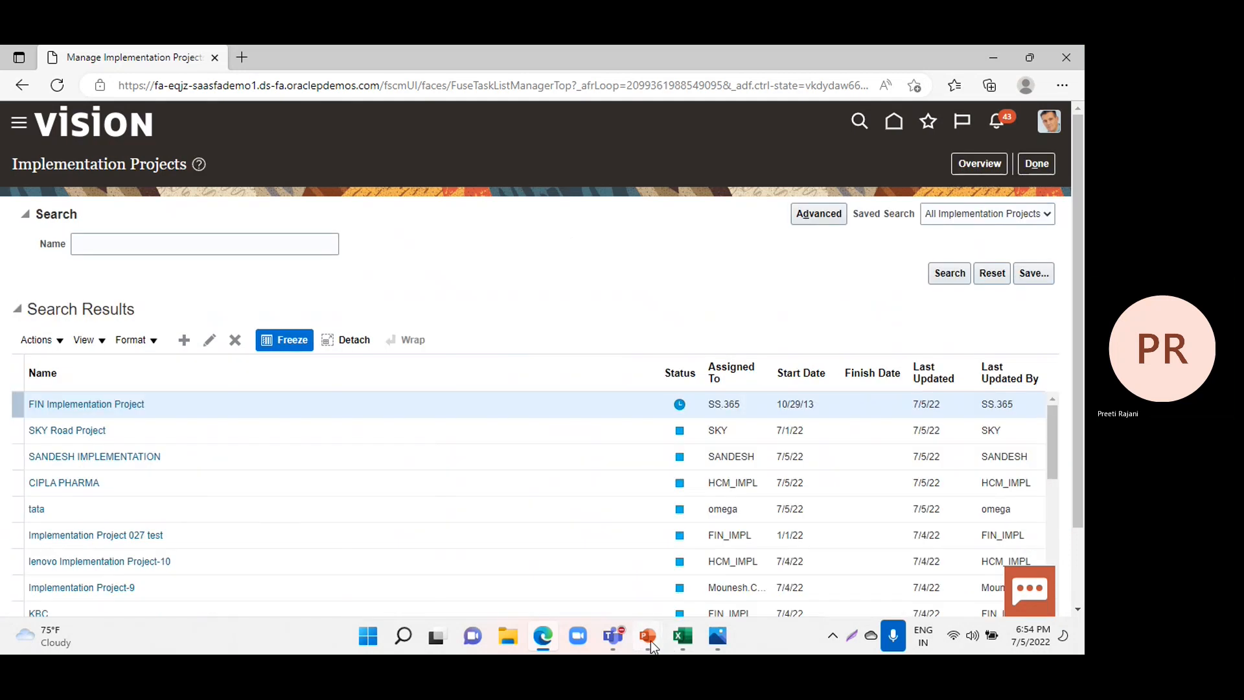
Switch to the Document Sequencing in Payables presentation in PowerPoint and present its second slide as a slide show.
mouse_move(649, 640)
click(795, 508)
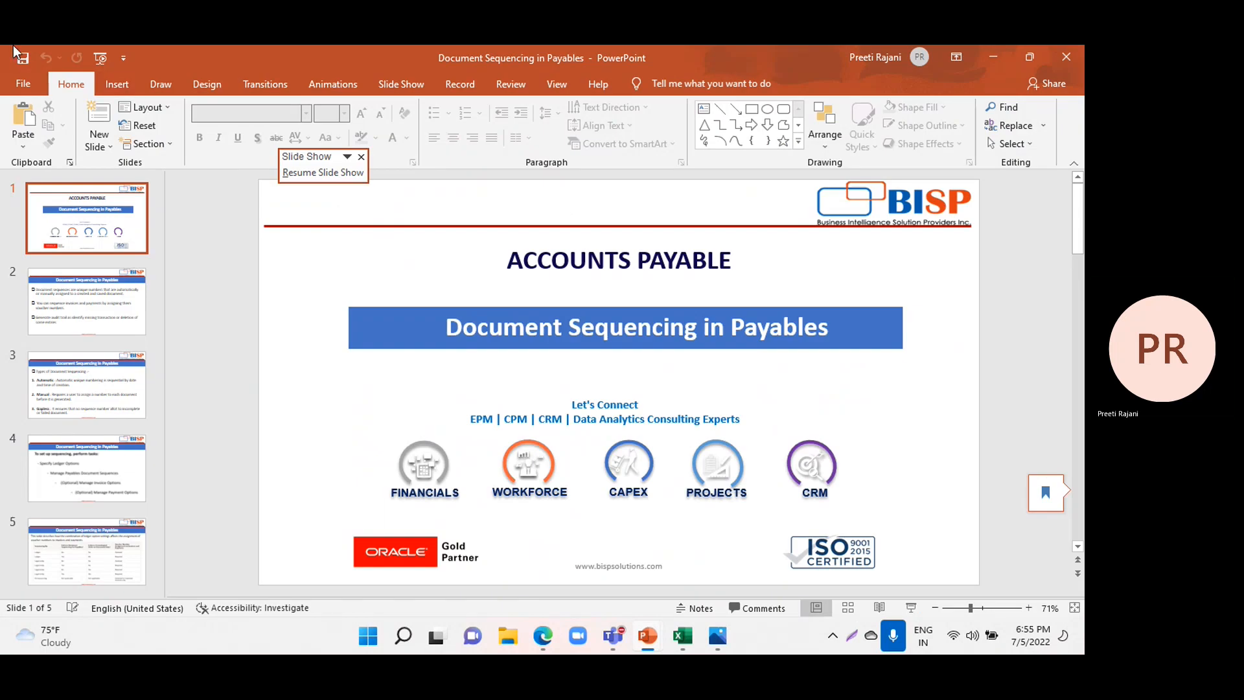
click(101, 58)
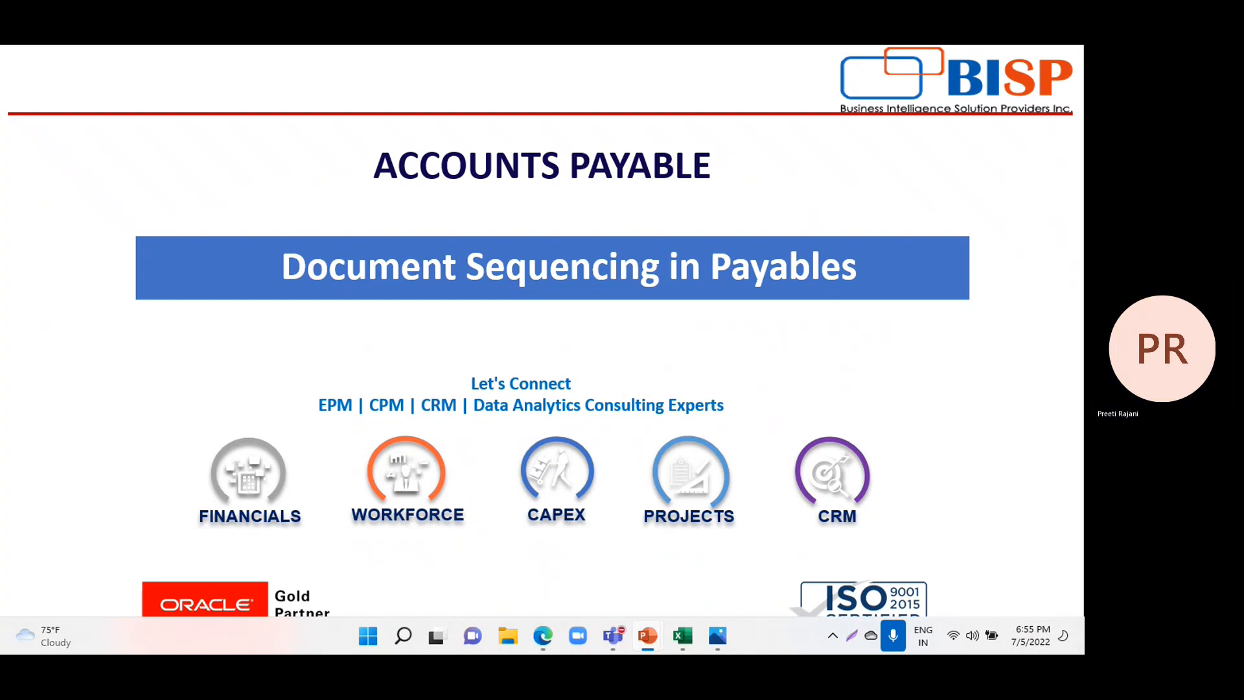
key(Right)
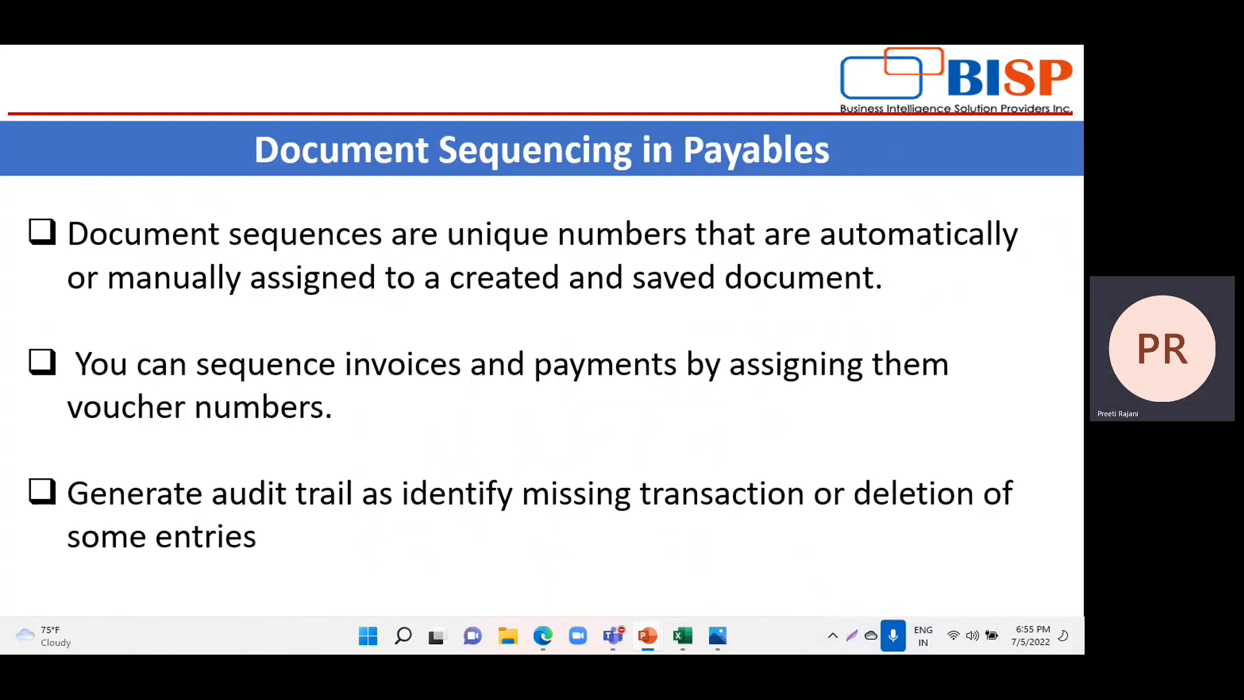
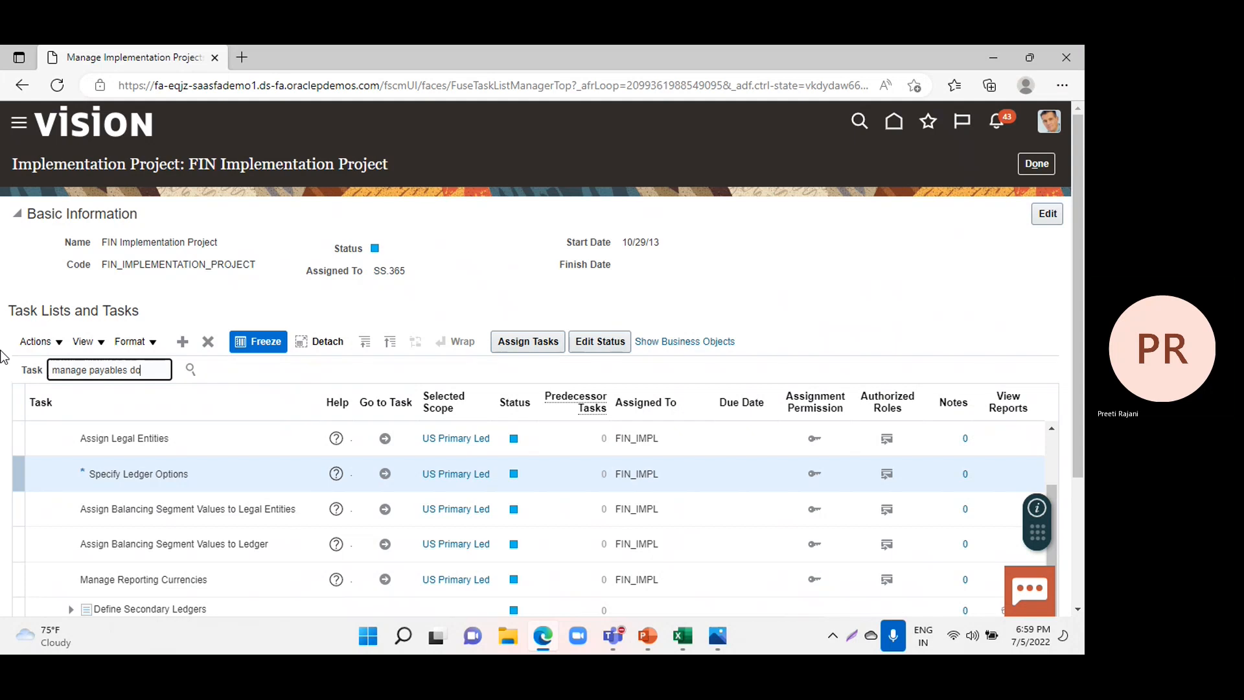
Search the FIN Implementation Project's tasks for Manage Payables Document Sequences and go to that task.
text(s)
key(Return)
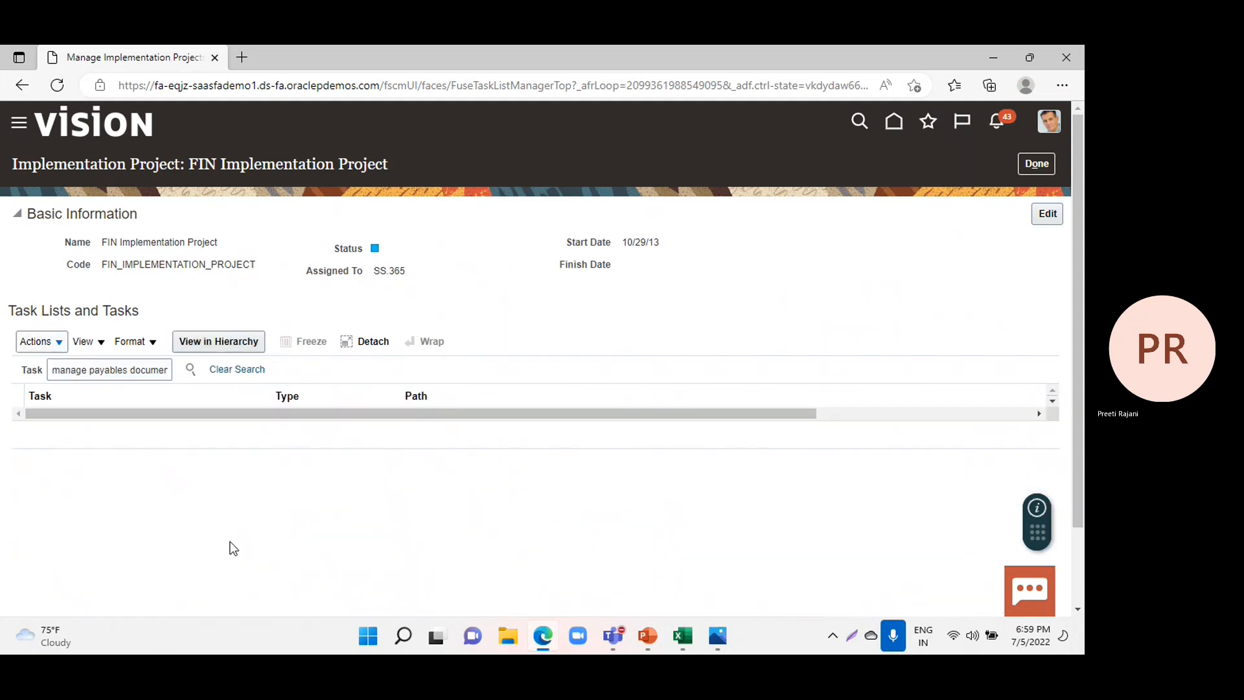
click(158, 374)
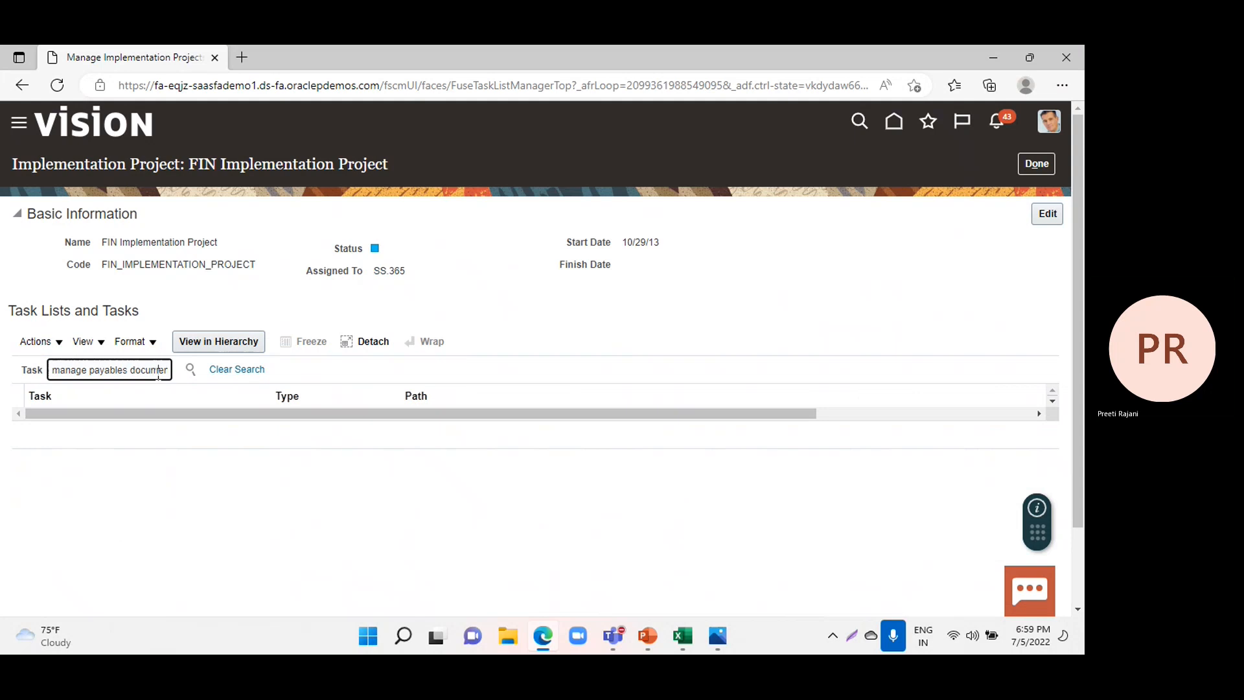
key(Right)
key(Right)
key(Right)
key(Right)
key(BackSpace)
key(Return)
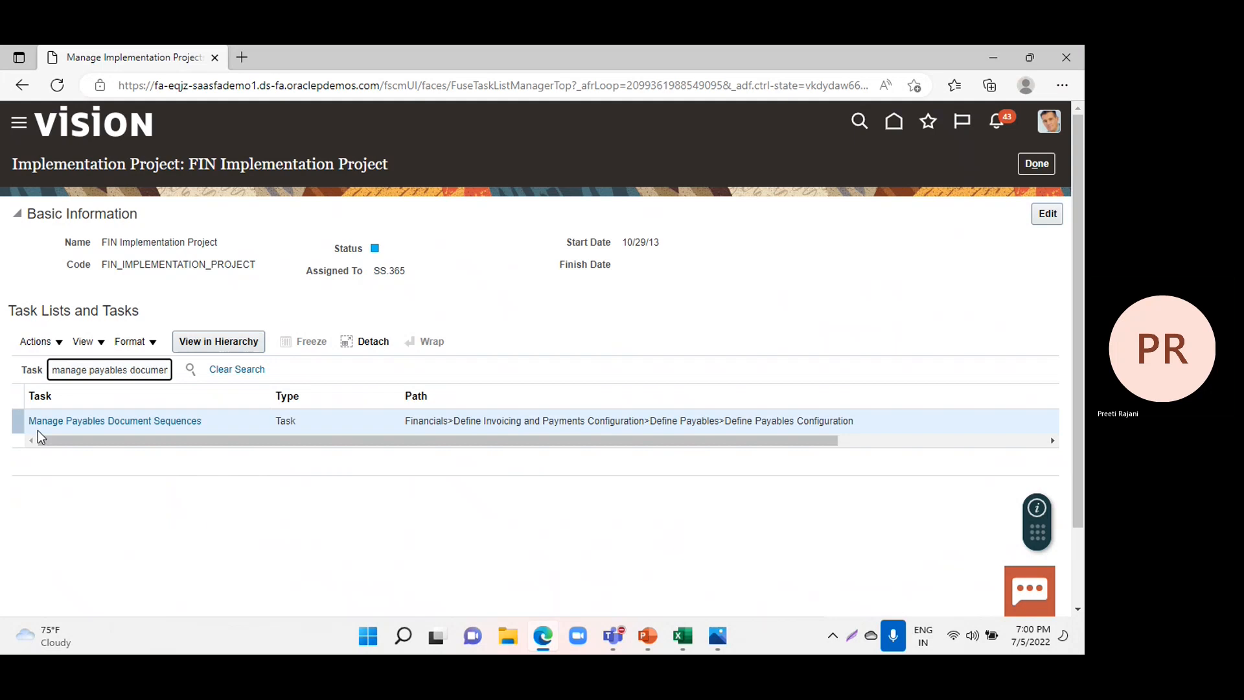
click(46, 423)
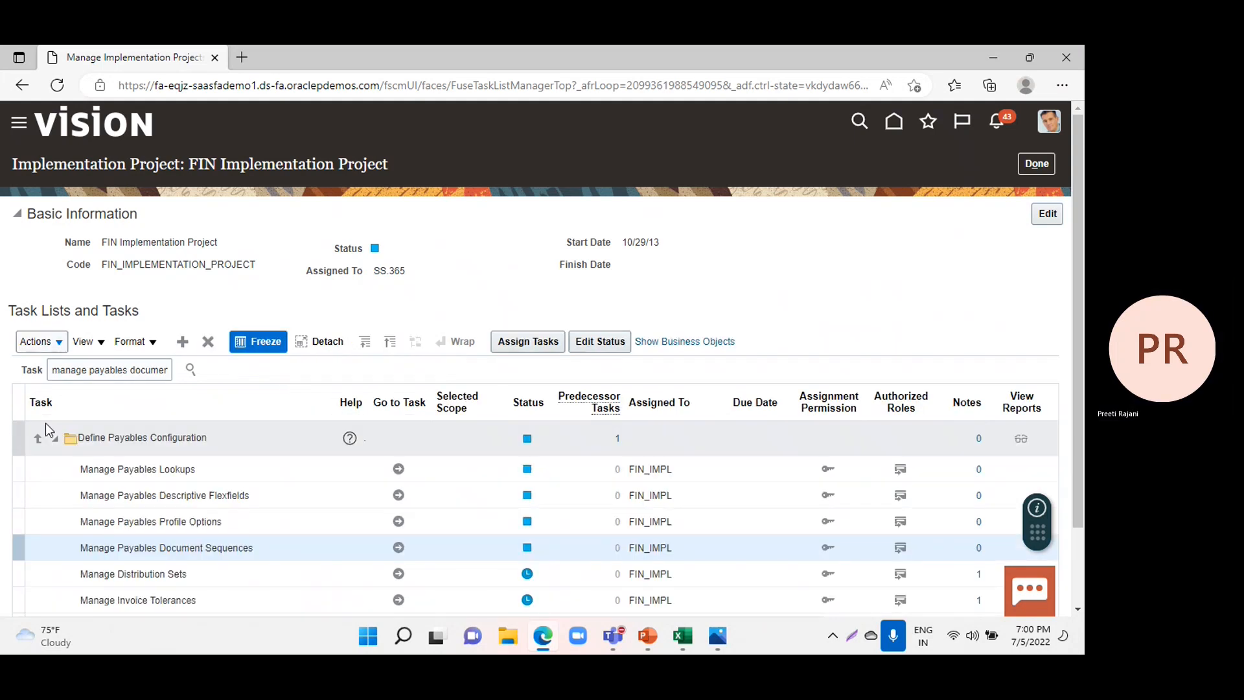
click(399, 548)
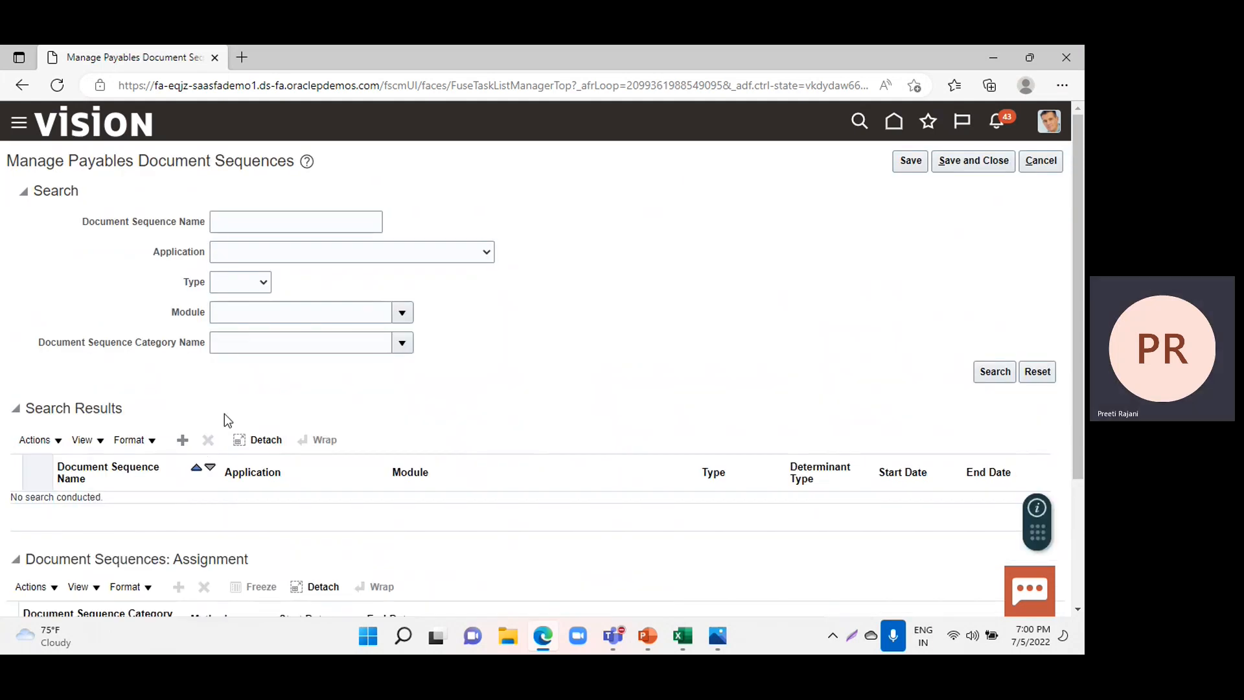
Add a new document sequence row and name it Payable Sequence Invoice.
click(182, 441)
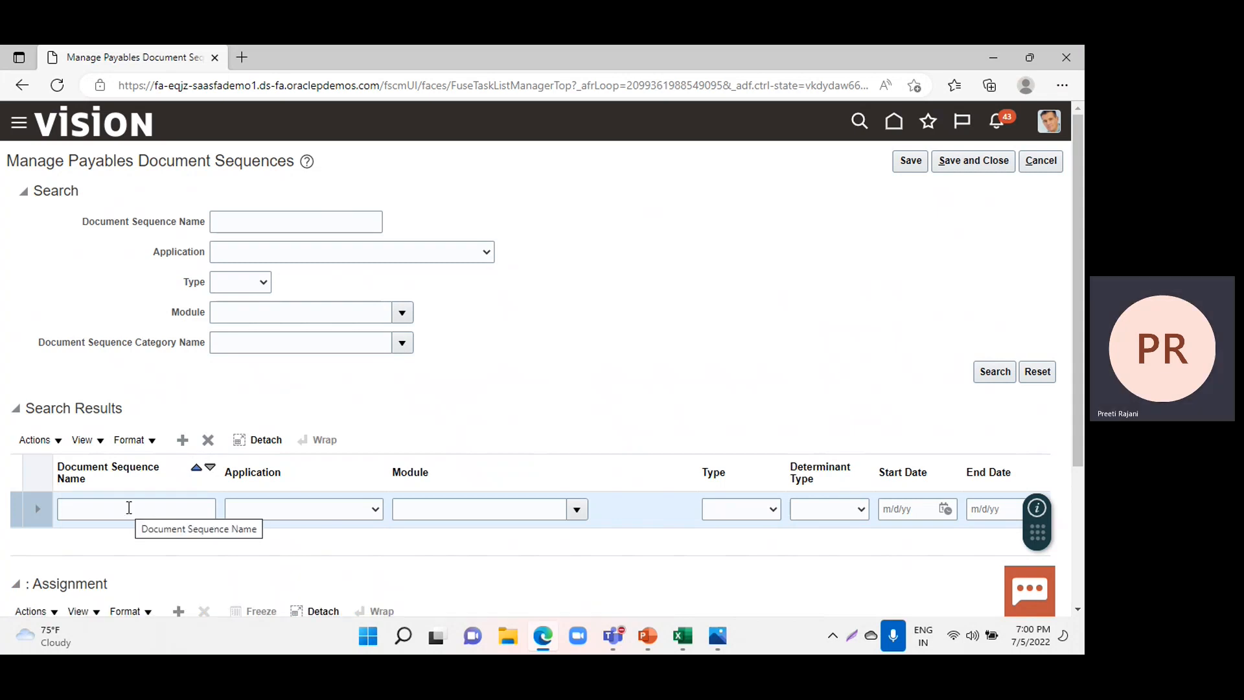
click(129, 508)
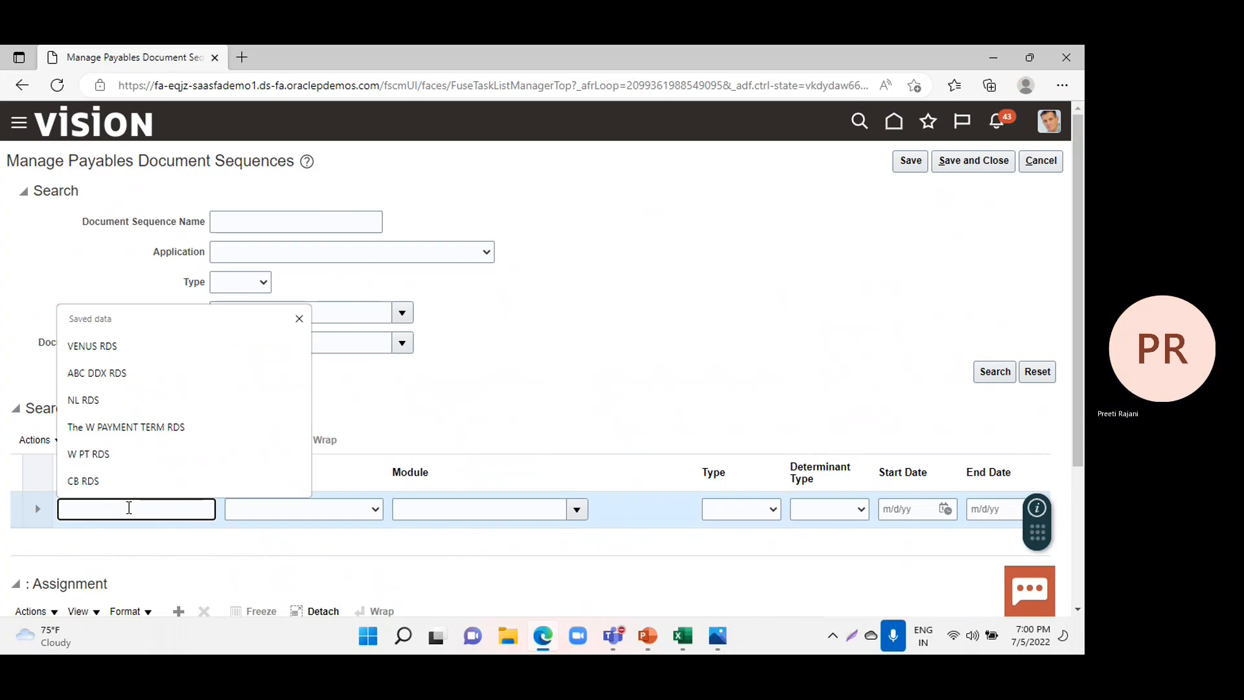
text(Pay)
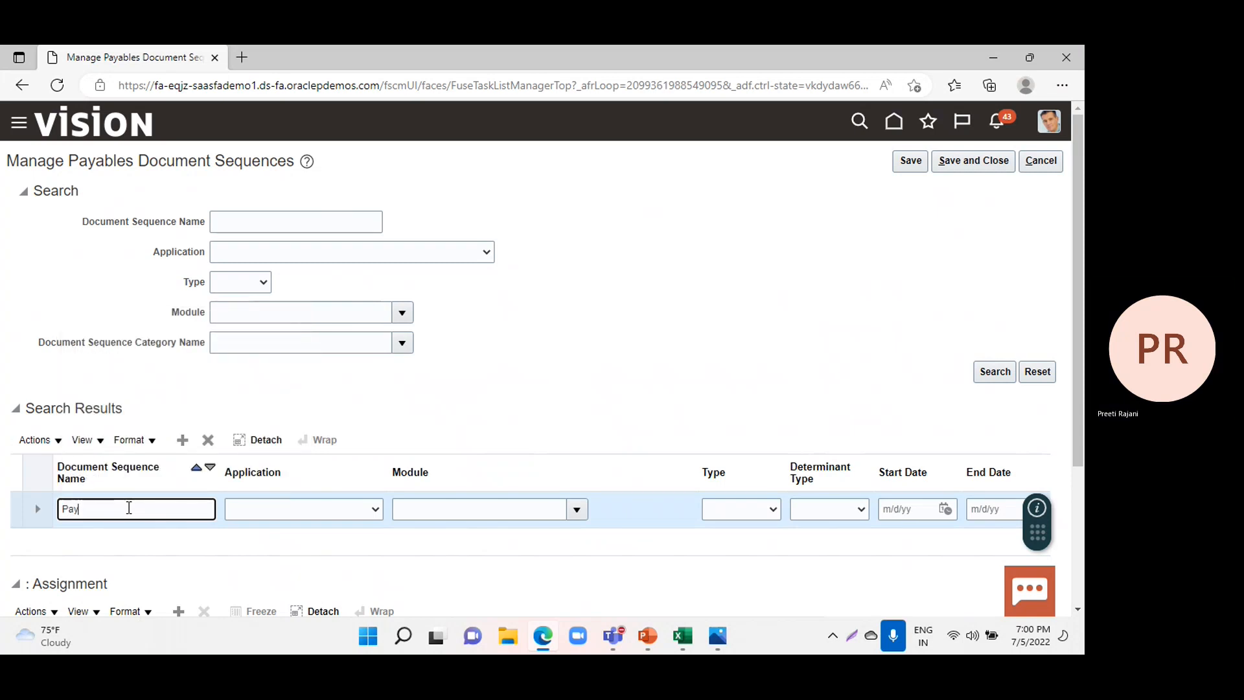
text(able )
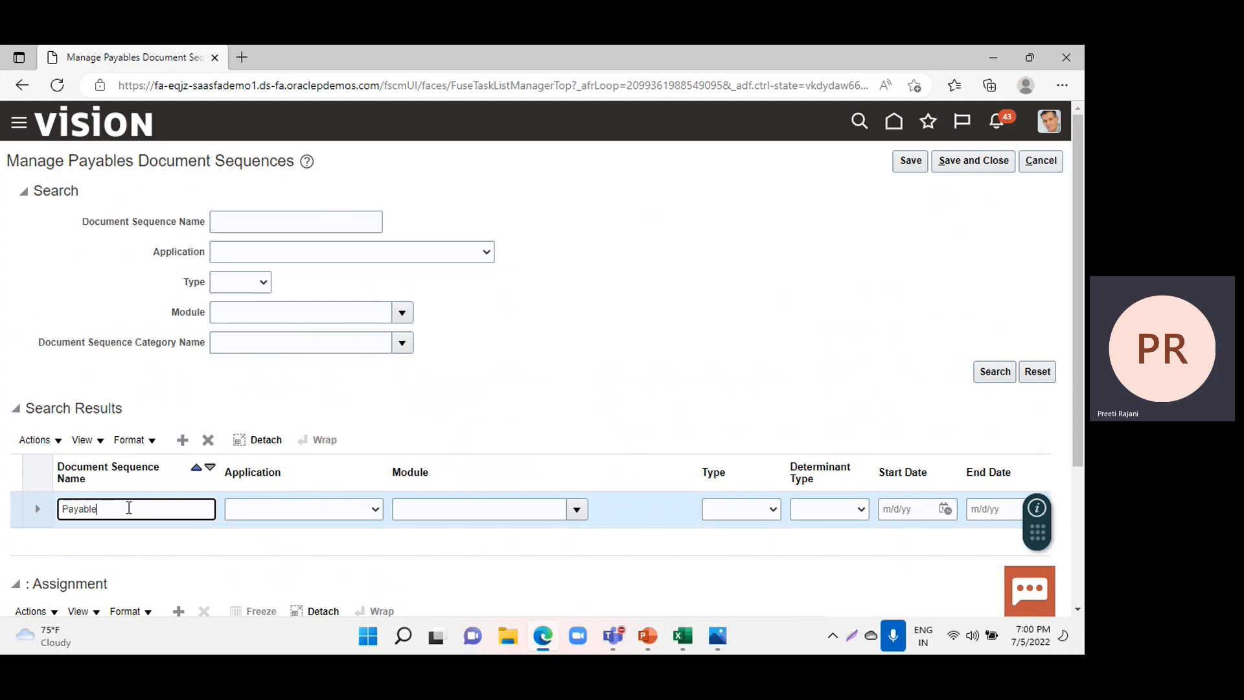
text(Seque)
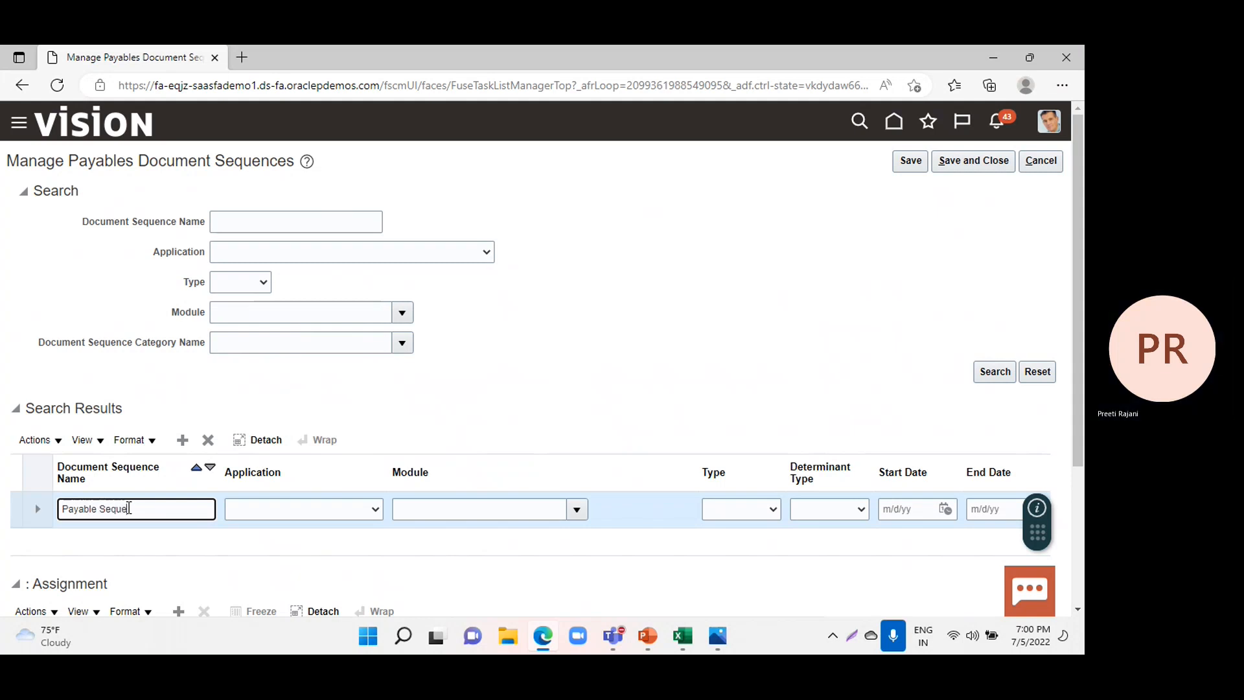
text(nce Invoice)
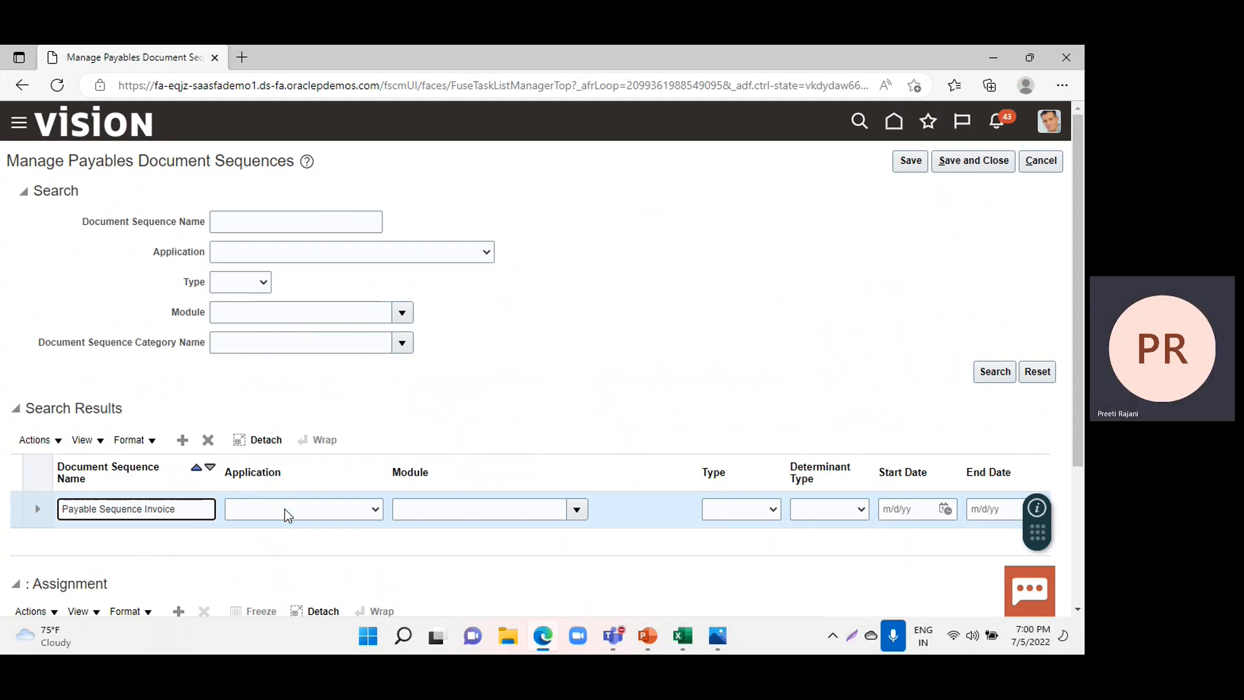
Set both the application and the module of the Payable Sequence Invoice sequence to Payables.
click(323, 506)
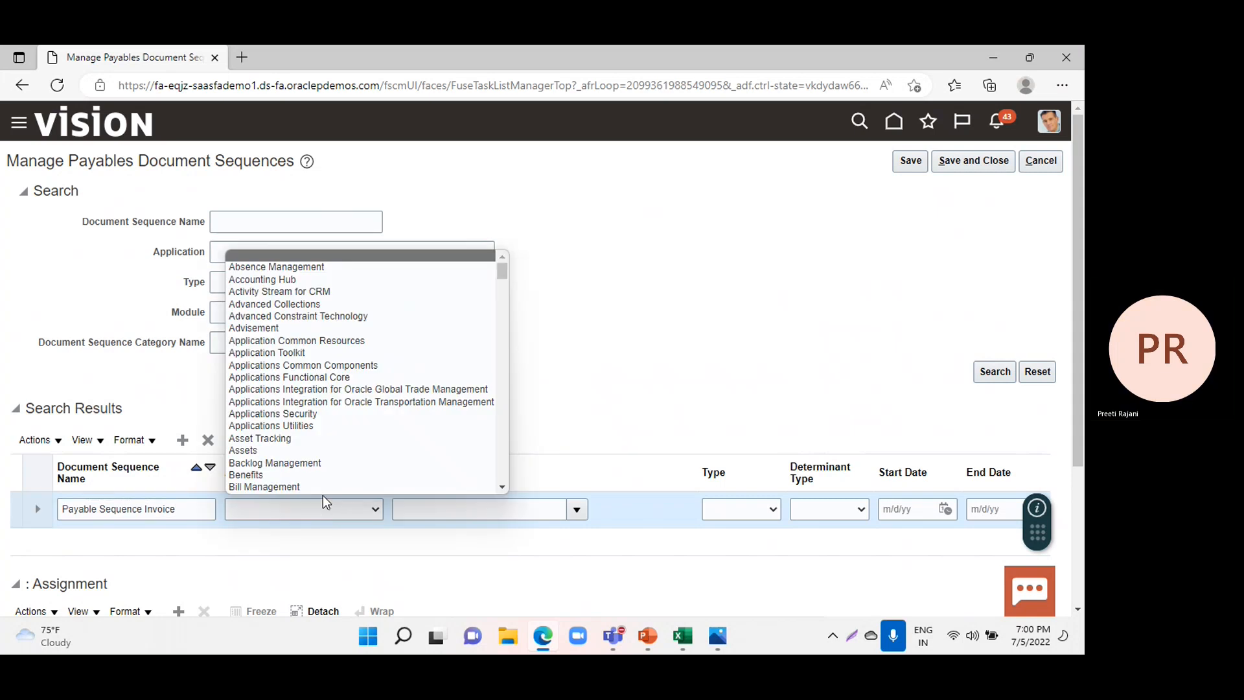
scroll(332, 464, down, 6)
scroll(336, 451, down, 8)
scroll(339, 452, down, 10)
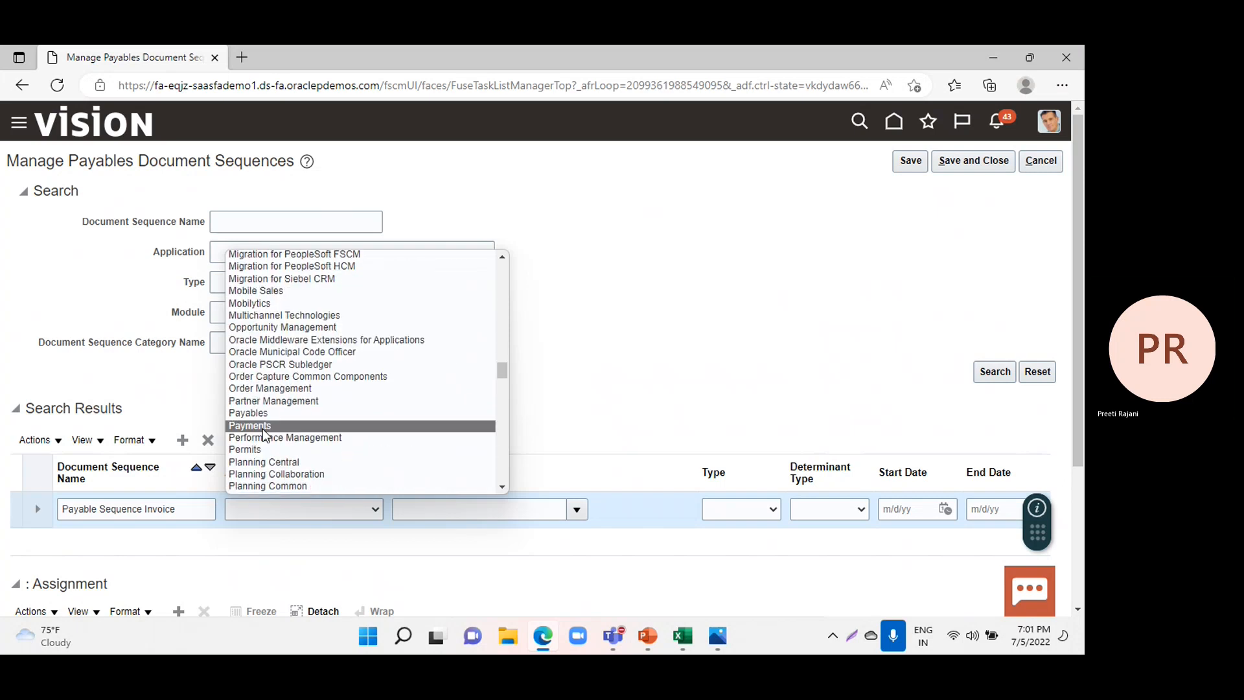
click(256, 413)
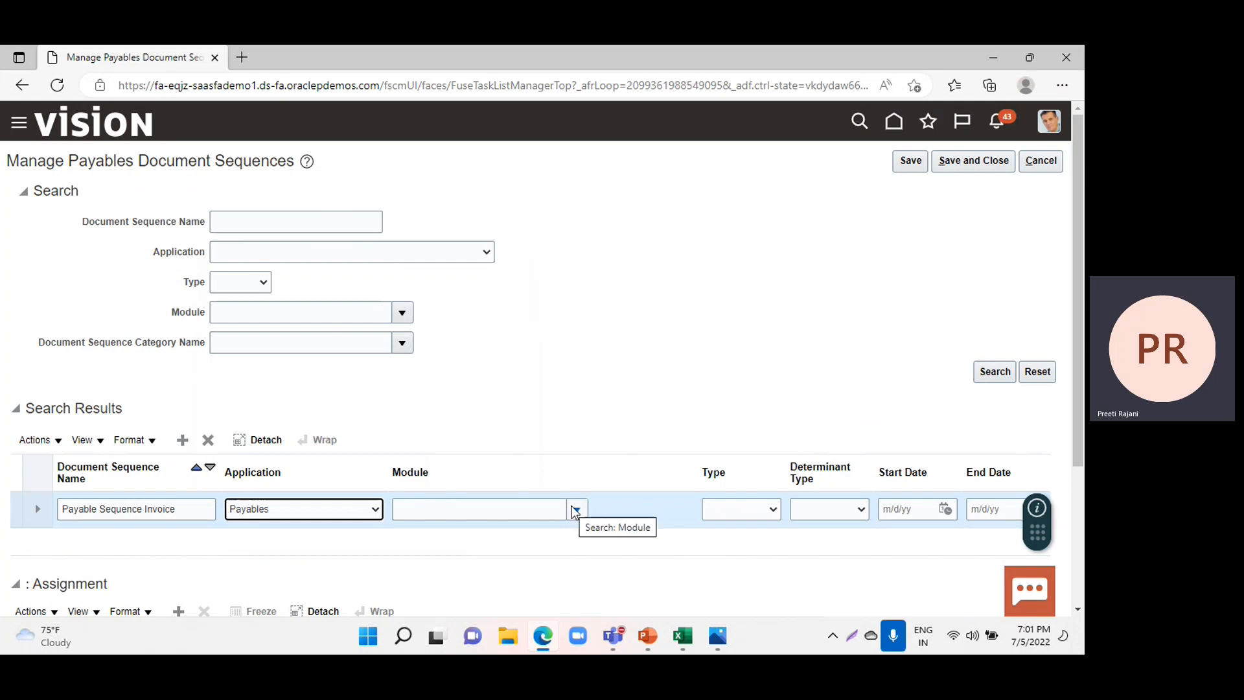
click(575, 510)
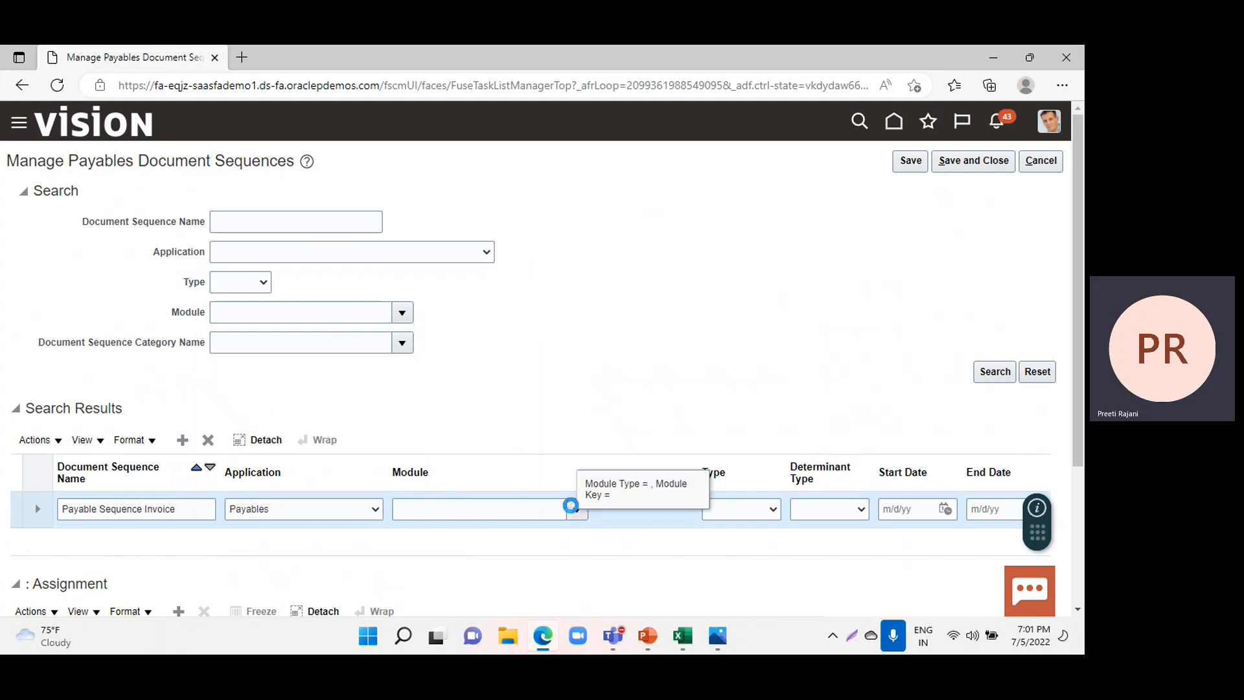
click(447, 345)
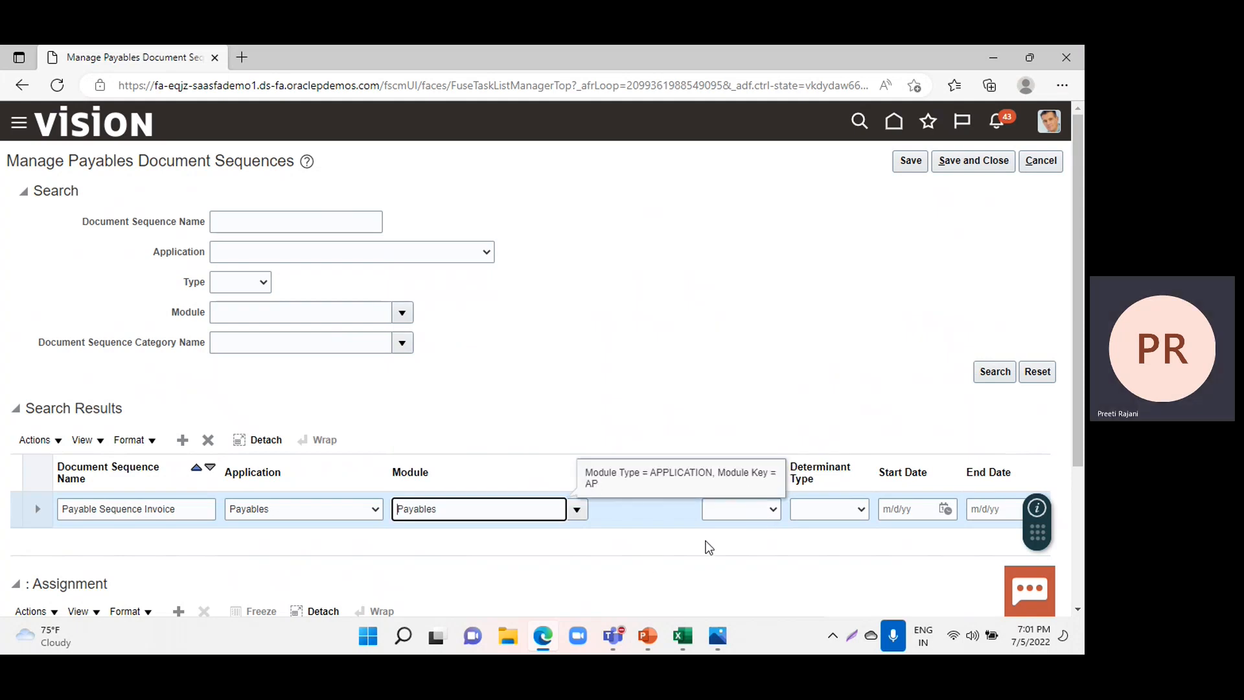
Set the Payable Sequence Invoice sequence's type to Automatic and its determinant type to Ledger.
click(752, 509)
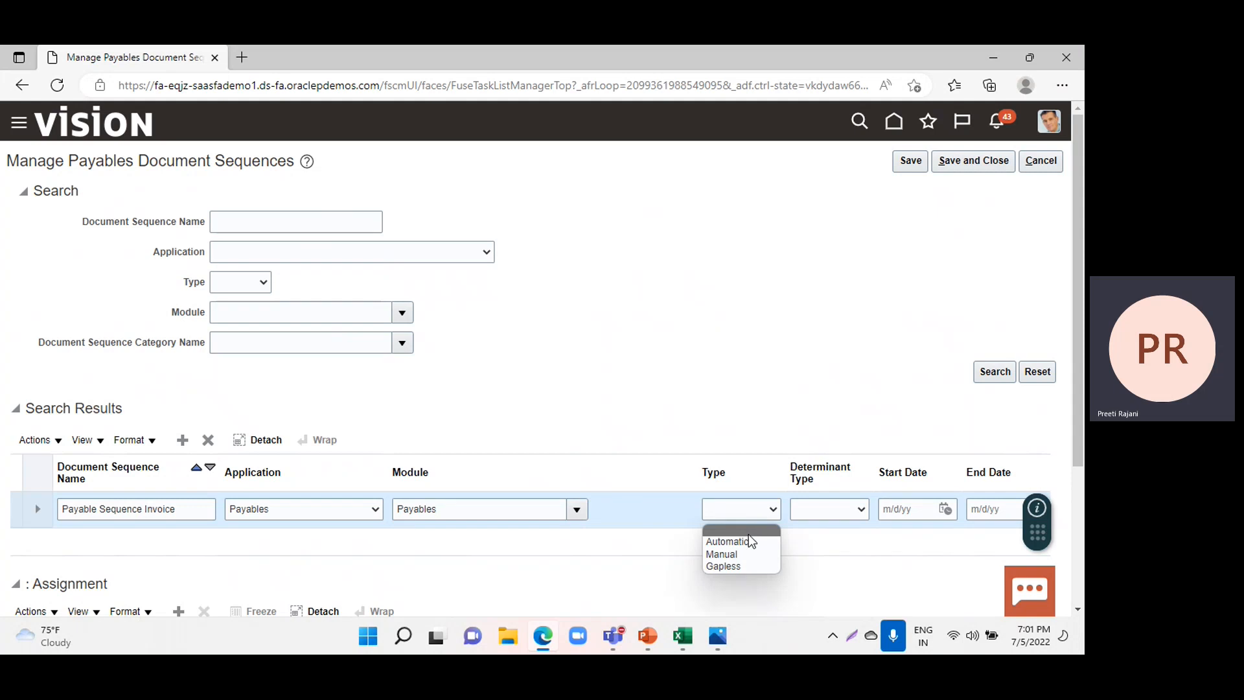
click(744, 541)
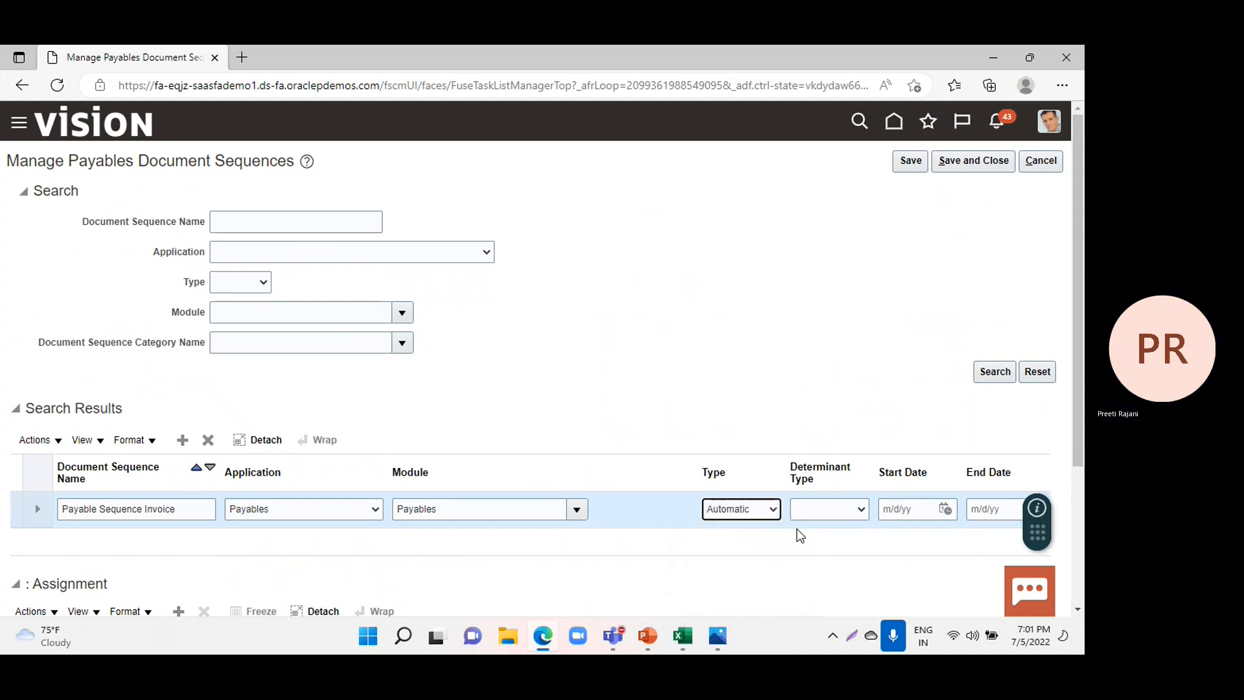
click(839, 515)
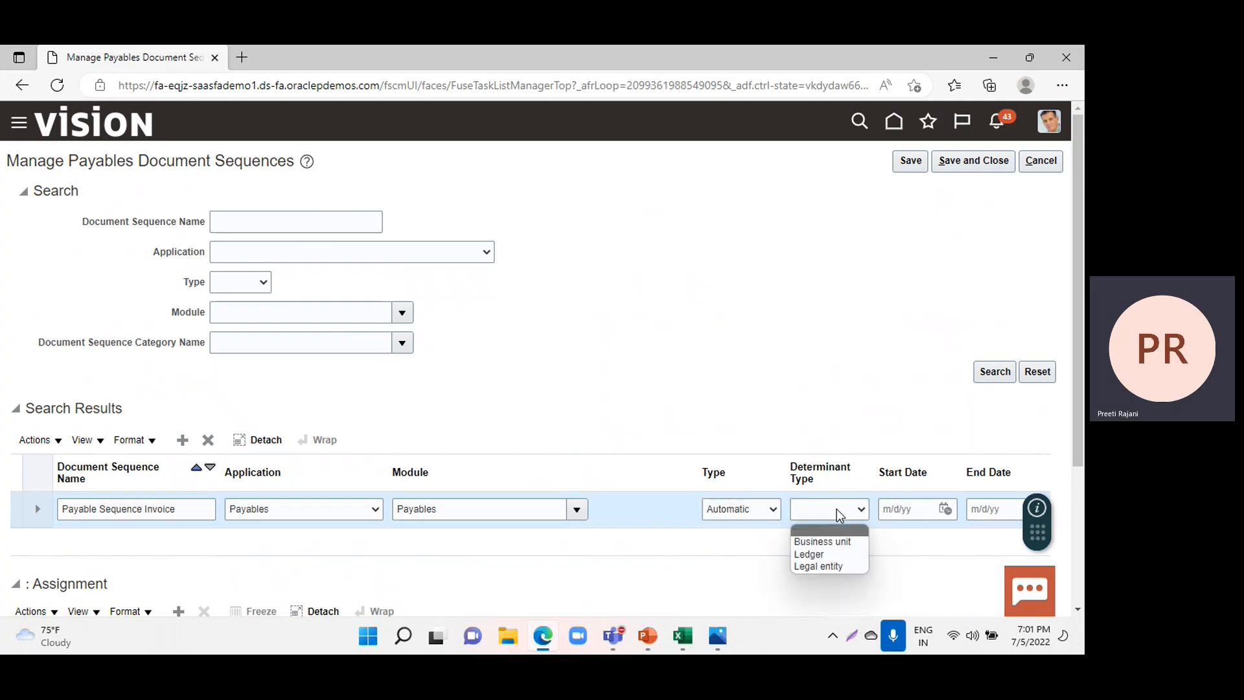
click(830, 556)
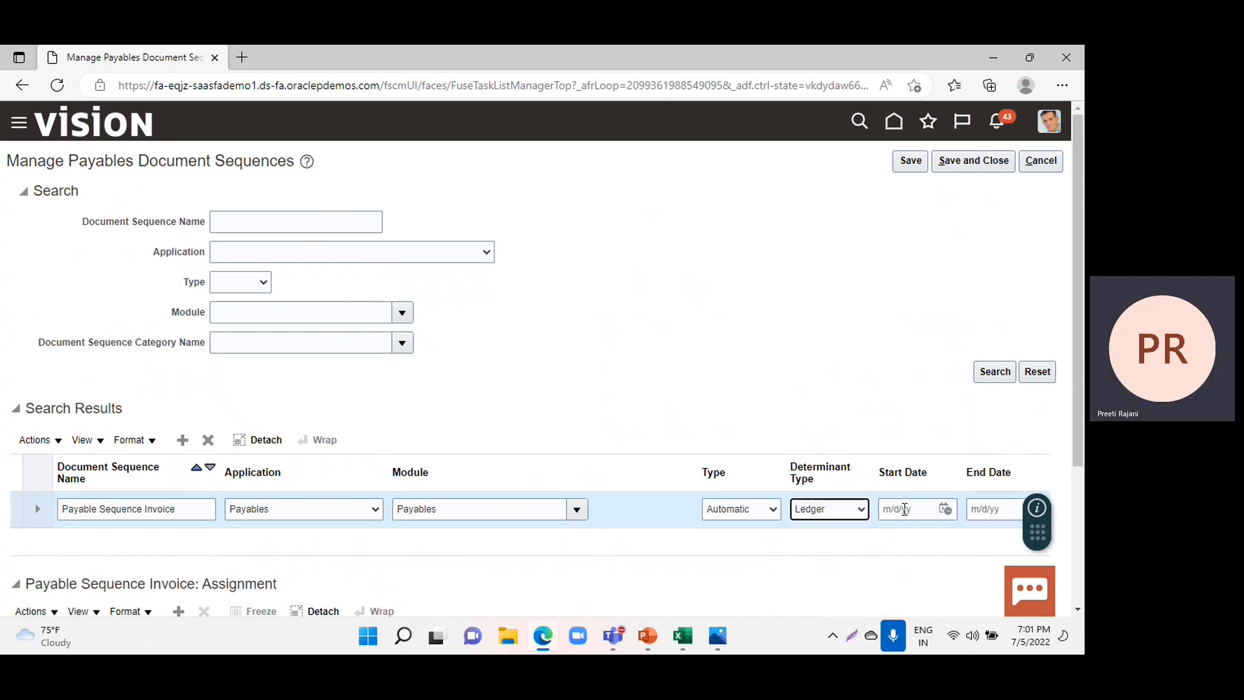
Set the document sequence's start date to 1/1/2022 and its end date to 3/31/2022.
click(905, 509)
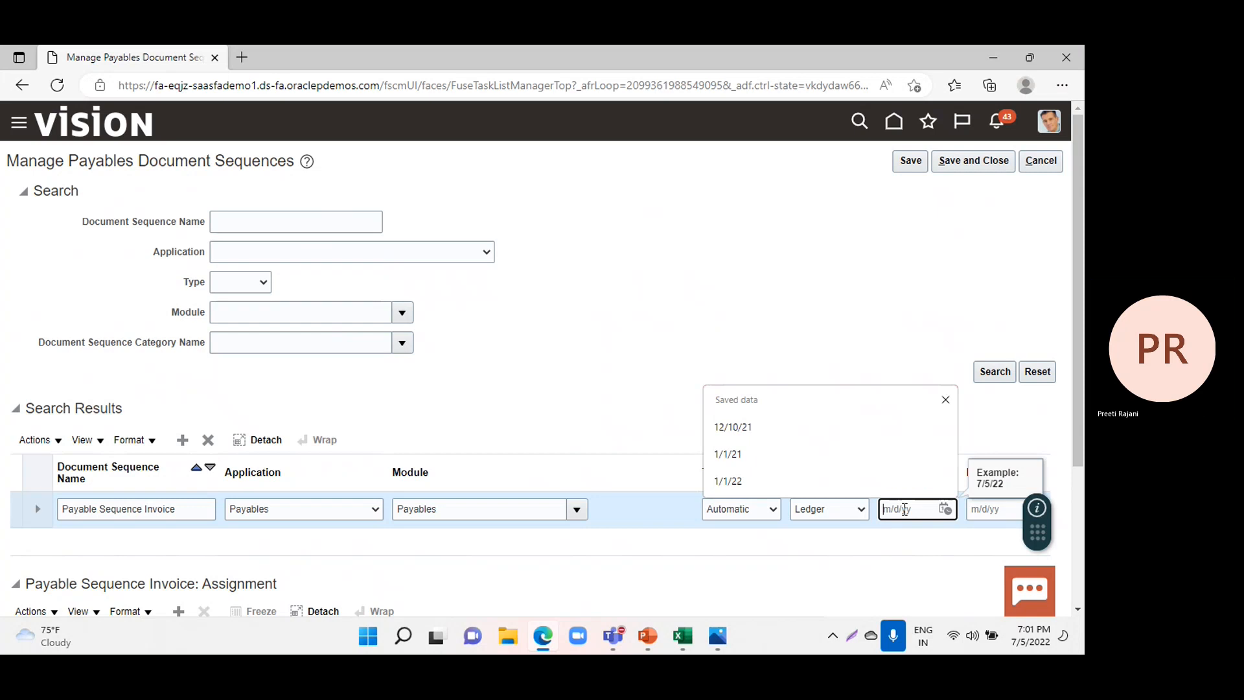
text(1/)
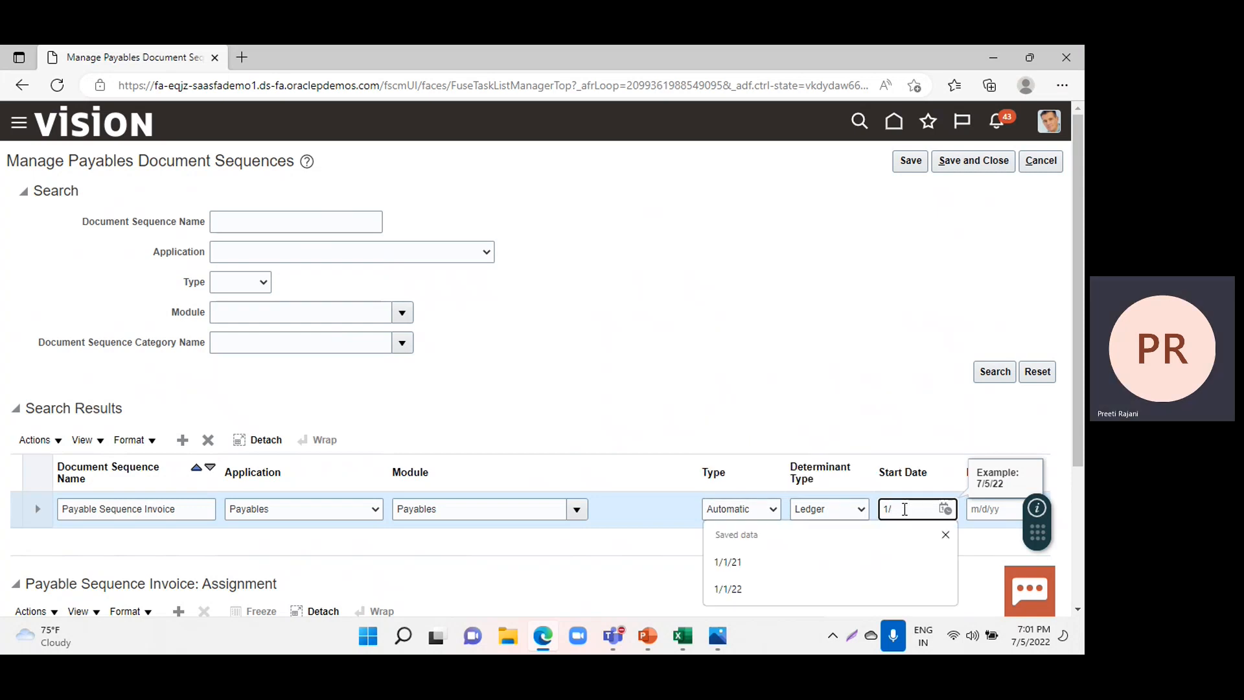
text(1/2022)
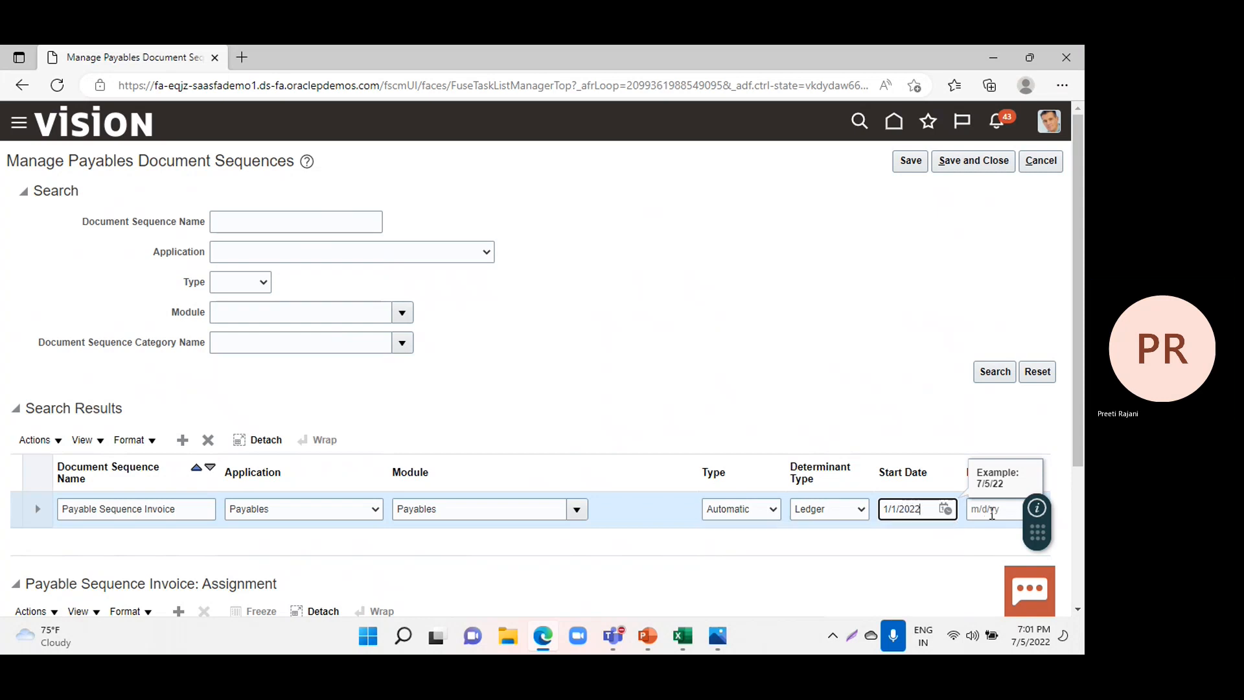
click(991, 510)
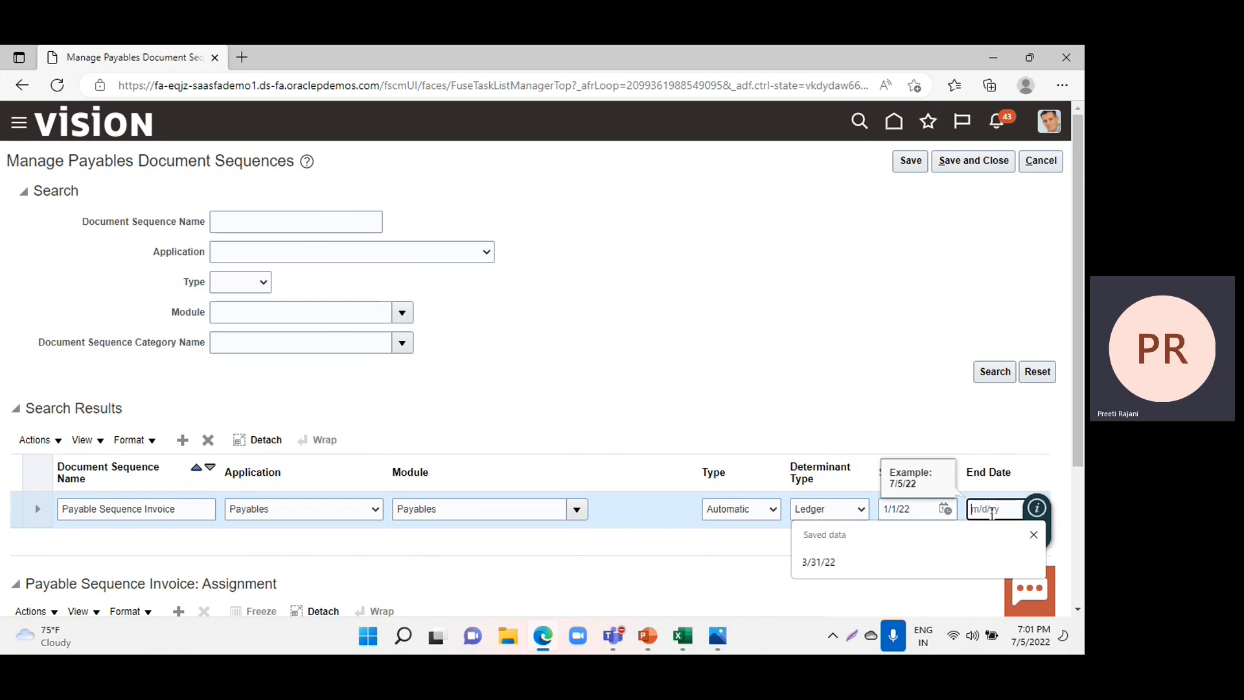
text(3/31/2022)
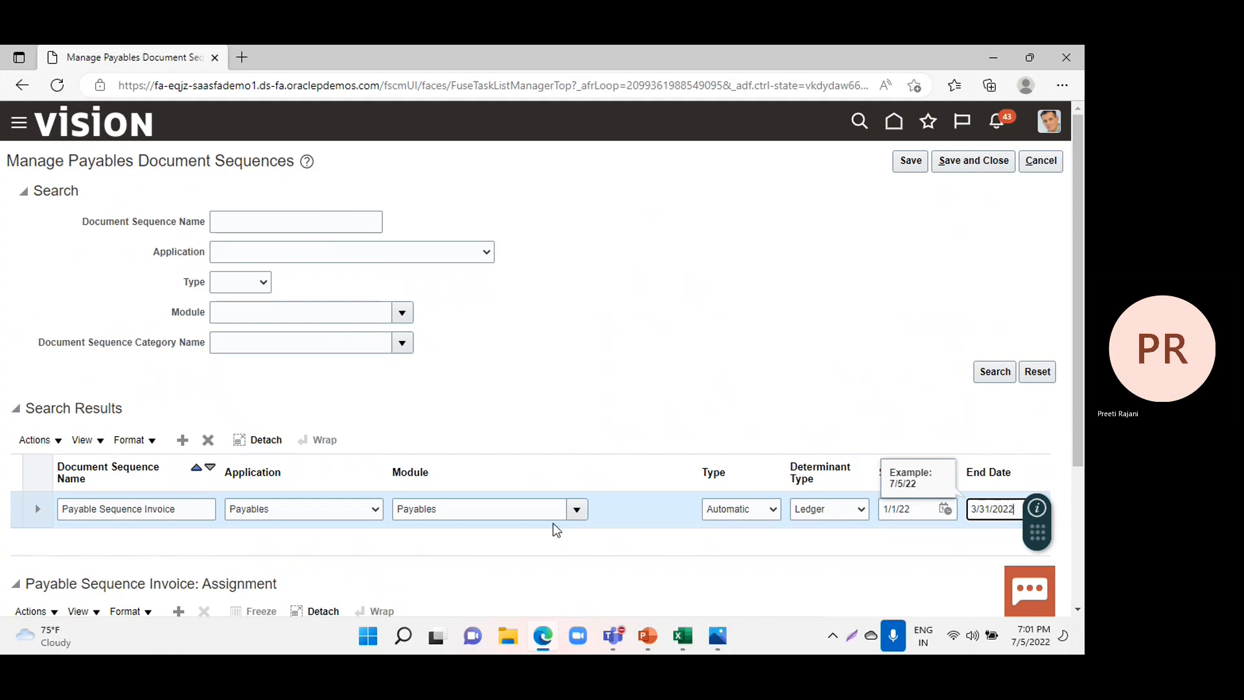
scroll(523, 562, down, 3)
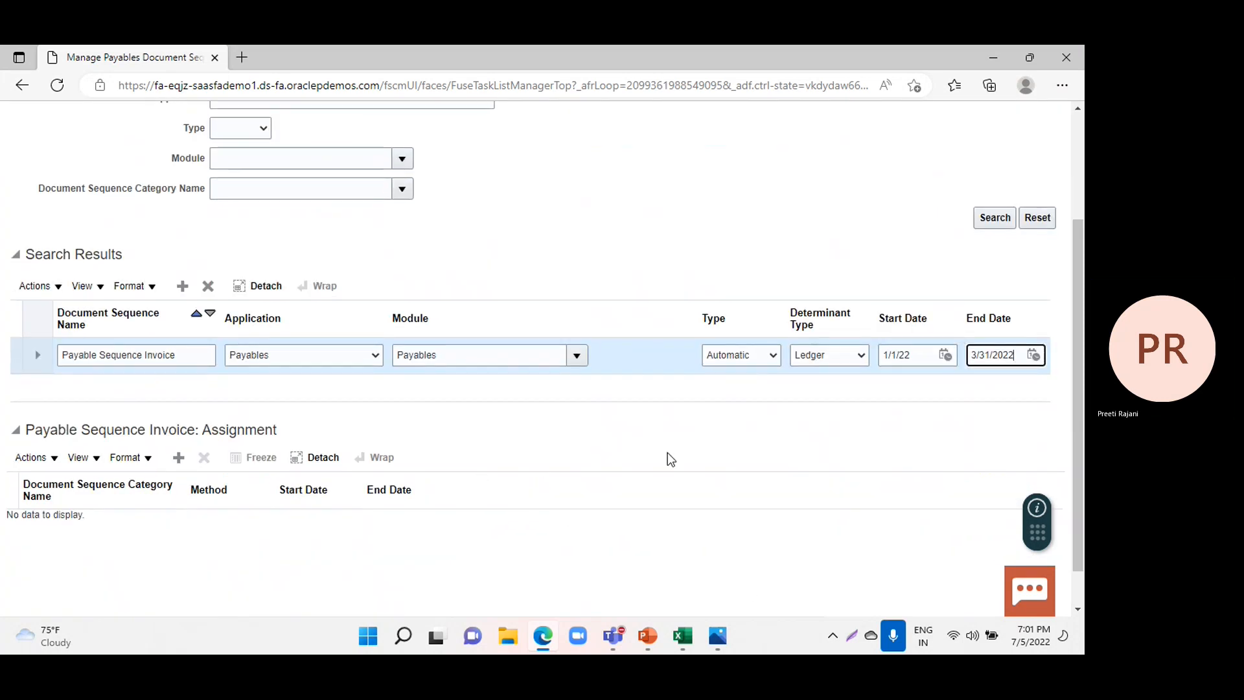
click(566, 421)
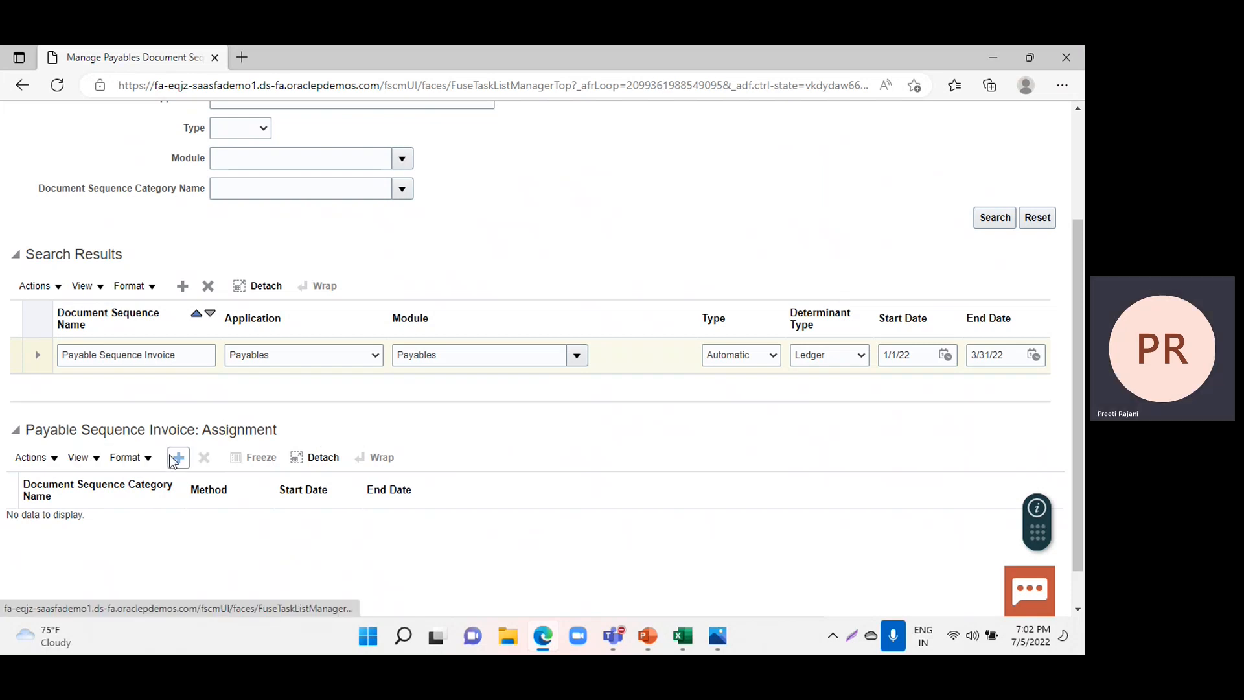
Add an assignment row for Payable Sequence Invoice and choose Accrual as its document sequence category through the category search.
click(178, 457)
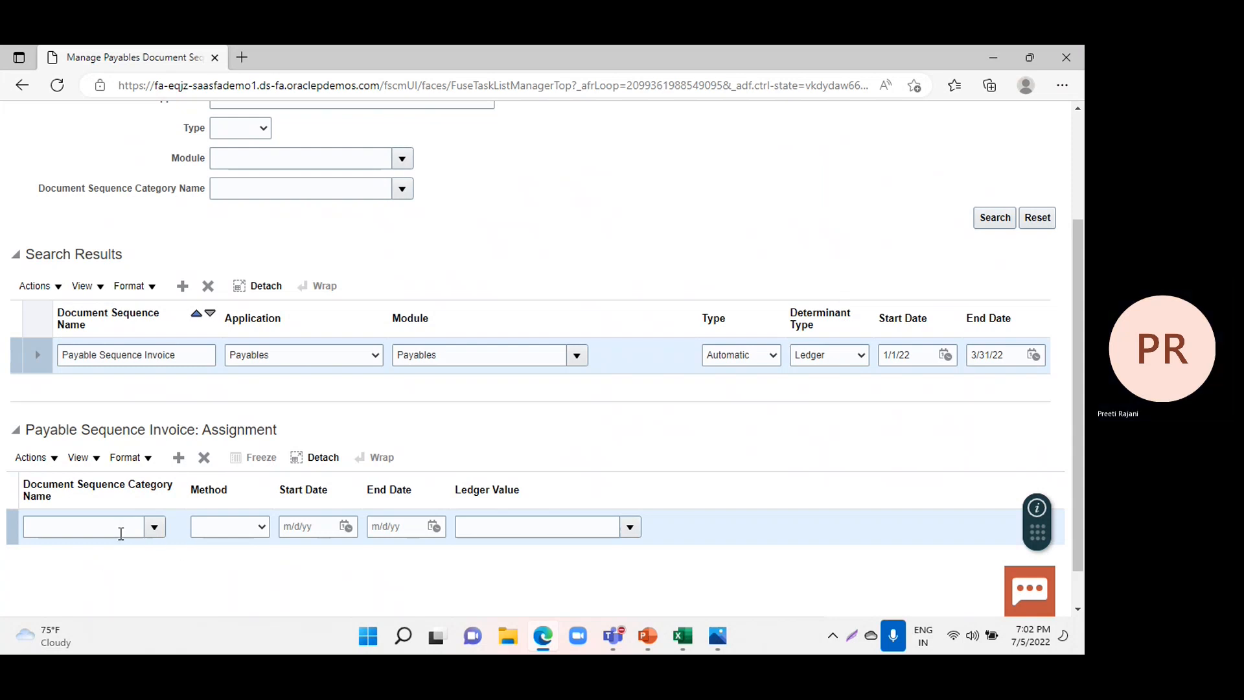
click(154, 528)
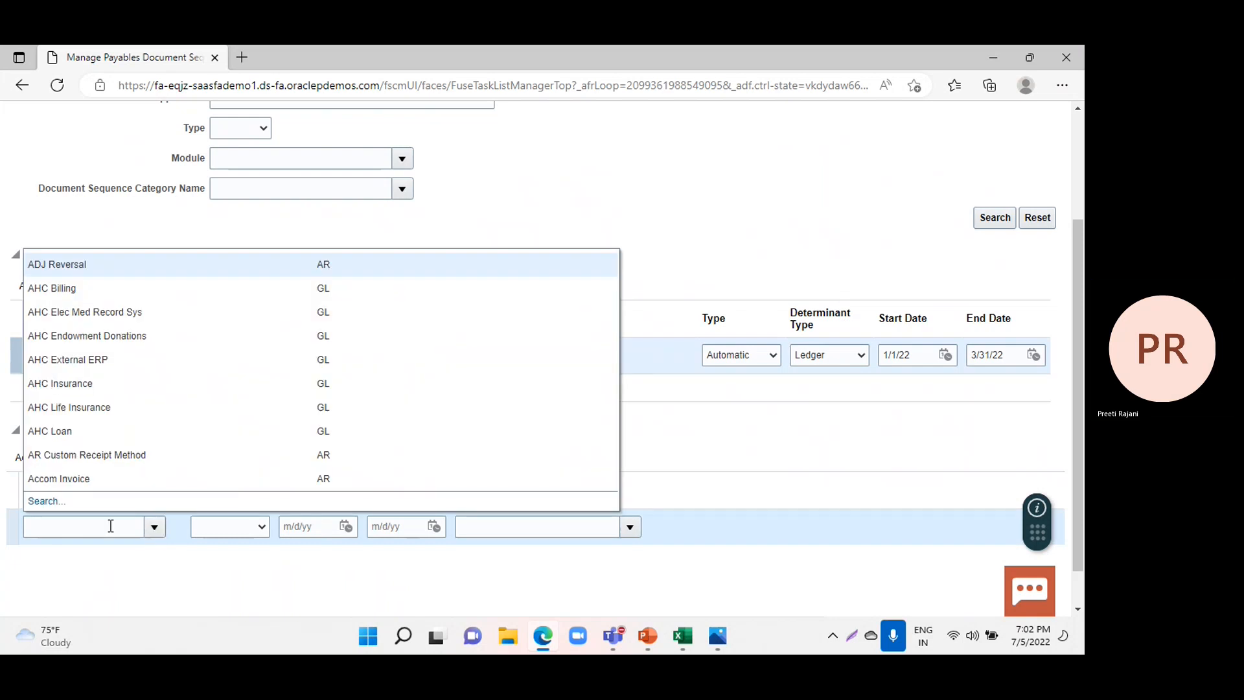
scroll(341, 403, down, 1)
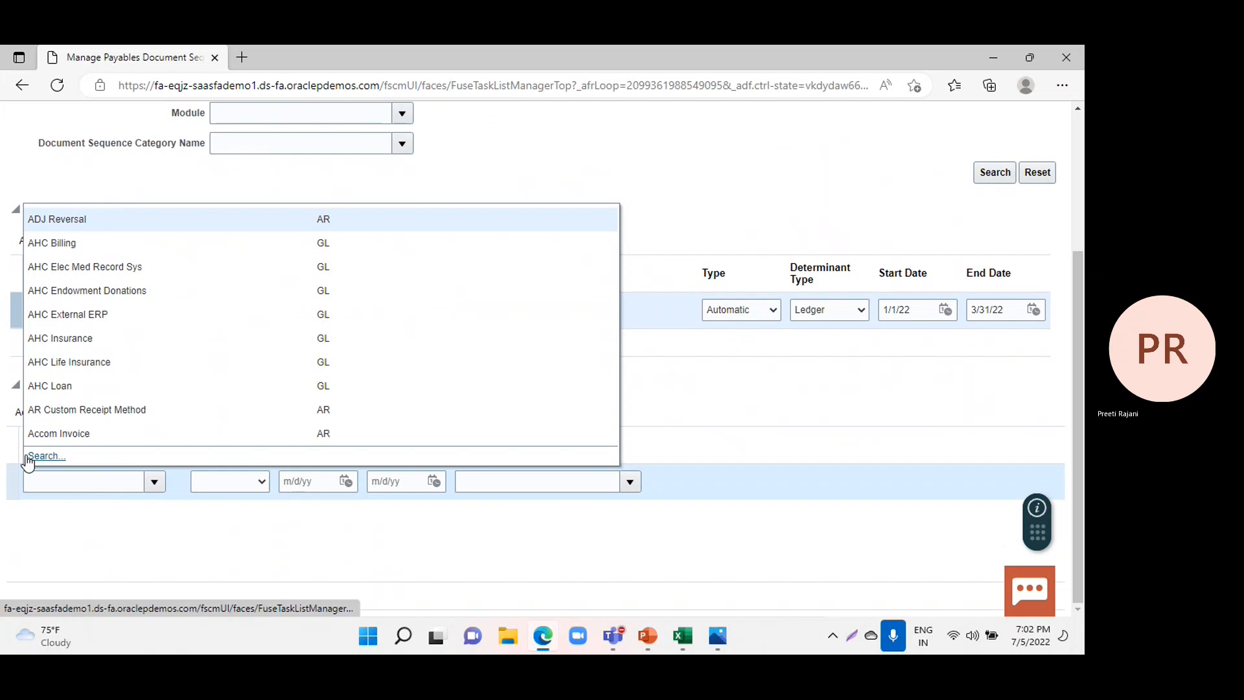
click(29, 457)
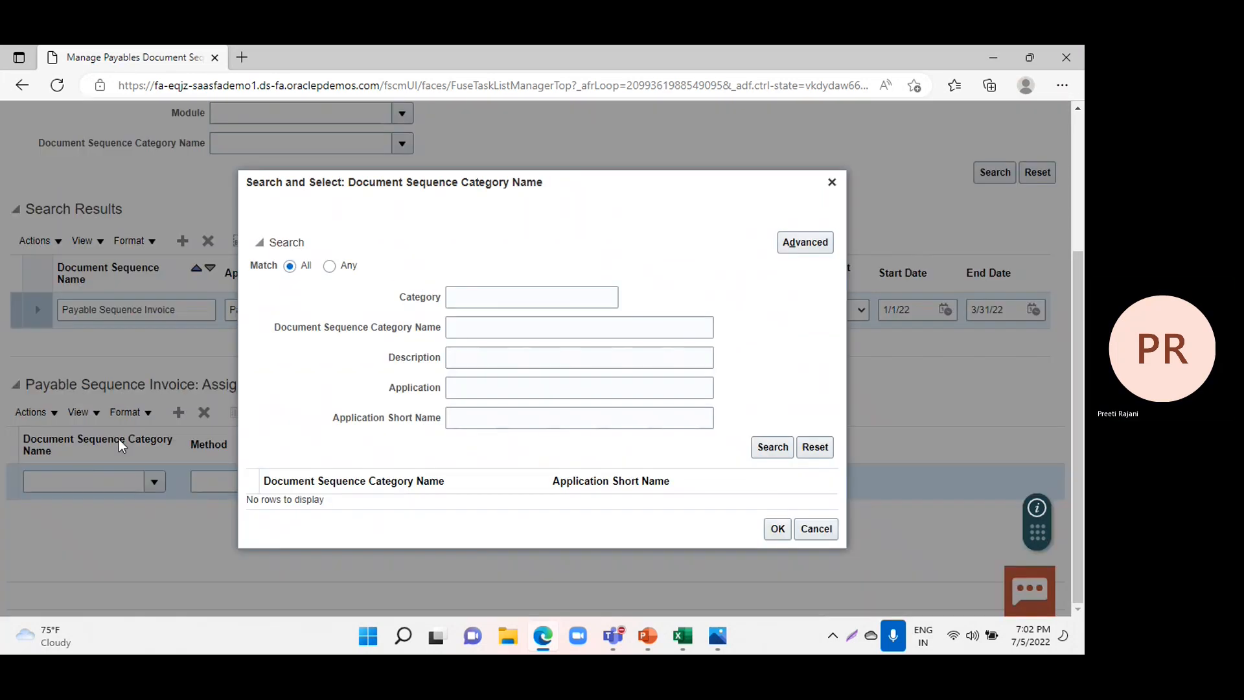
click(780, 455)
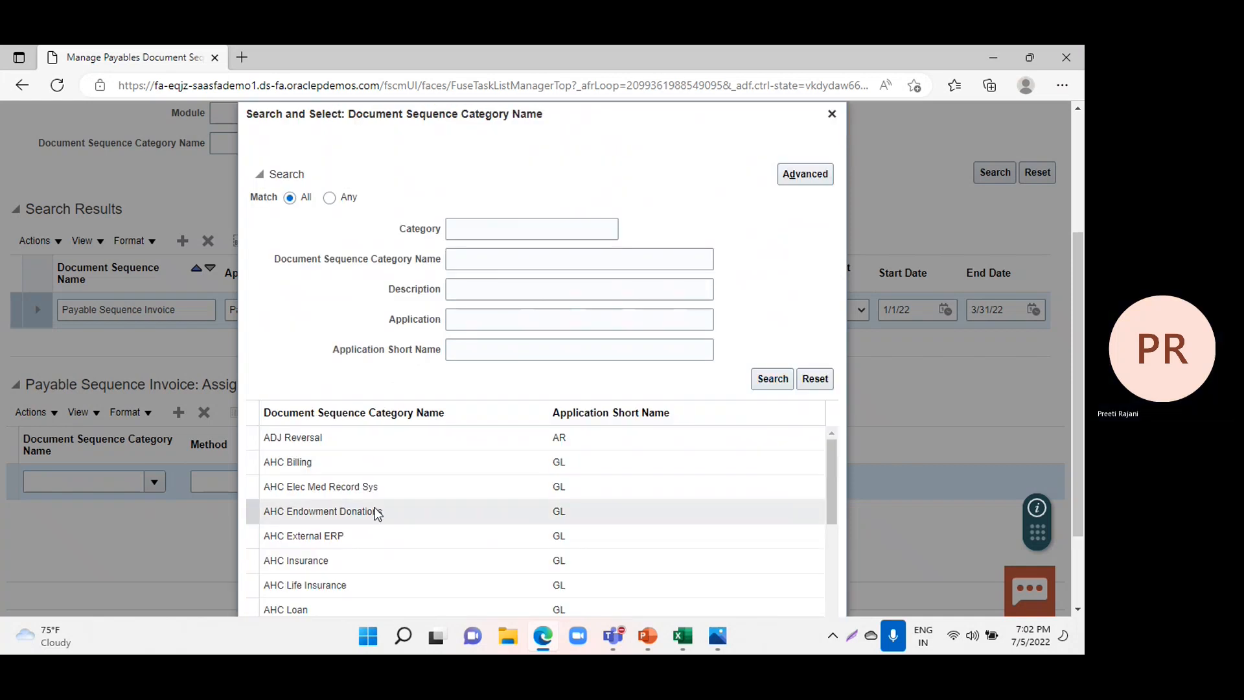
scroll(376, 512, down, 3)
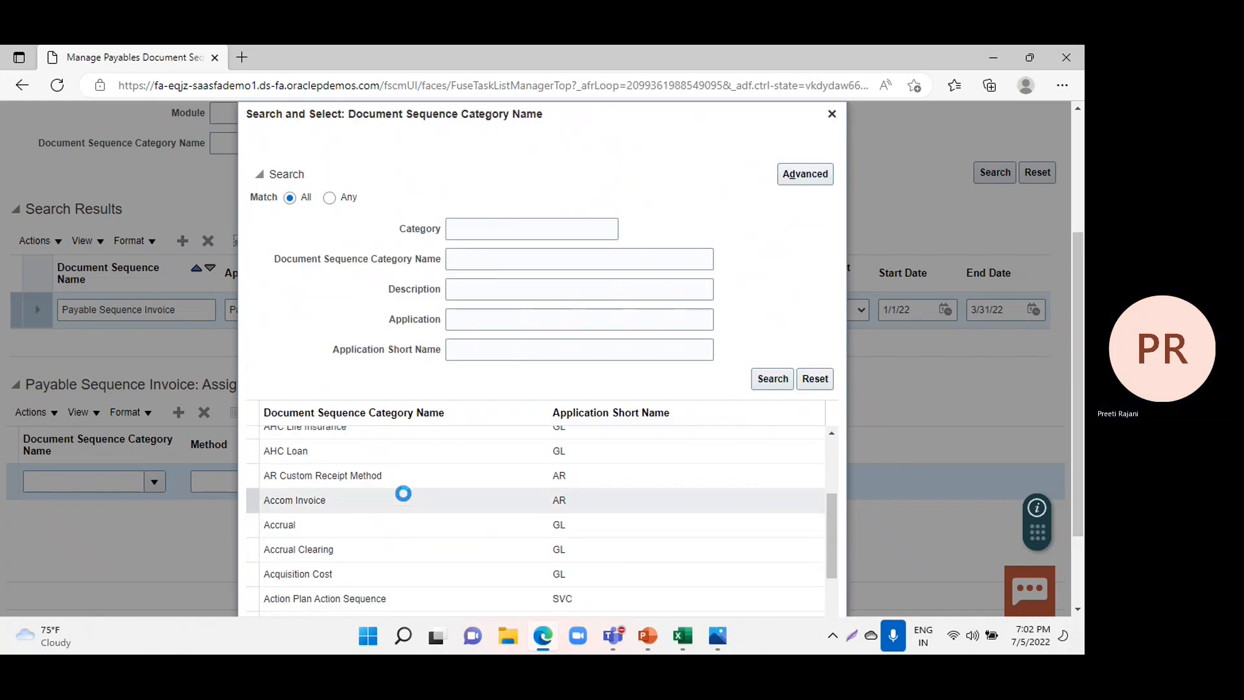
click(274, 529)
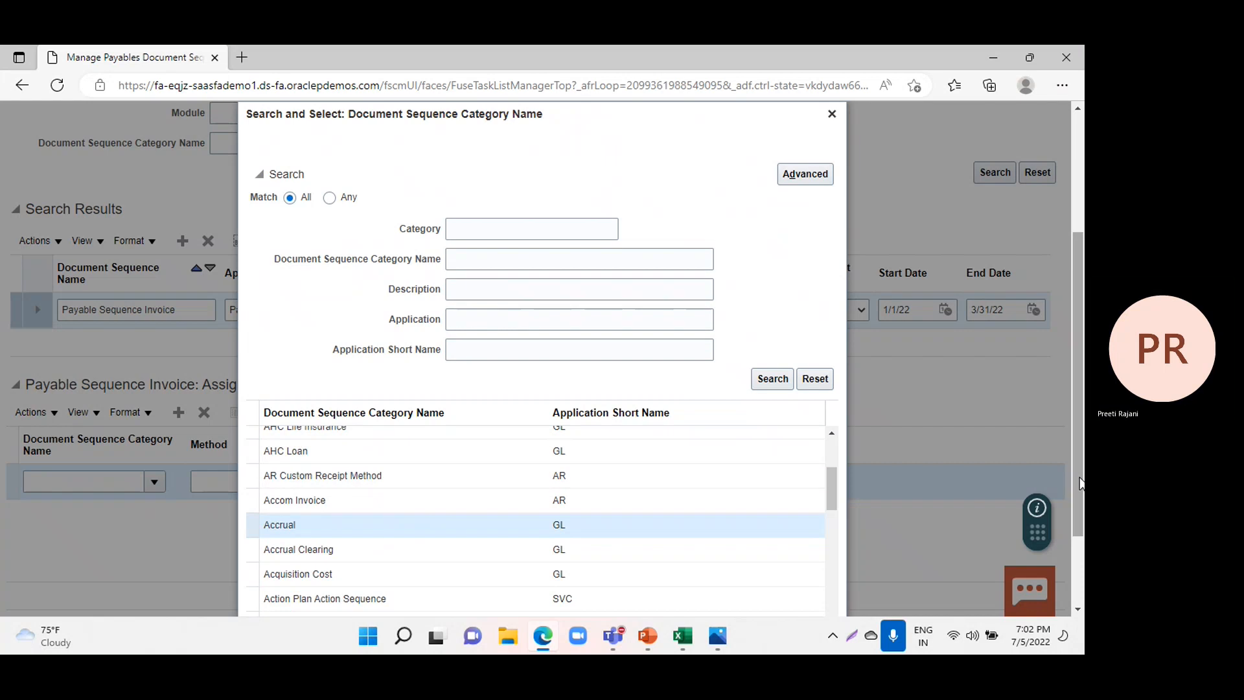
scroll(884, 562, down, 2)
click(778, 595)
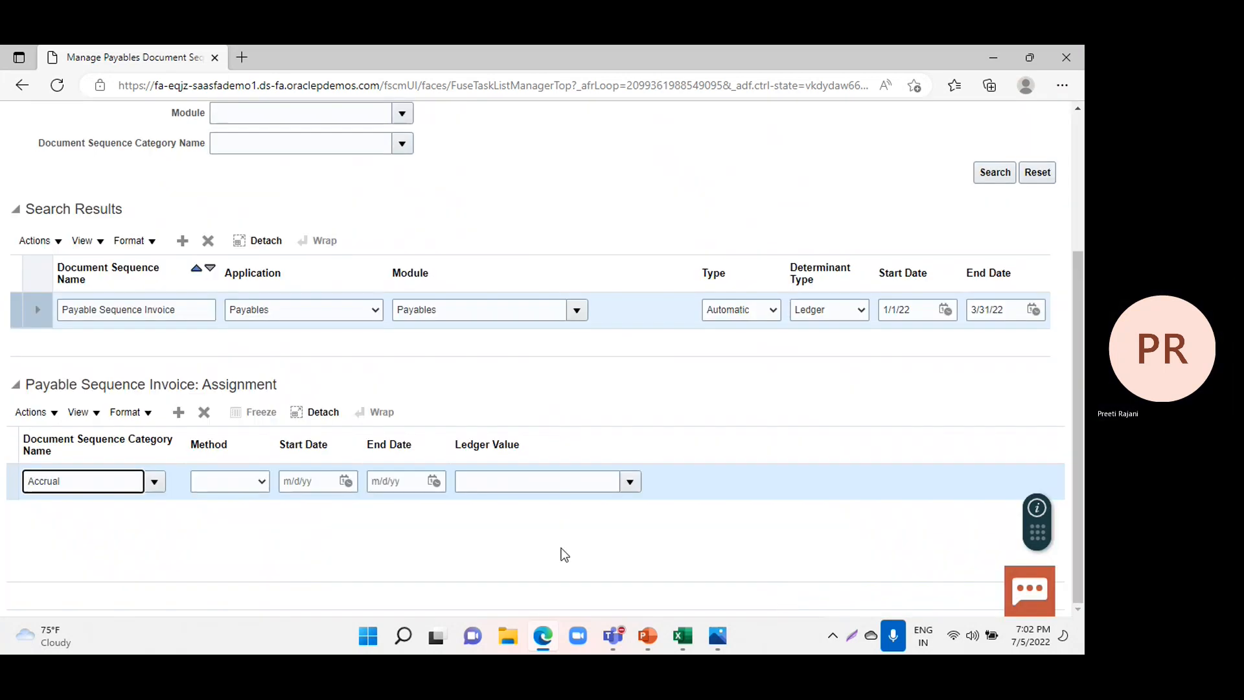
Complete the Accrual assignment row with the Automatic method, dates from 1/1/22 to 3/31/22 and Australia Primary Ledger as ledger value.
click(242, 488)
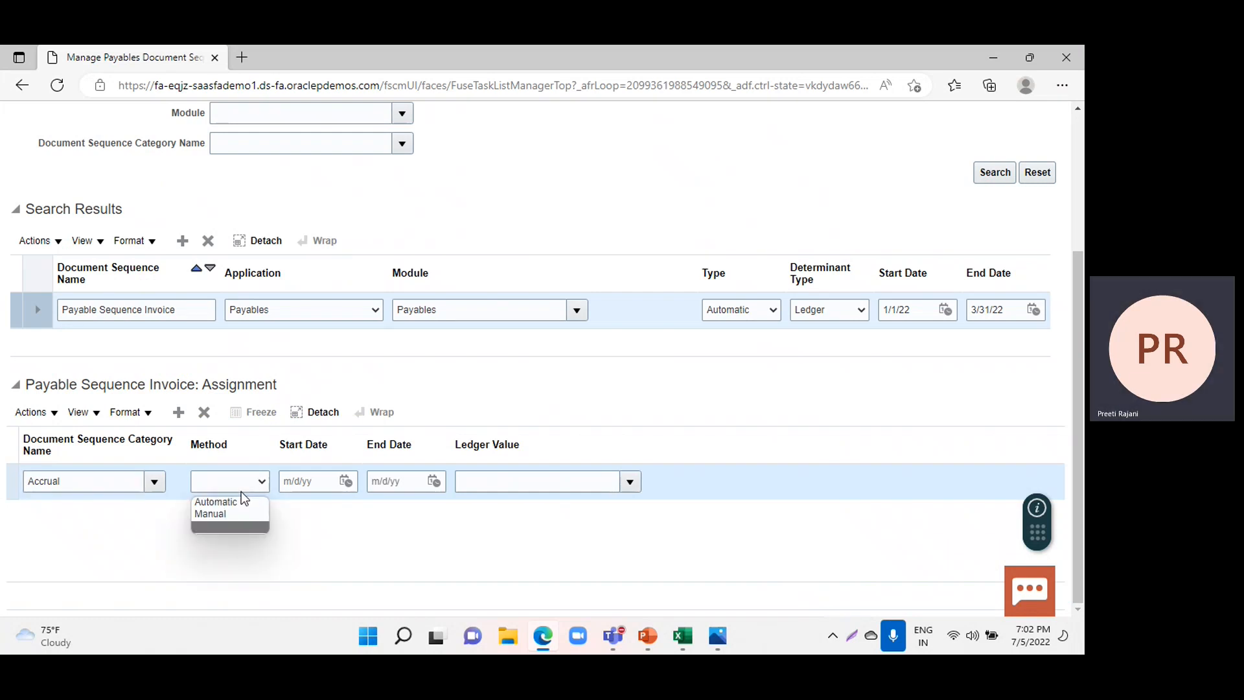
click(240, 502)
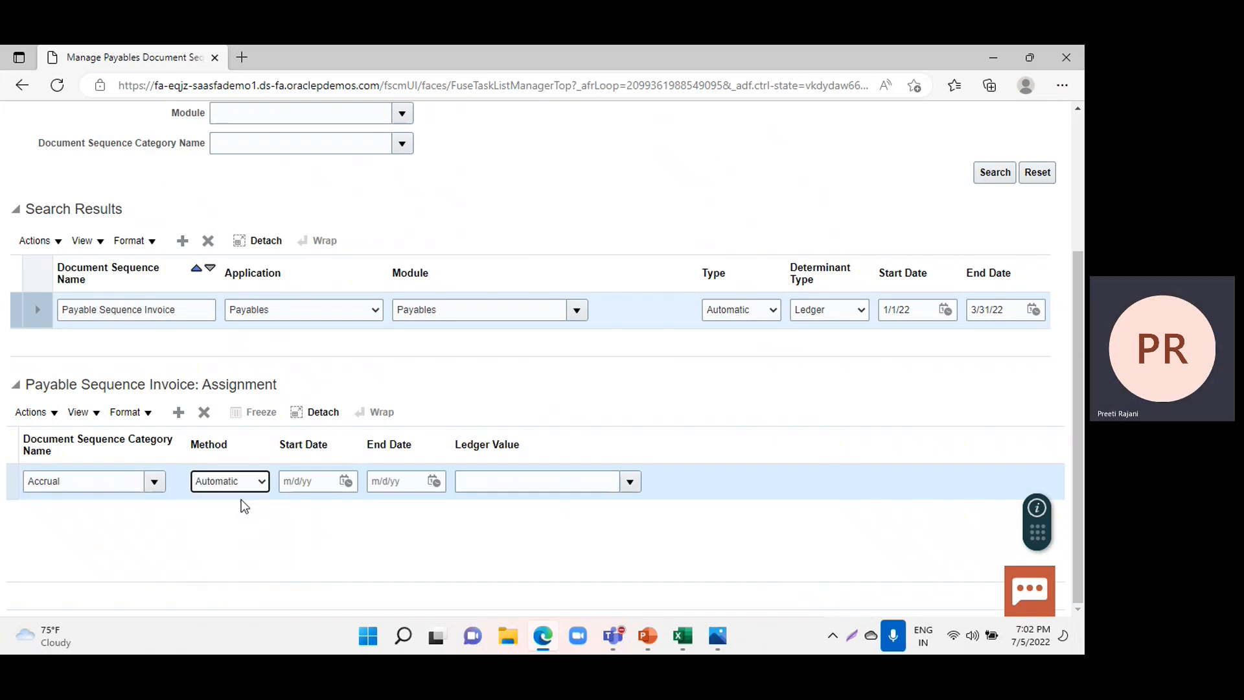
click(301, 483)
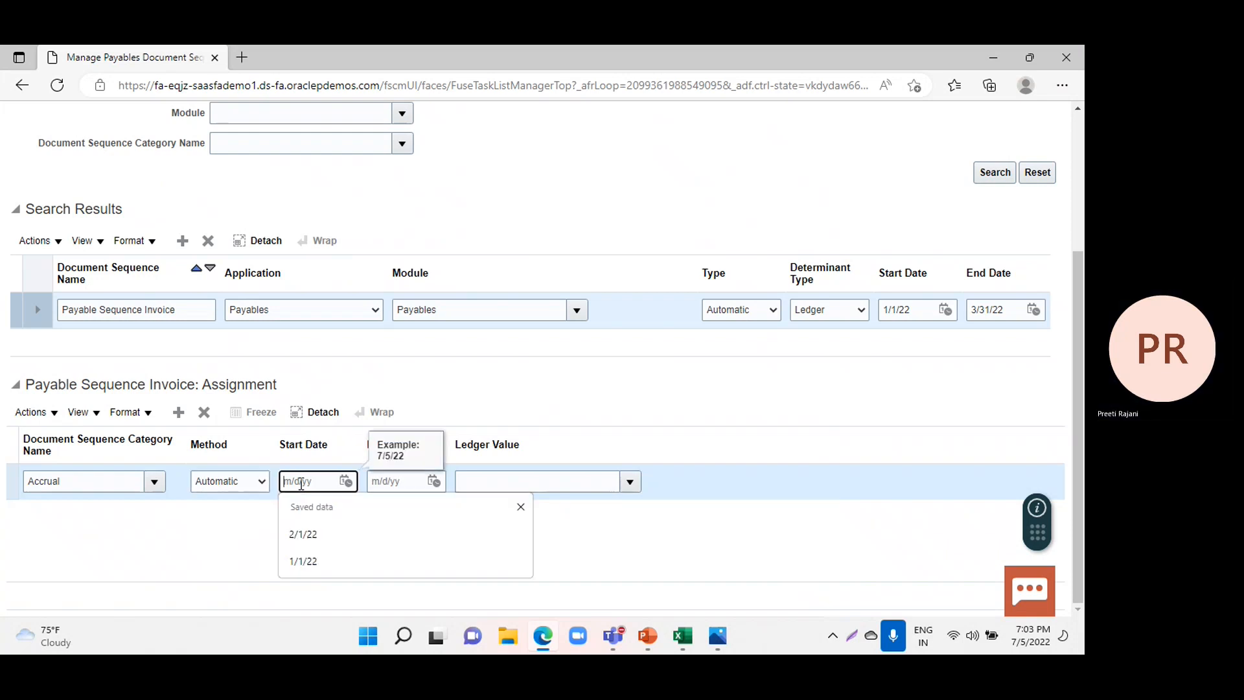
text(1/1/22)
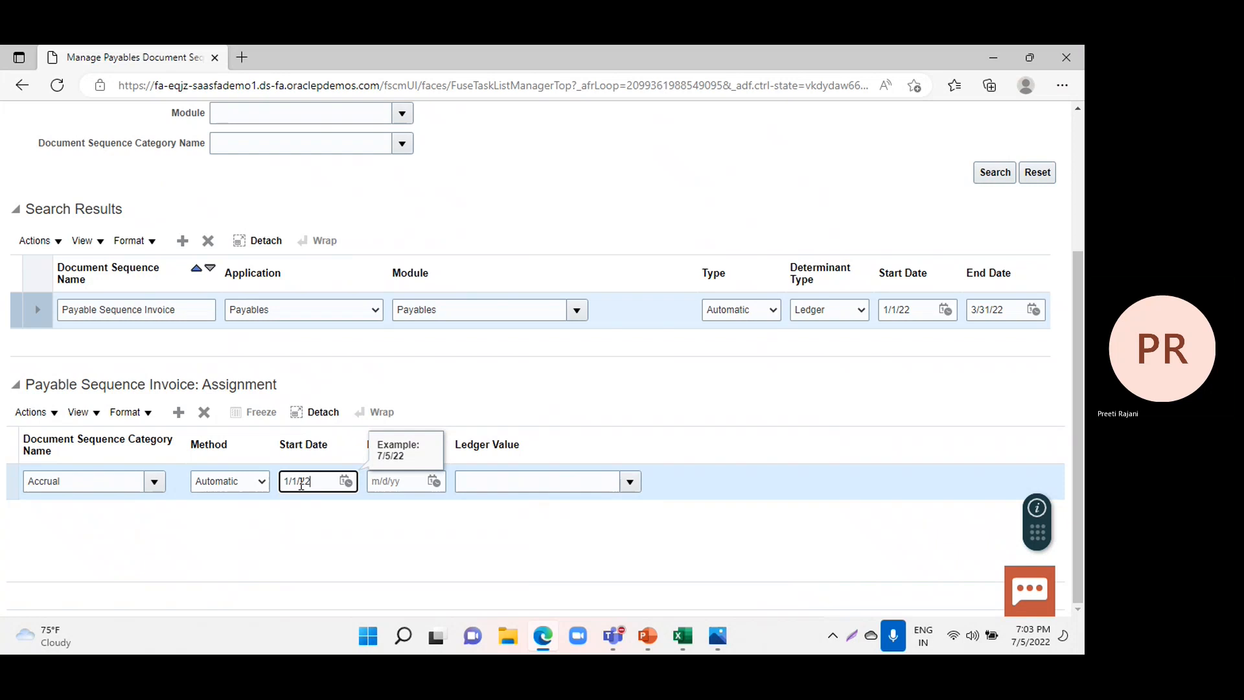
click(396, 481)
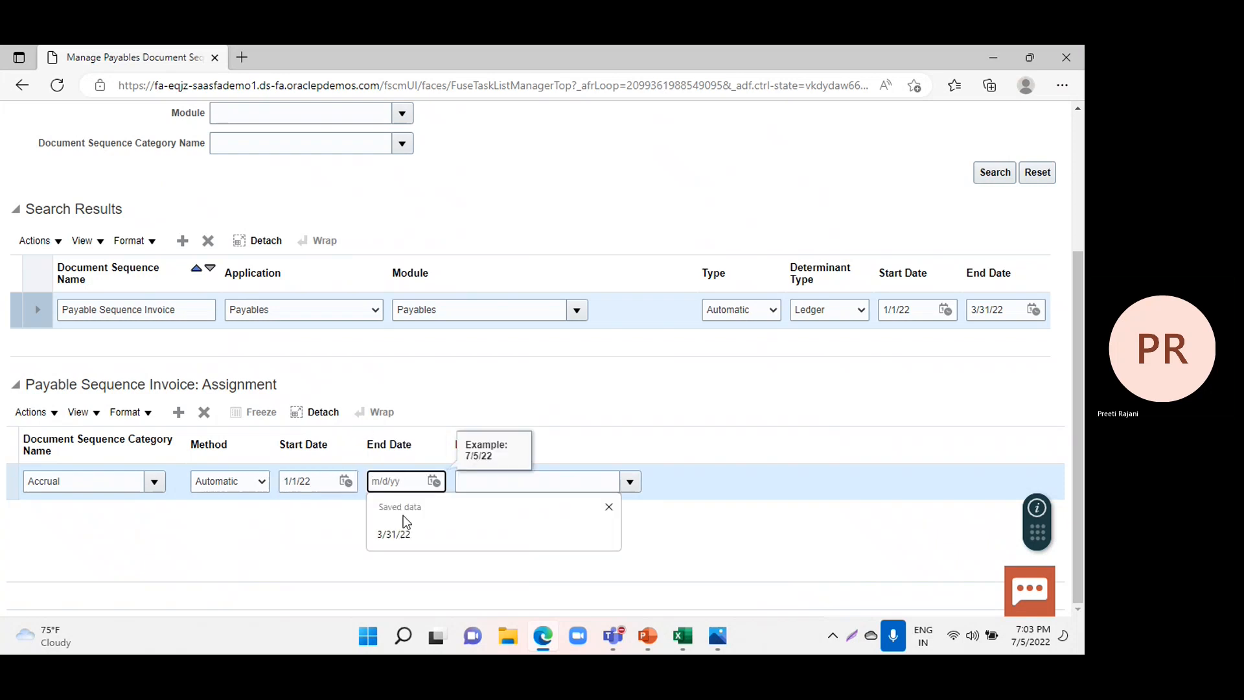
click(404, 530)
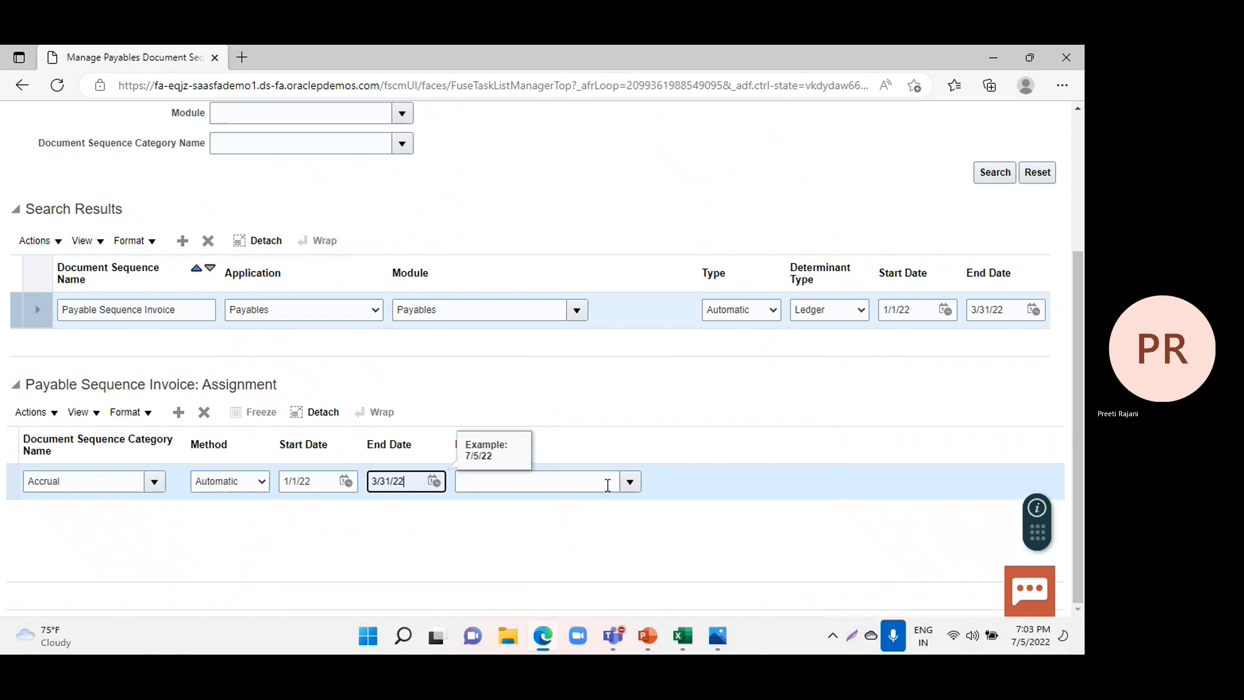
click(629, 481)
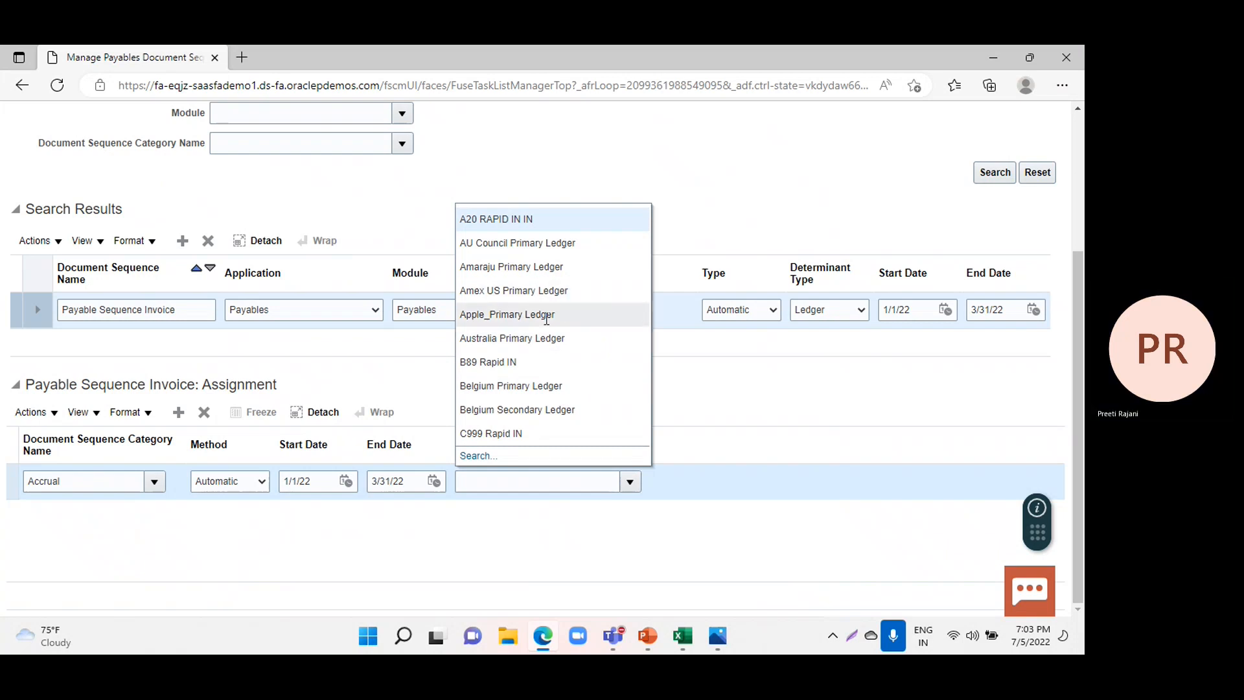
click(523, 337)
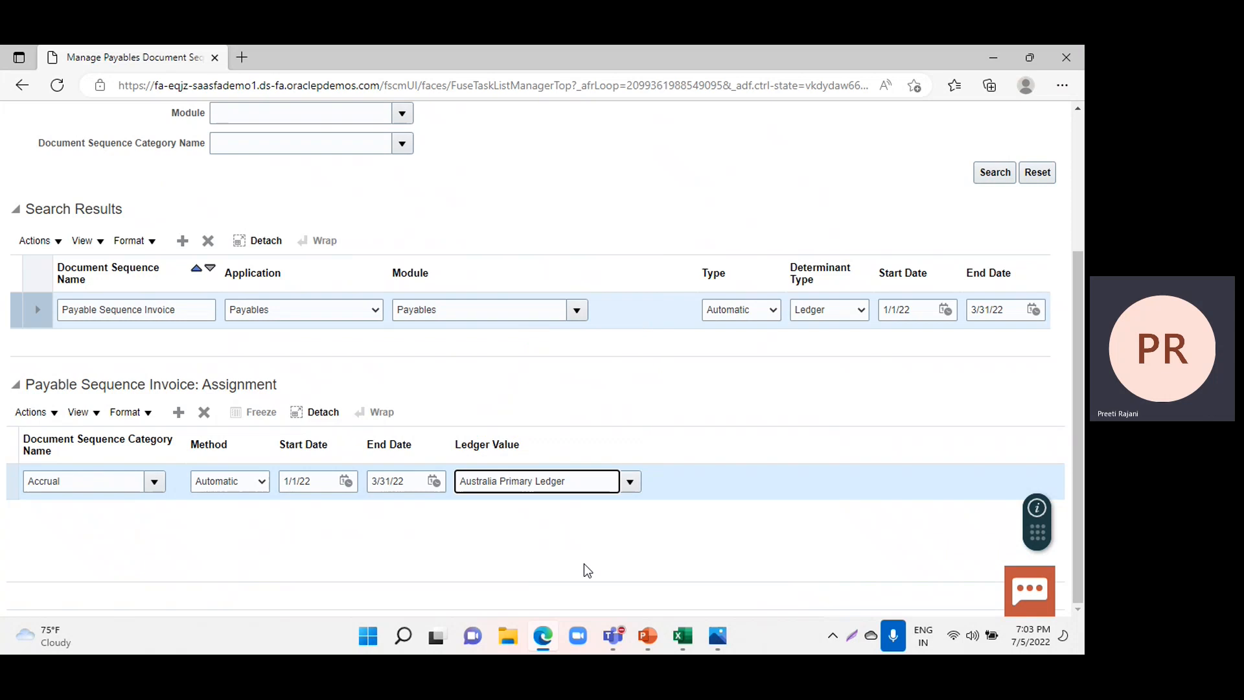
Save and close the payables document sequences and exit the FIN Implementation Project.
scroll(590, 561, up, 3)
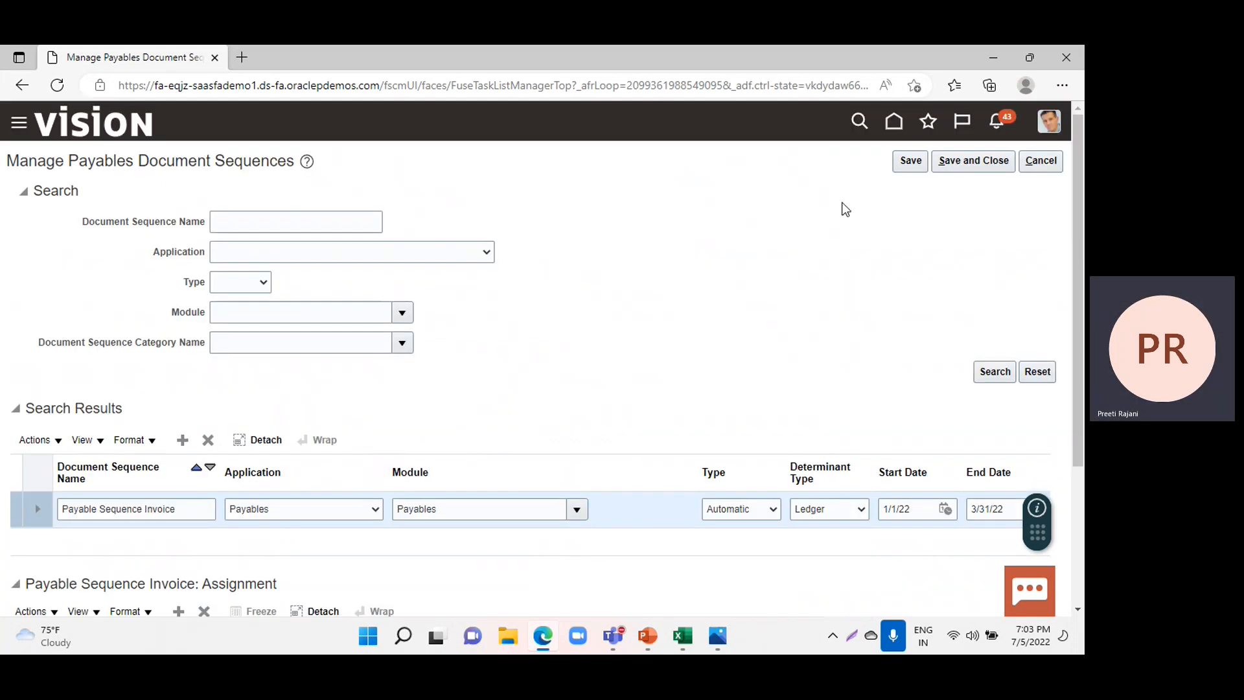
click(983, 166)
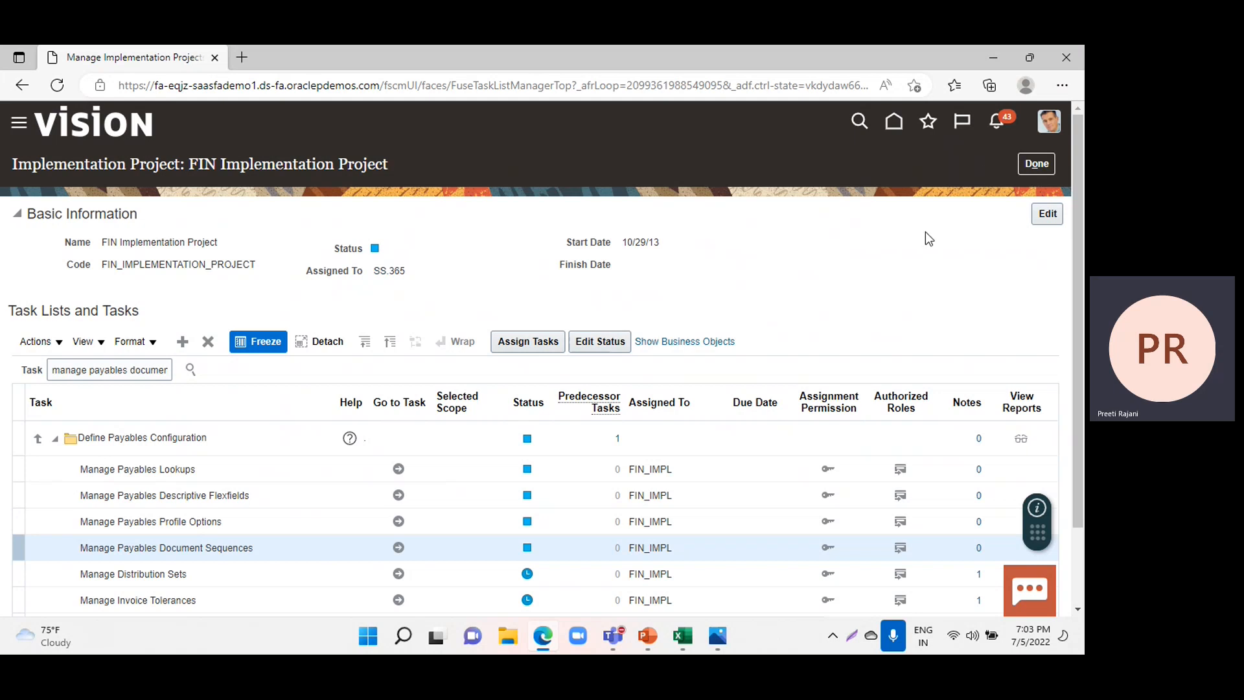
click(1036, 163)
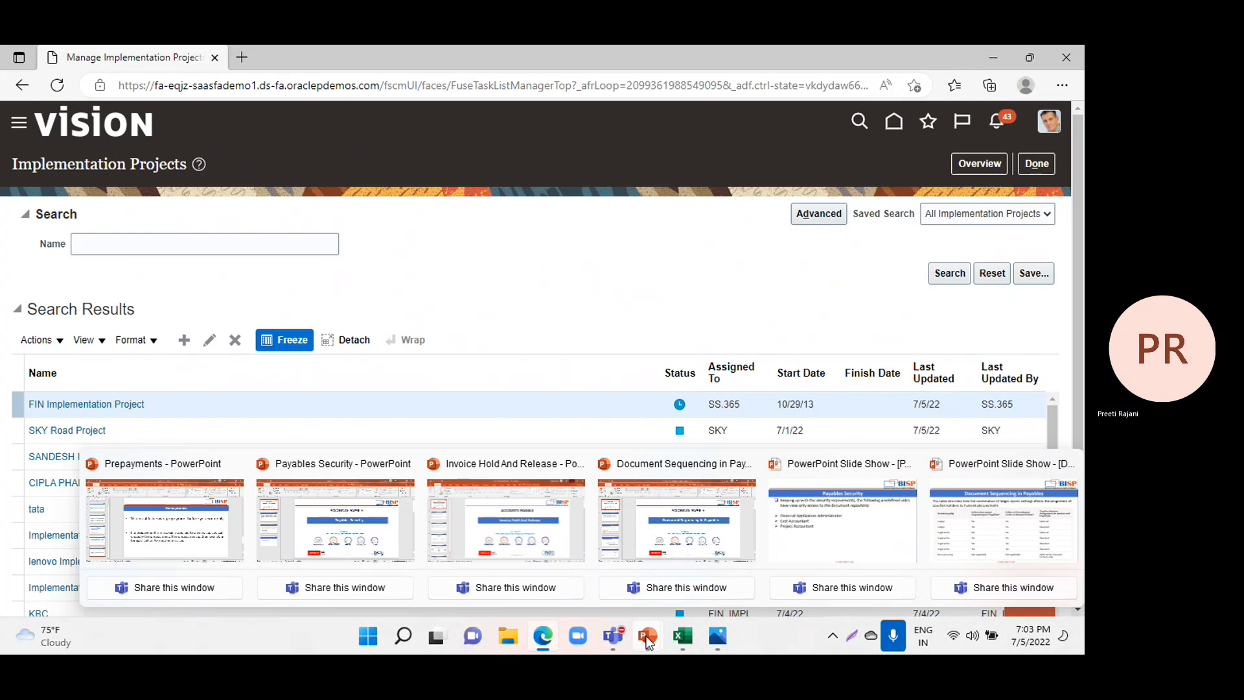
Switch to the Invoice Hold And Release presentation in PowerPoint and run its slide show, advancing to the second slide.
click(647, 635)
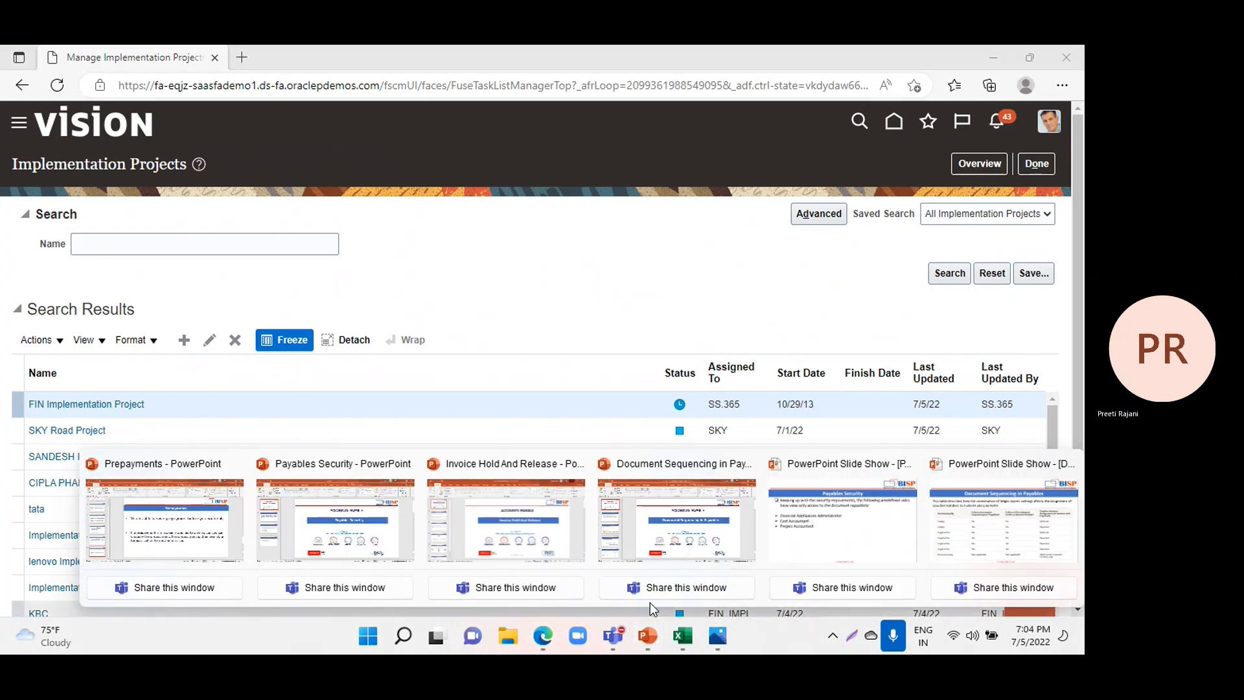
click(570, 522)
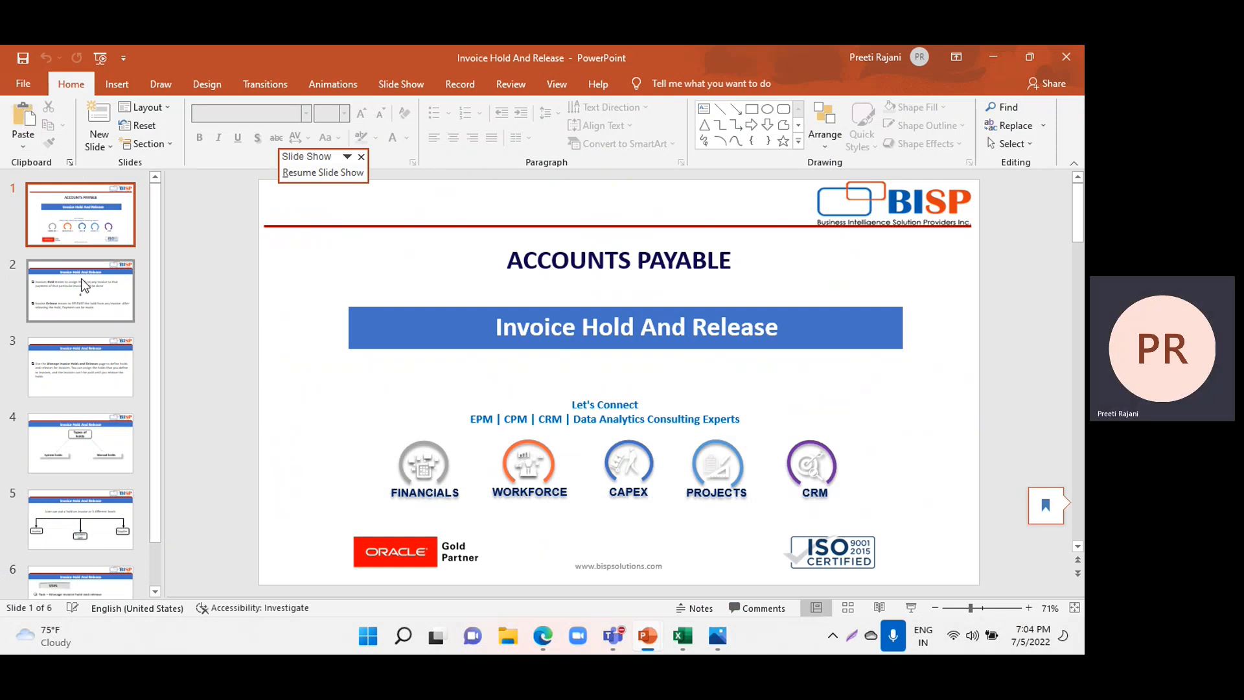
click(102, 57)
key(Right)
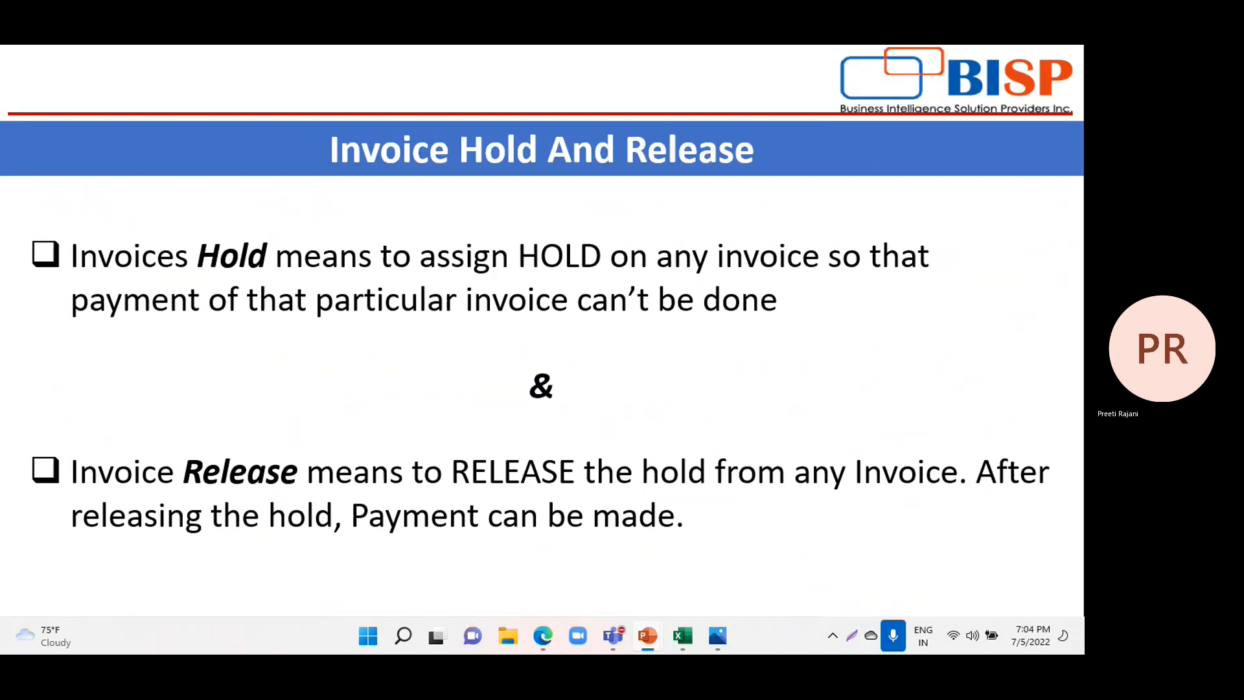
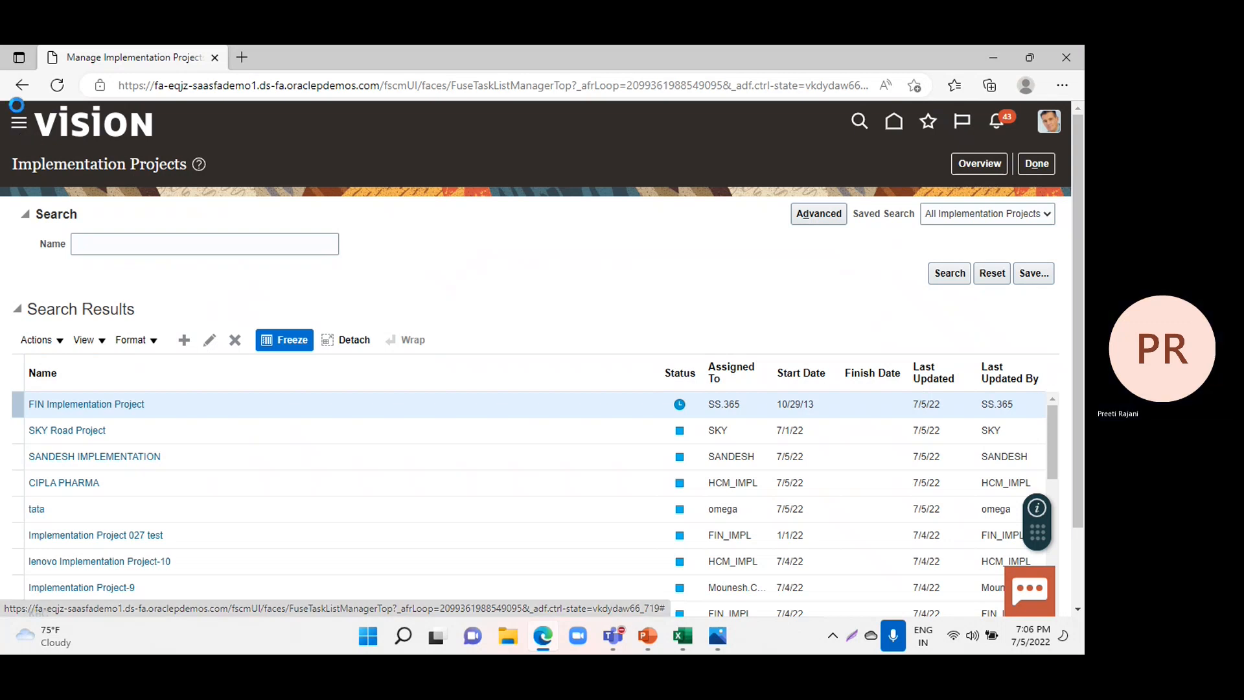
Go to the Payables Invoices work area and start creating a new invoice.
click(21, 127)
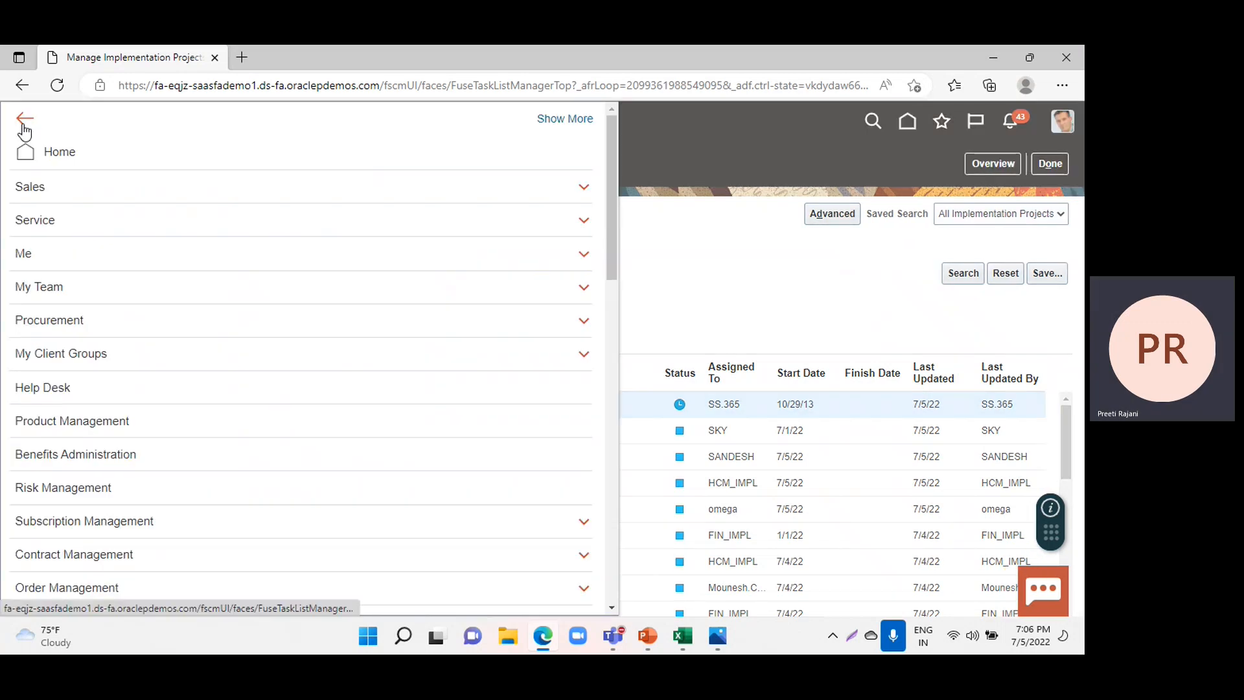
scroll(289, 283, down, 7)
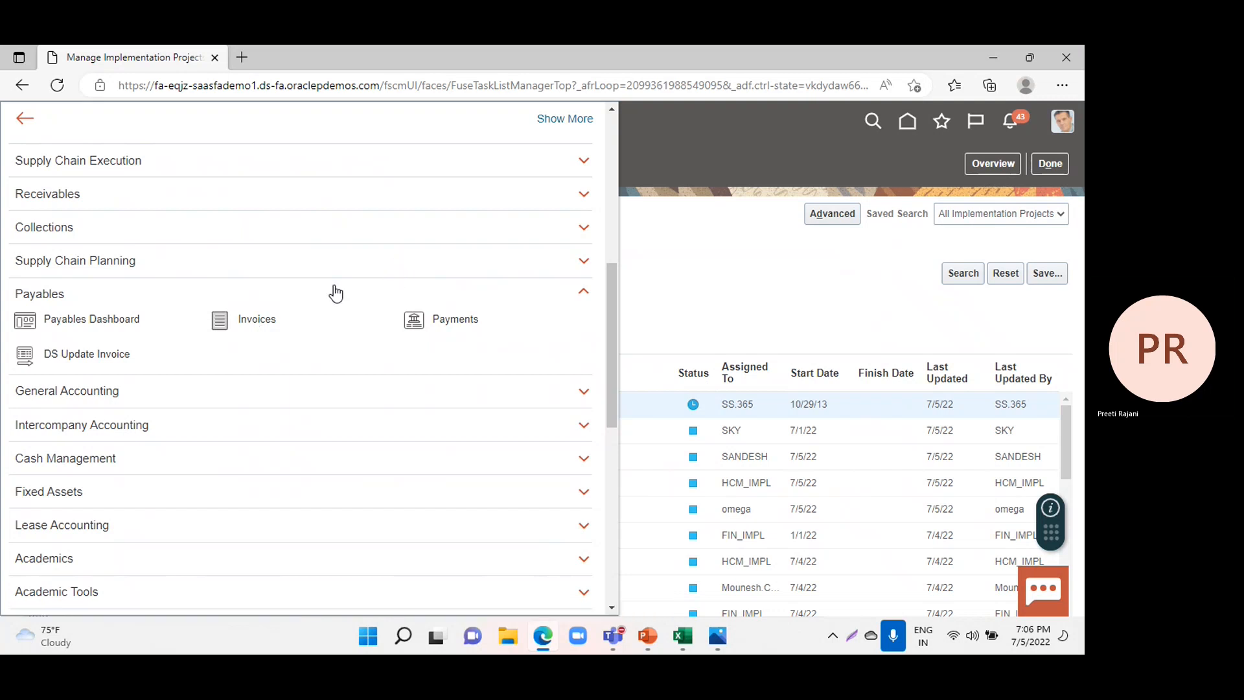
click(251, 320)
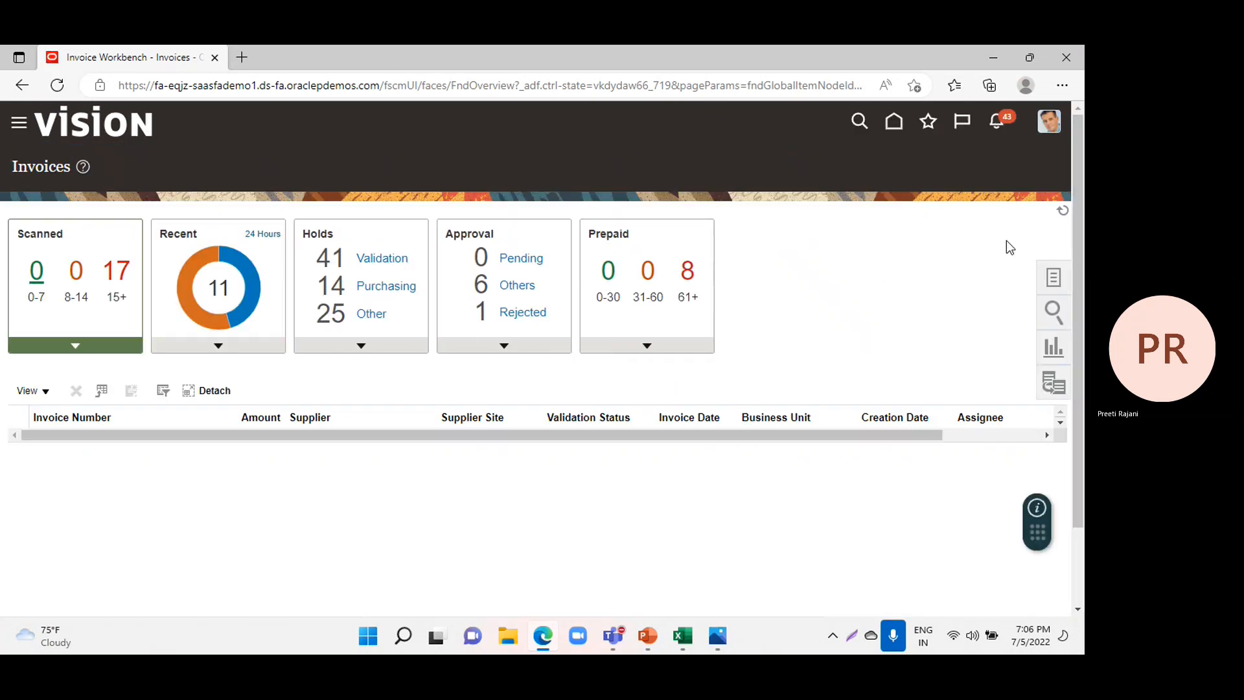
click(1050, 279)
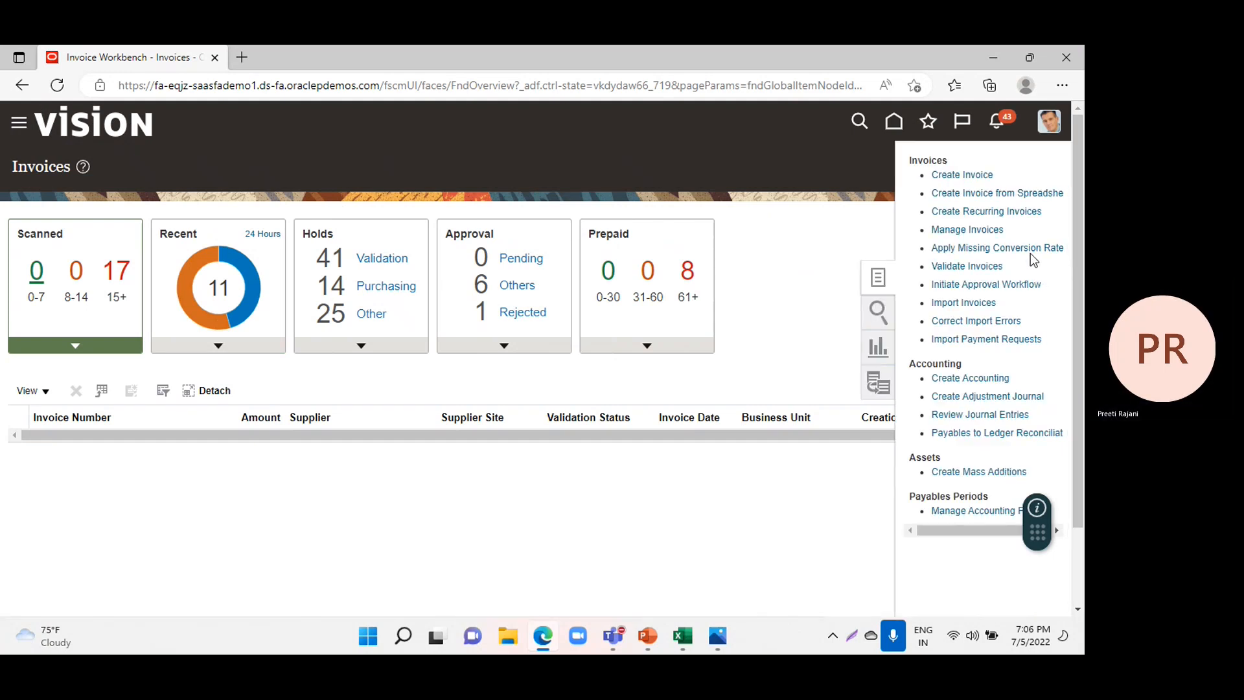
click(962, 173)
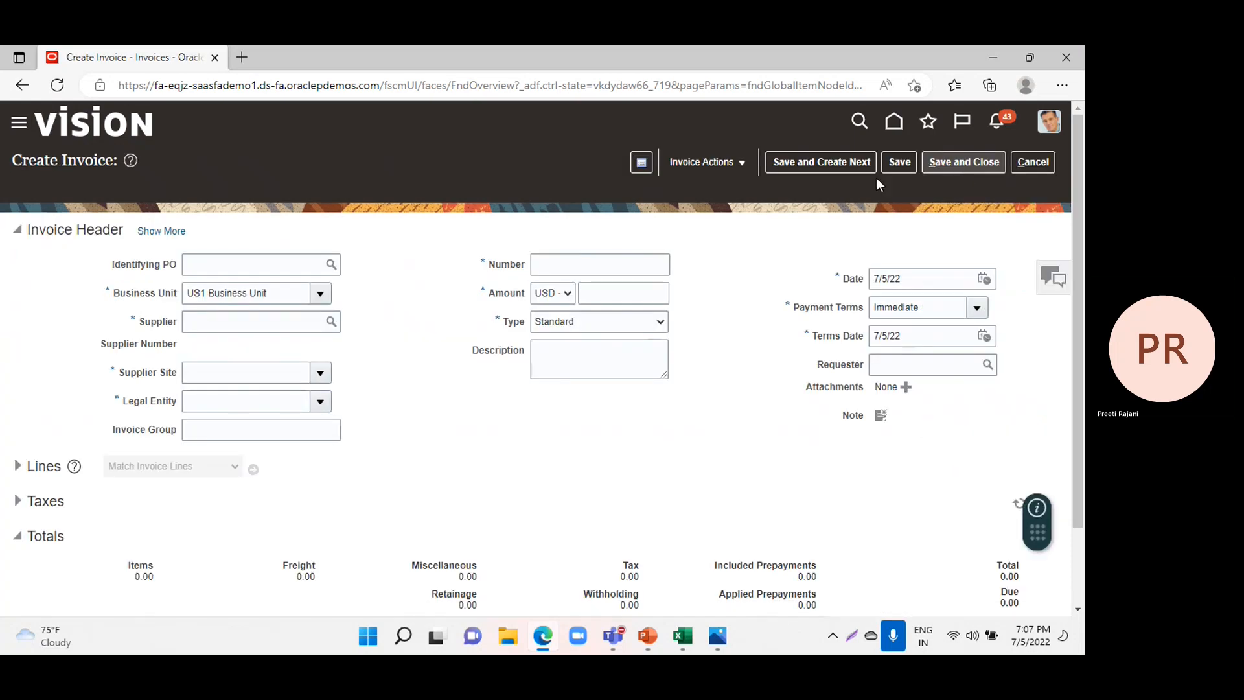
Set the new invoice's supplier to Dell Inc. from the matching supplier suggestion.
click(271, 312)
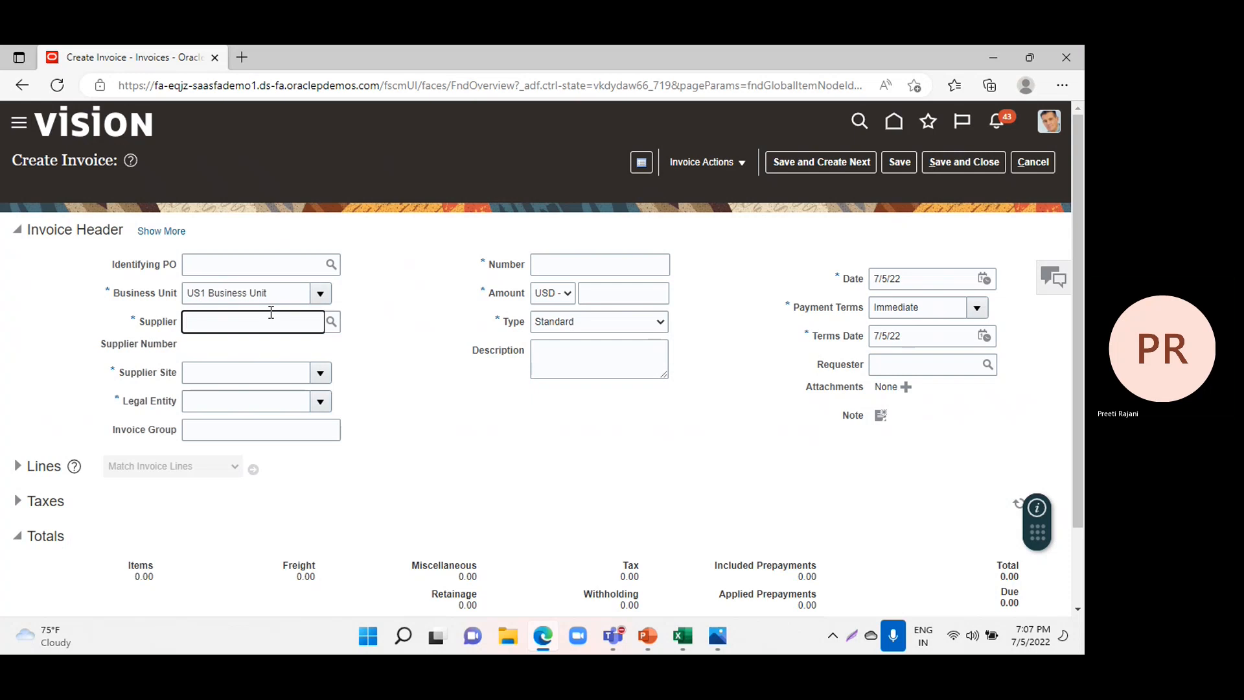
text(De)
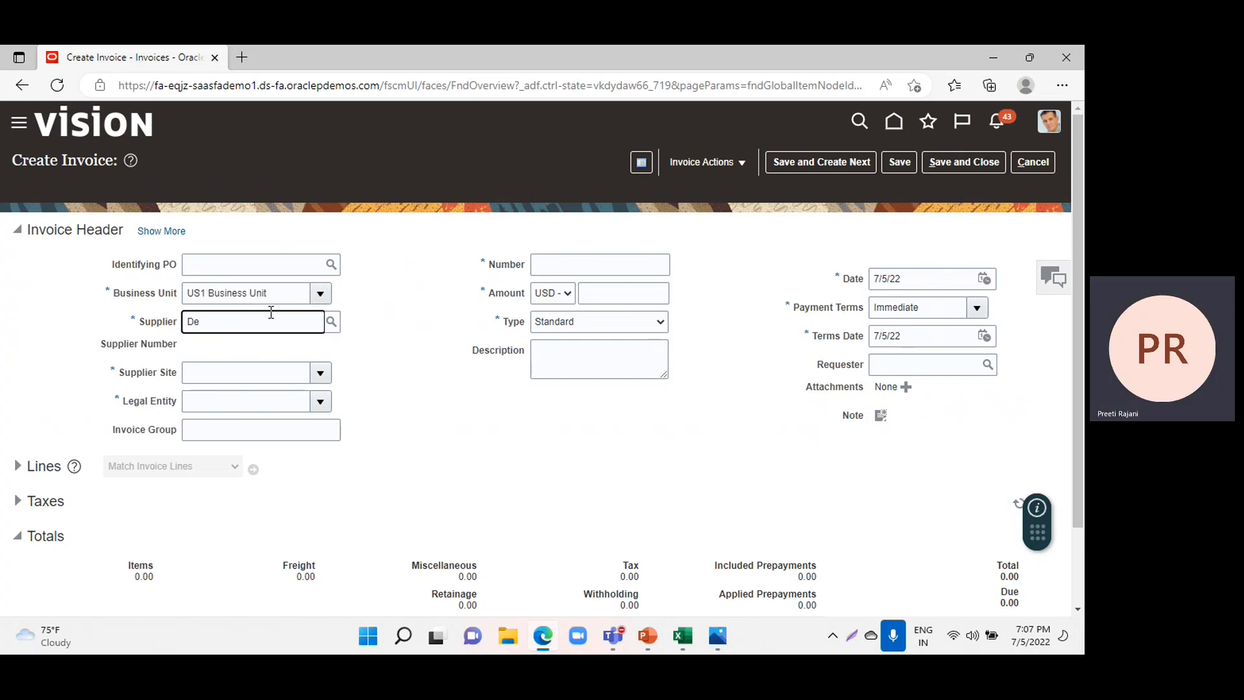
text(l)
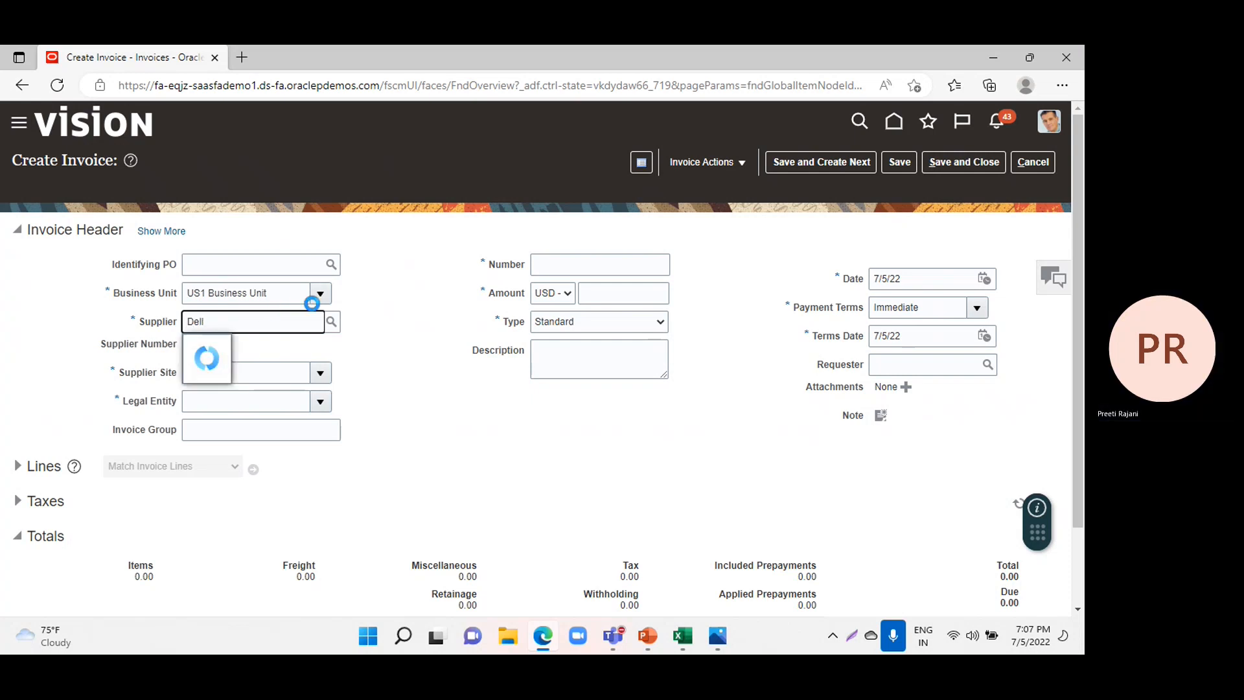
text(l)
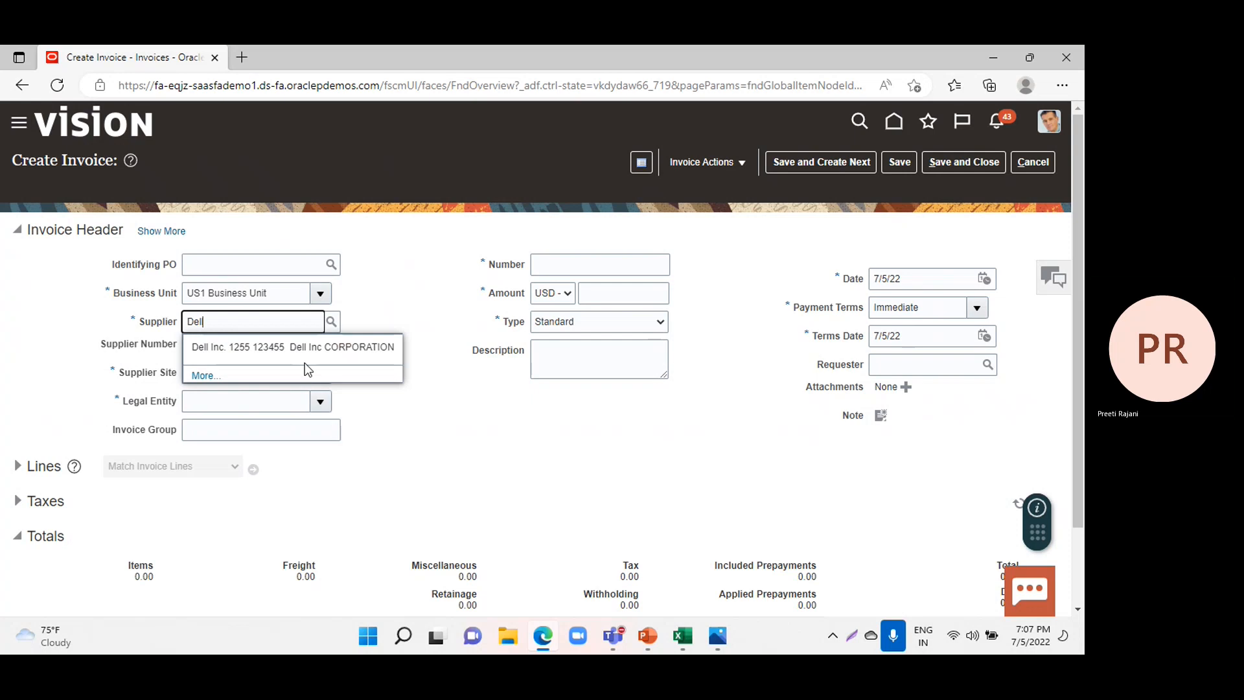
click(306, 349)
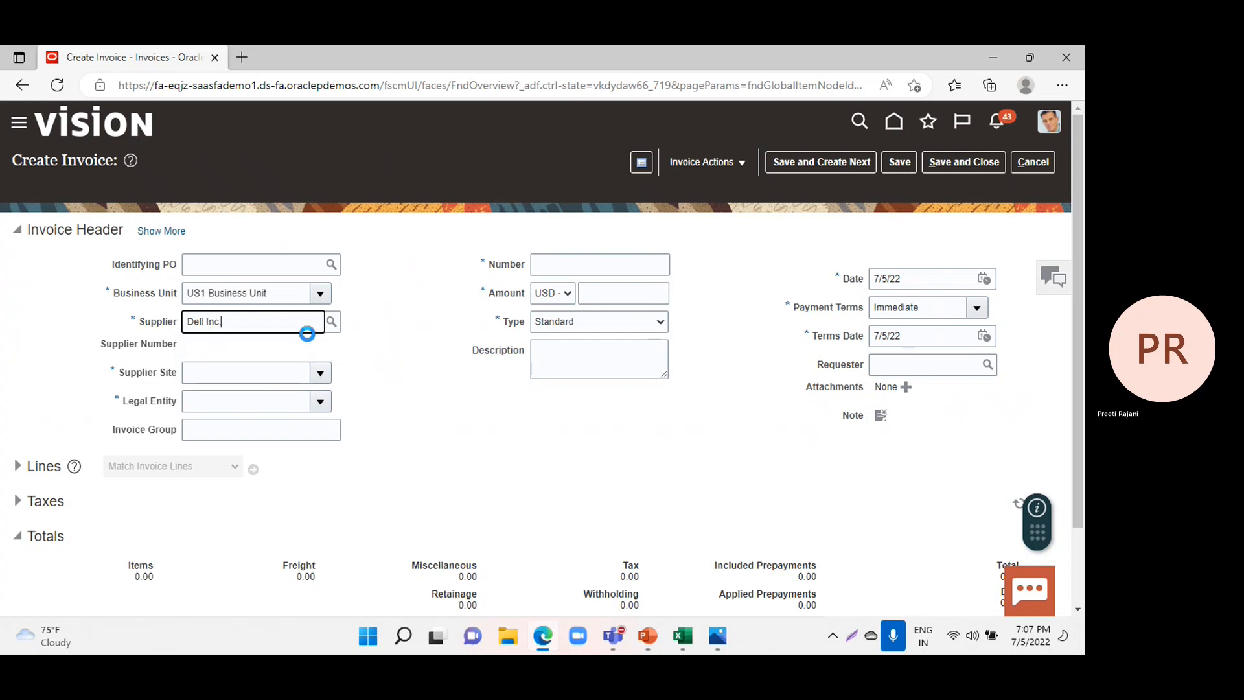
Enter LI-01 as the invoice number and 1100 USD as the invoice amount.
click(554, 268)
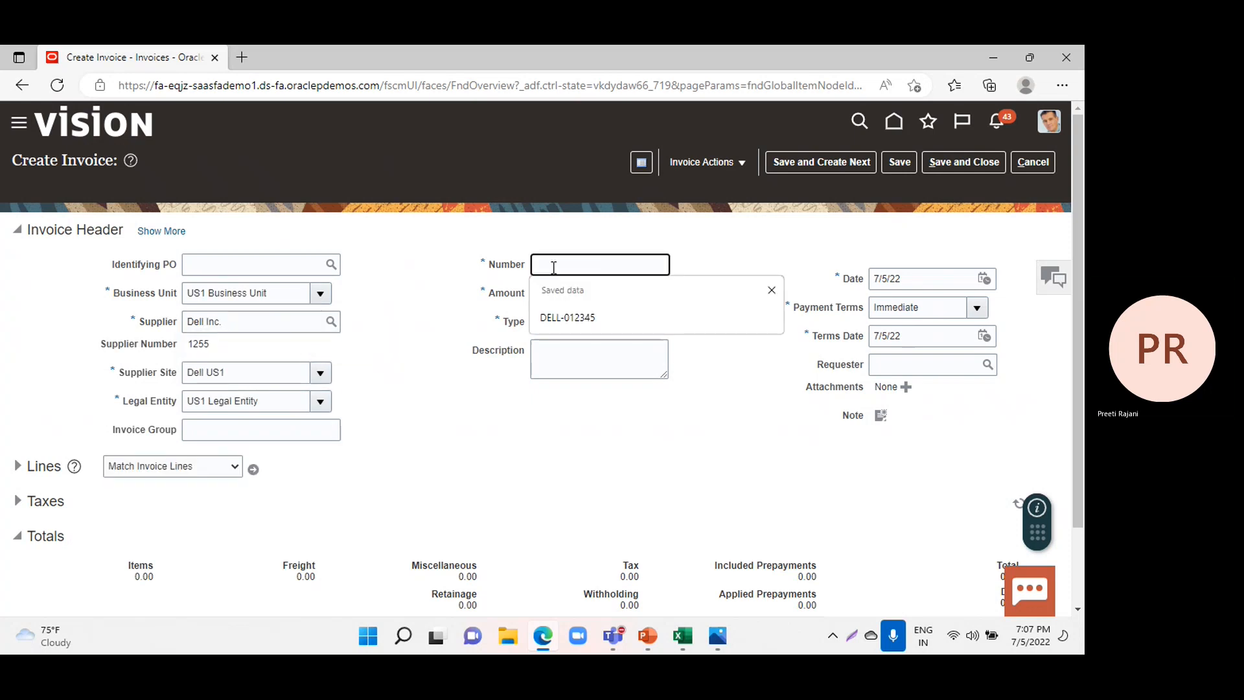
text(LI)
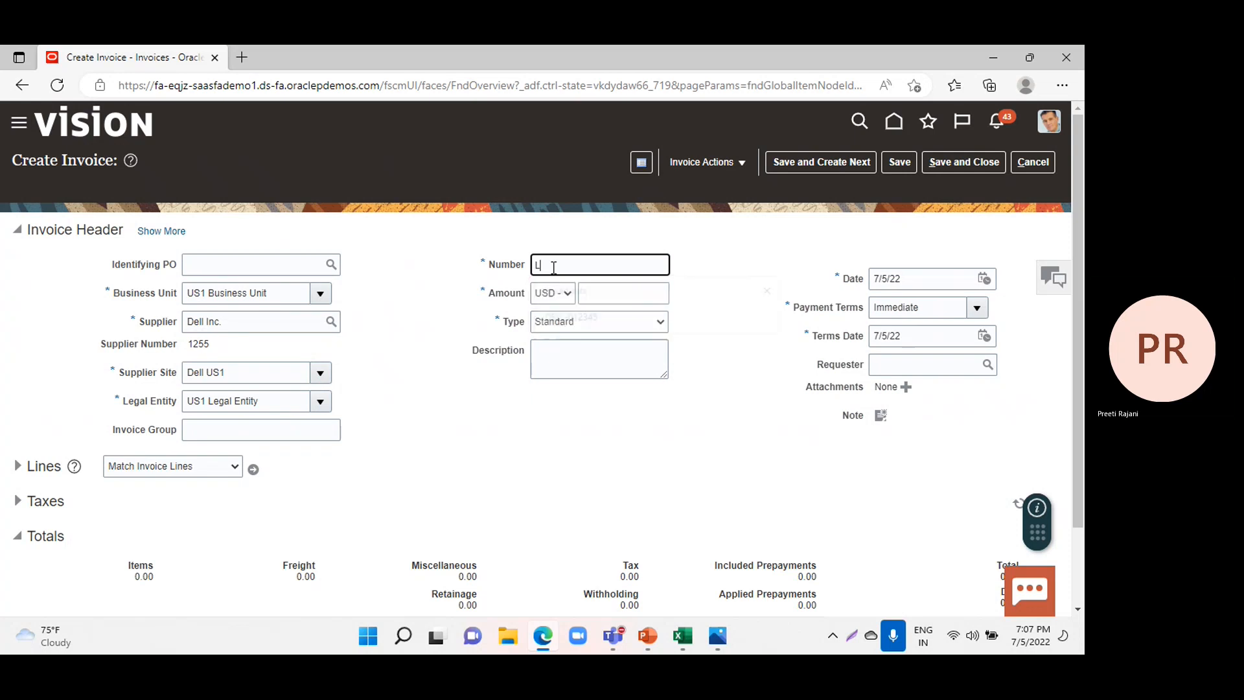
text(-01)
click(626, 292)
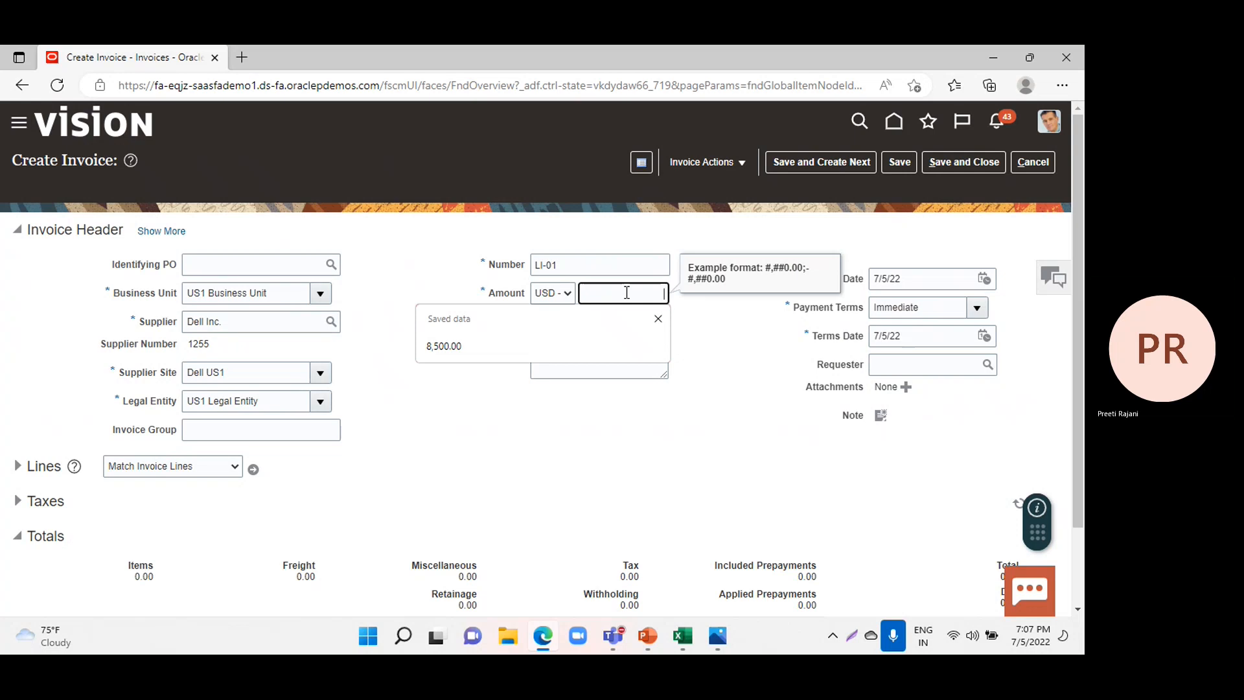
text(1100)
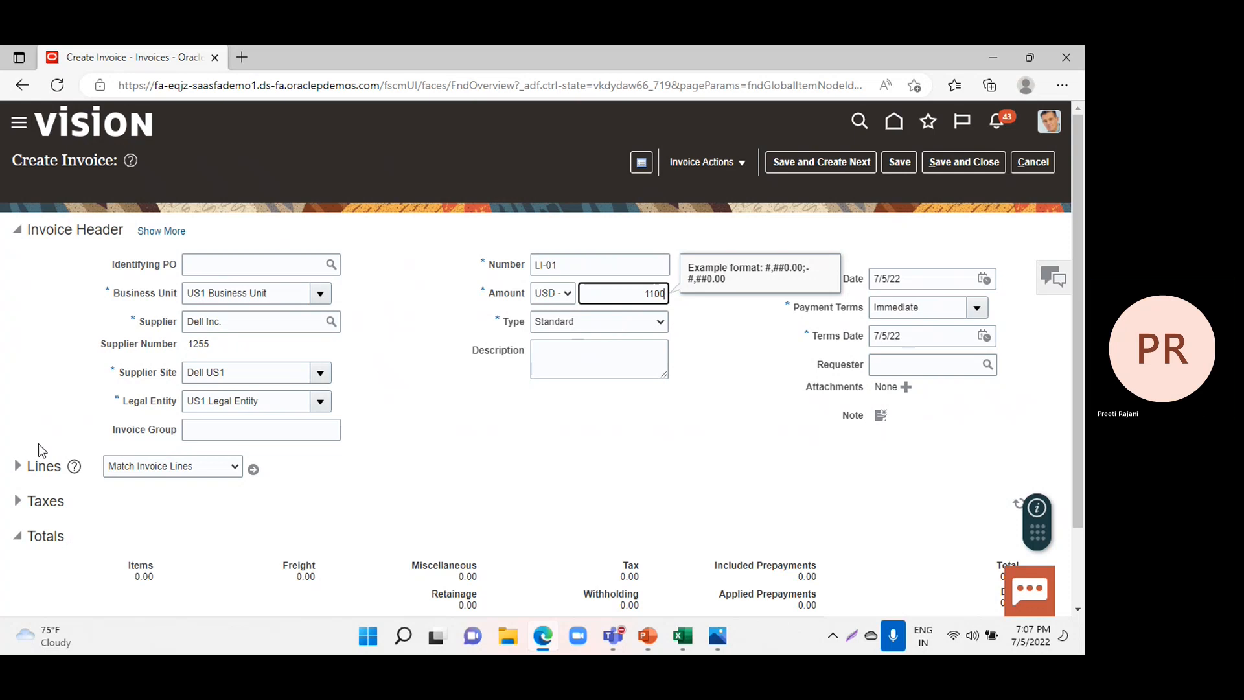
Fill in invoice line 1 with an amount of 900 and the Telephone Expense (Full) distribution set.
click(17, 468)
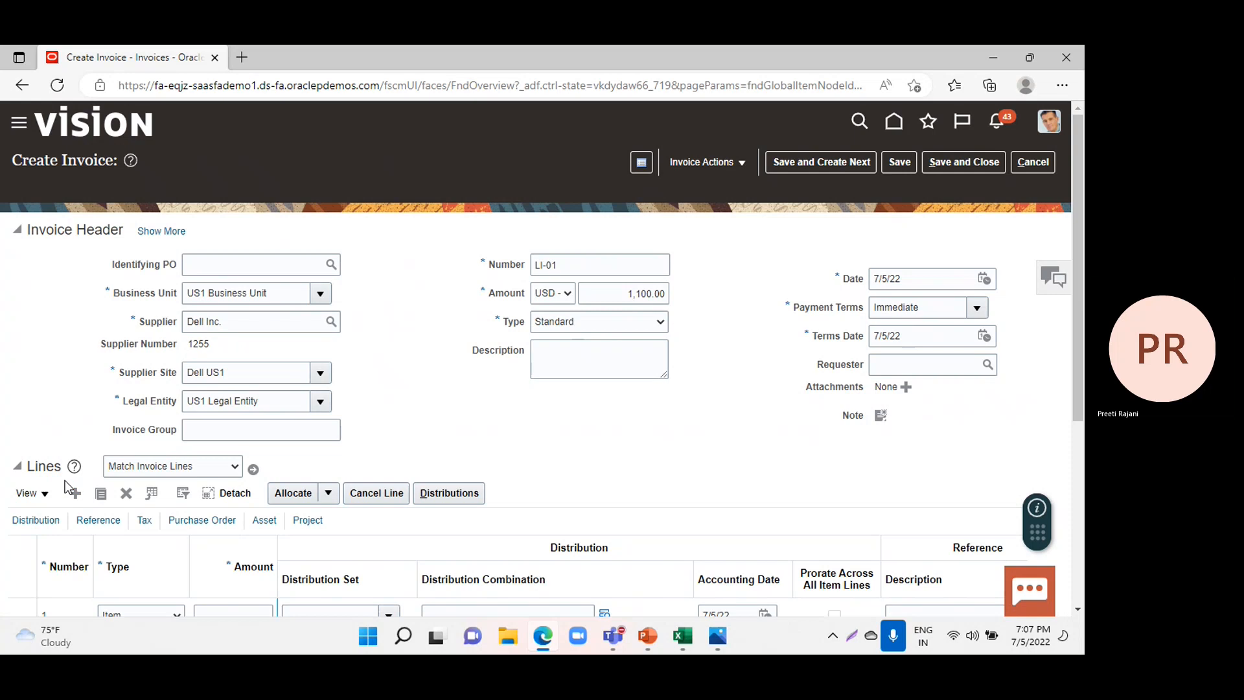
scroll(190, 518, down, 1)
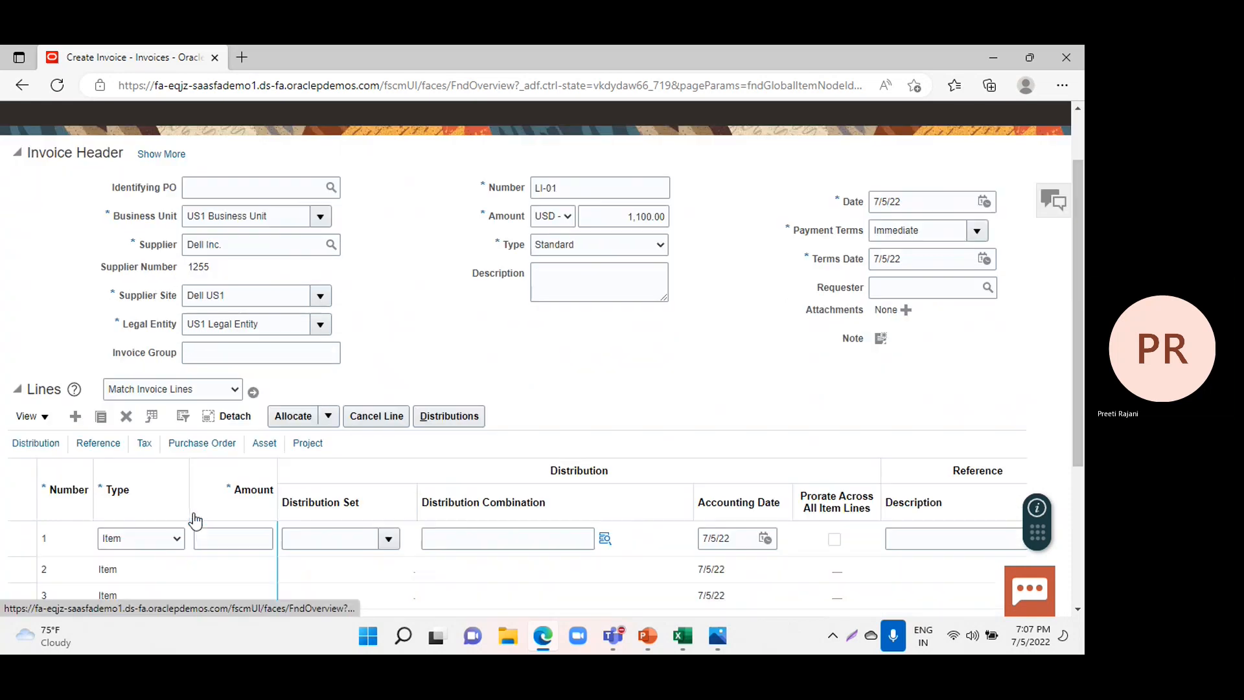
click(235, 539)
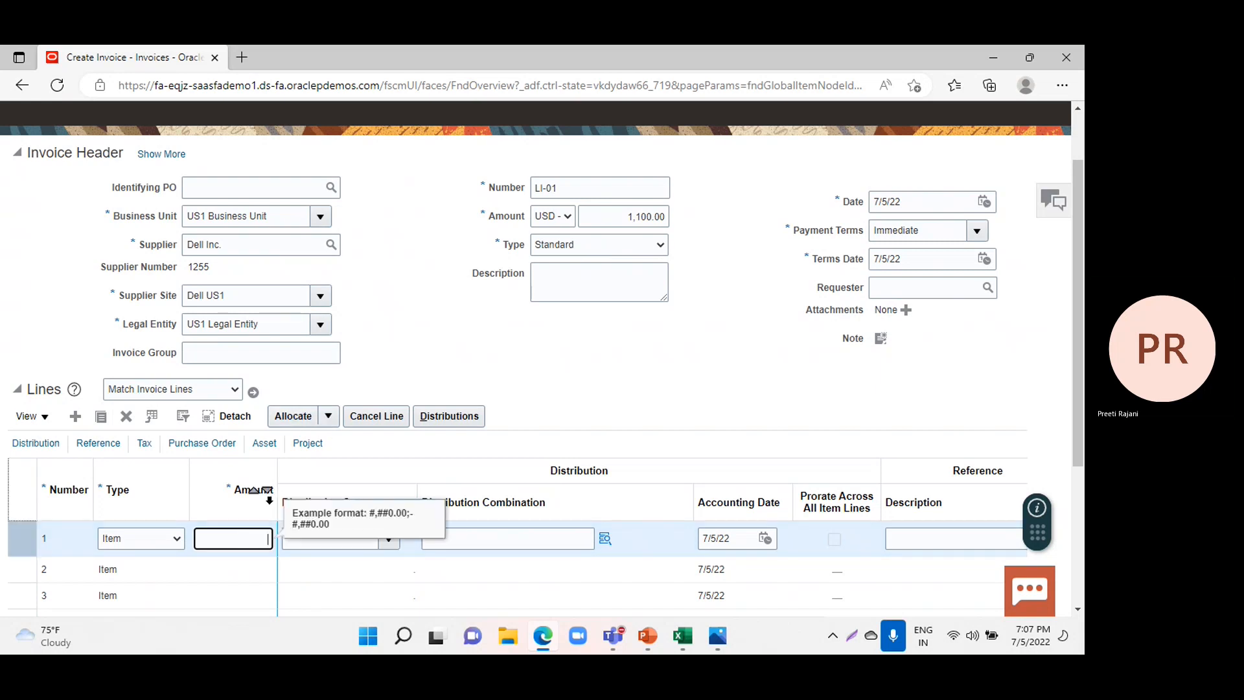
text(900)
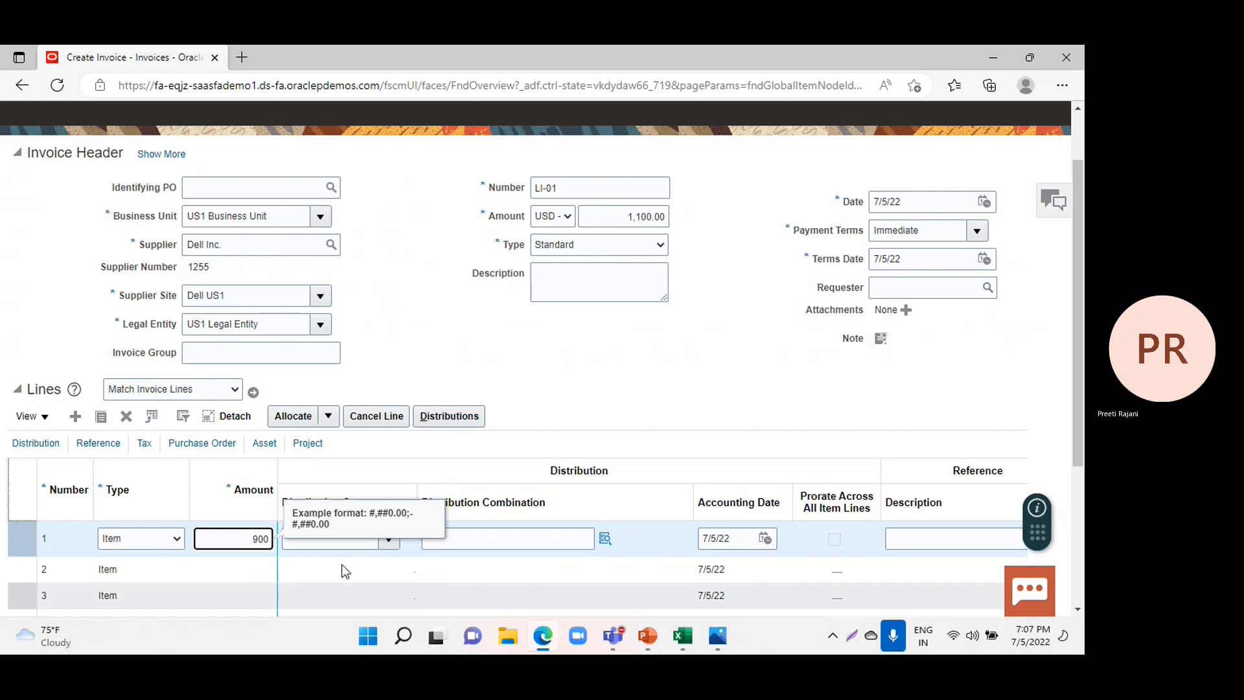
click(387, 539)
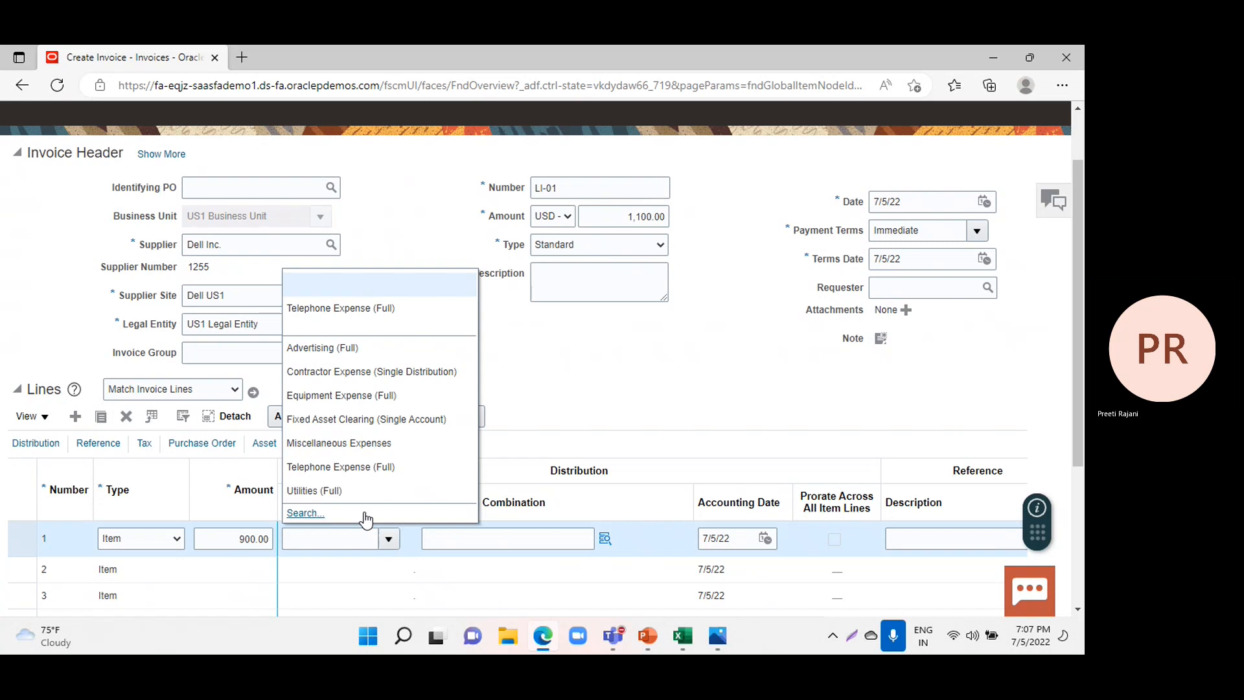
click(355, 473)
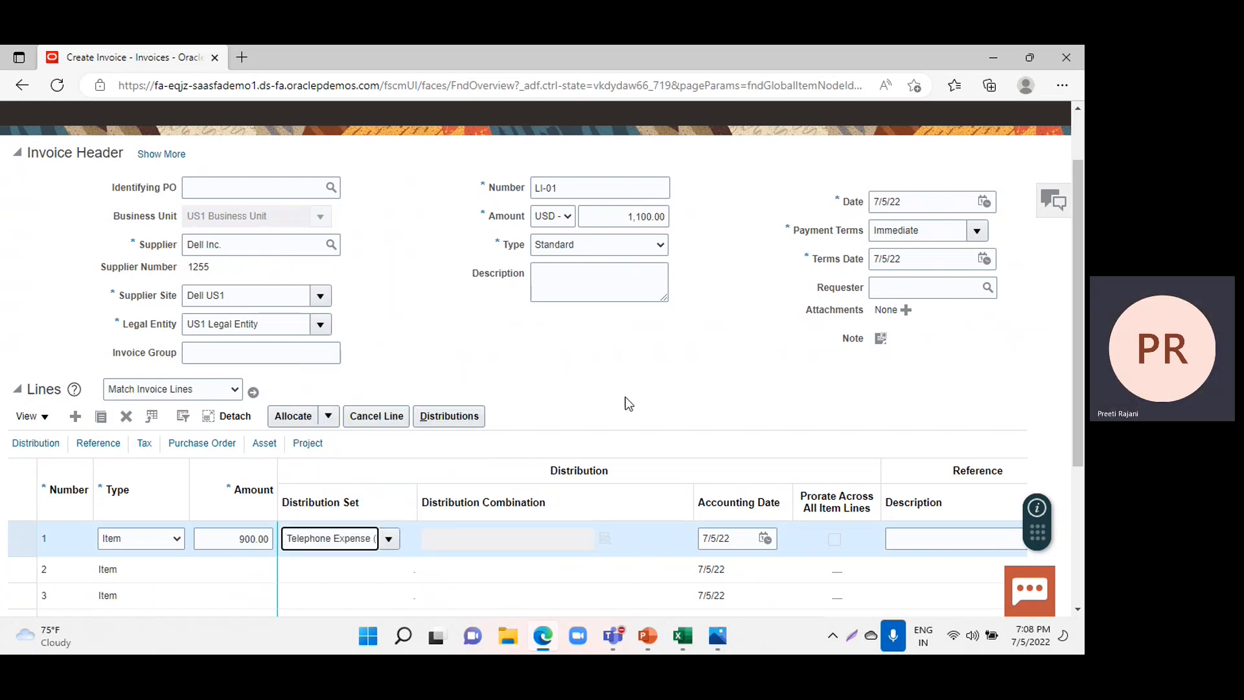
Validate invoice LI-01 and continue past the duplicate invoice warning.
scroll(732, 386, up, 2)
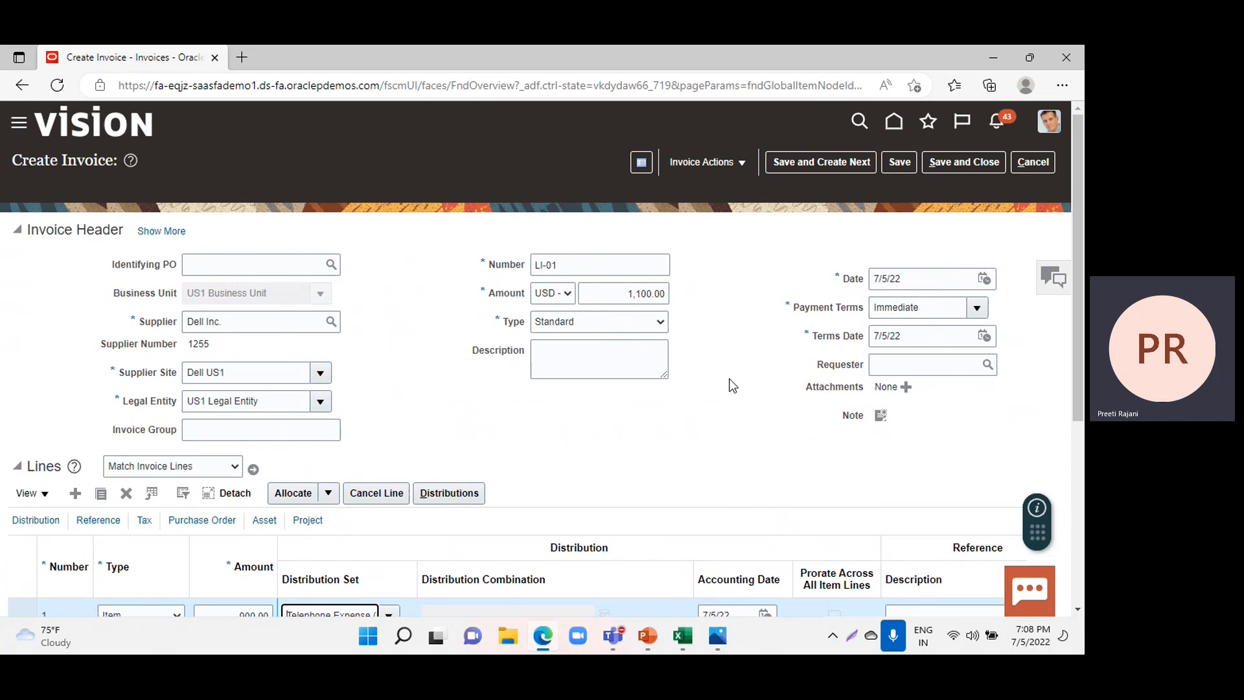
click(707, 162)
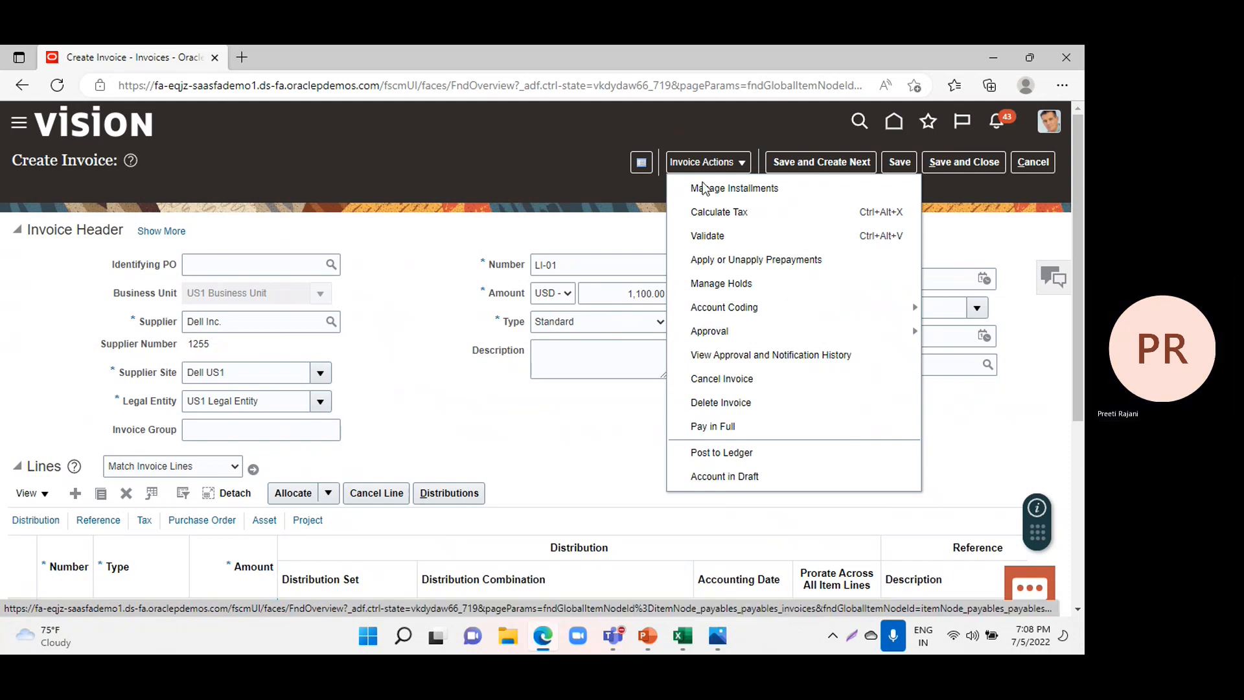
click(706, 236)
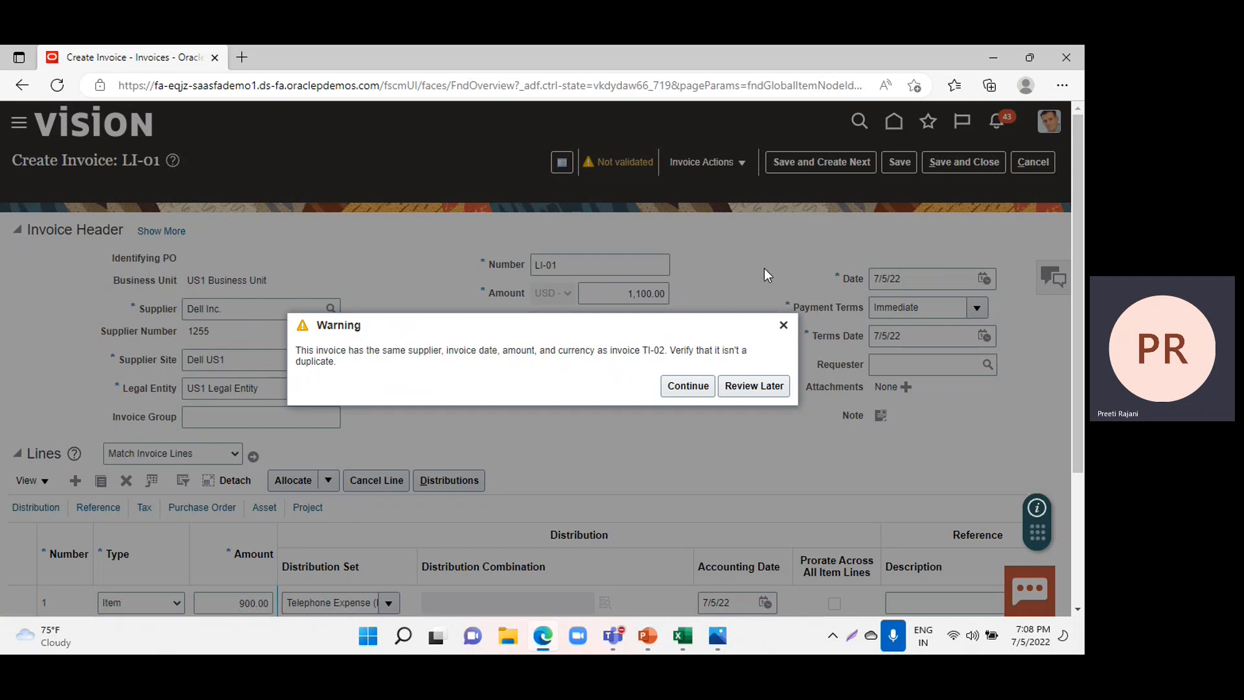
click(691, 390)
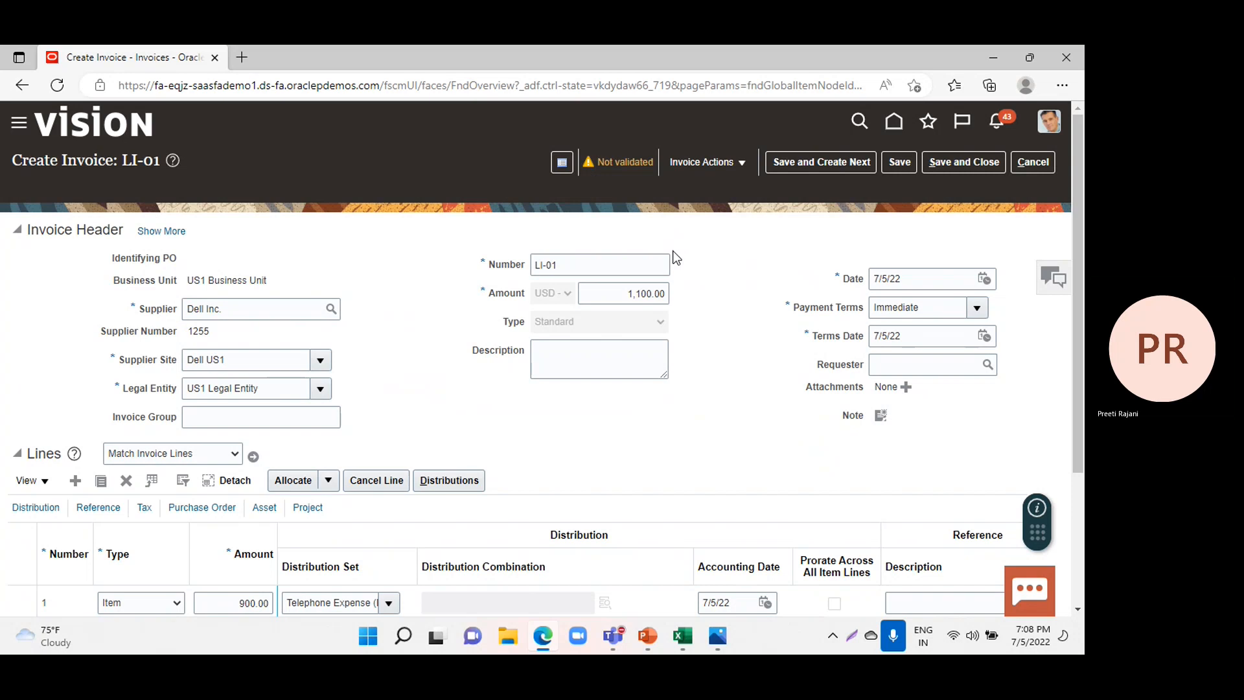
Check the validation status in the invoice summary and run validation on invoice LI-01 again.
click(631, 162)
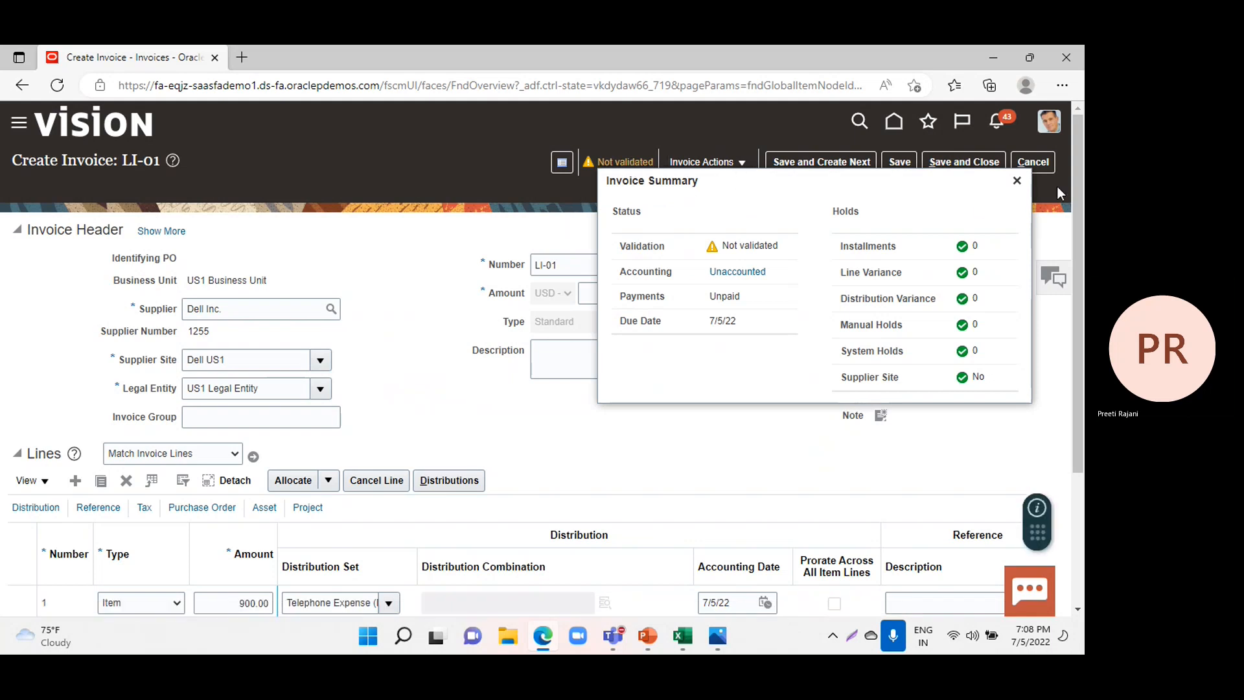
click(1017, 182)
click(706, 162)
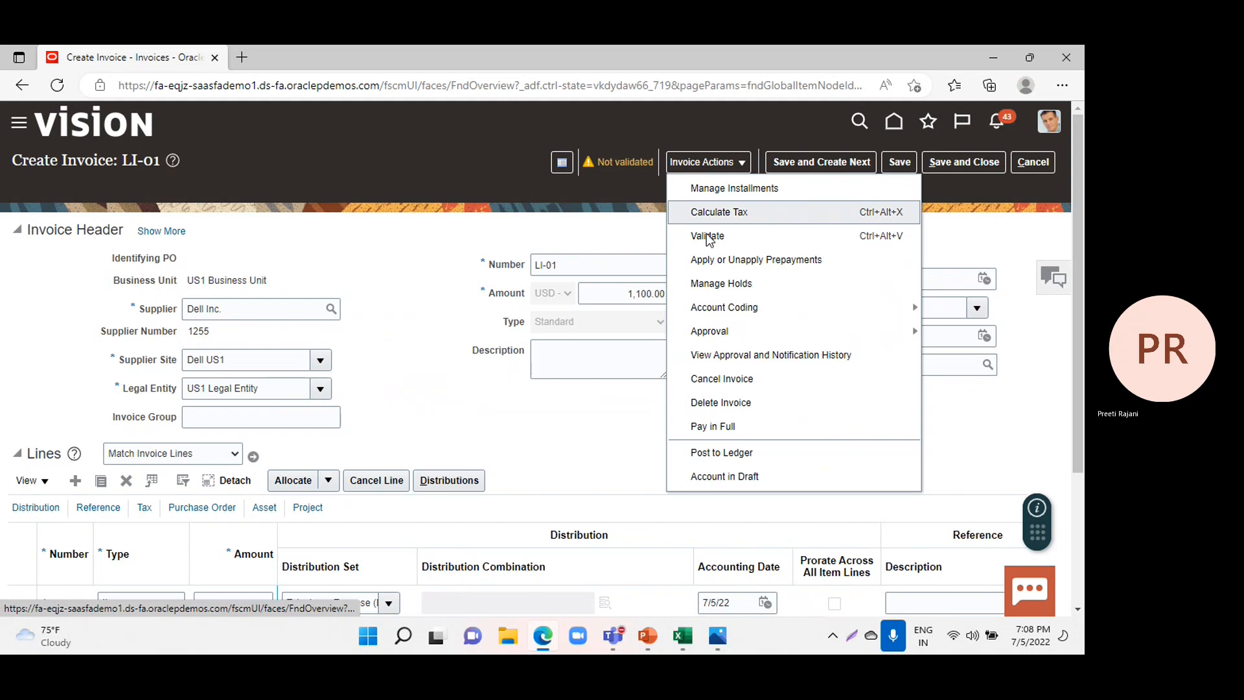
click(708, 235)
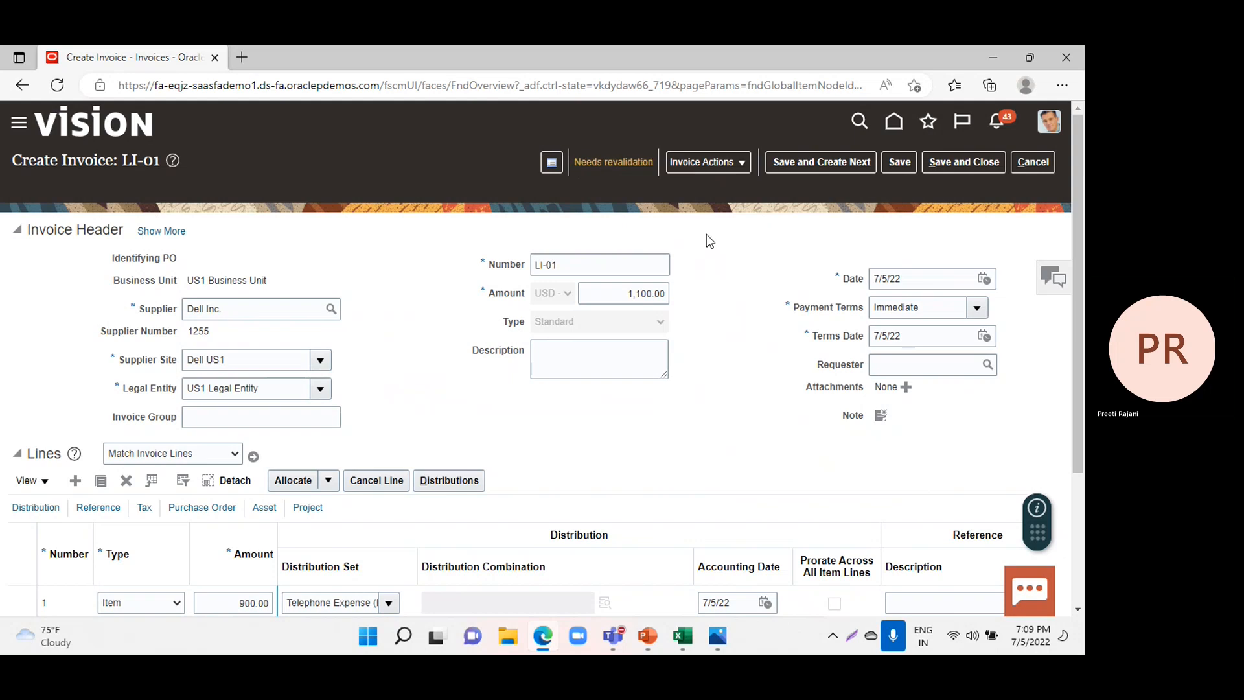
Examine invoice LI-01's system holds and their release fields through the invoice summary, then save and close the holds.
click(610, 162)
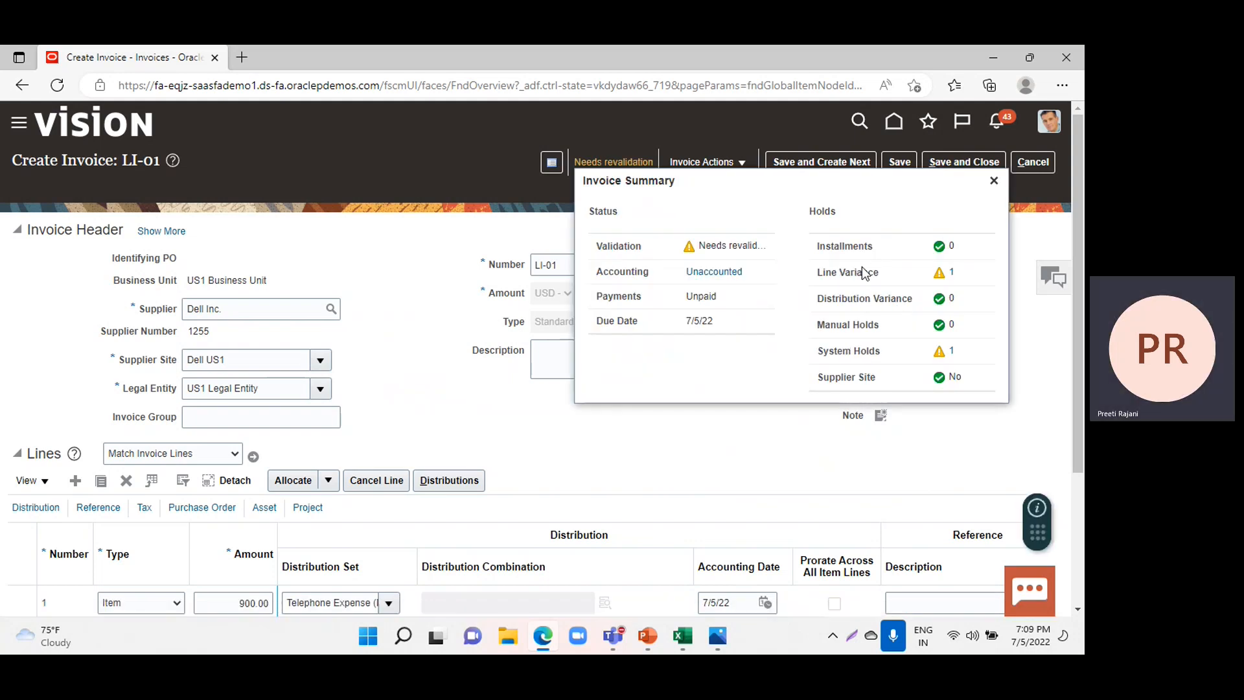
click(953, 350)
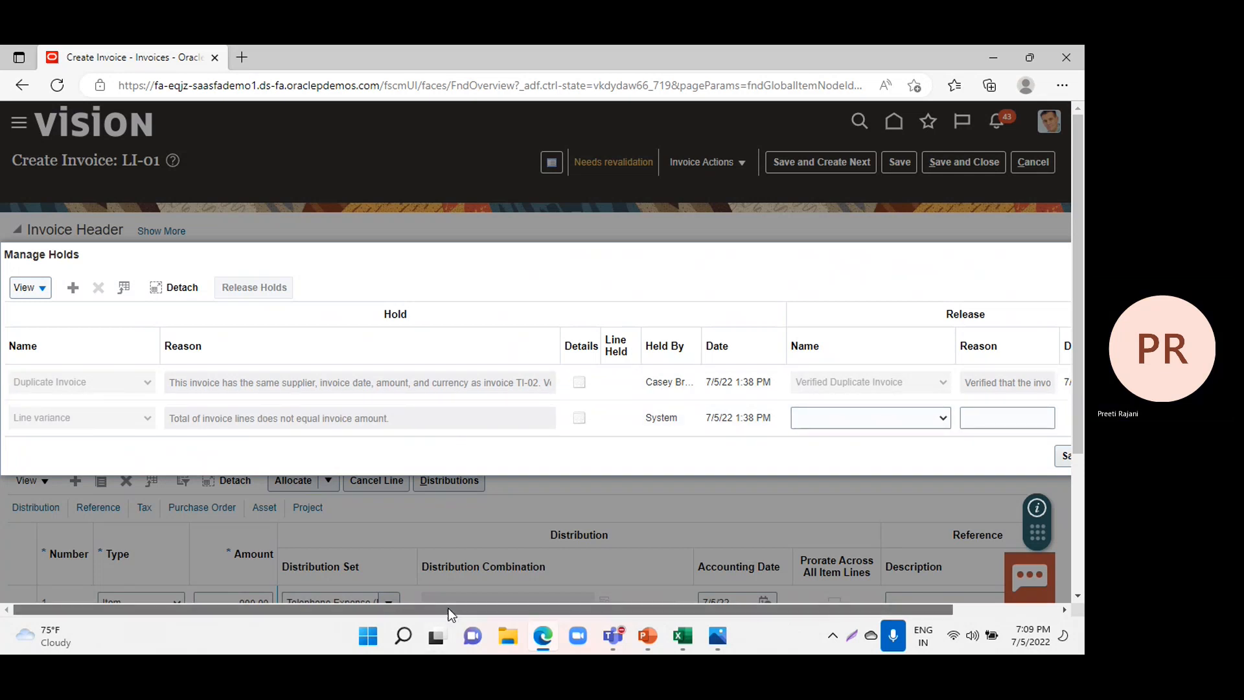
drag(451, 610, 963, 554)
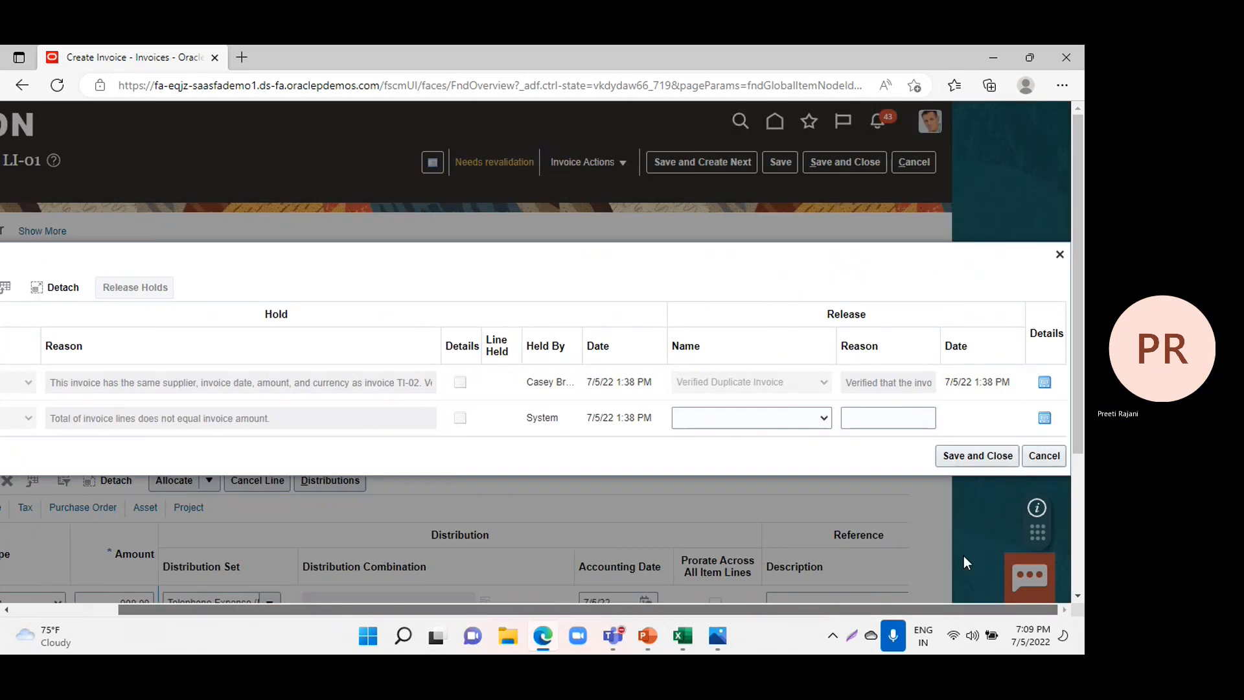
click(991, 457)
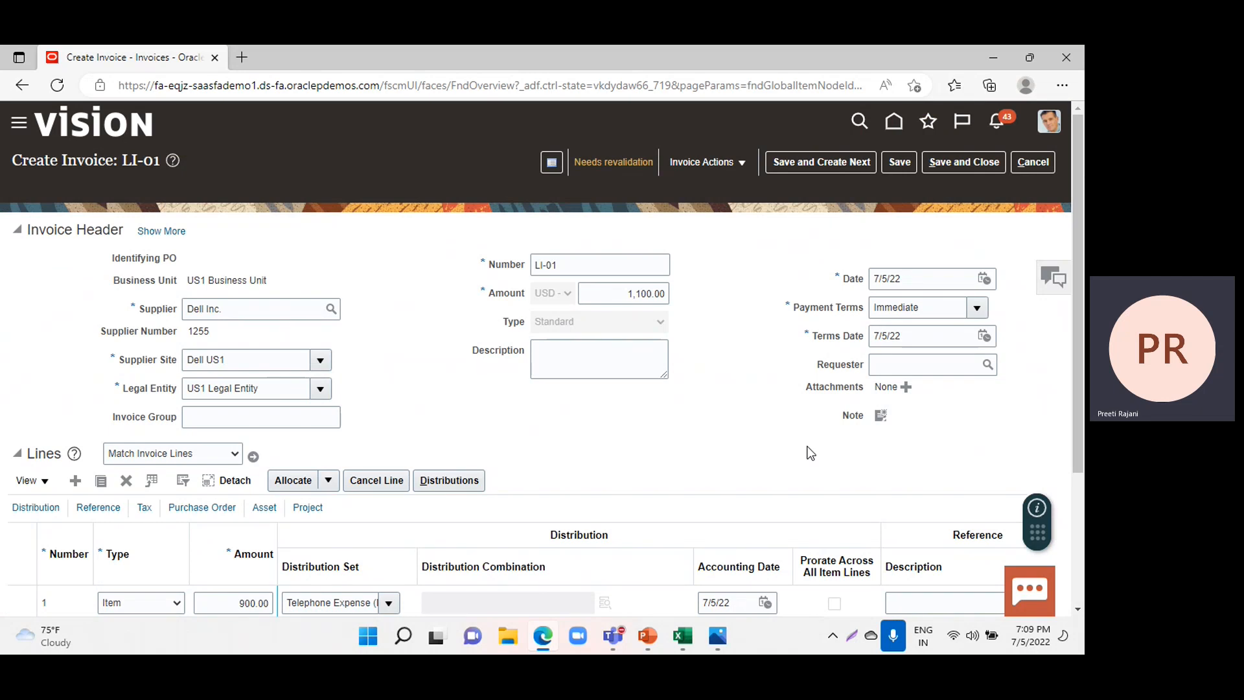
Leave invoice LI-01 and open the implementation projects list from Setup and Maintenance.
click(1039, 166)
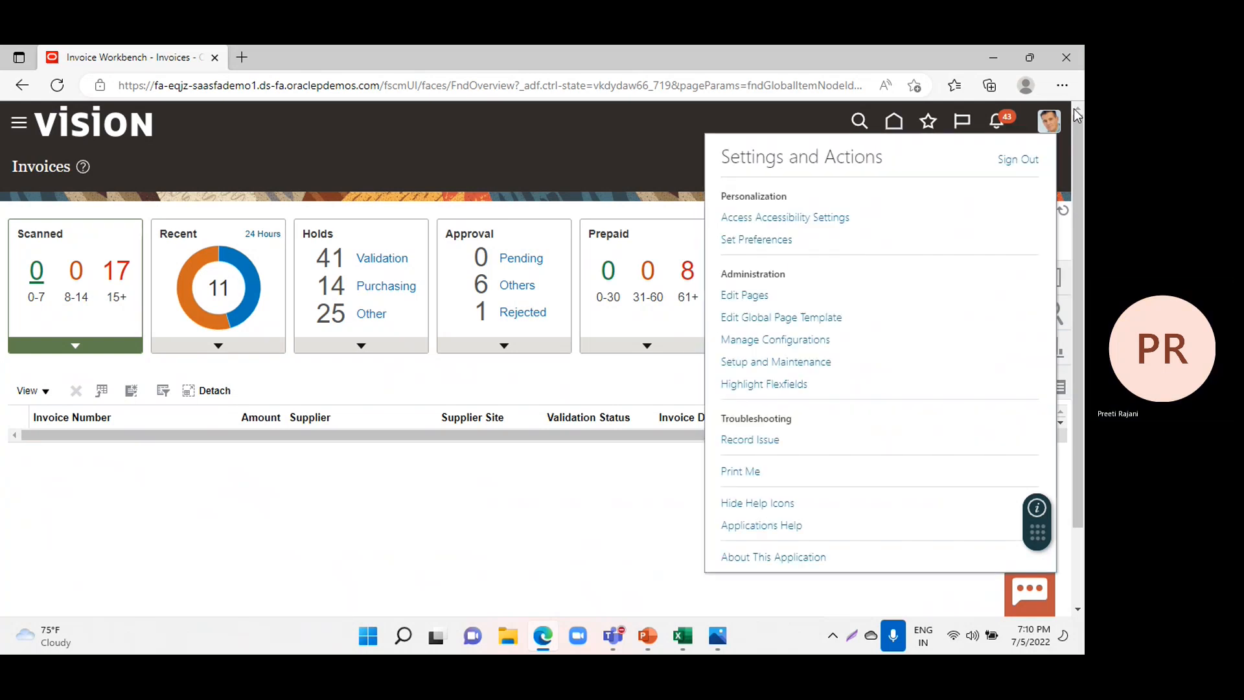
click(787, 360)
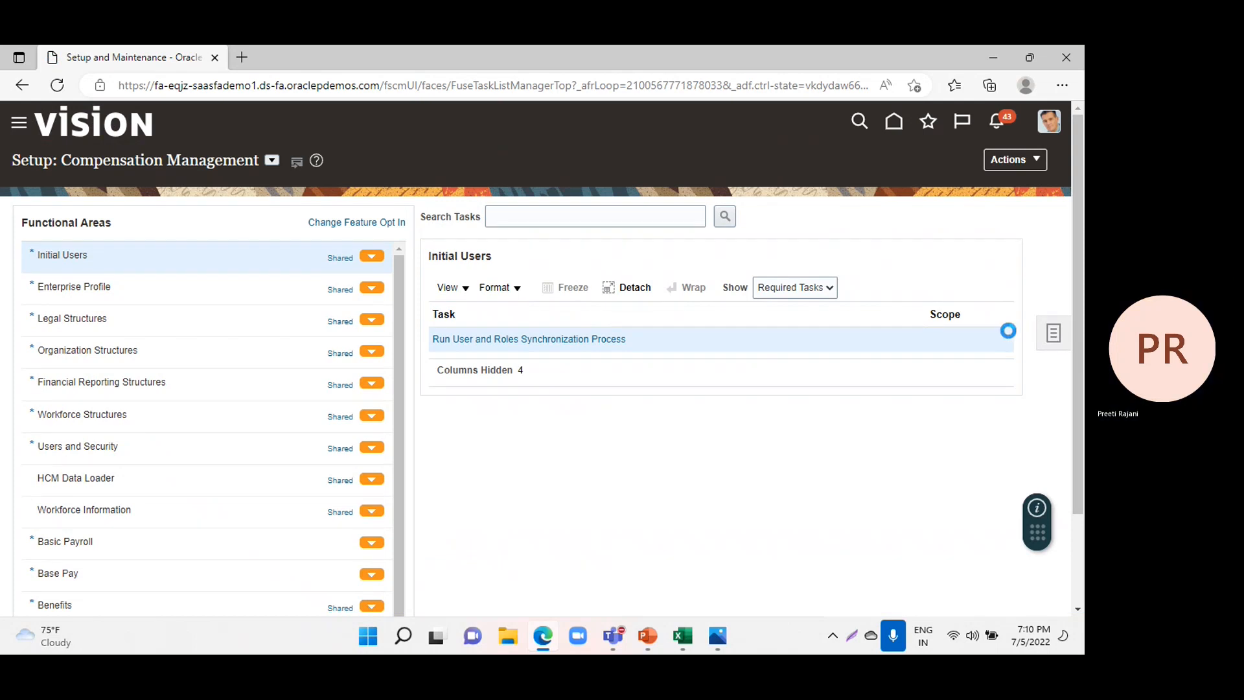
click(1053, 332)
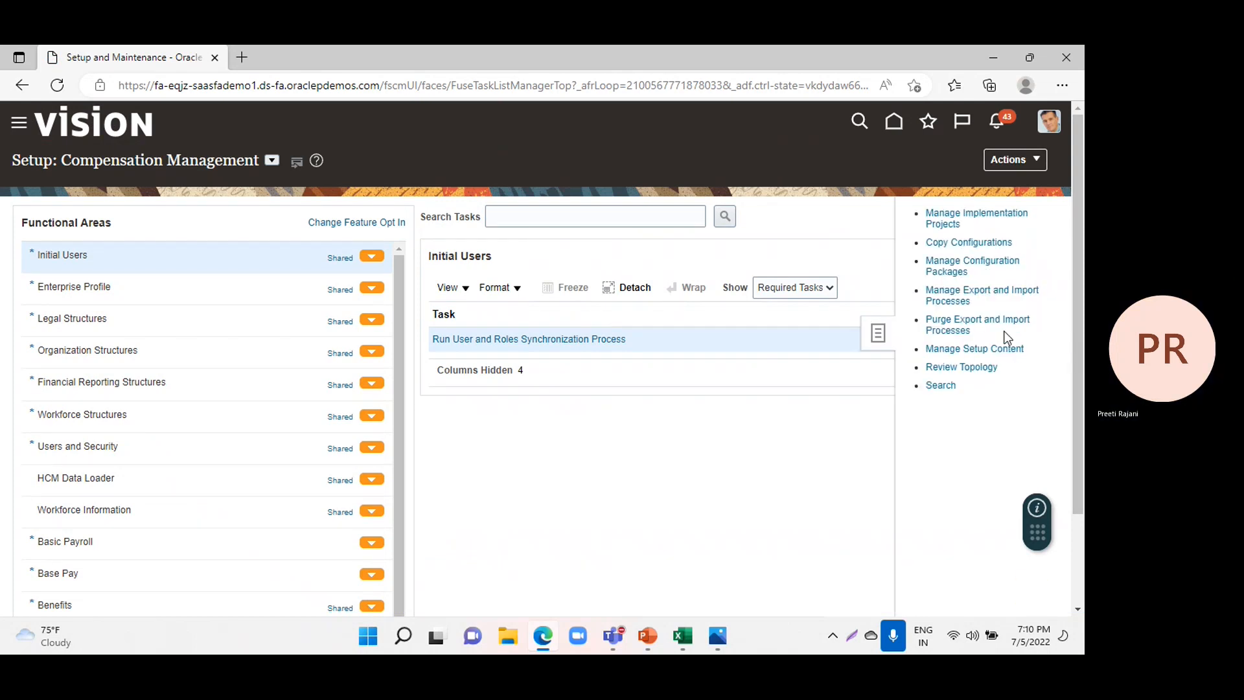
click(941, 212)
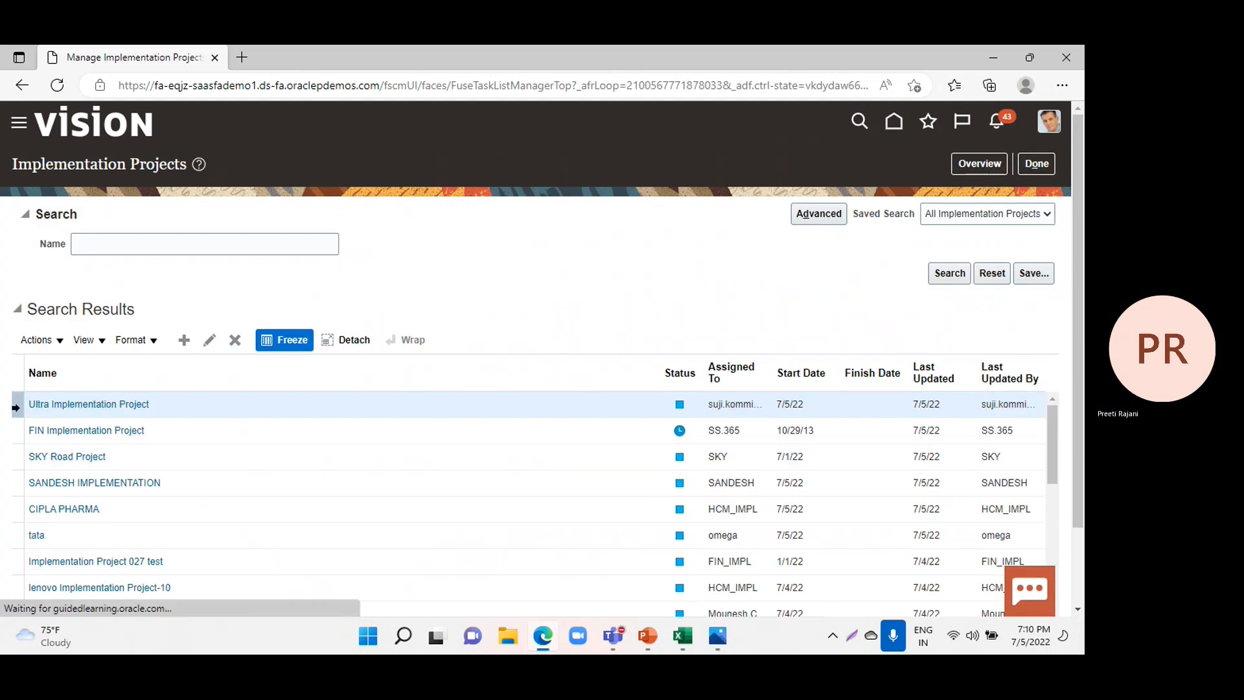
Open the FIN Implementation Project and search its tasks for "manage invoice hold and".
click(41, 430)
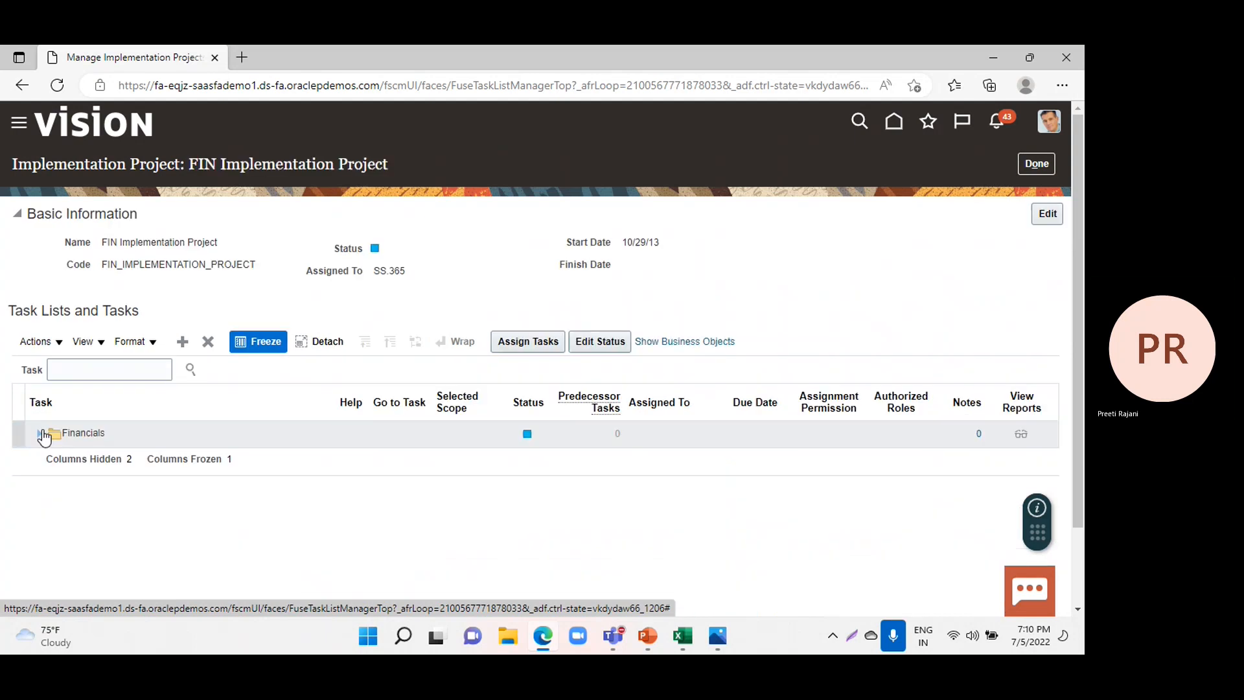
click(55, 368)
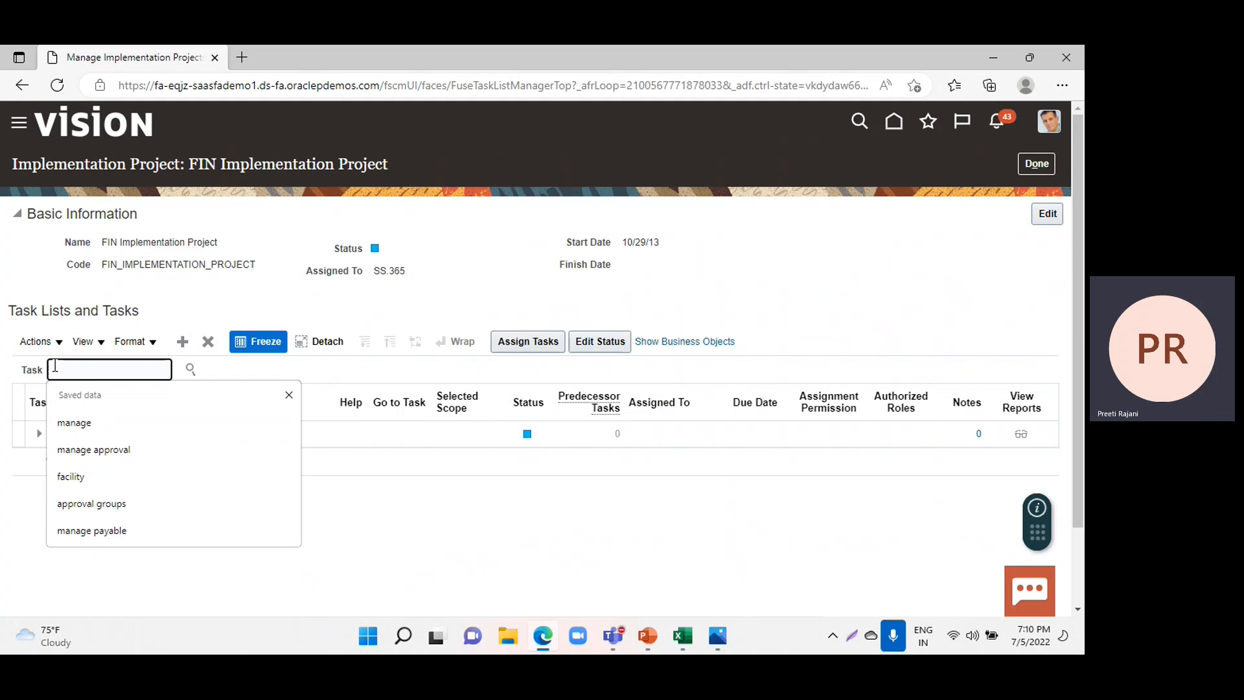
text(m)
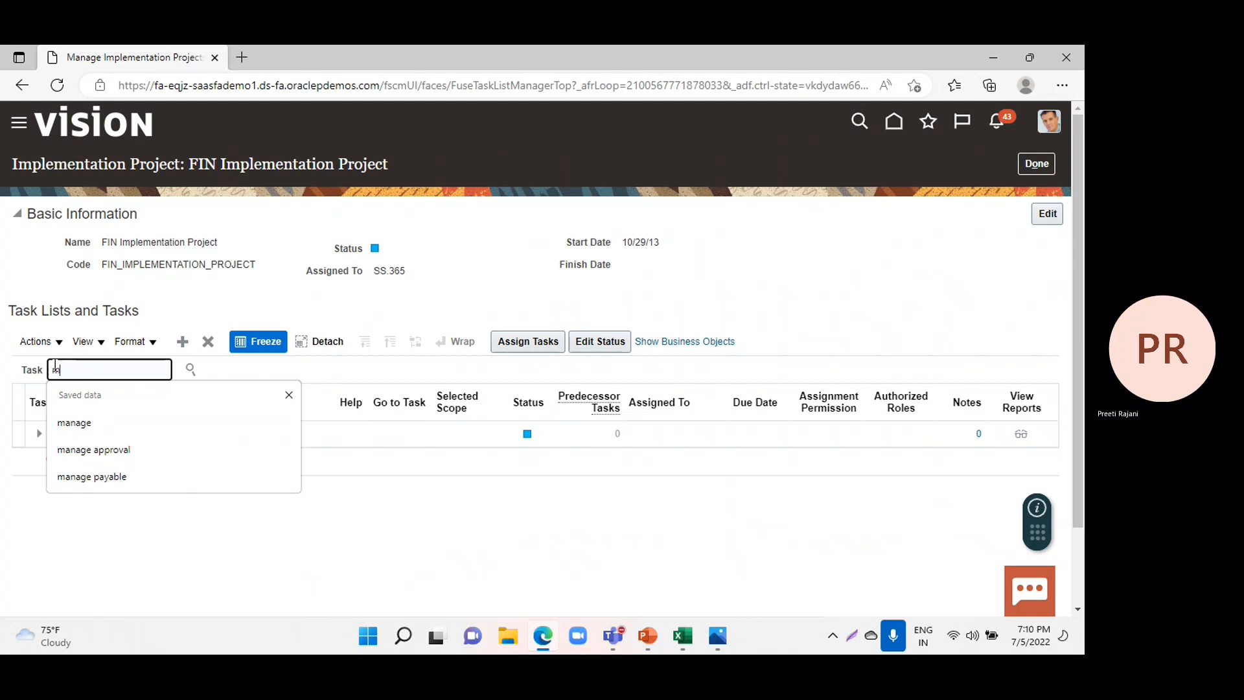
text(anage invoi)
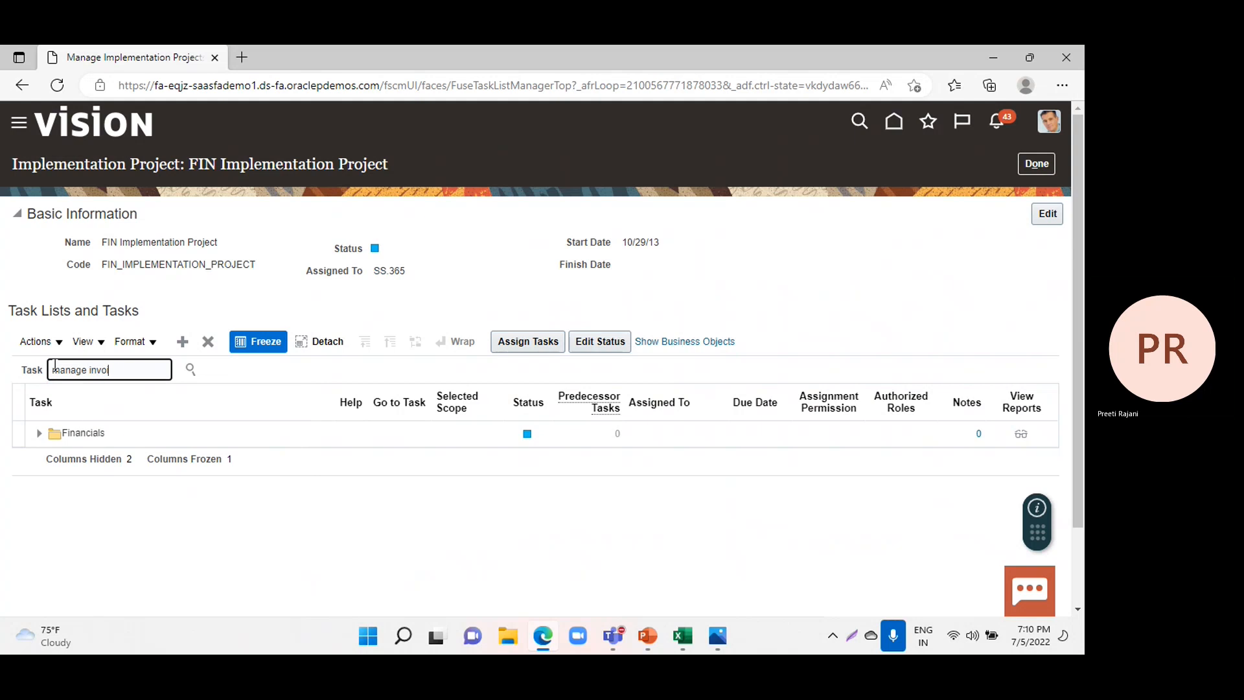
text(vce hold and)
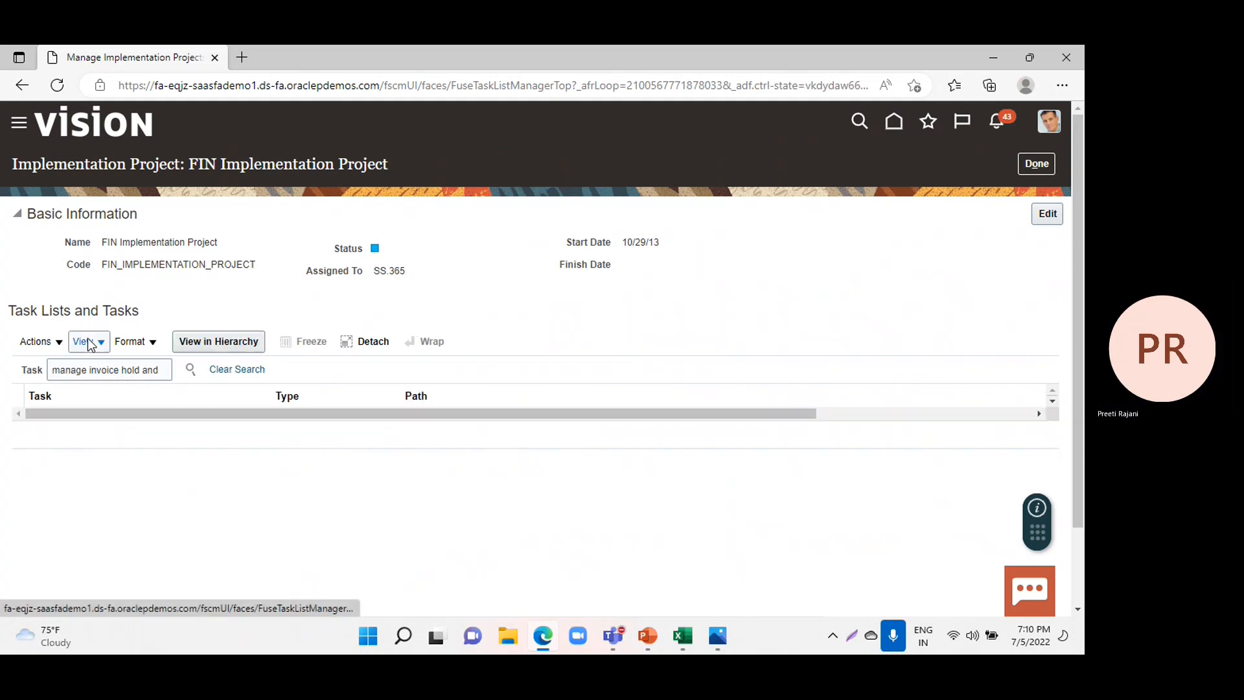
Shorten the task search to "manage invoice hold" and go to the Manage Invoice Holds and Releases task.
click(159, 369)
key(BackSpace)
key(BackSpace)
key(BackSpace)
key(BackSpace)
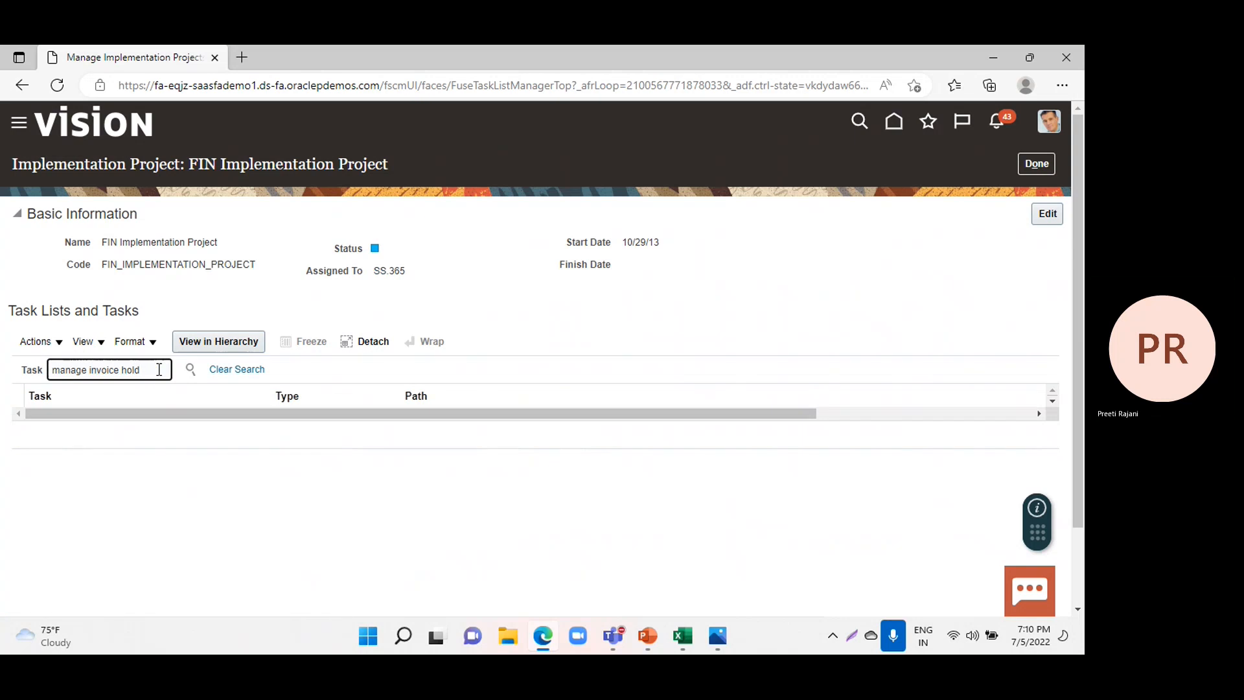
key(Return)
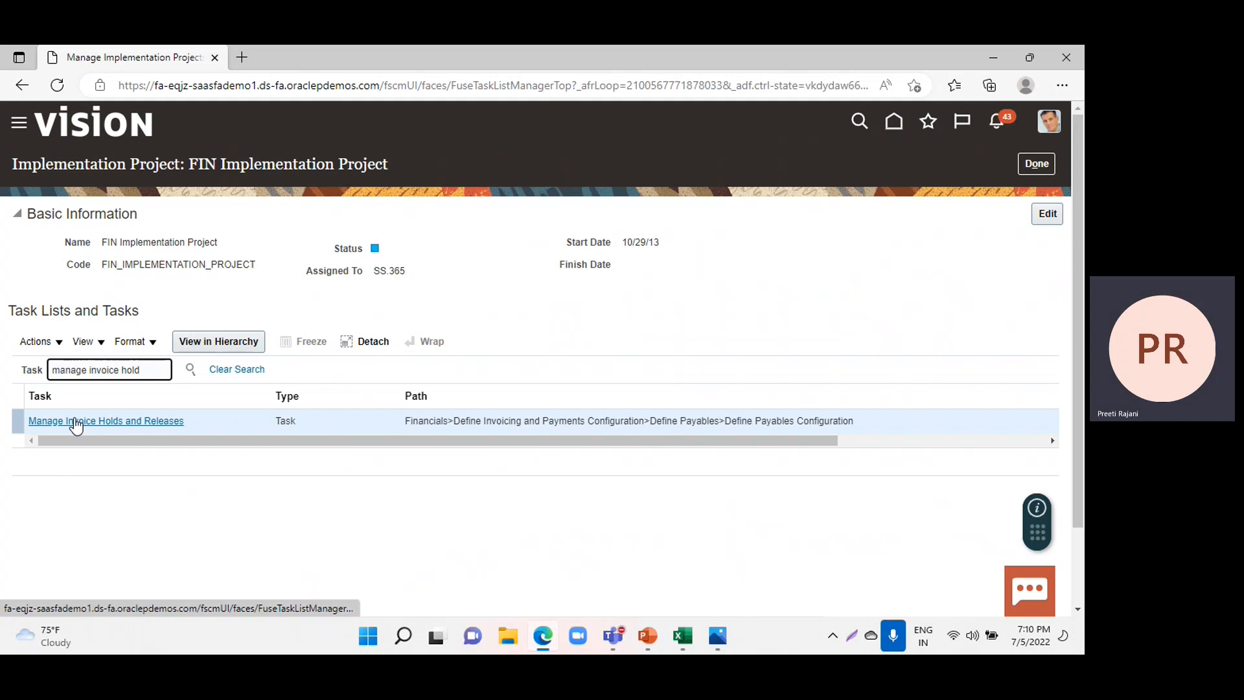
click(75, 421)
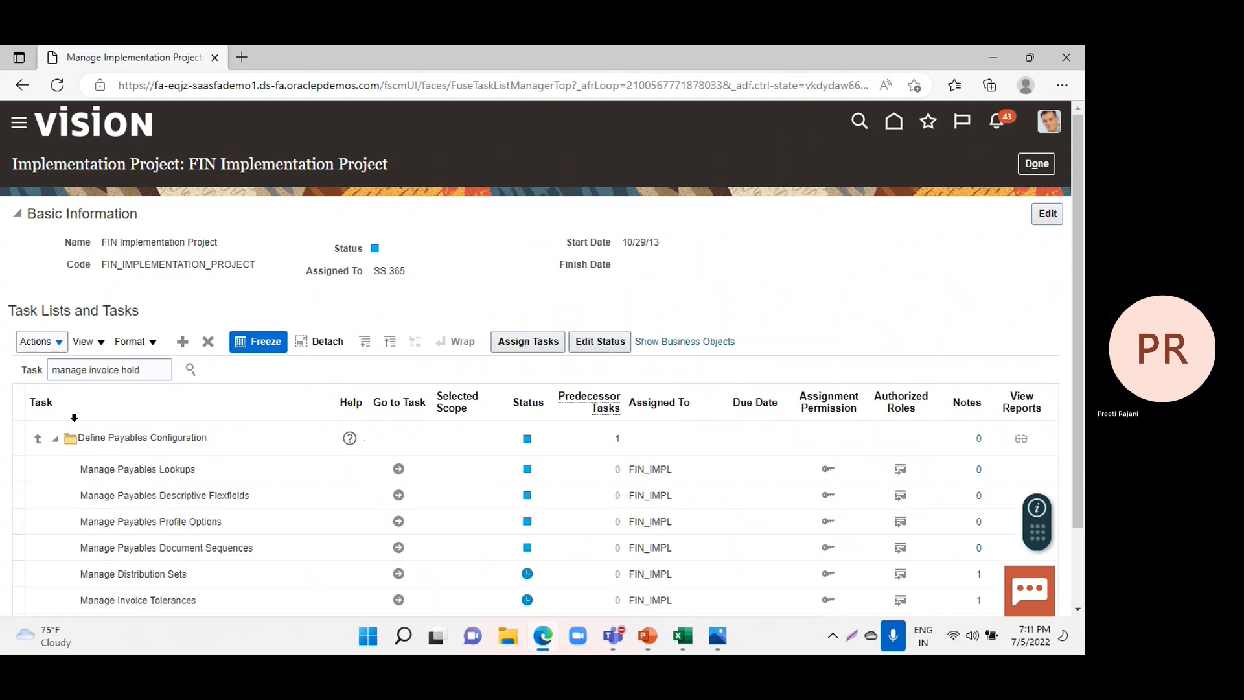
scroll(329, 469, down, 2)
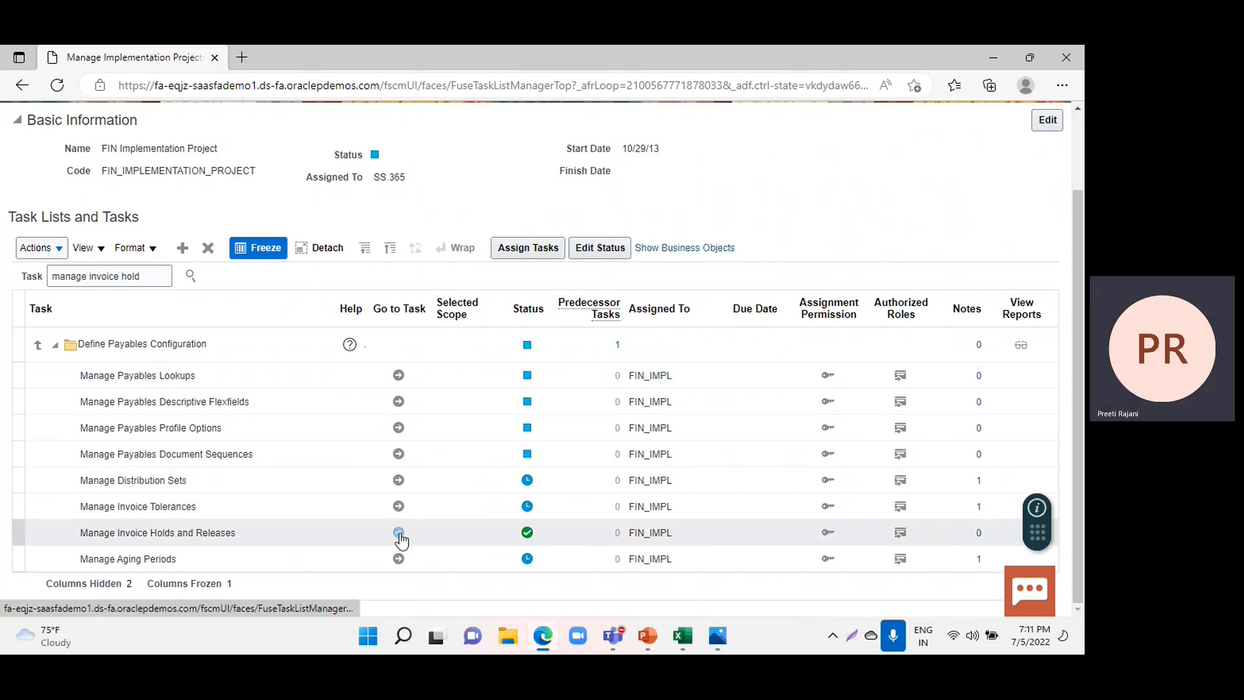
click(399, 533)
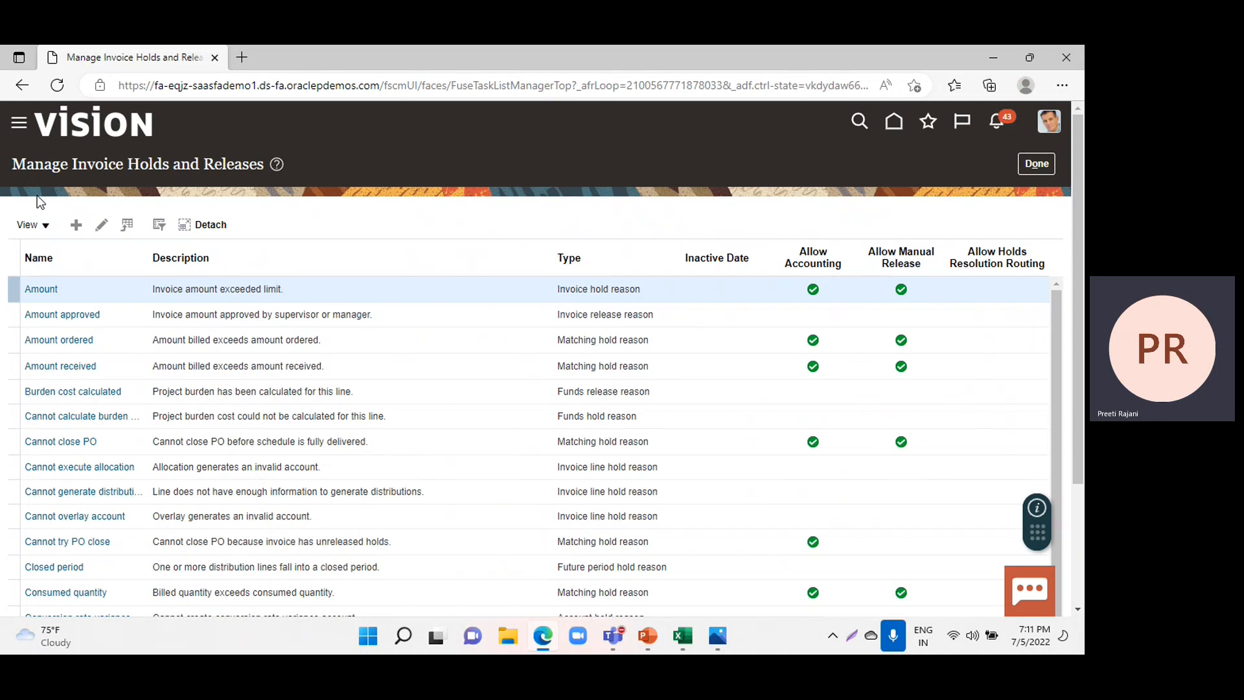
Start a new entry of type Invoice hold reason and name it DL-No Funds.
click(76, 224)
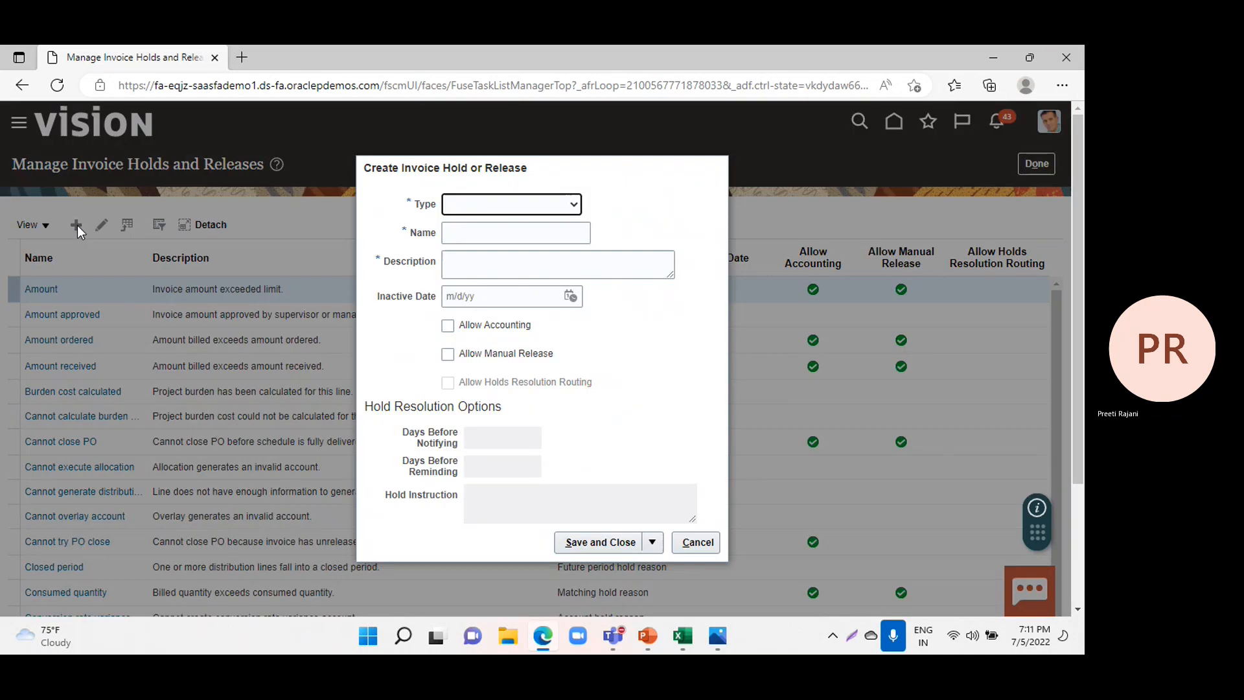
click(499, 207)
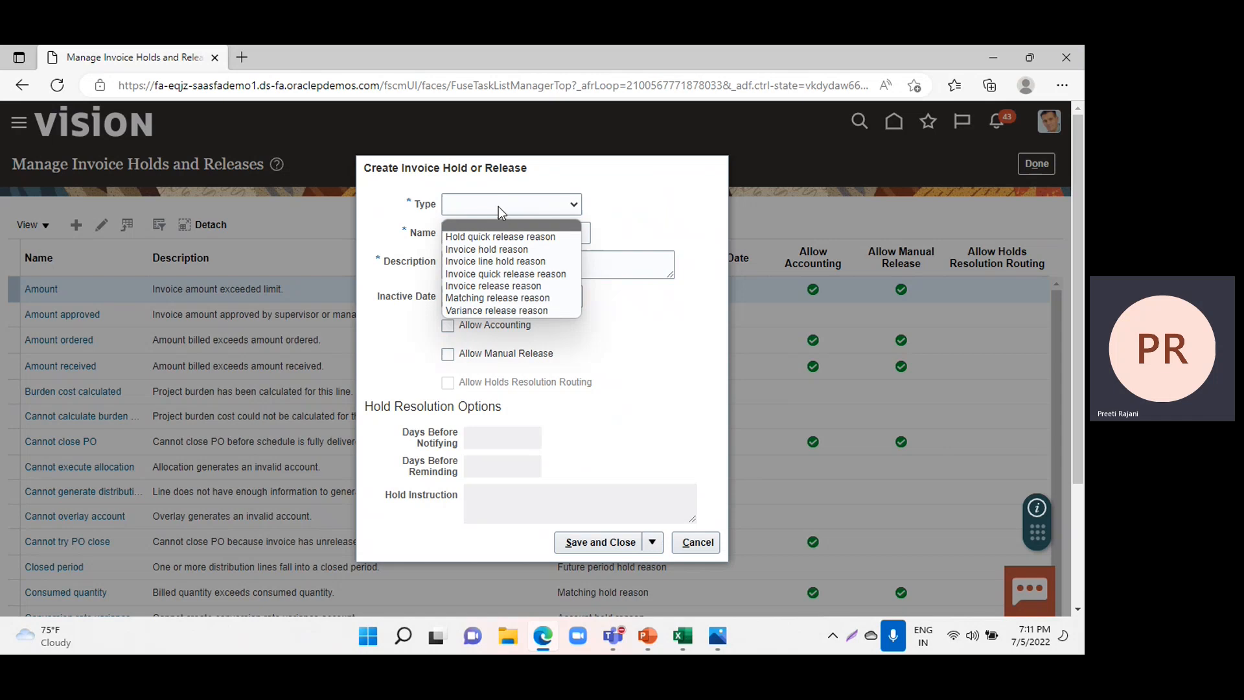
click(496, 253)
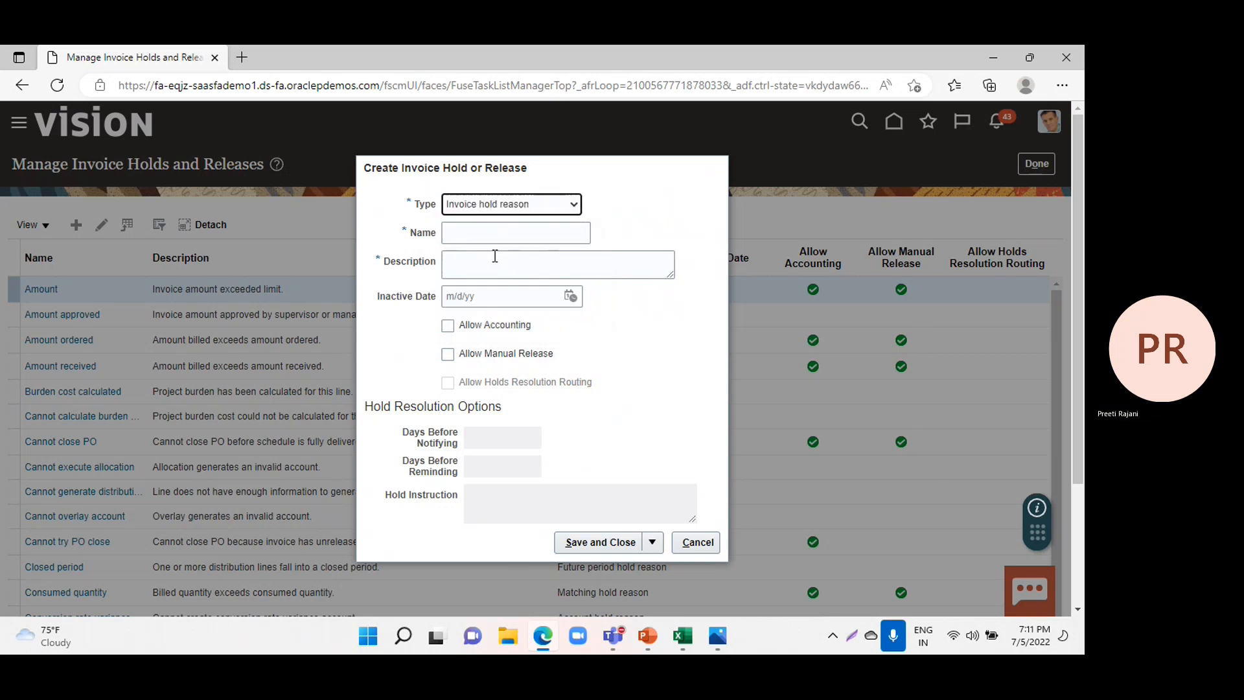
click(477, 235)
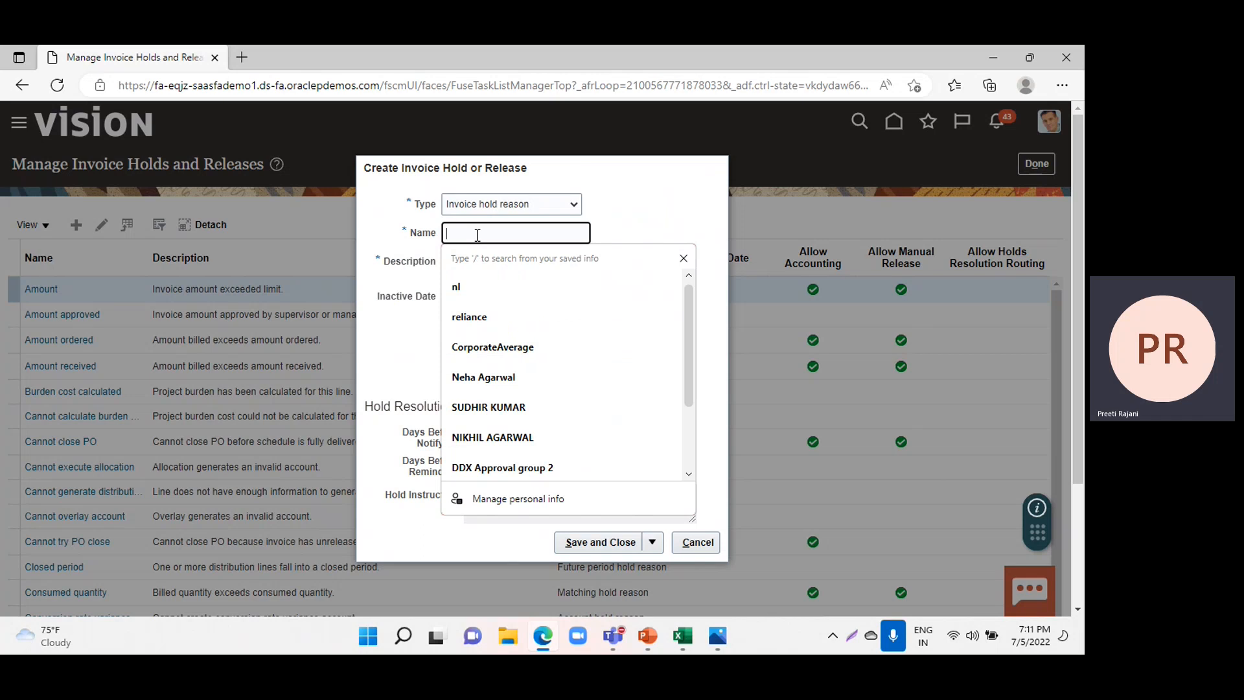
text(DL-)
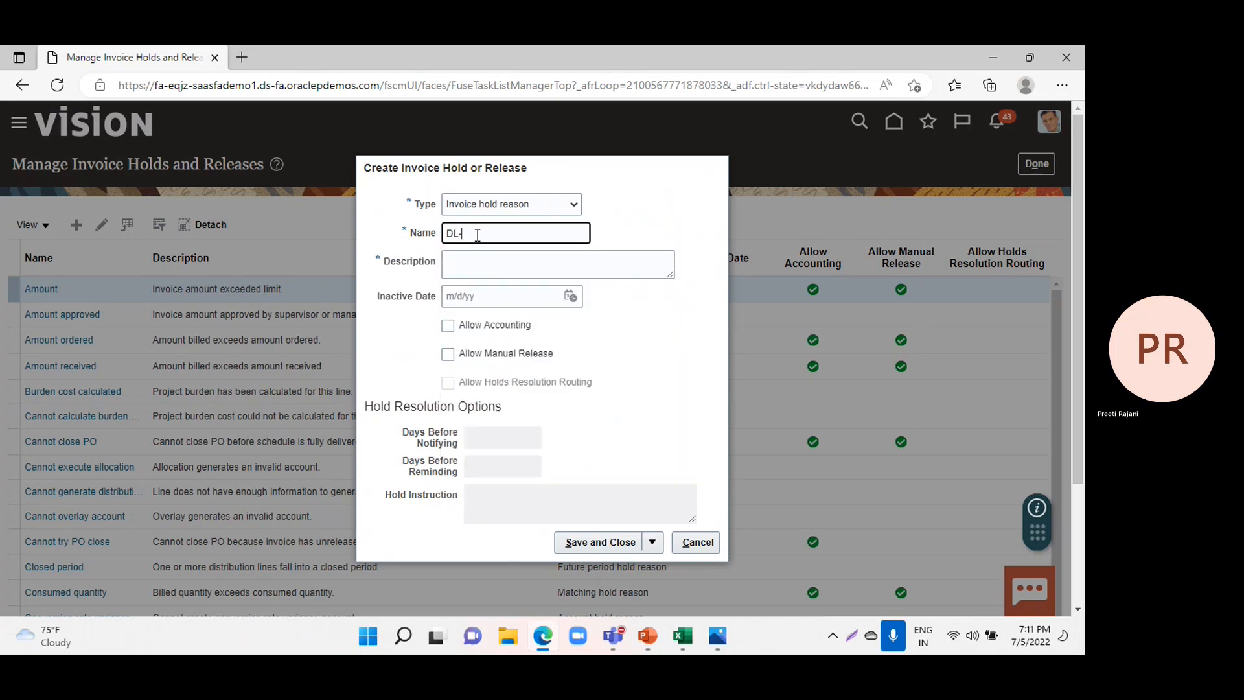
text(No Fu)
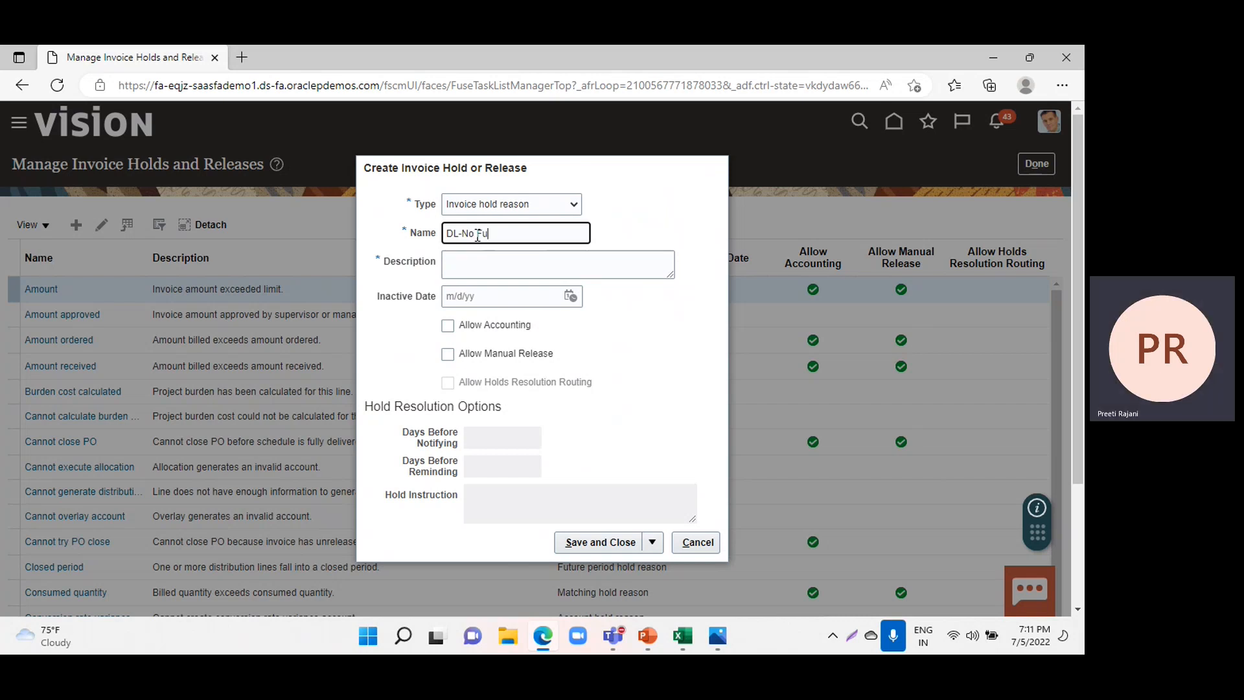
text(nds)
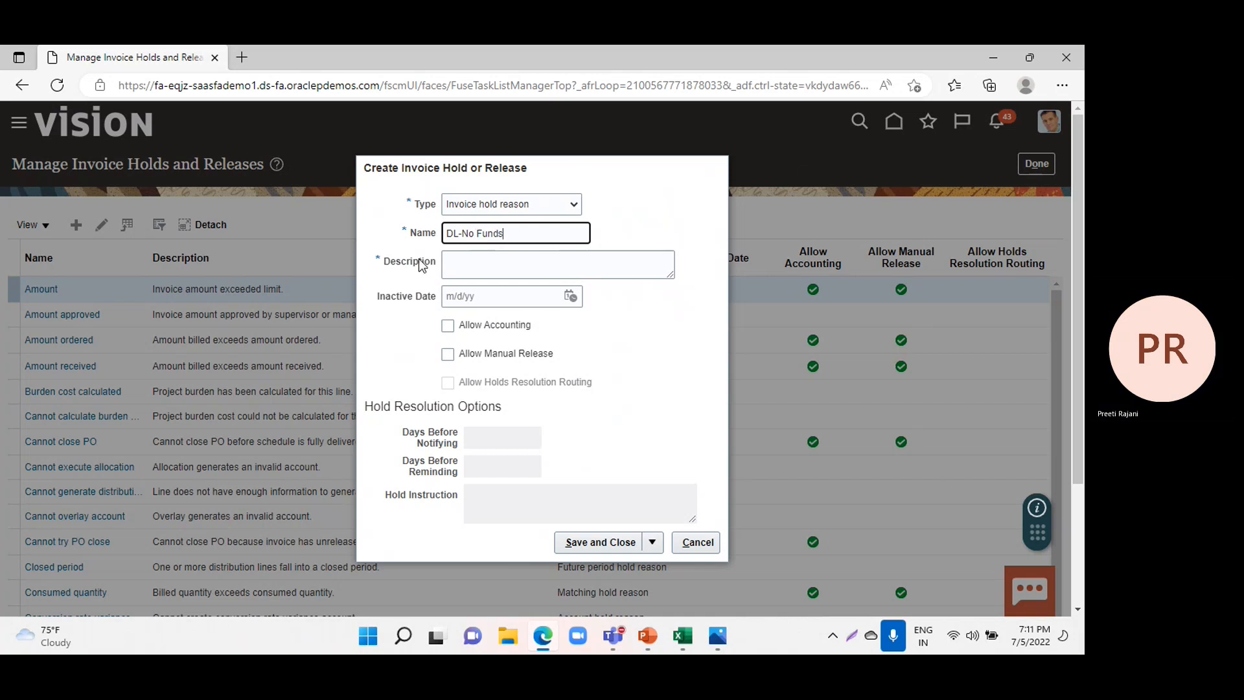
Describe the DL-No Funds hold as "Put a hold if there are no funds".
click(463, 260)
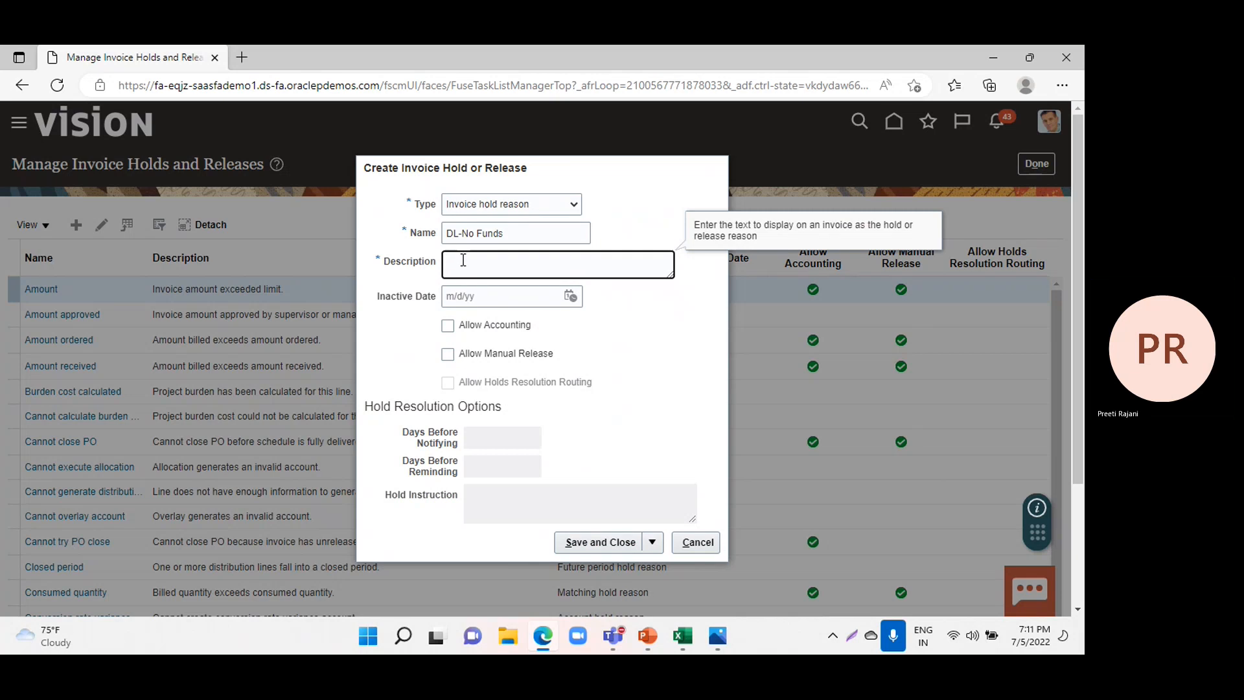
text(Put)
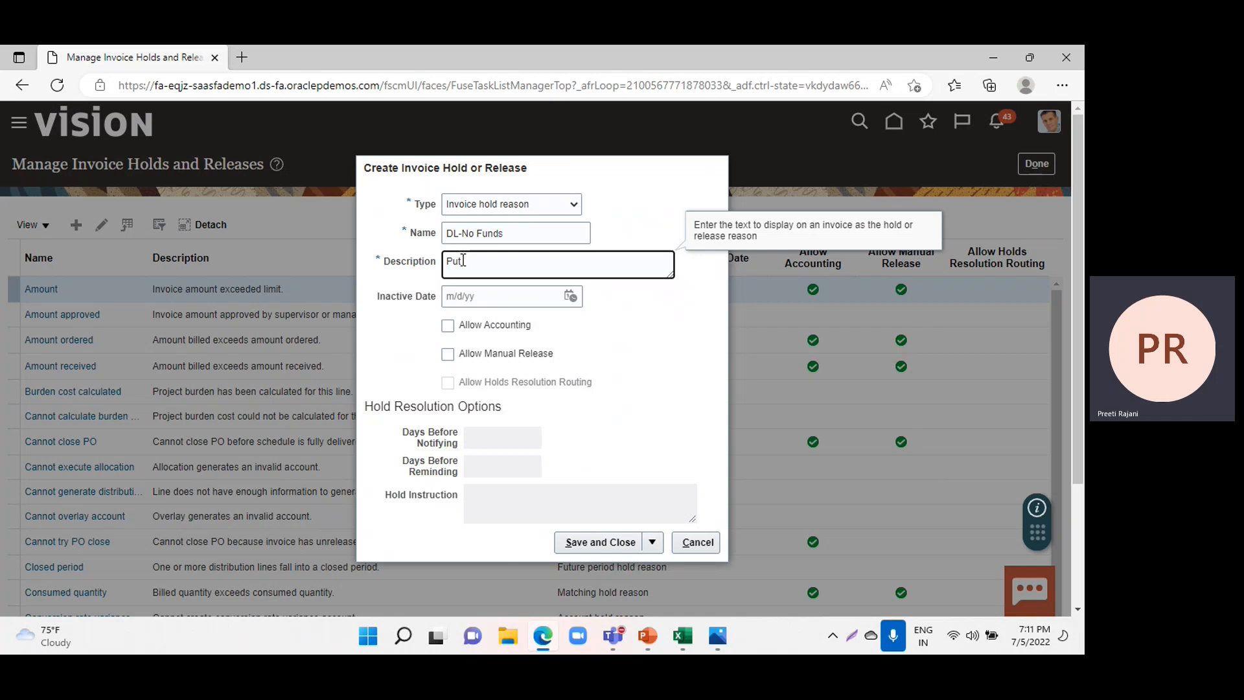
text( a hold if there are no funds)
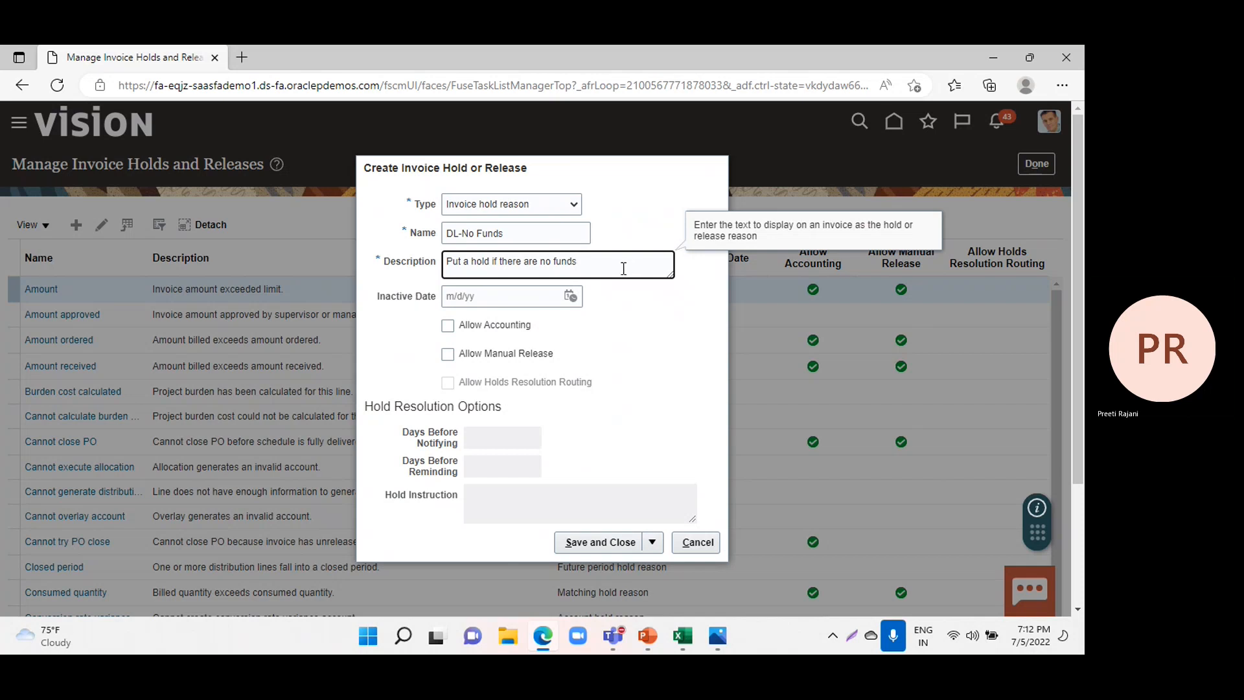
Allow accounting and manual release for the DL-No Funds hold, then save and close it.
click(448, 326)
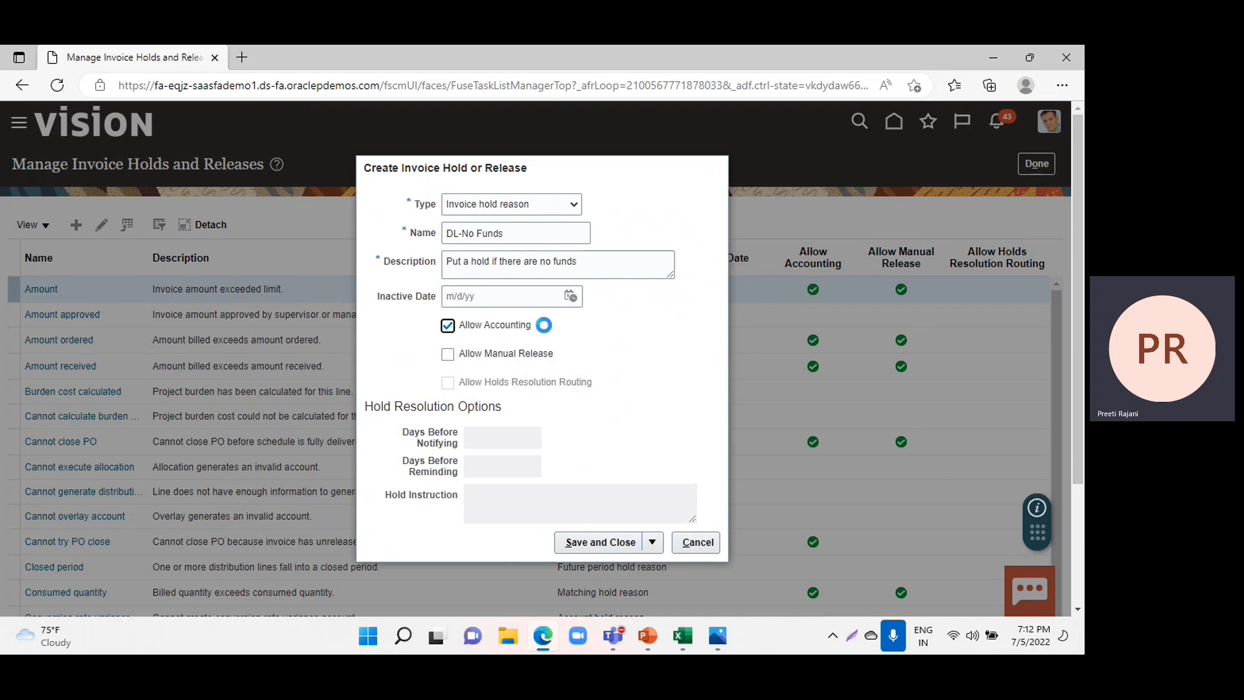
click(448, 355)
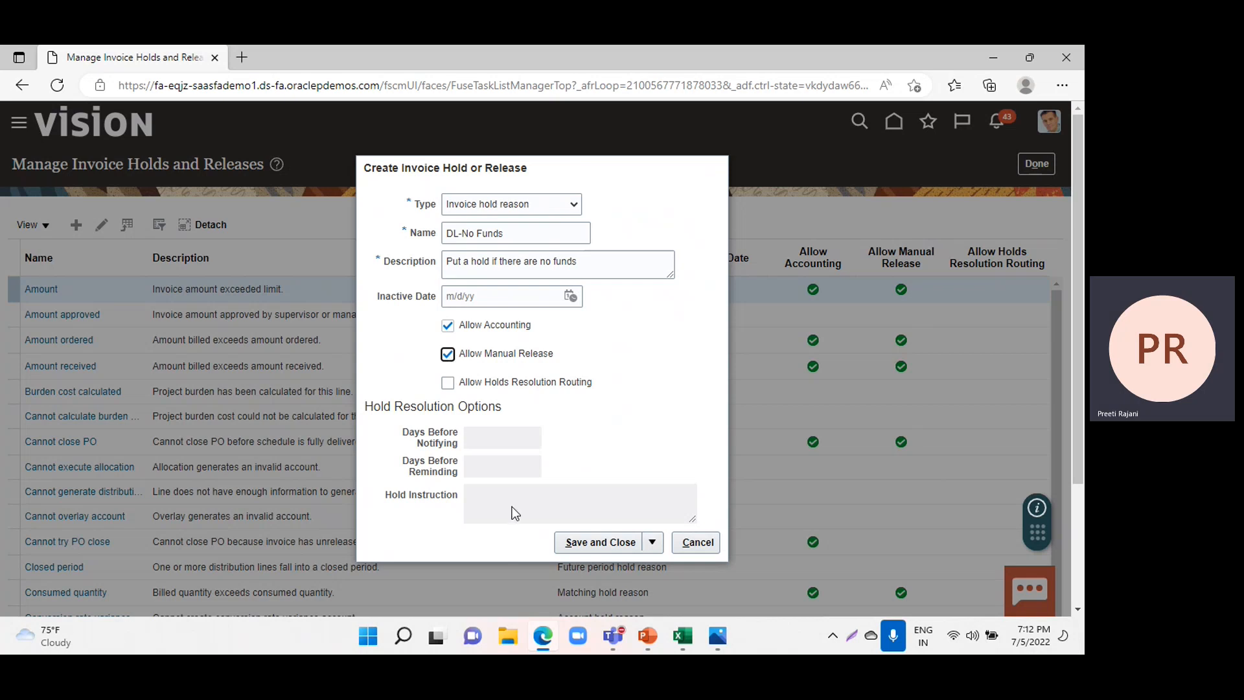
click(604, 542)
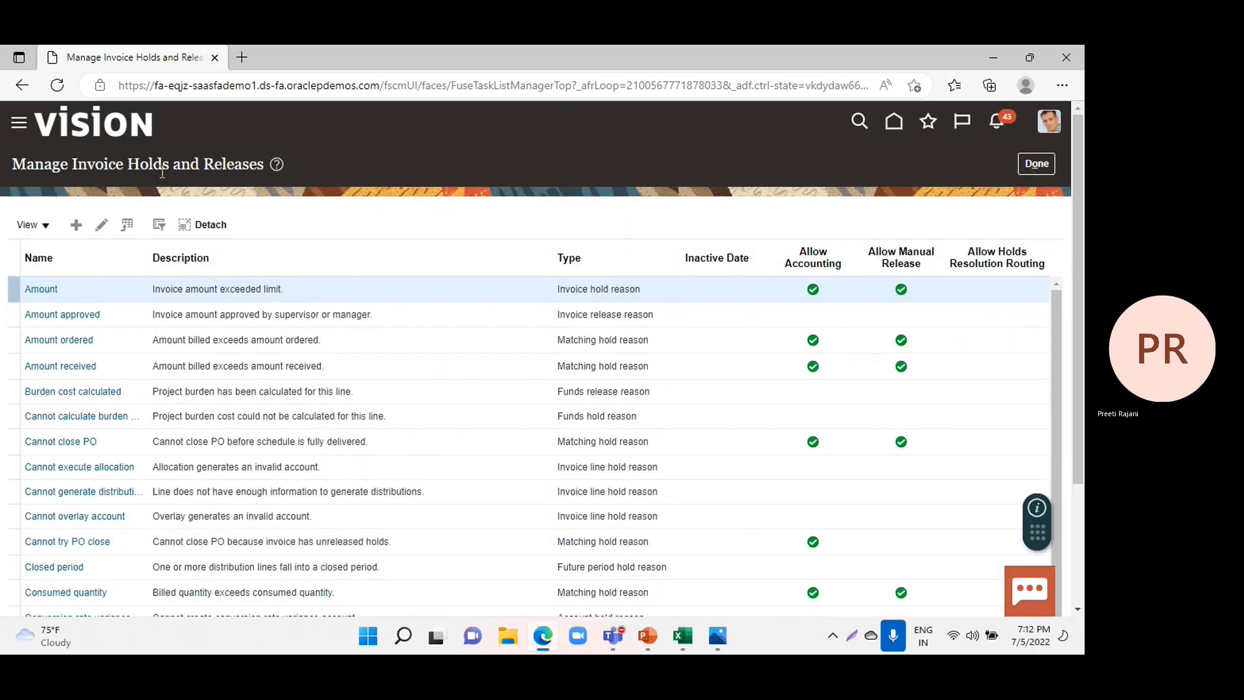
Start a new entry of type Invoice release reason and name it DL-Funds available.
click(73, 225)
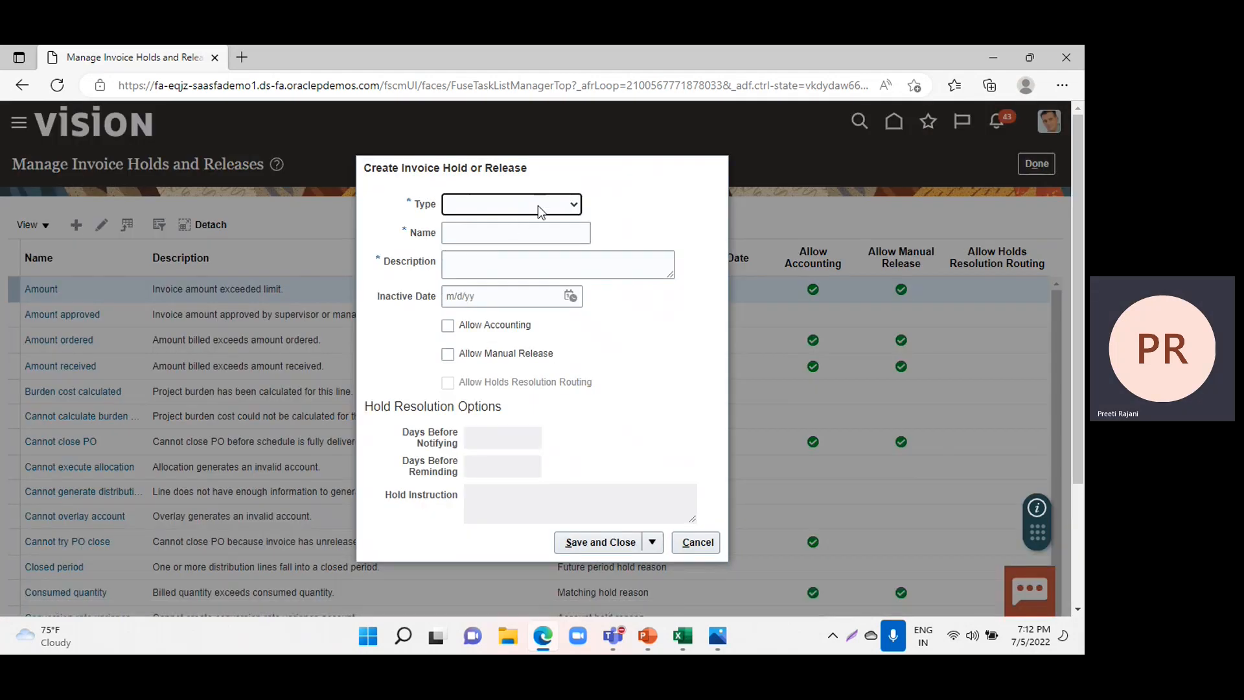
click(538, 205)
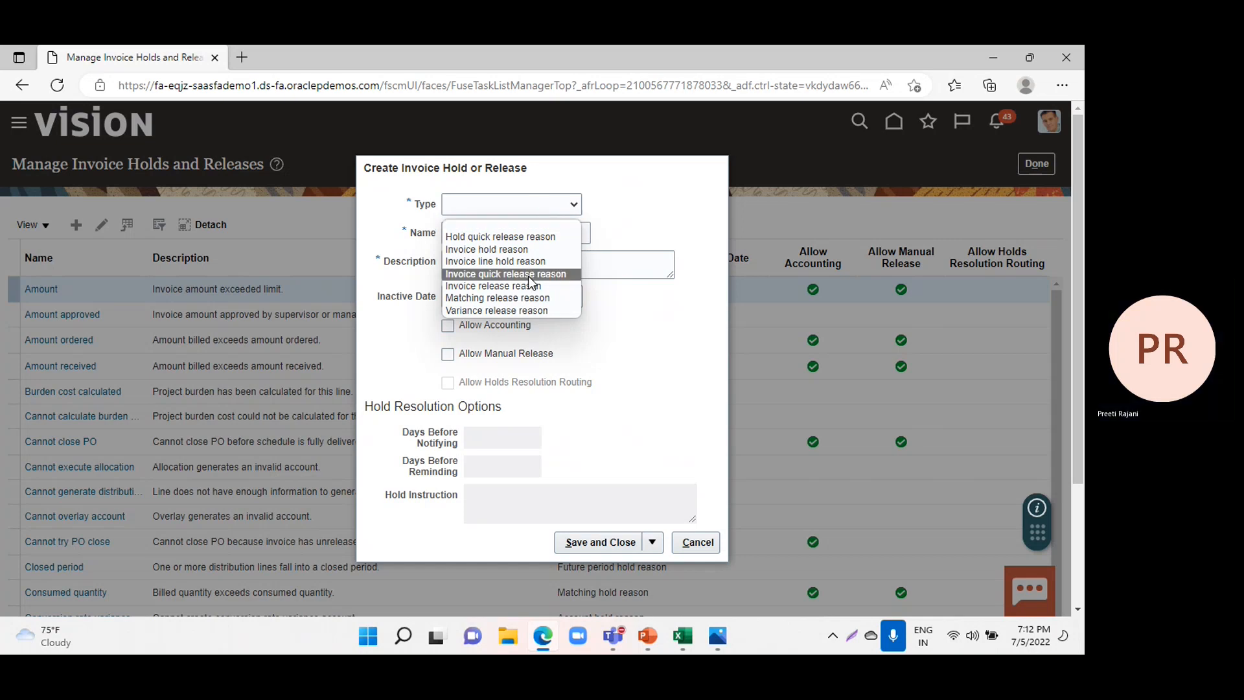
click(494, 285)
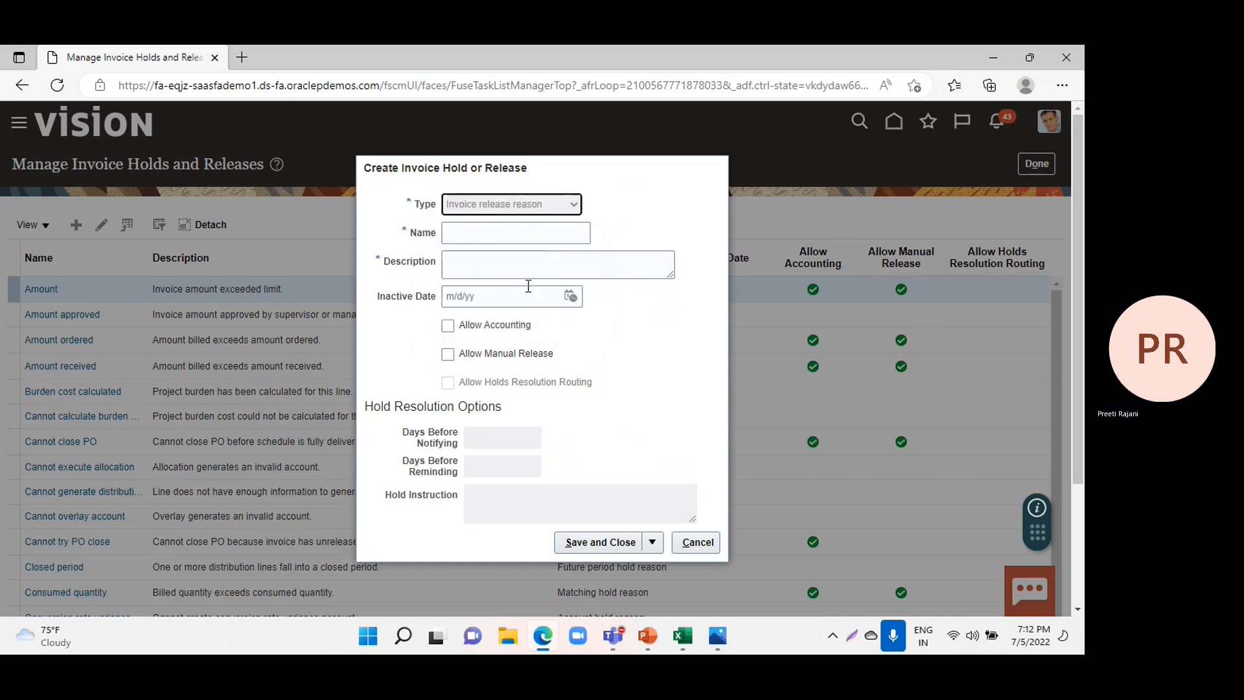
click(492, 234)
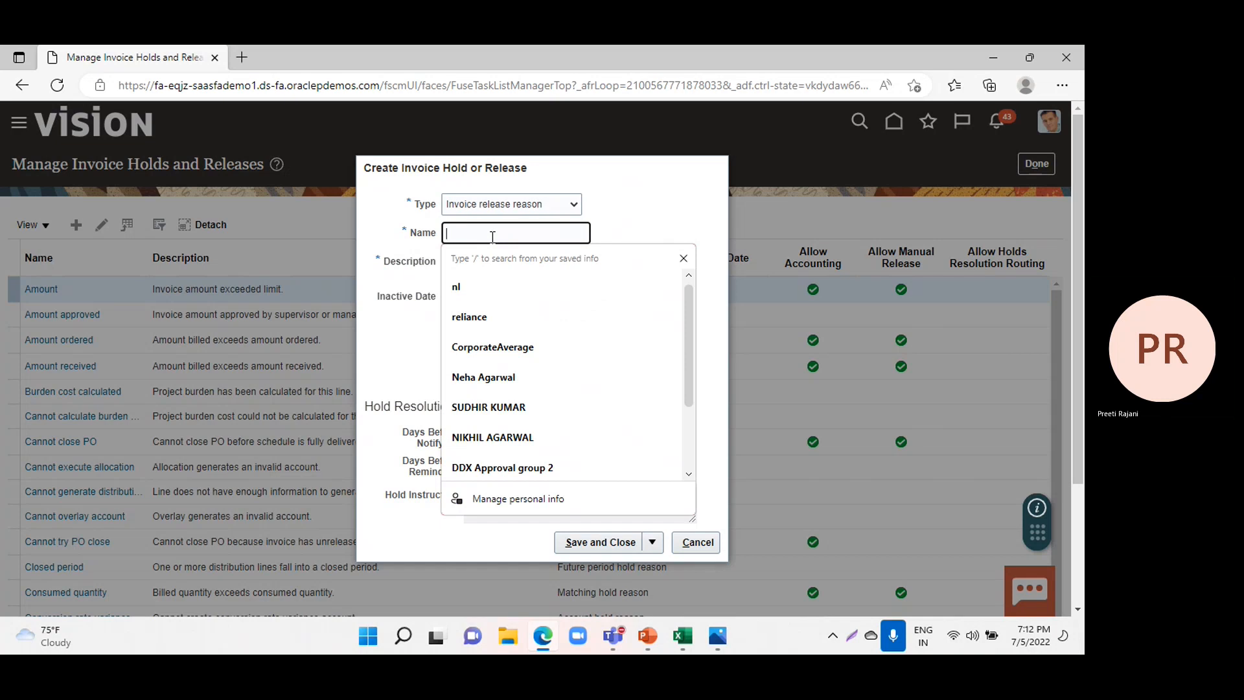
text(DL-)
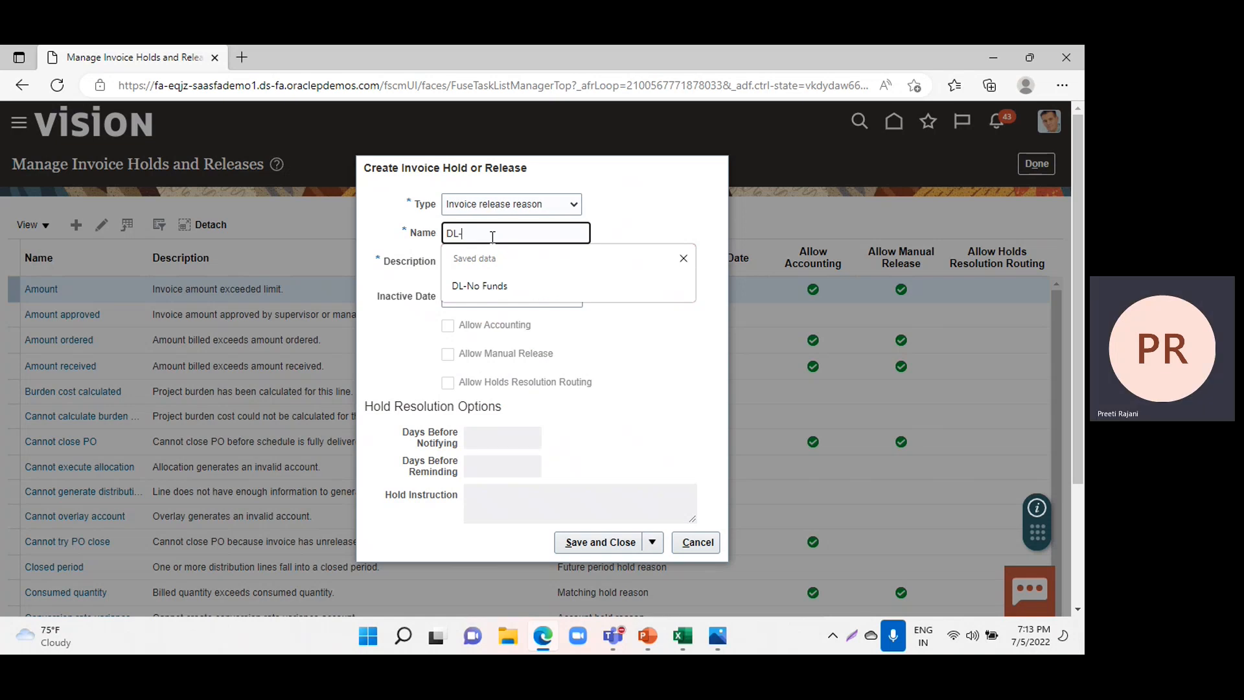
text(Fun)
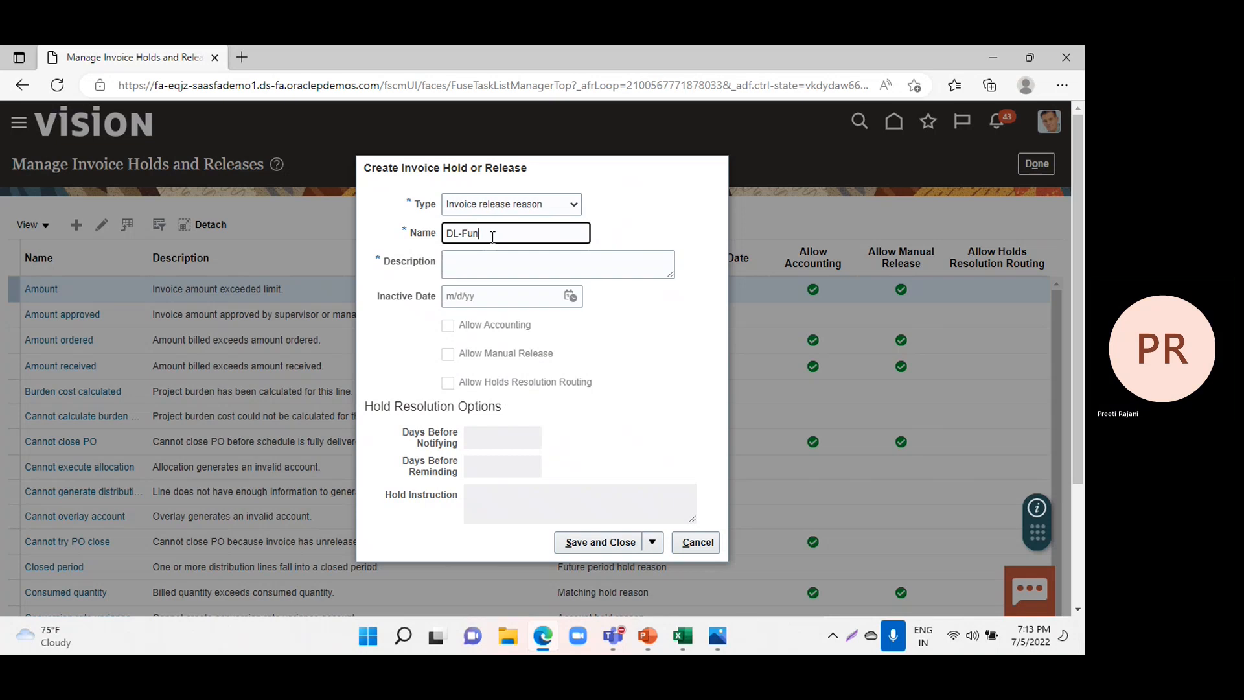
text(ds available)
Describe the DL-Funds available release as "Release the hold if funds are available", then save and close it.
click(480, 269)
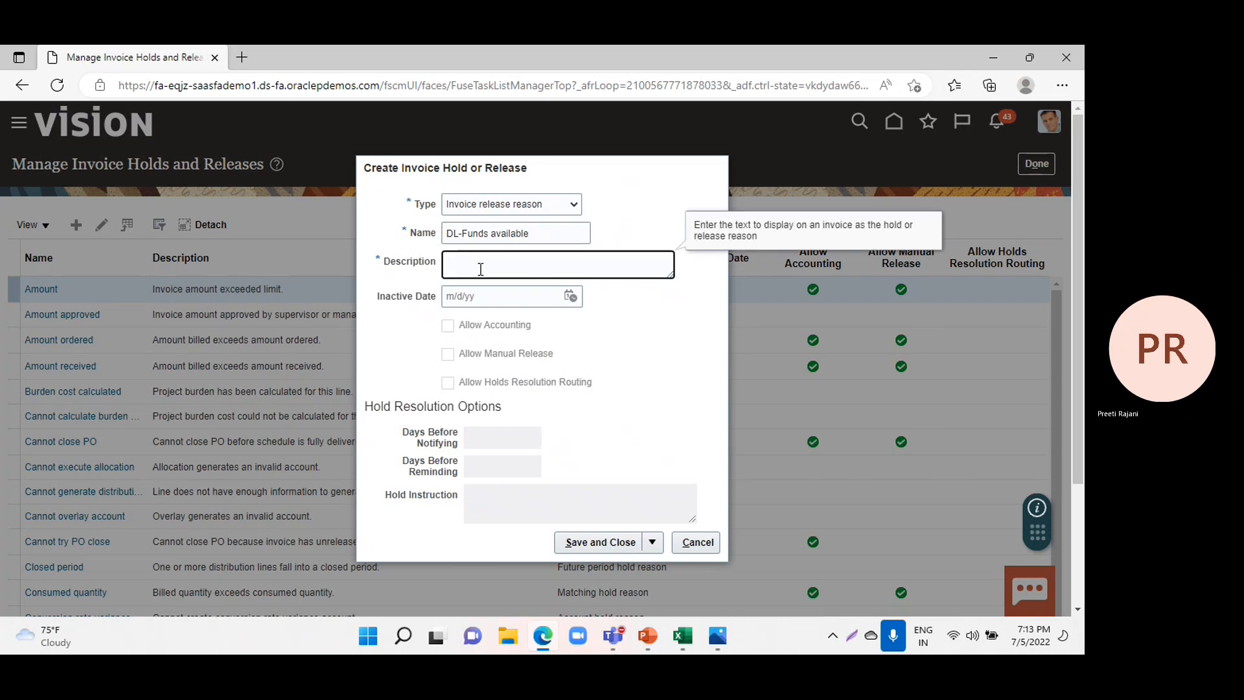
text(Release)
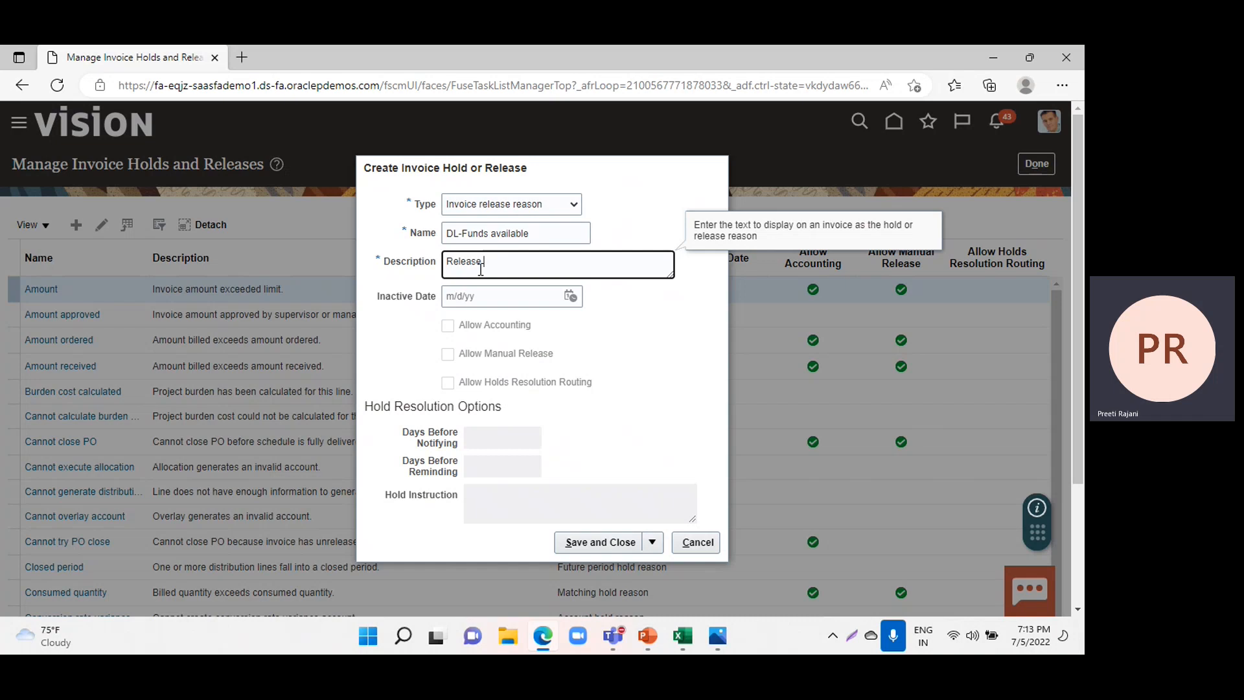
text(the hold if funds are available)
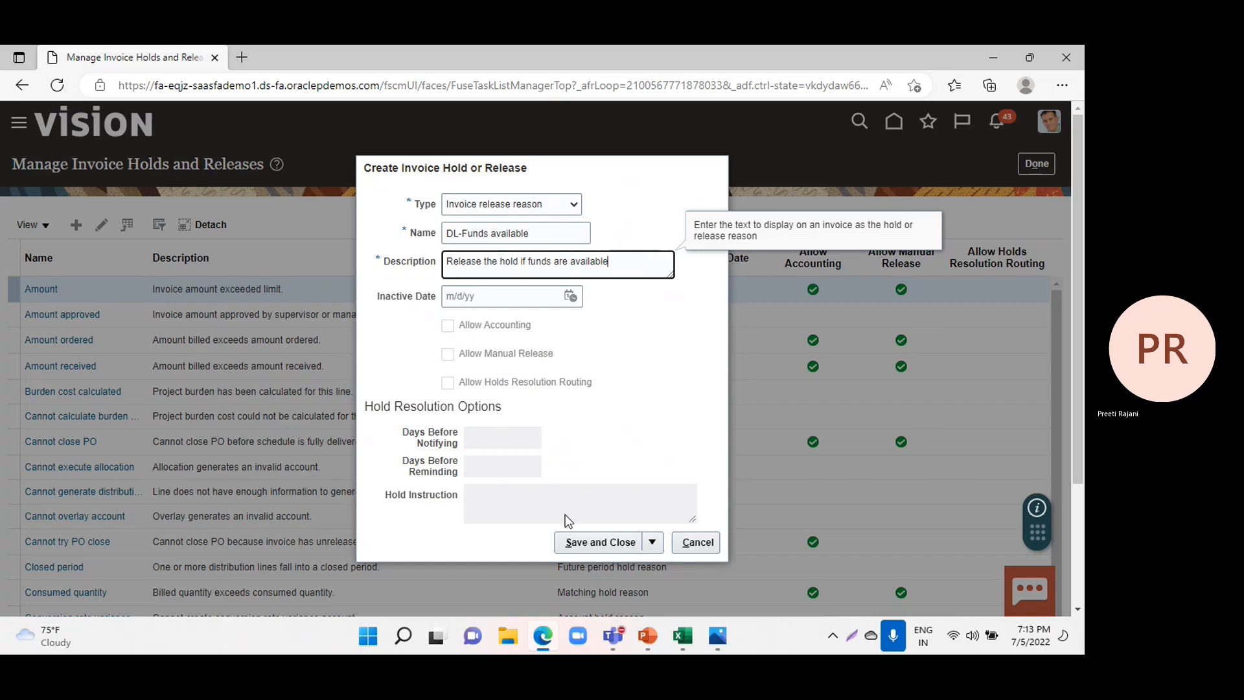
click(584, 543)
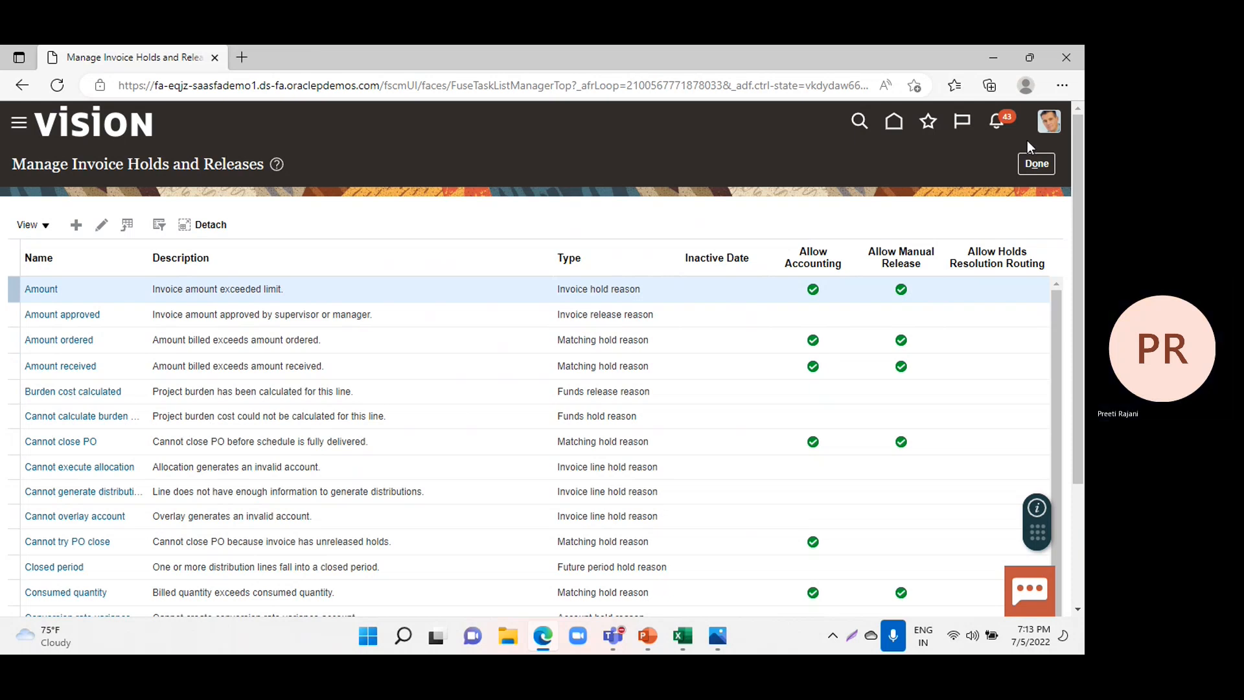
Leave the invoice holds and releases setup and start a new invoice in the Payables Invoices work area.
click(1042, 167)
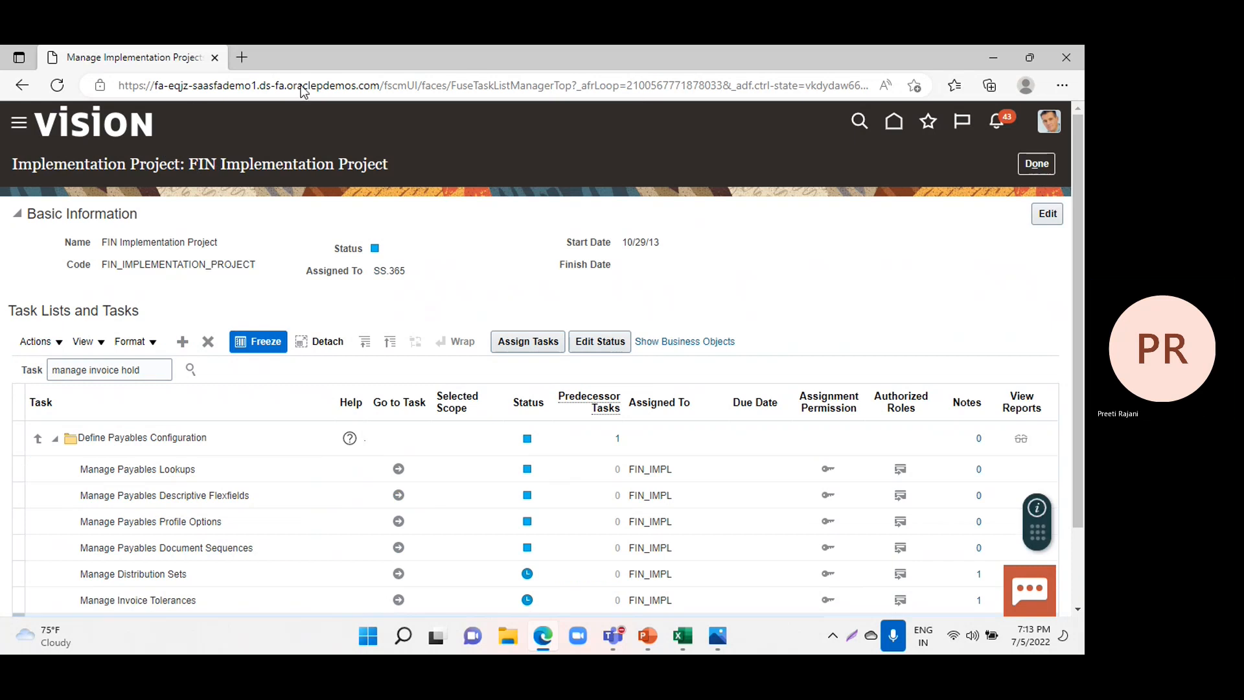
click(19, 126)
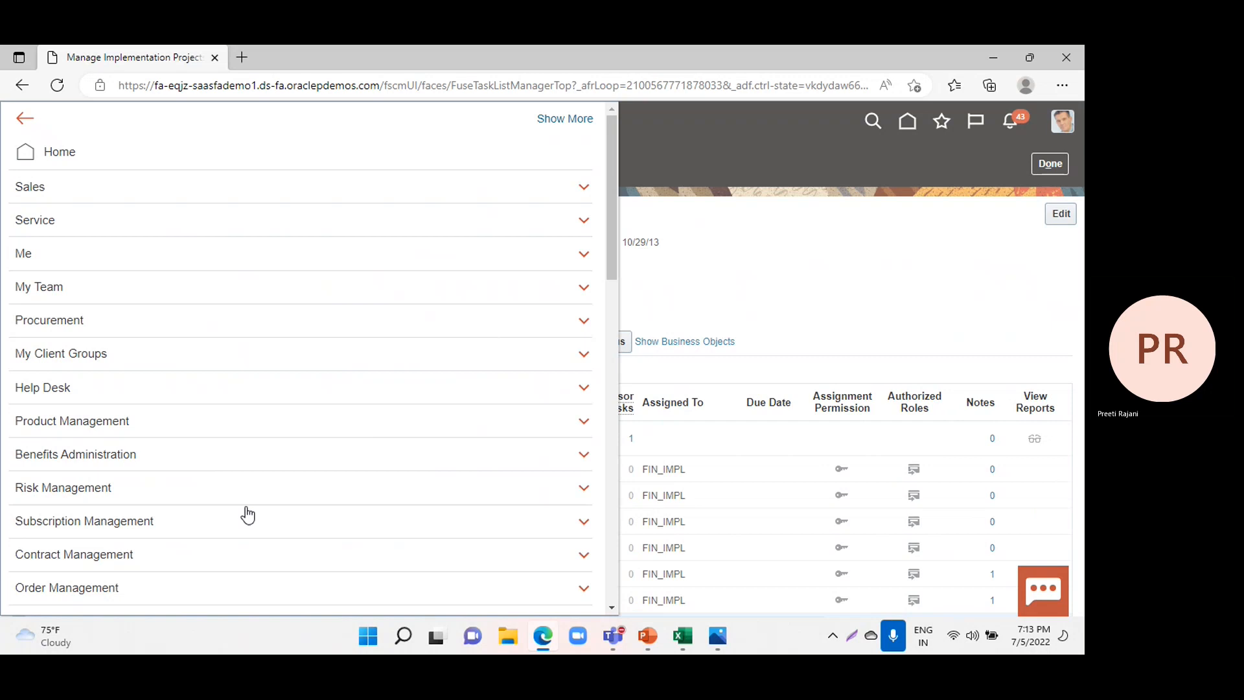
scroll(161, 440, down, 5)
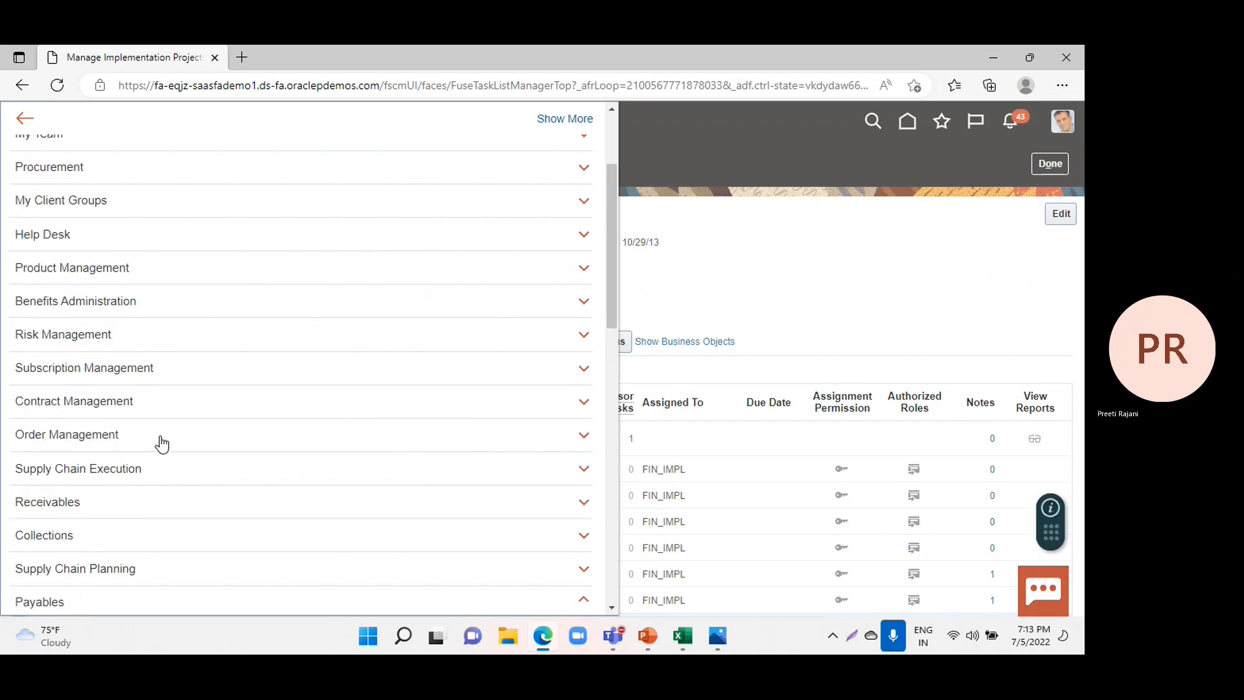
click(162, 447)
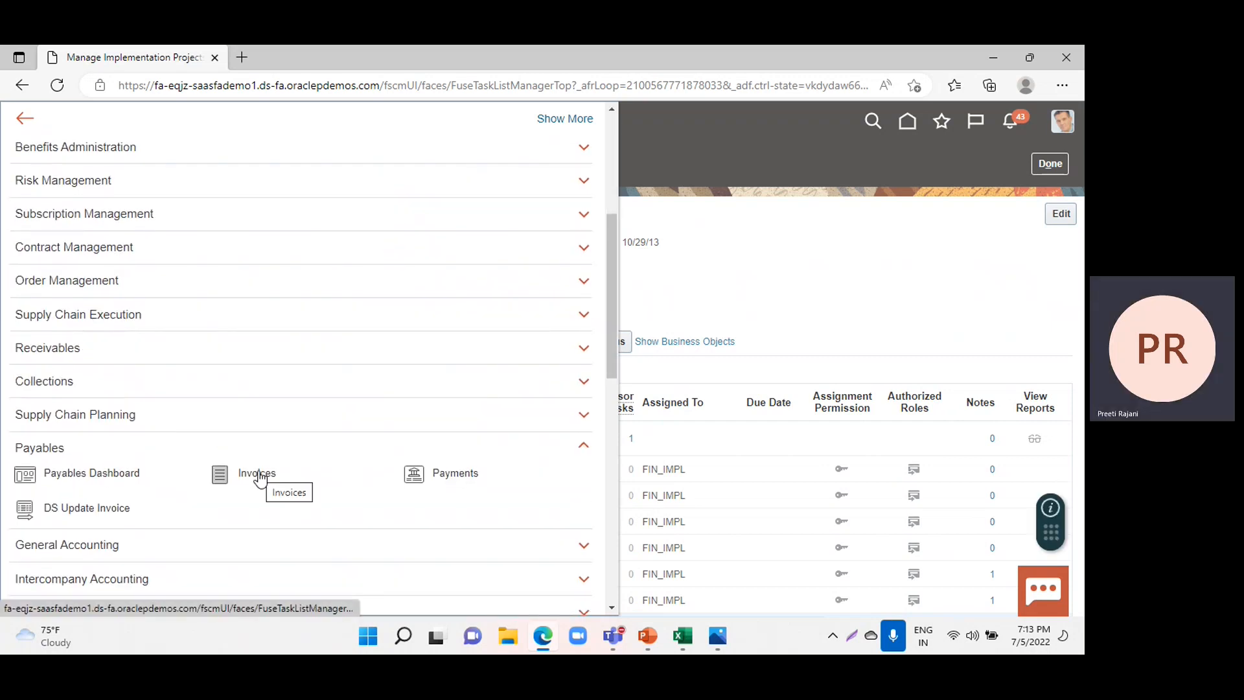
click(260, 476)
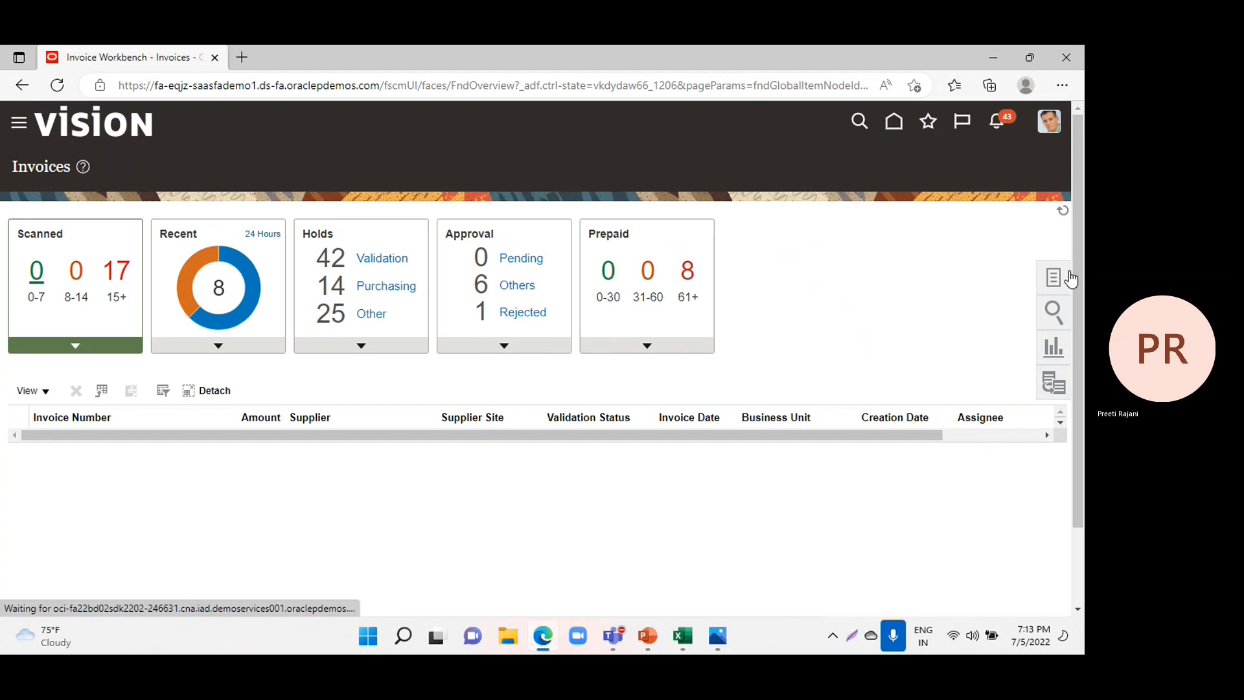
click(1048, 280)
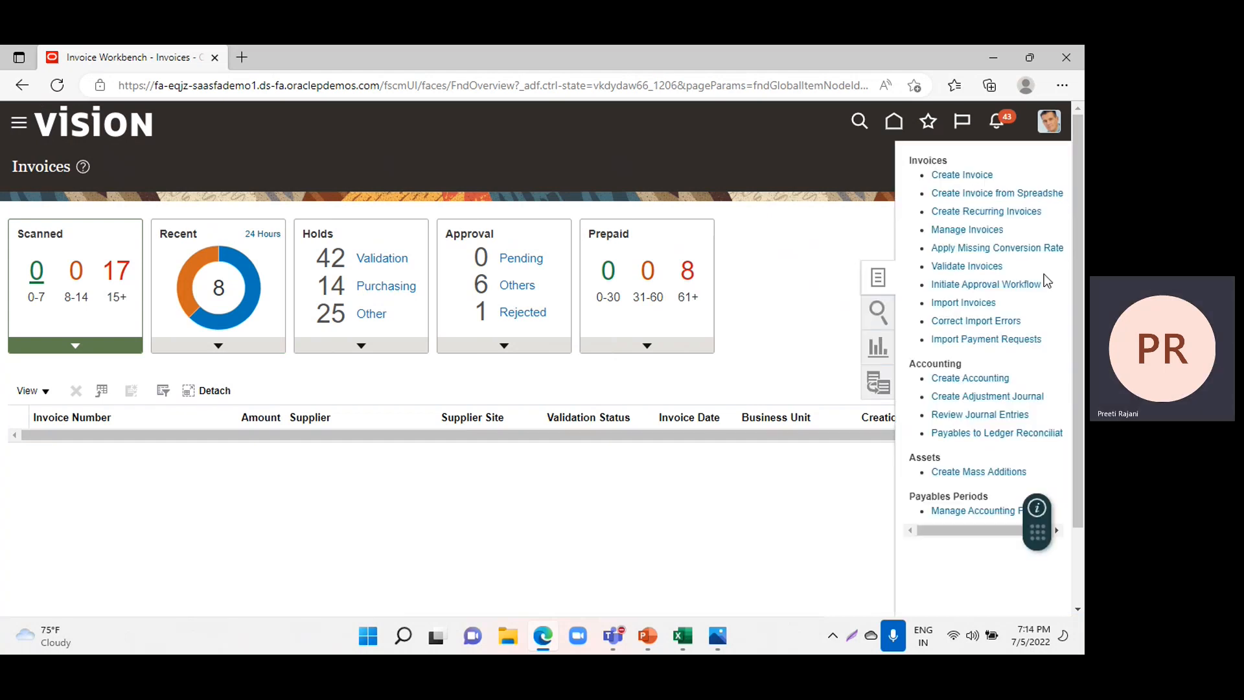
click(964, 175)
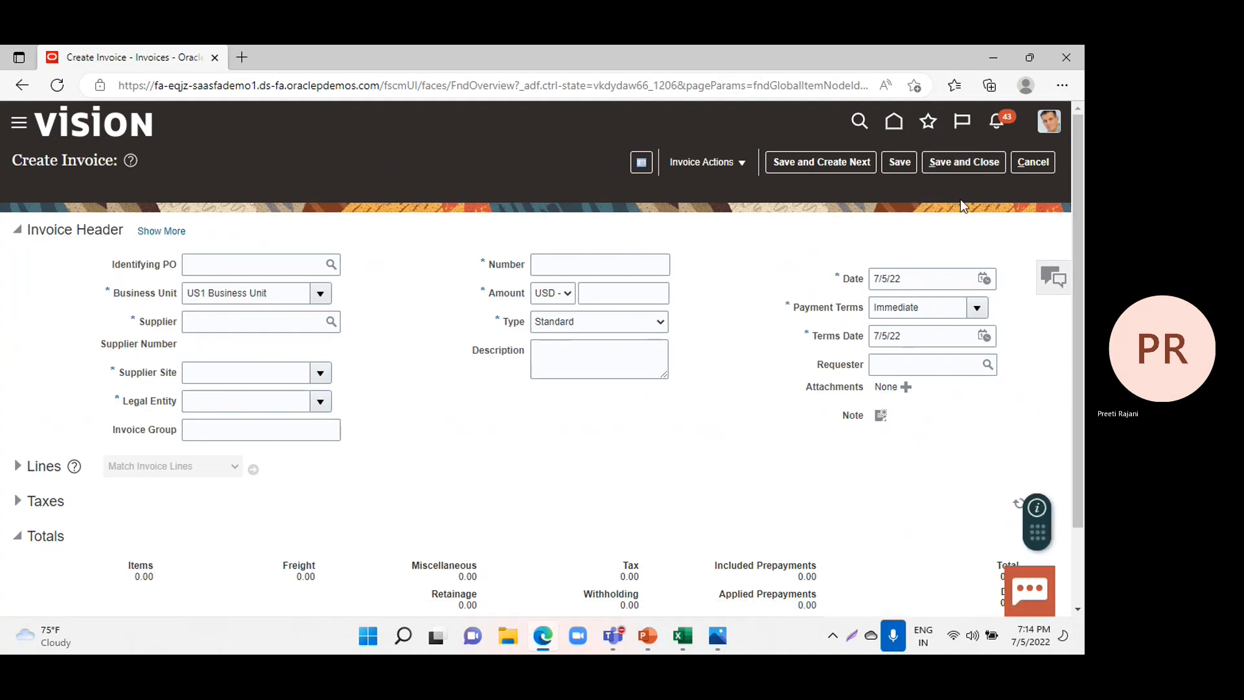
Fill in the invoice header with supplier Dell Inc., number NI-01 and an amount of 2190 USD.
click(295, 322)
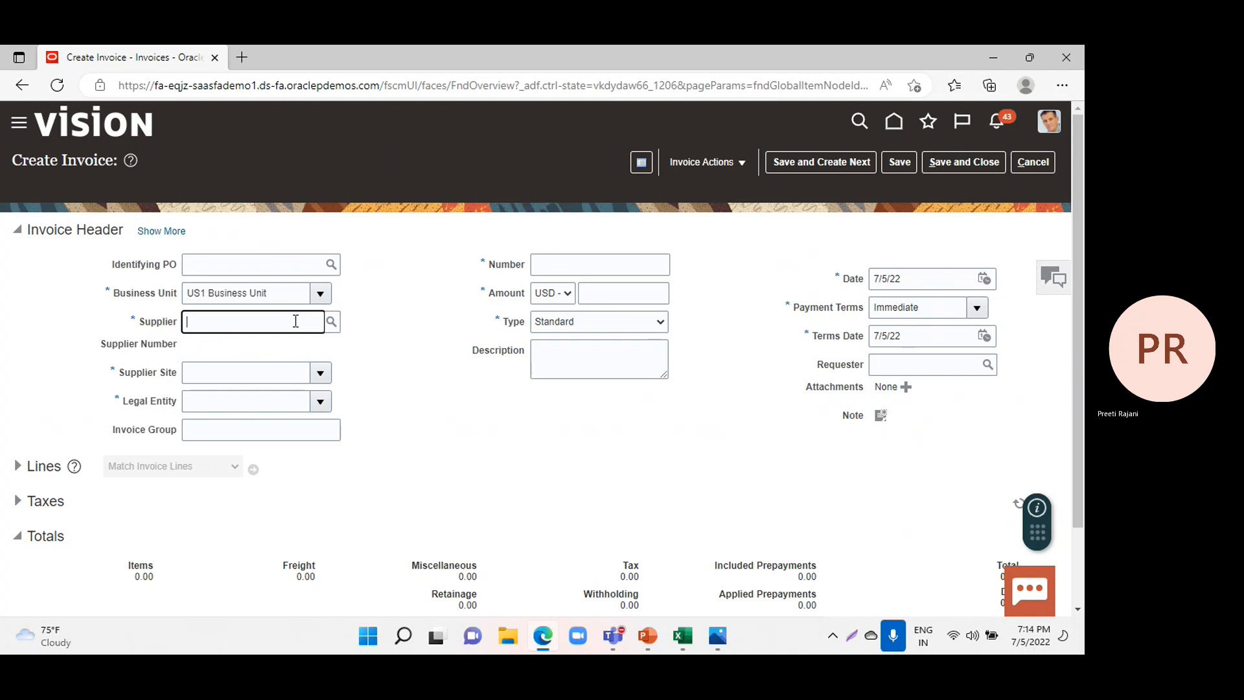
text(Dell)
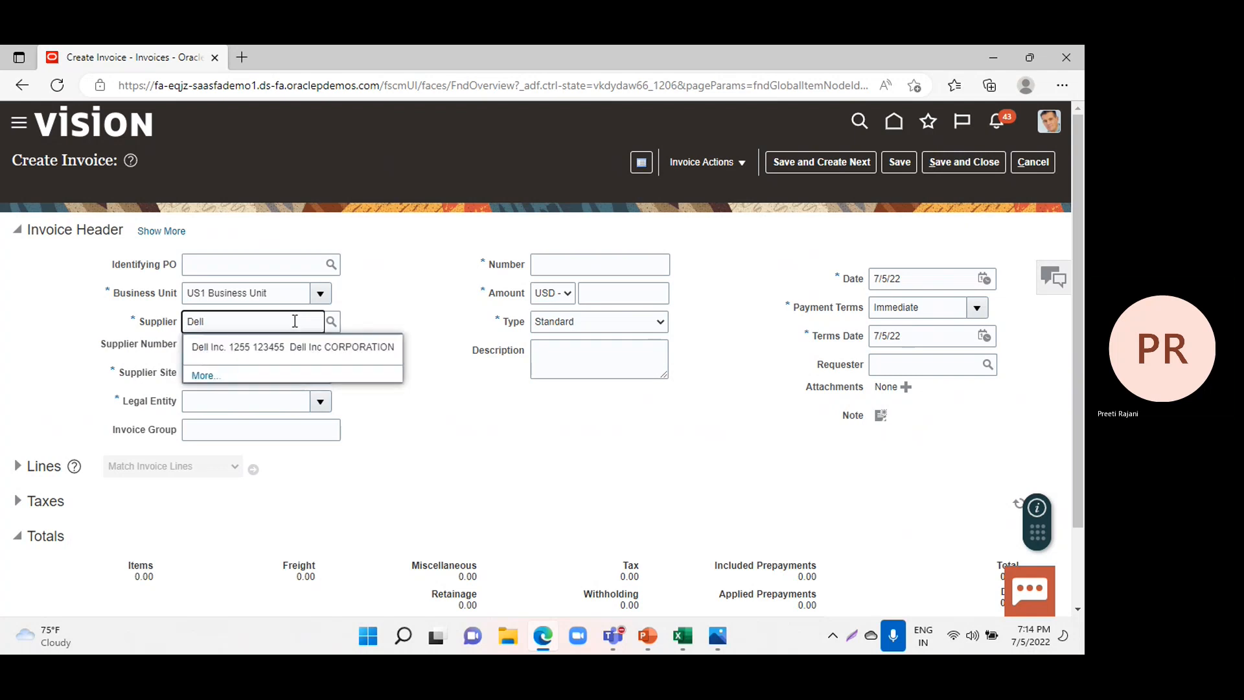
click(263, 347)
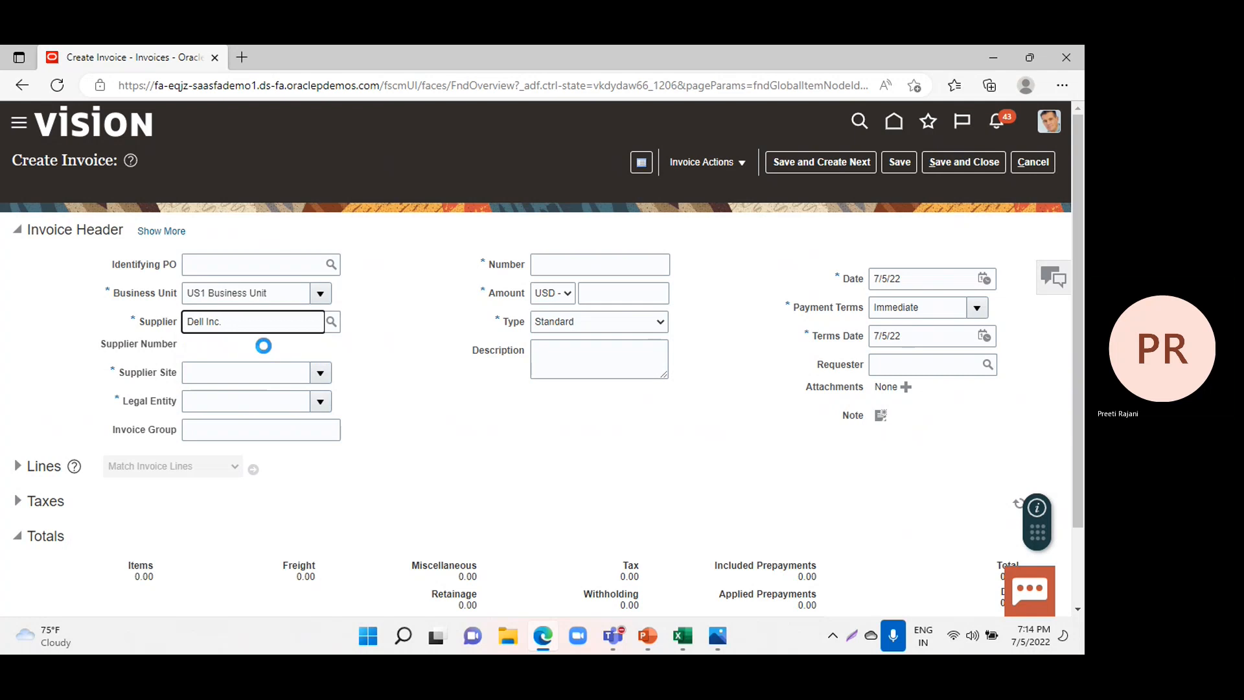
click(572, 261)
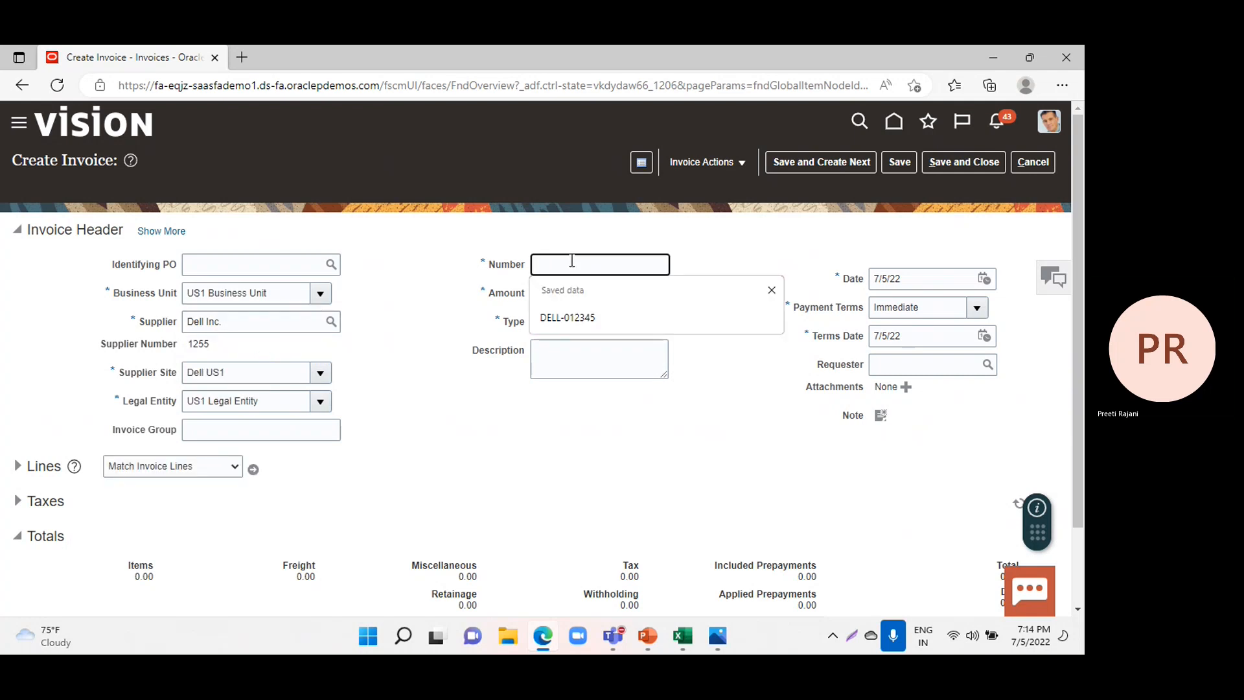
text(NI)
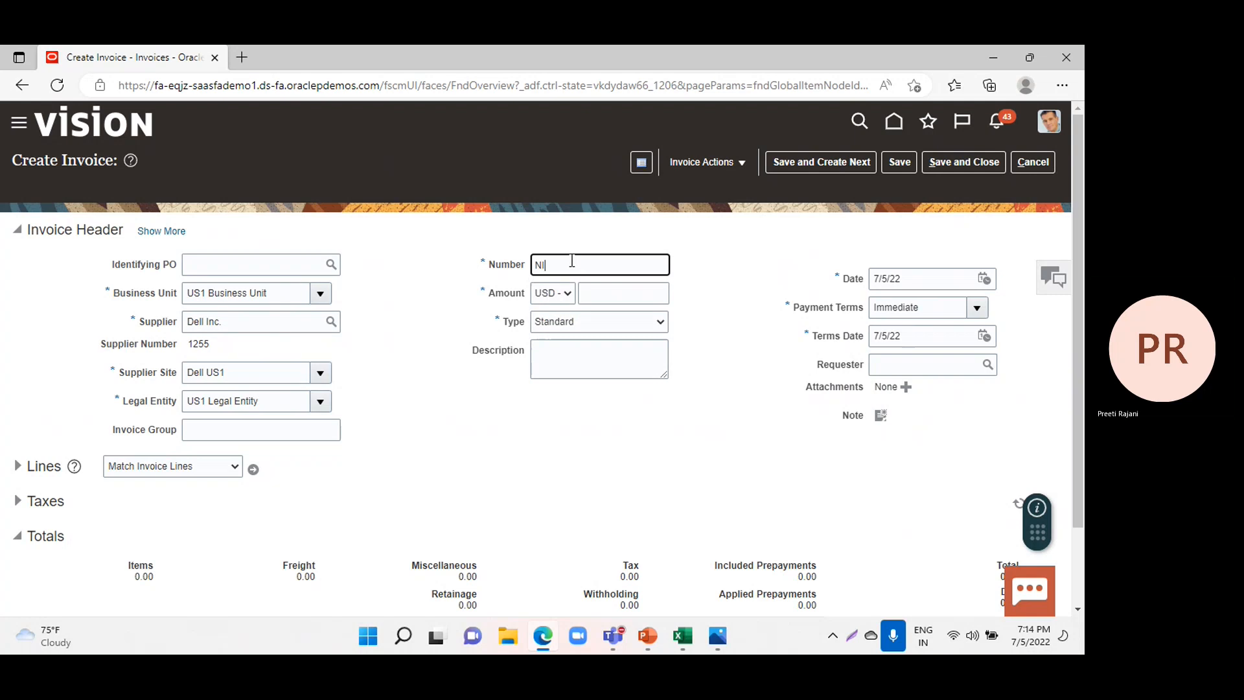
text(-01)
click(588, 294)
text(2190)
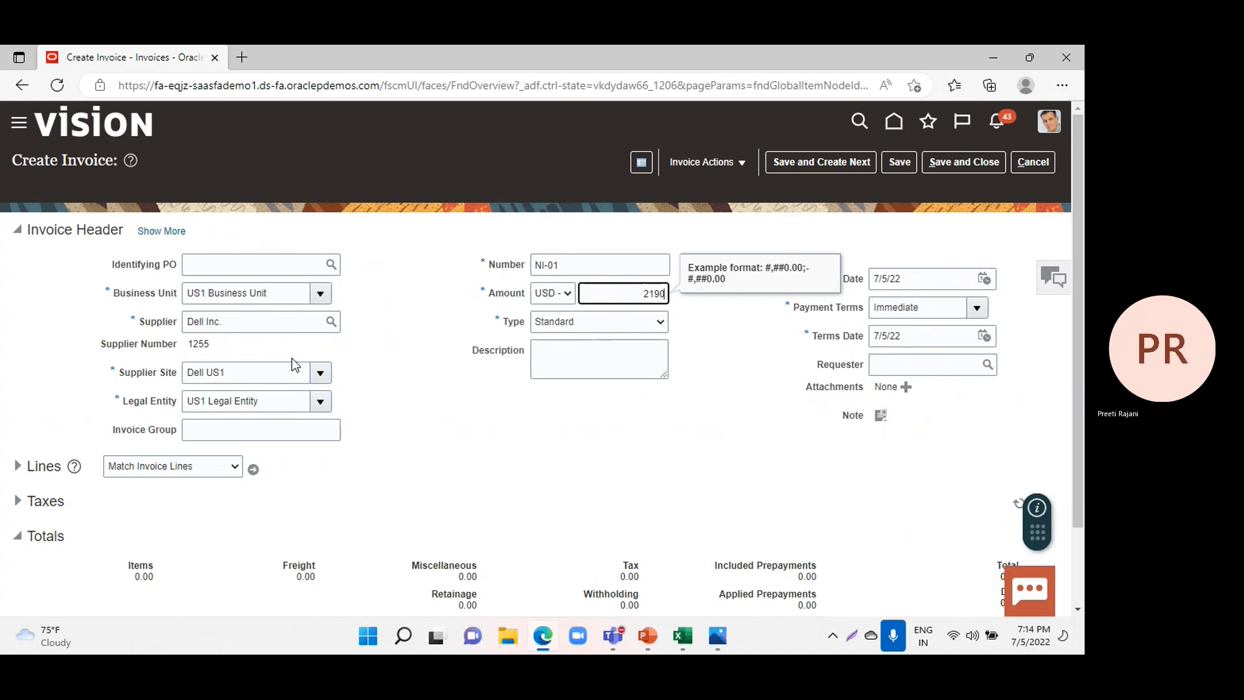
Enter 2000 as the amount of invoice line 1 and assign it the Telephone Expense distribution set.
click(17, 467)
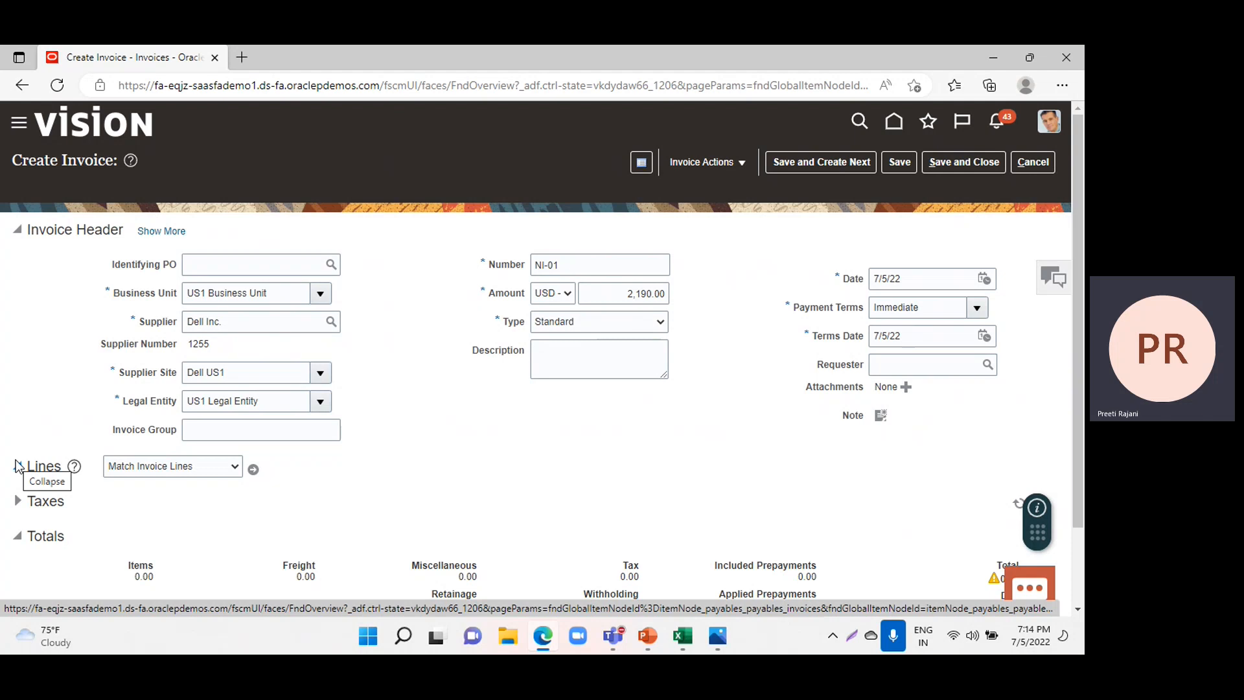
scroll(369, 468, down, 1)
click(257, 541)
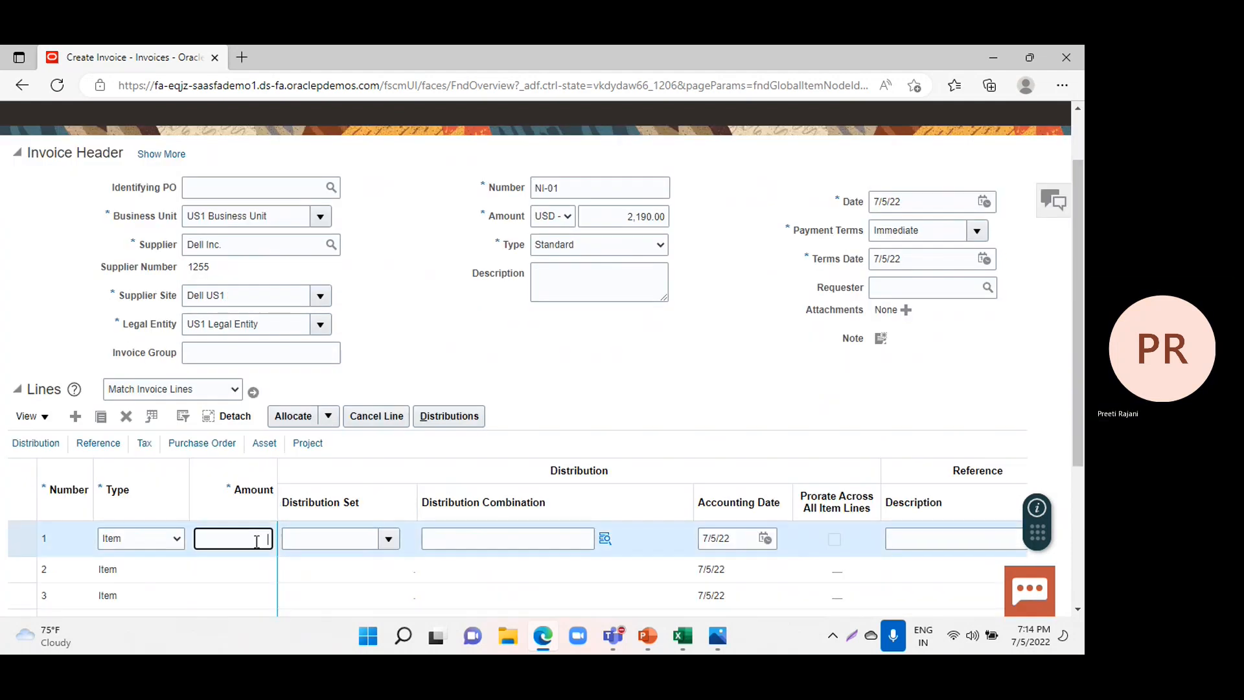
text(2000)
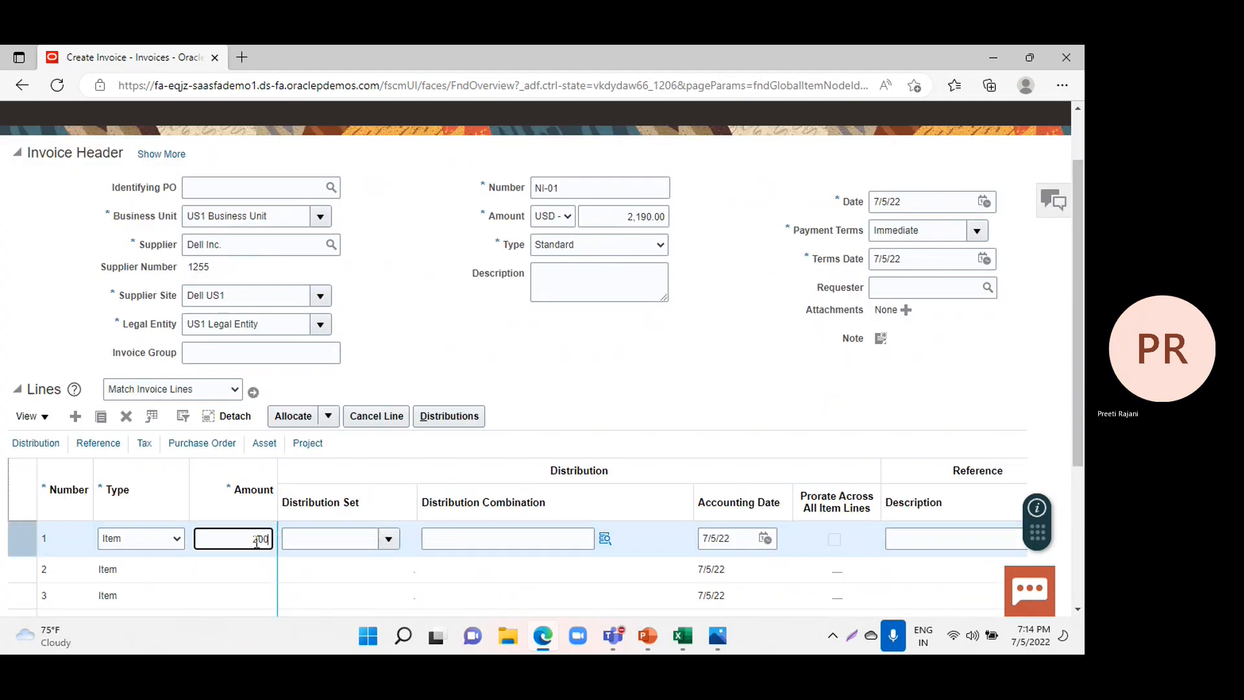
click(383, 542)
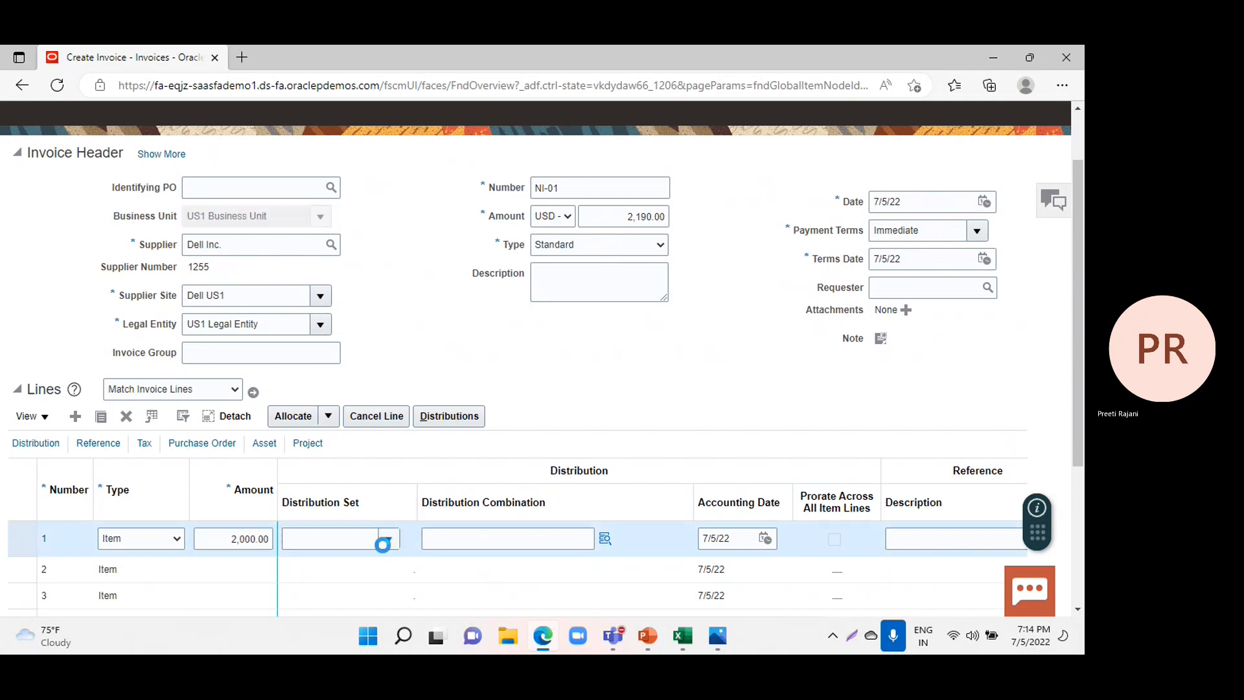
click(348, 464)
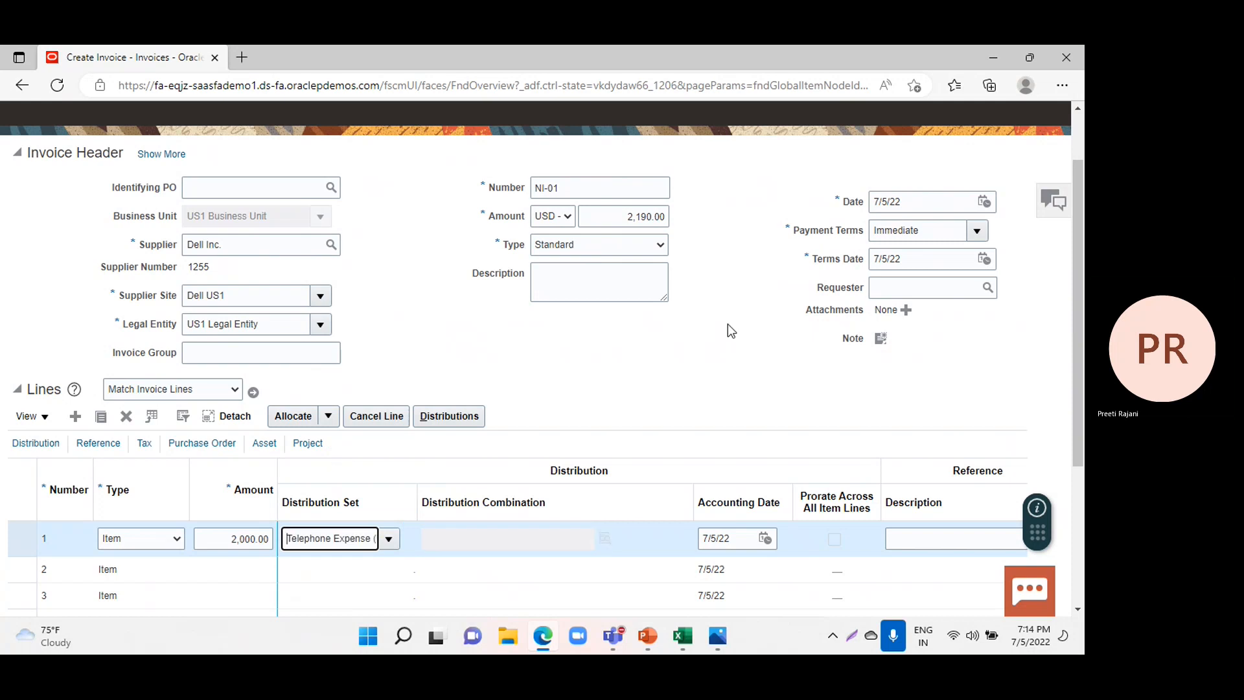
Add the DL-No Funds manual hold to the invoice, then save and close the holds.
scroll(728, 329, up, 1)
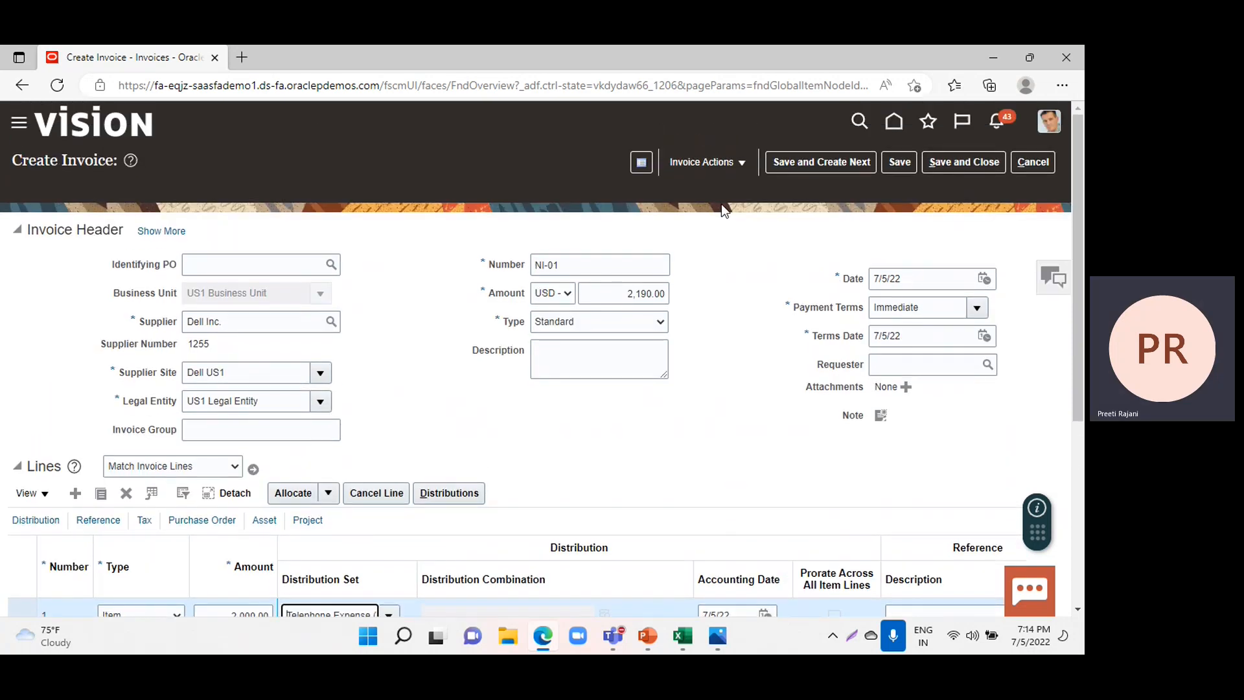
click(699, 162)
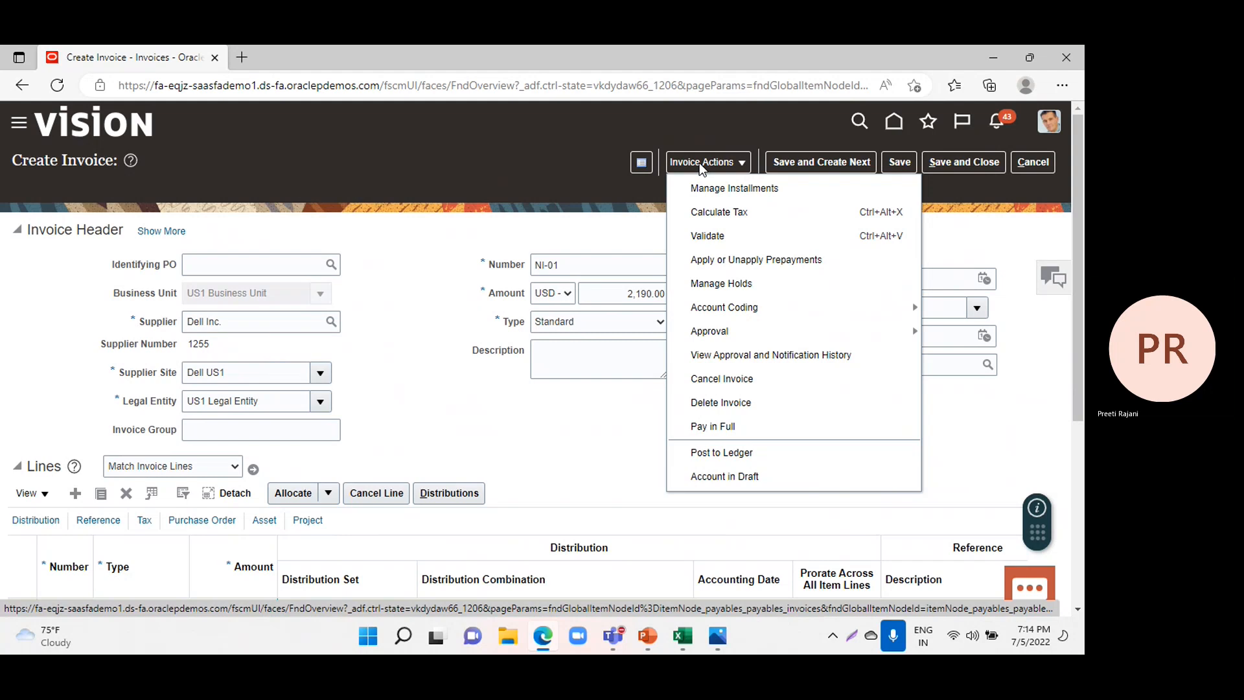
click(710, 289)
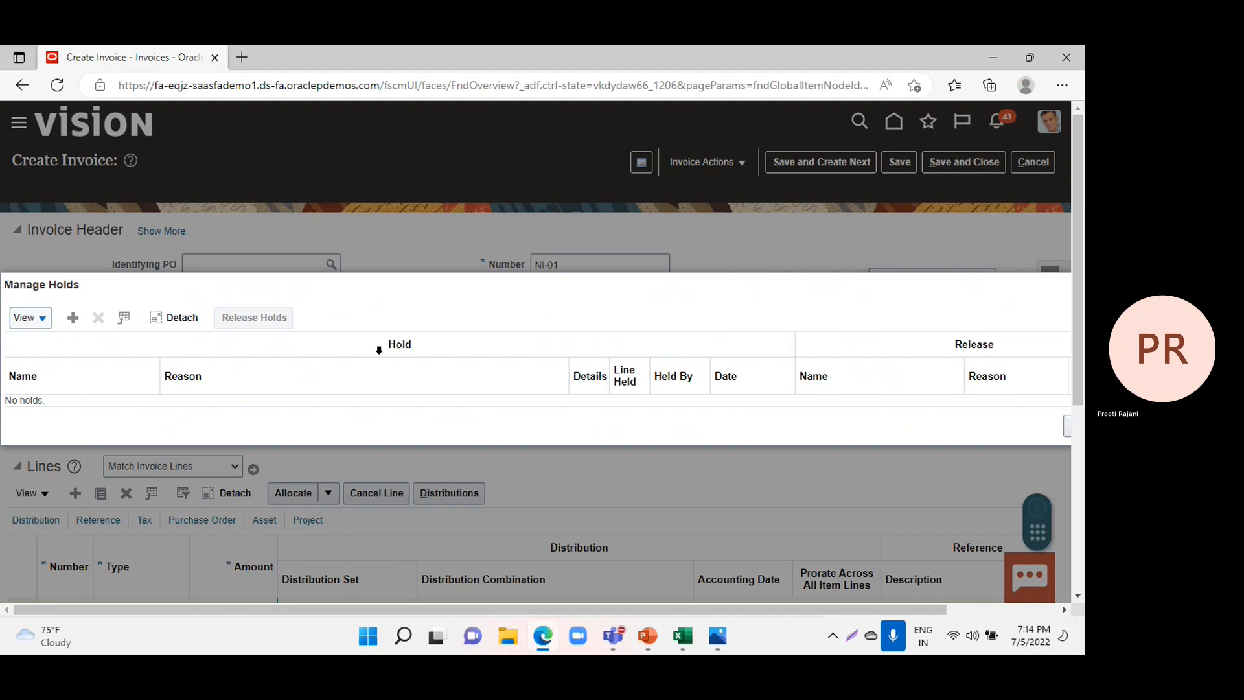
click(72, 322)
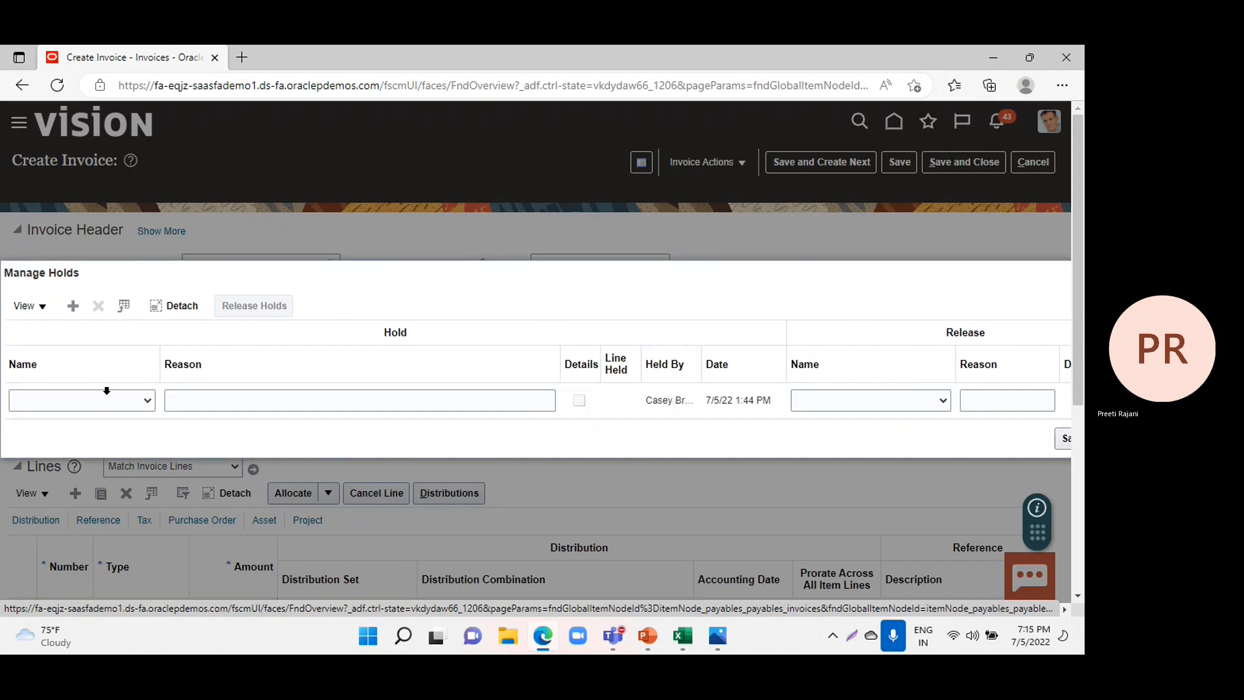
click(133, 403)
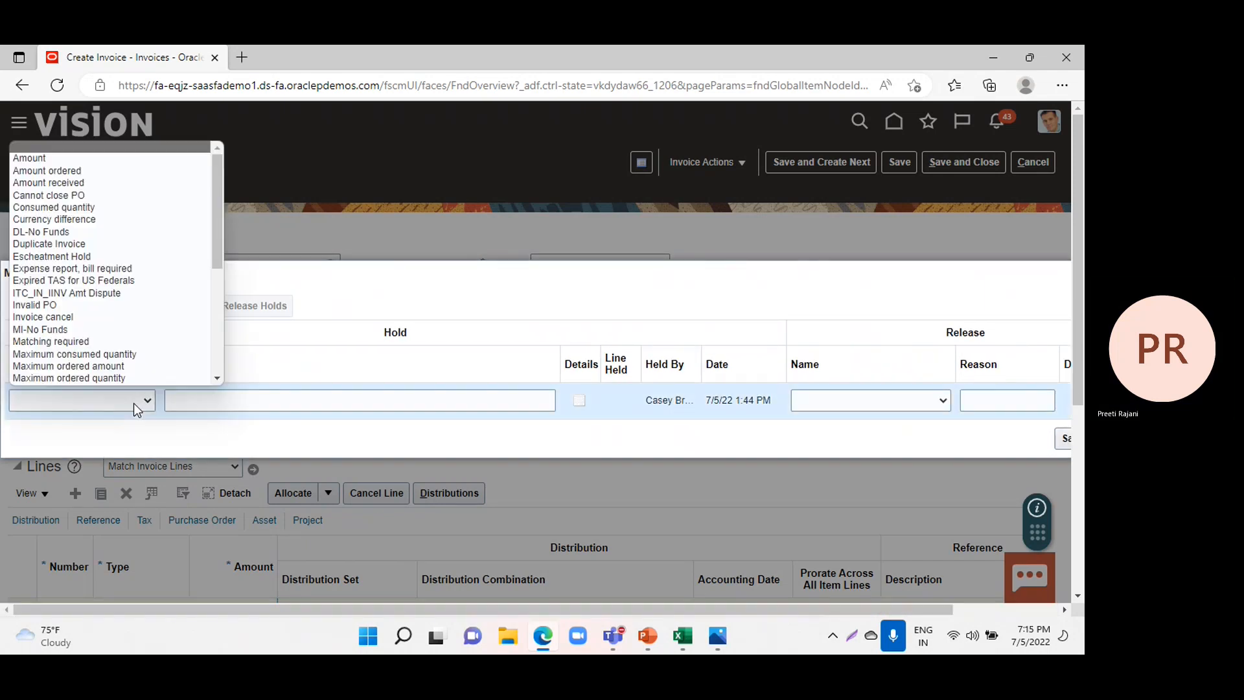
click(107, 231)
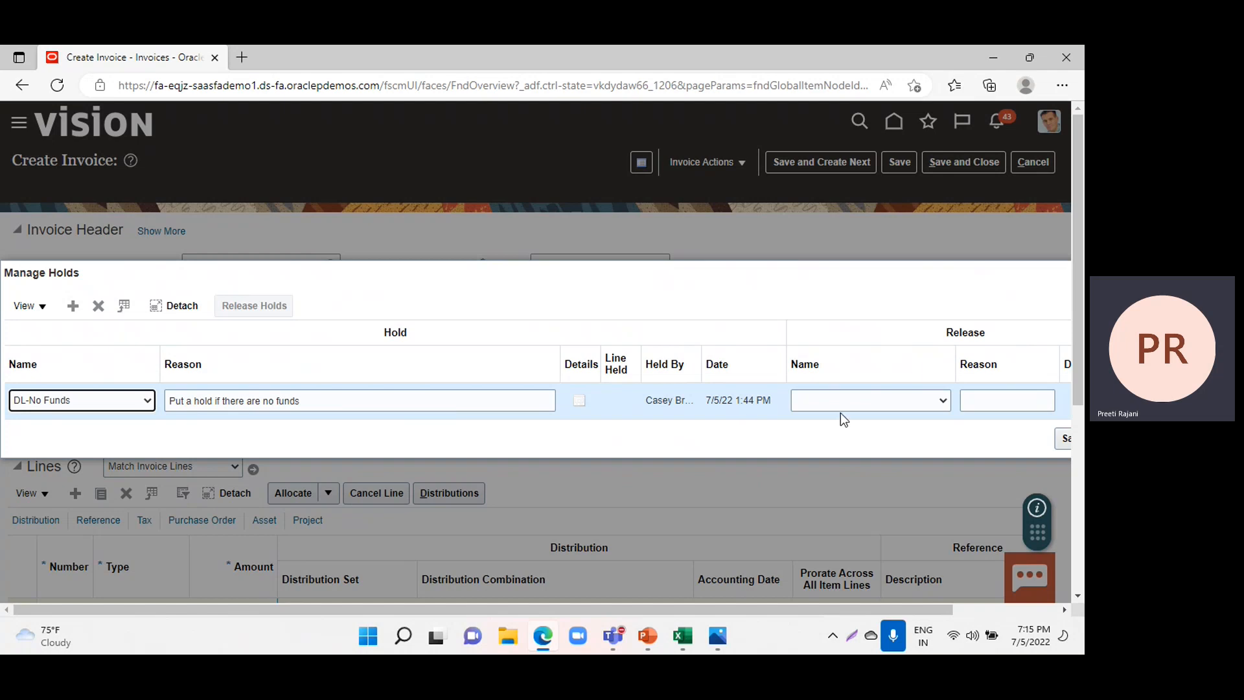
drag(712, 609, 798, 607)
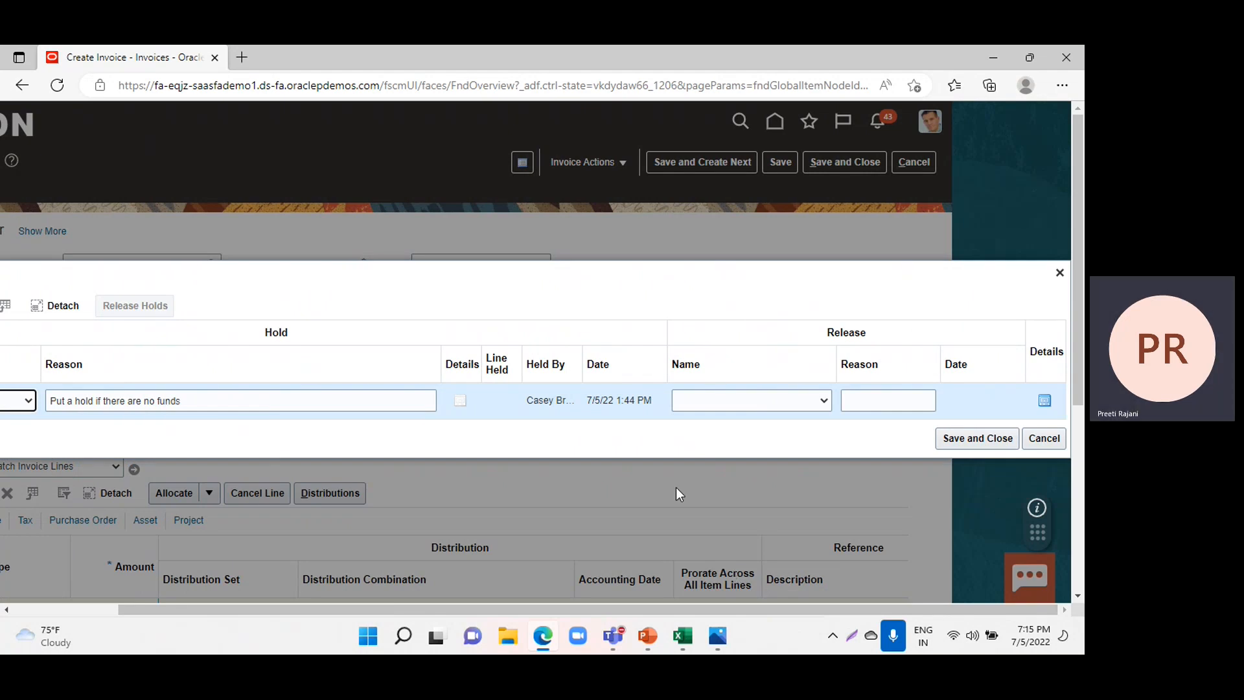
click(966, 439)
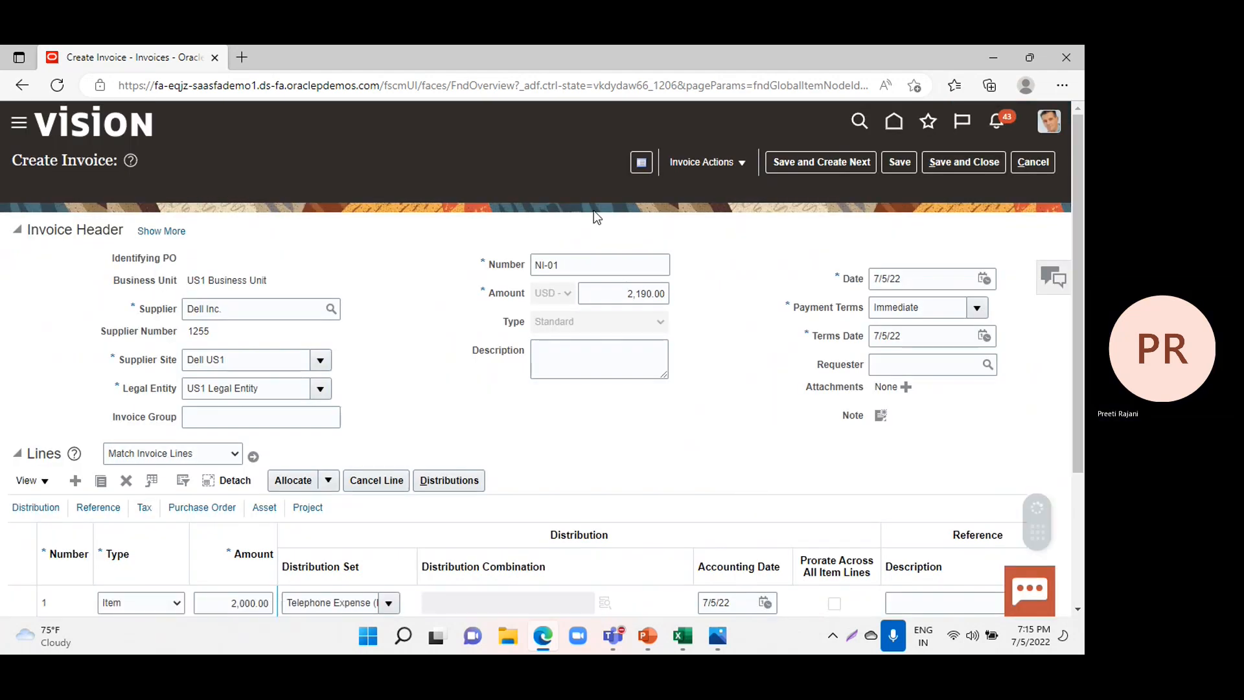
Validate the invoice, then review its manual hold from the invoice summary, and save and close the holds.
click(723, 167)
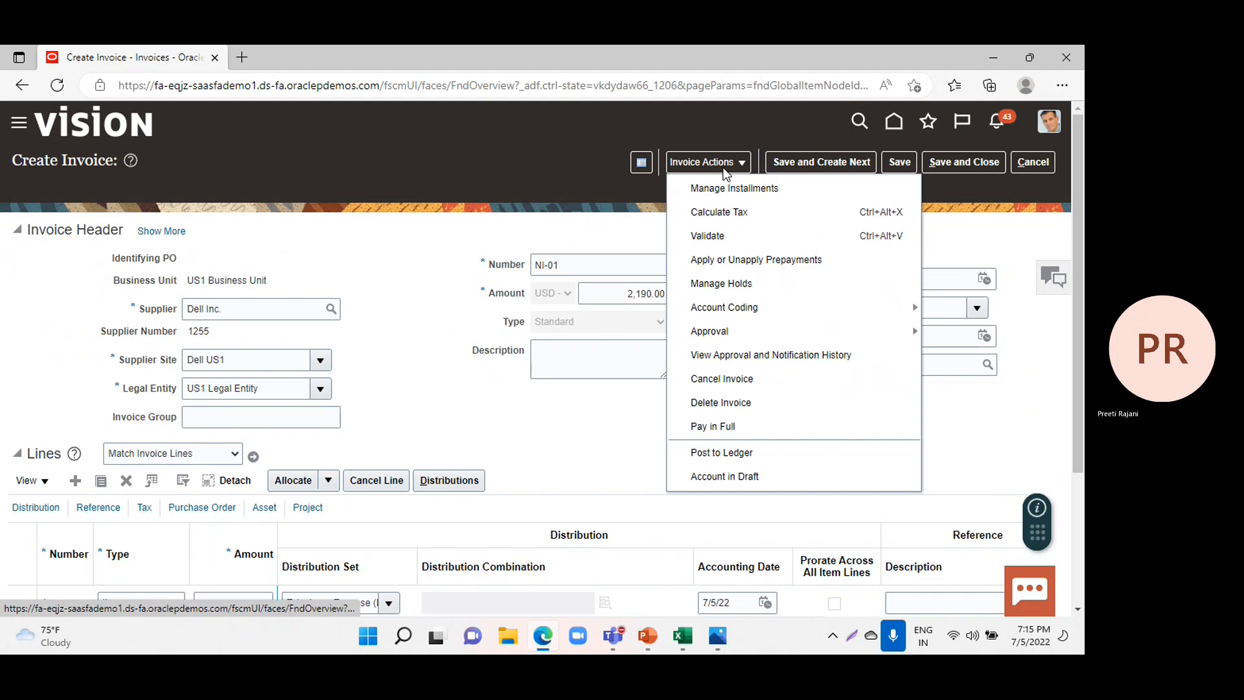
click(707, 240)
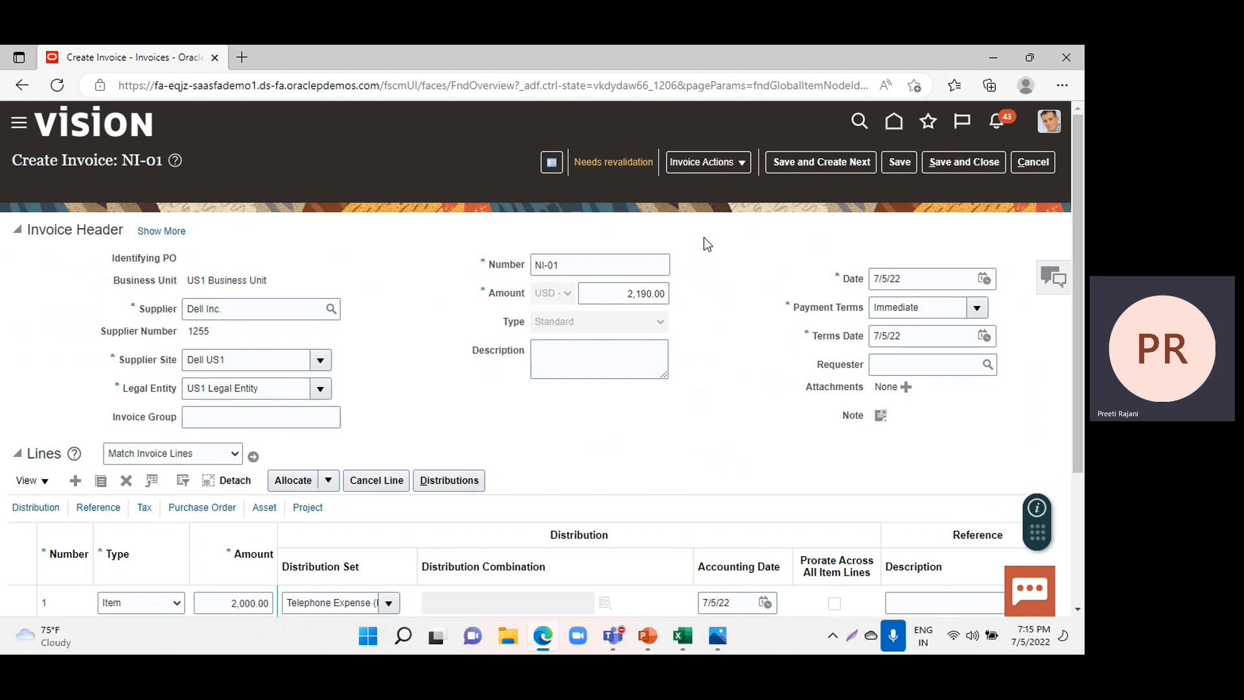
click(599, 163)
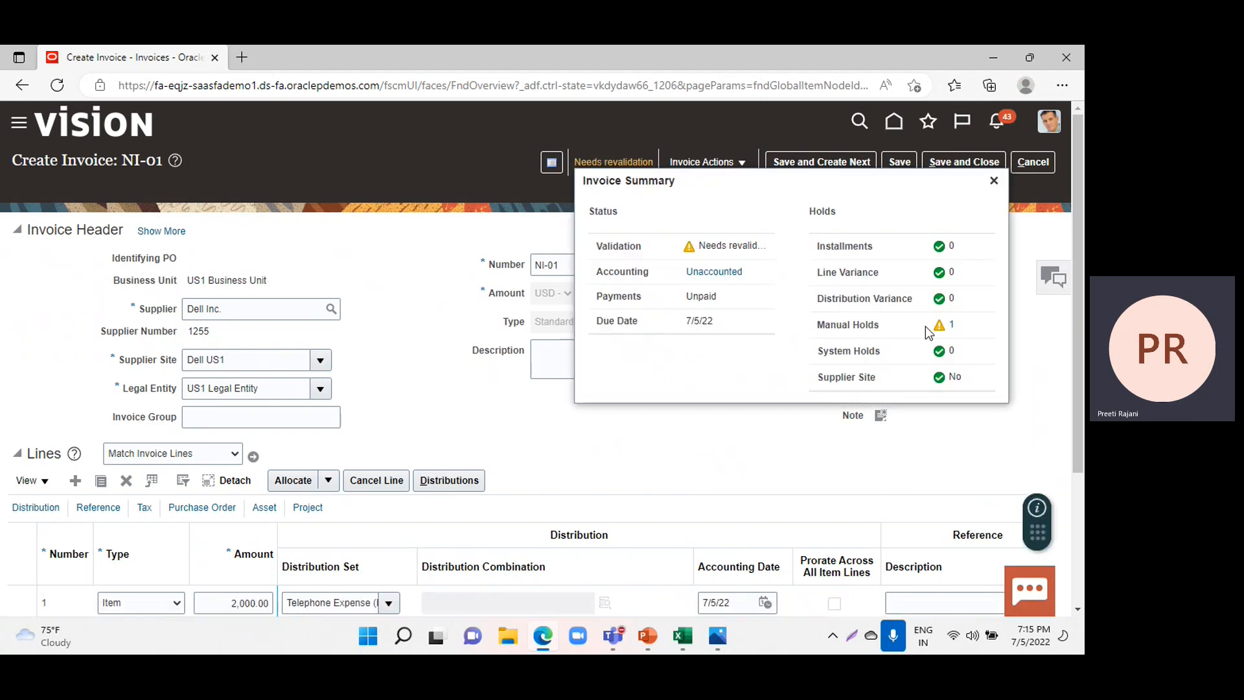
click(951, 324)
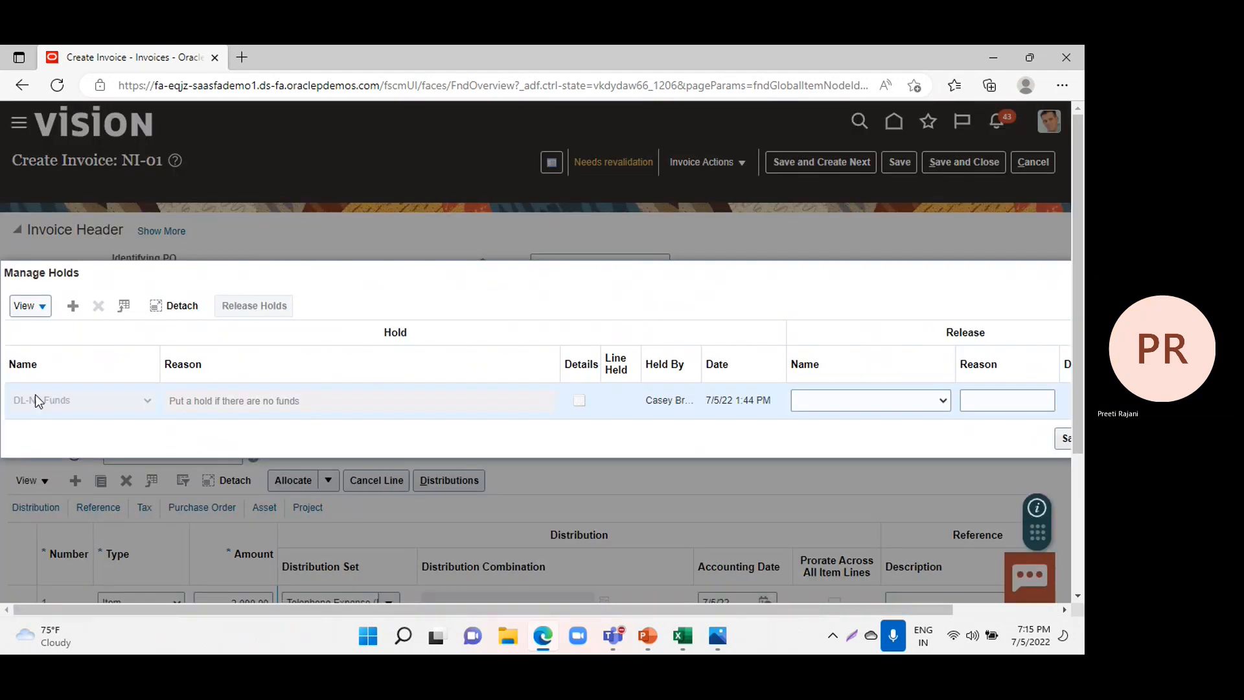
drag(383, 610, 725, 570)
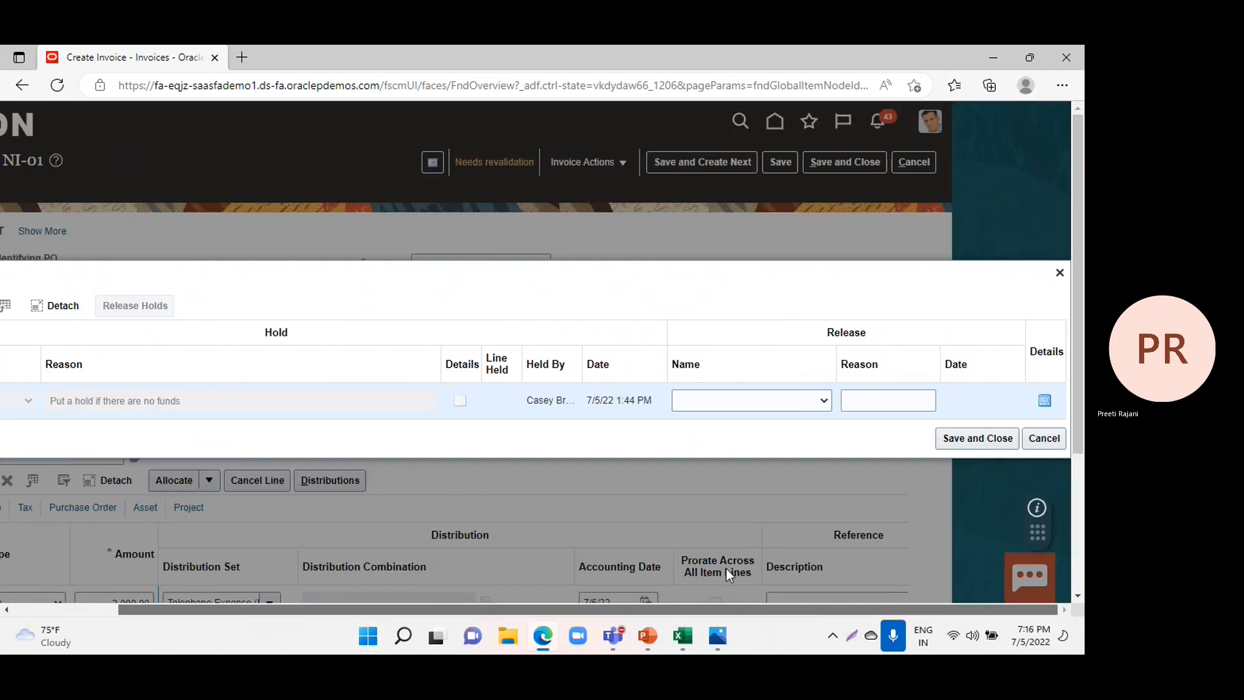
click(959, 429)
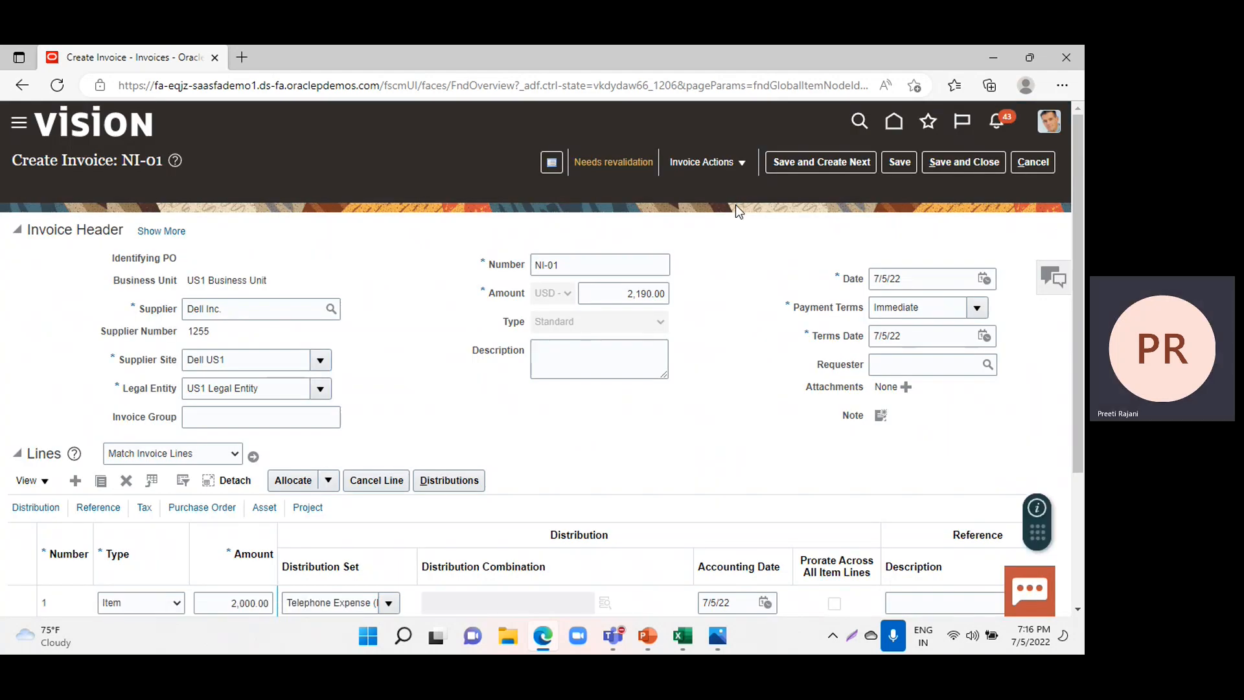
Release the DL-No Funds hold on the invoice with the DL-Funds available release, then save and close the holds and the invoice.
click(724, 167)
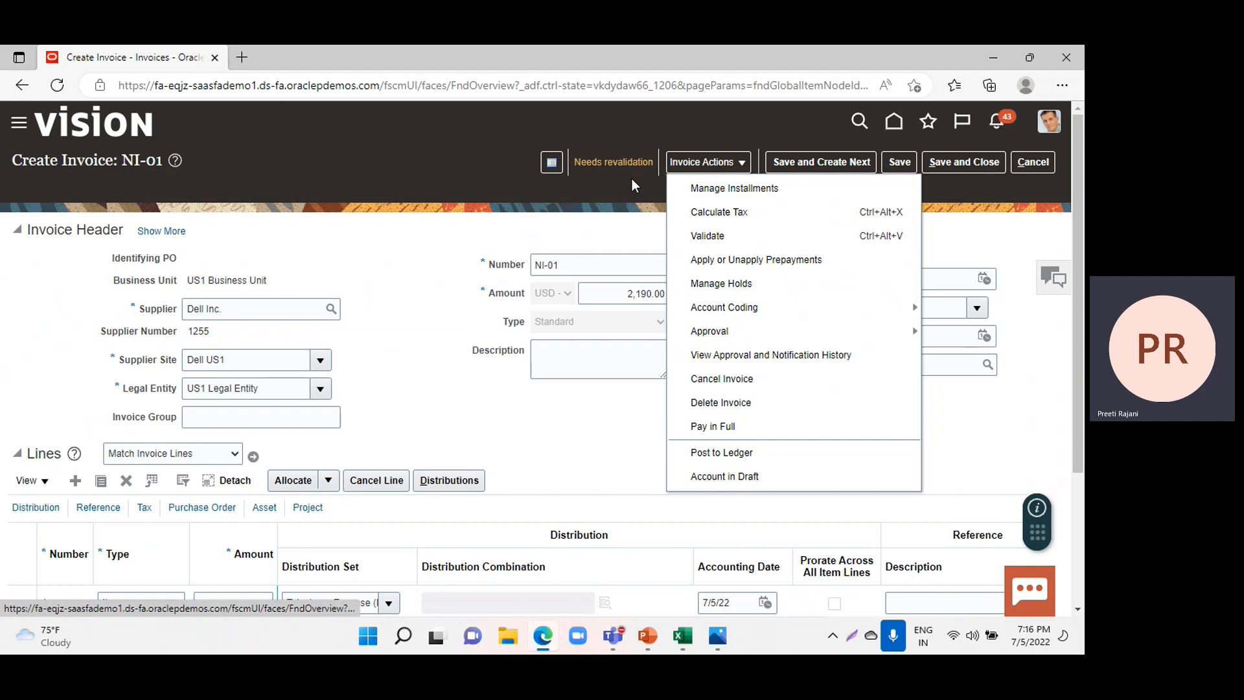
click(746, 293)
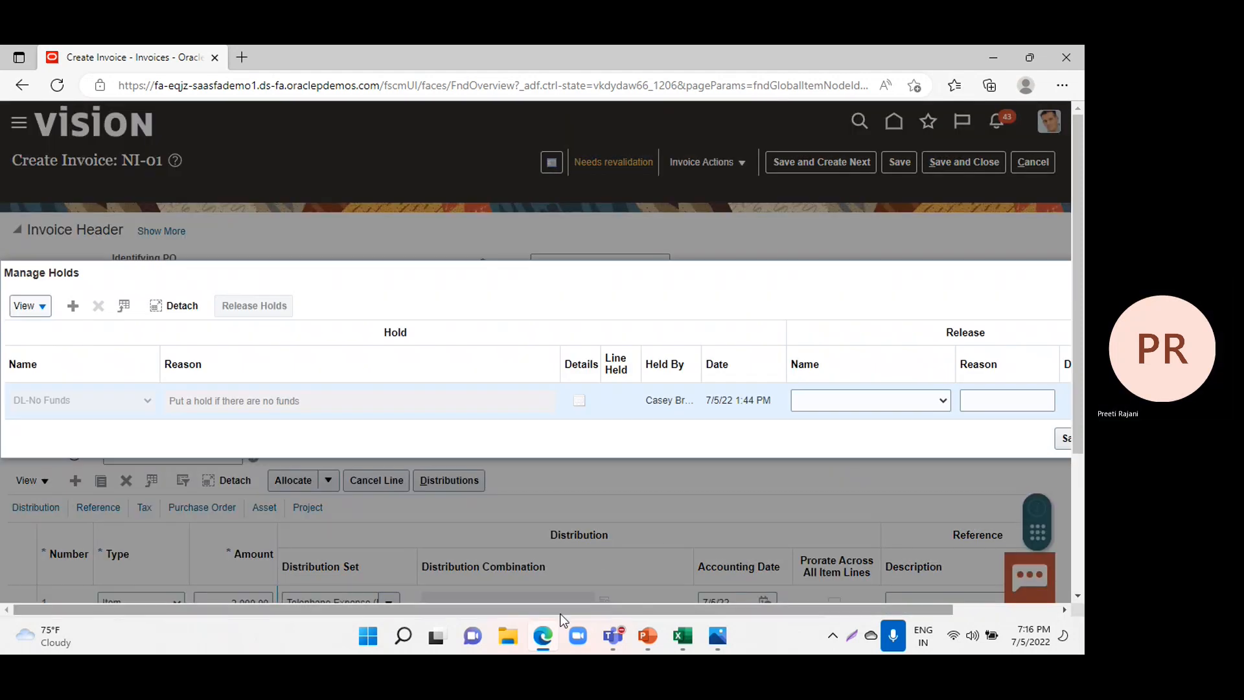
drag(559, 609, 677, 612)
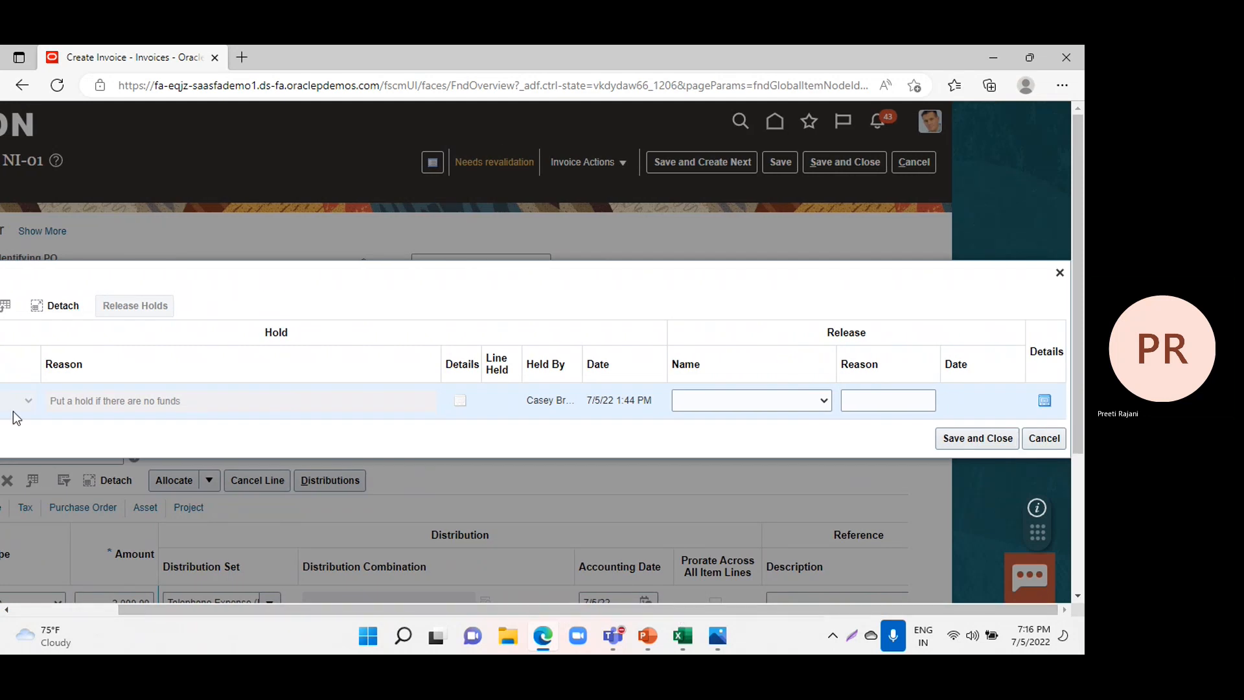
click(778, 398)
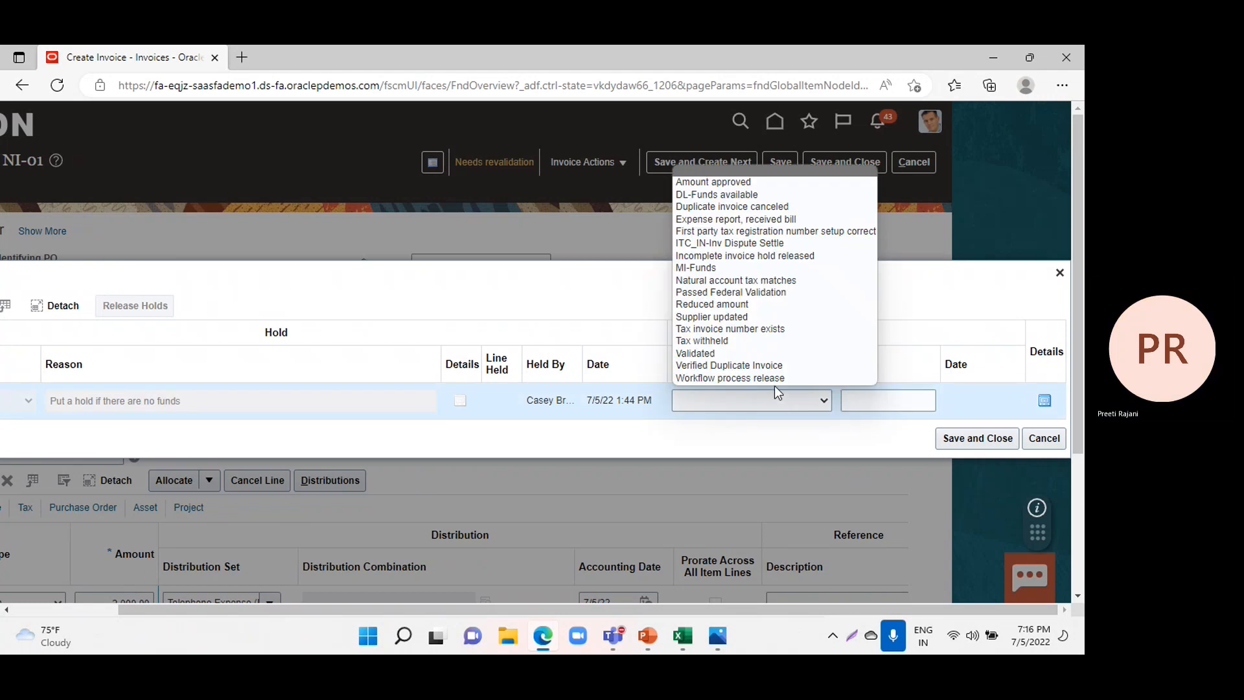
click(752, 196)
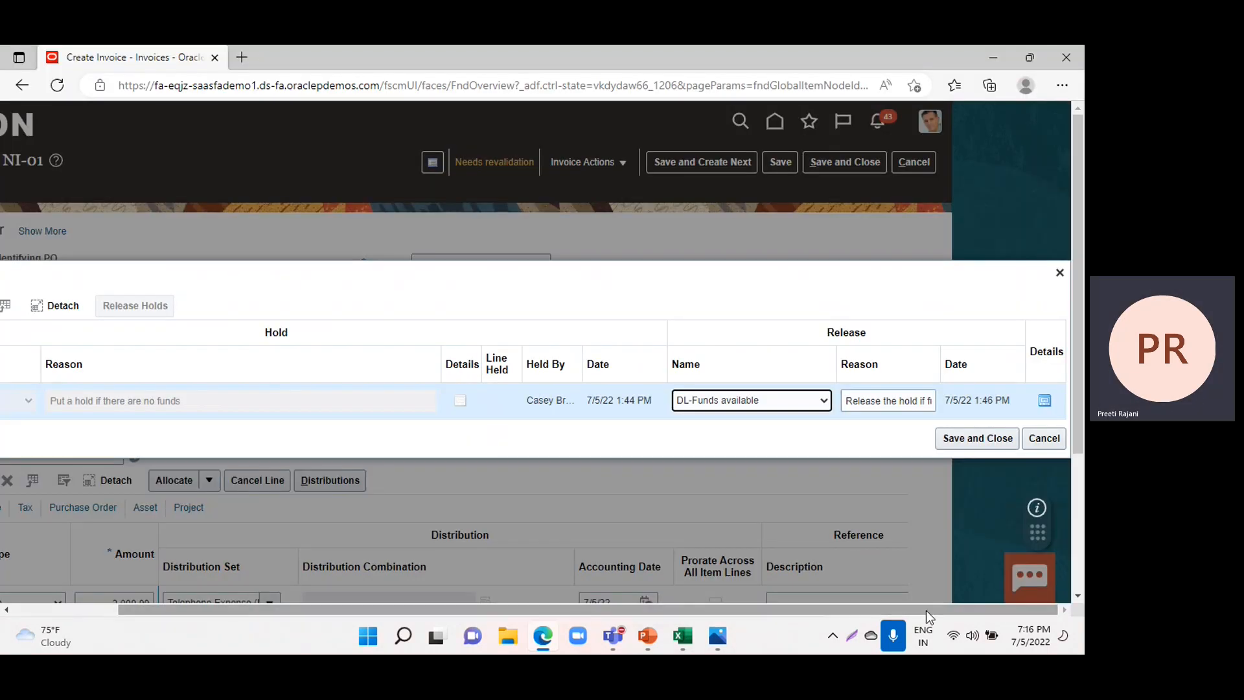
click(950, 438)
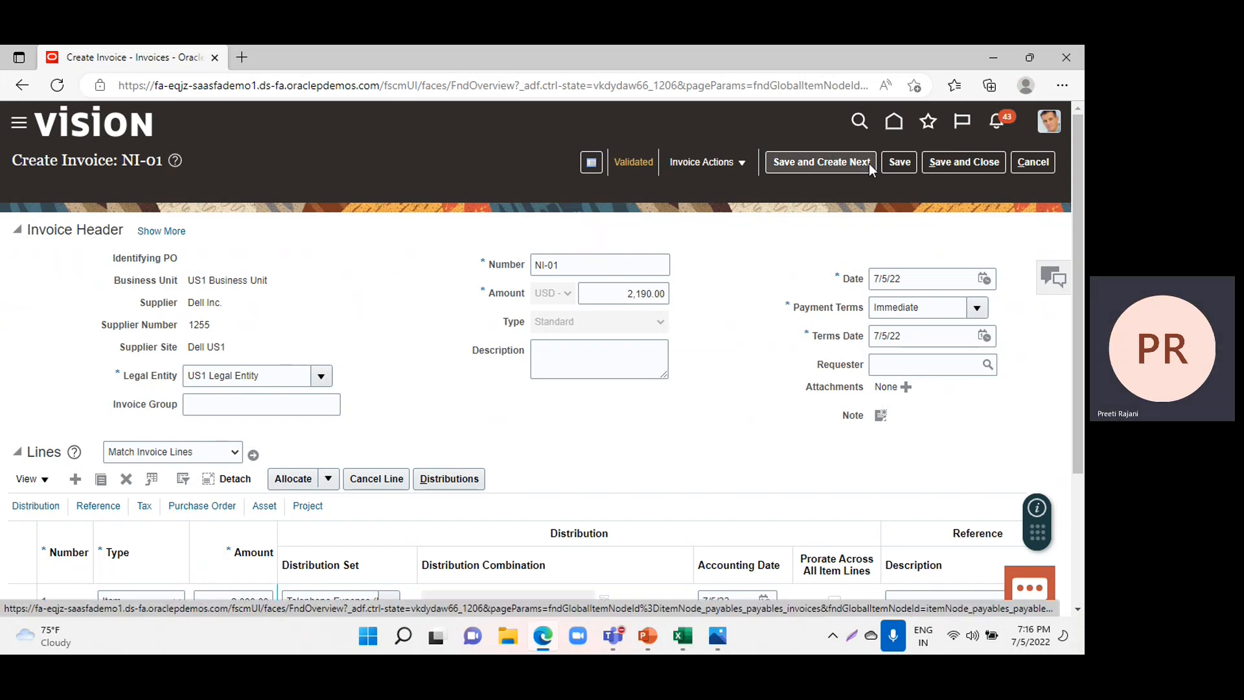
click(946, 166)
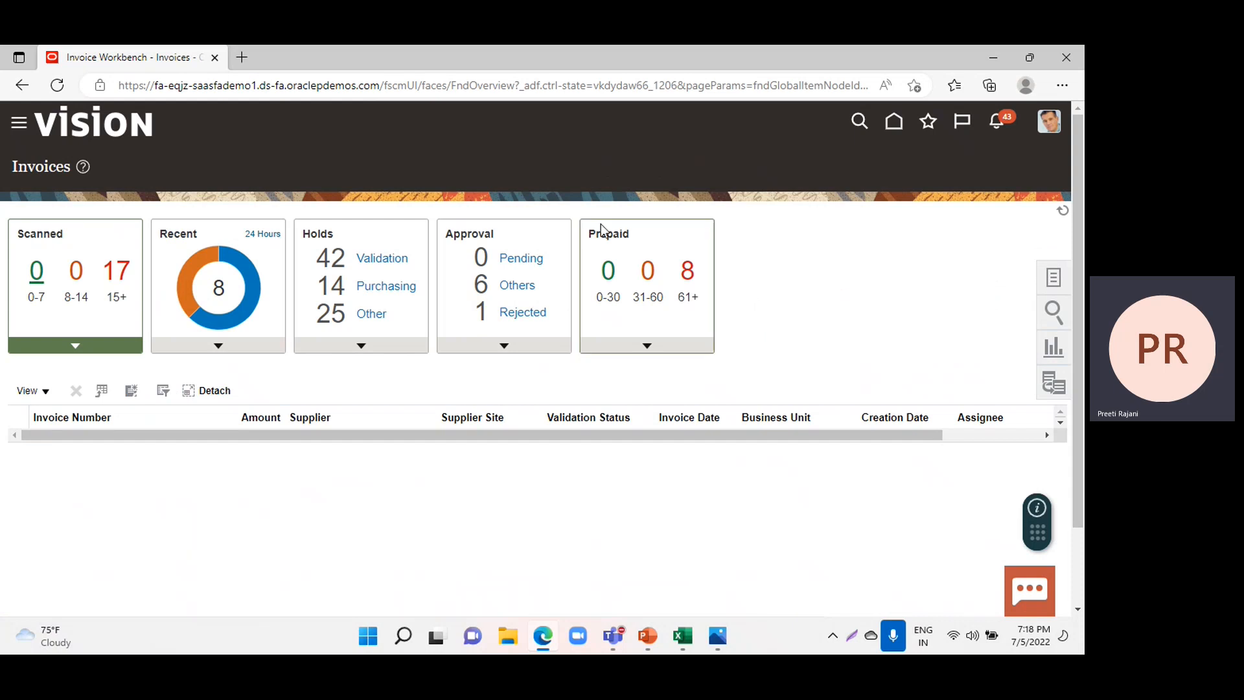
Go to Setup and Maintenance and open the FIN Implementation Project from the implementation projects.
click(1046, 129)
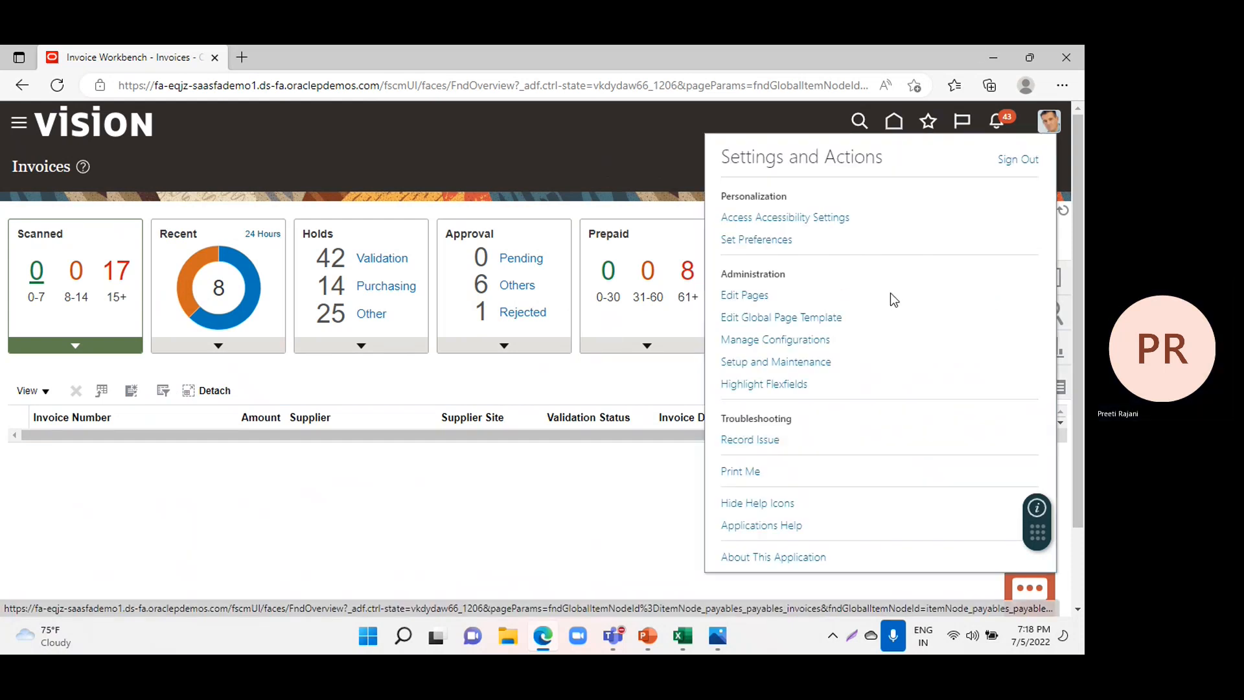
click(745, 361)
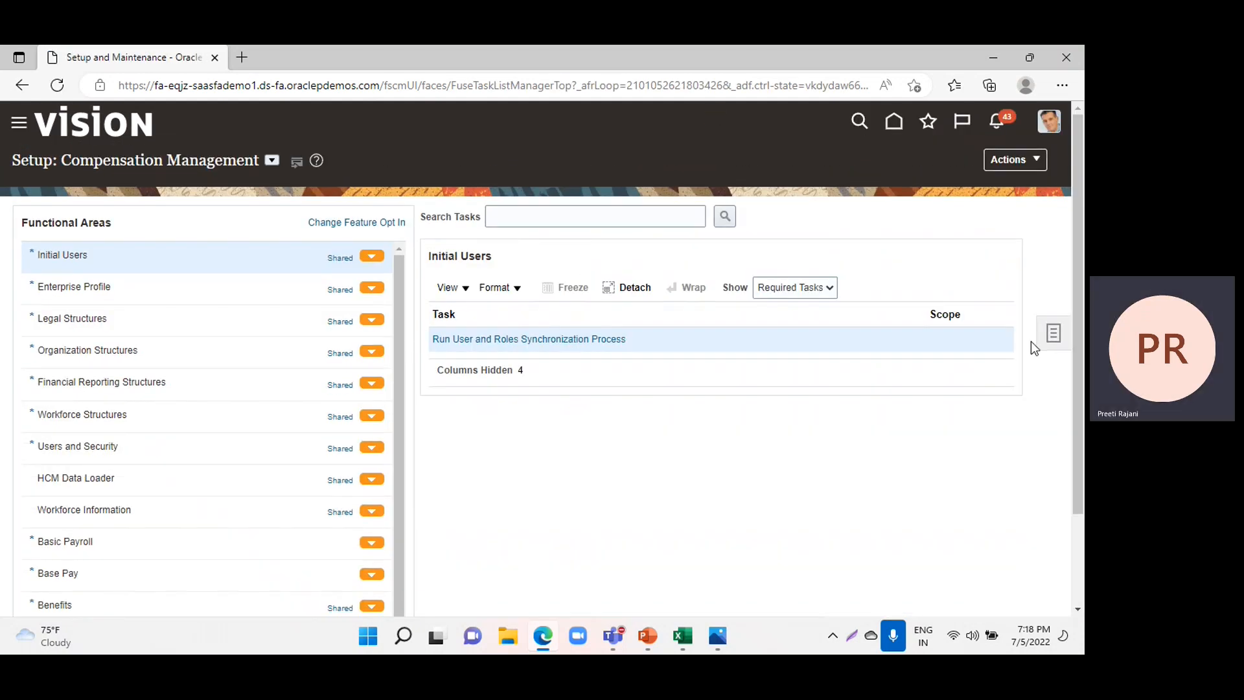
click(1051, 332)
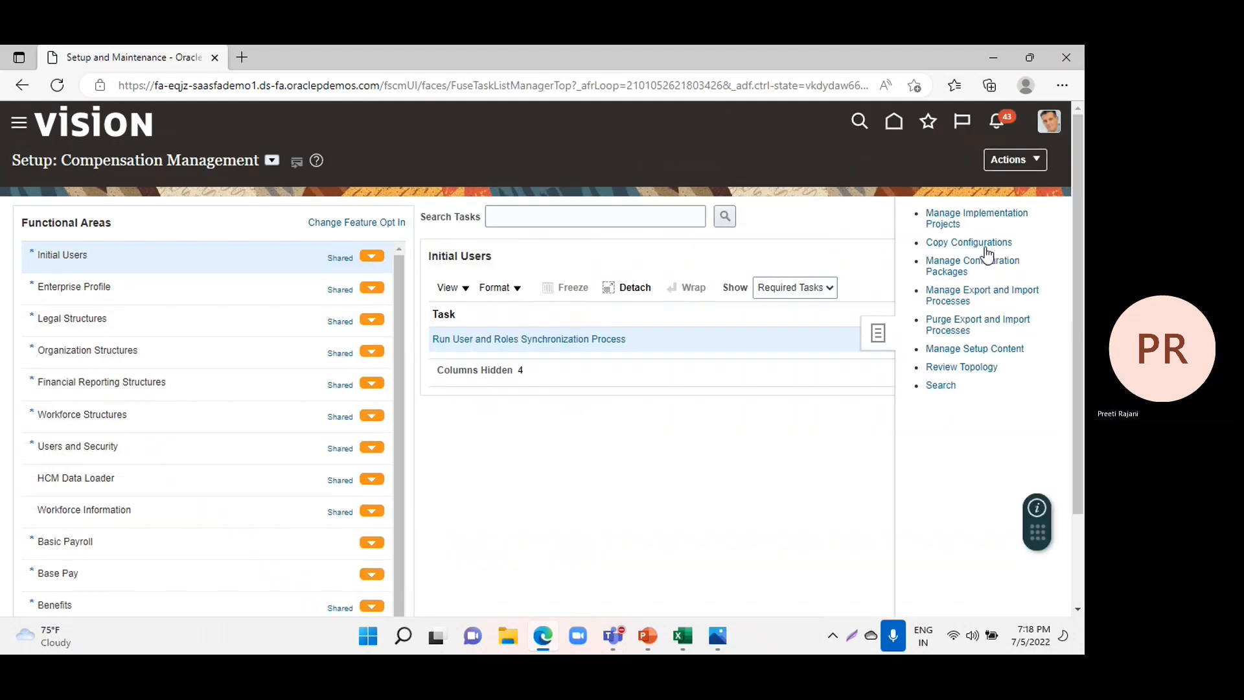
click(947, 215)
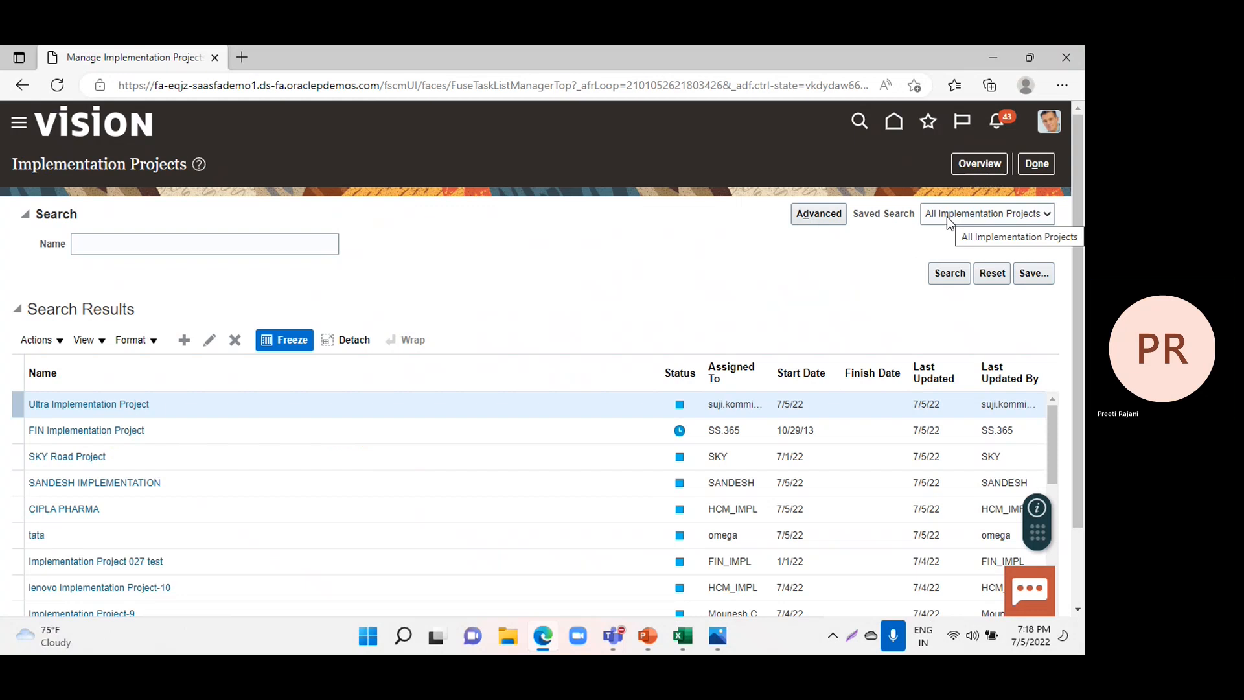
click(50, 429)
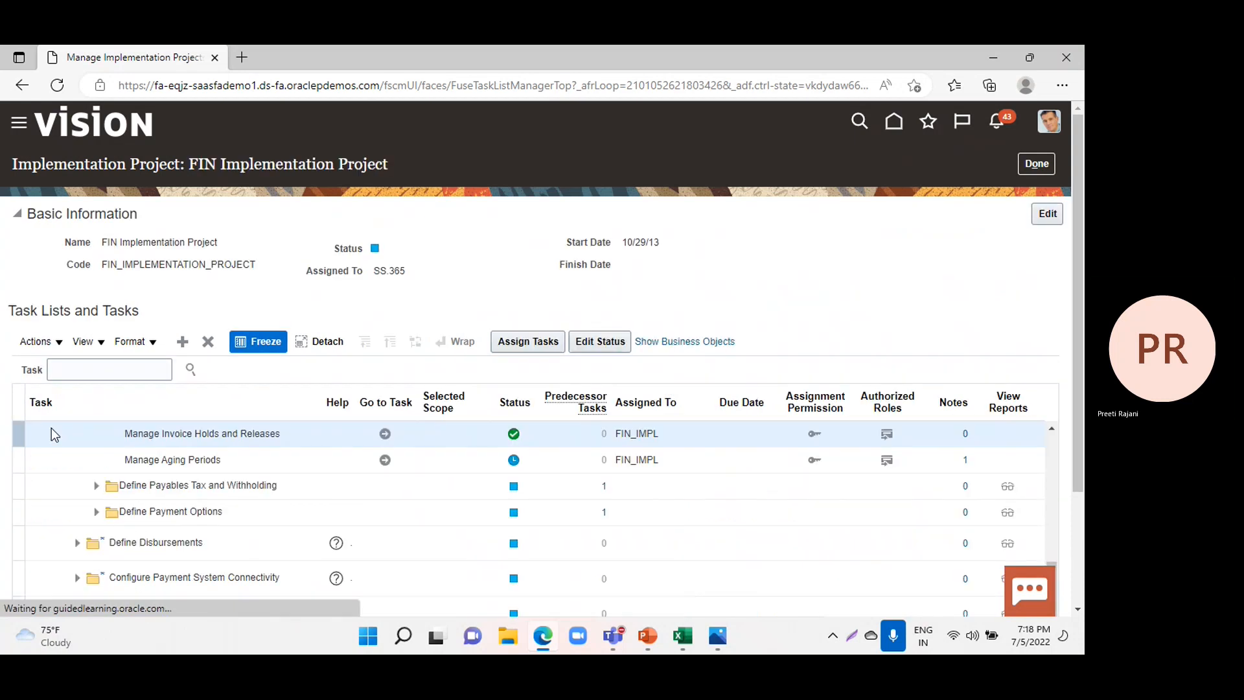
Search the project tasks for "manage invoice" and open the Manage Invoice Options task for the US1 business unit.
click(88, 375)
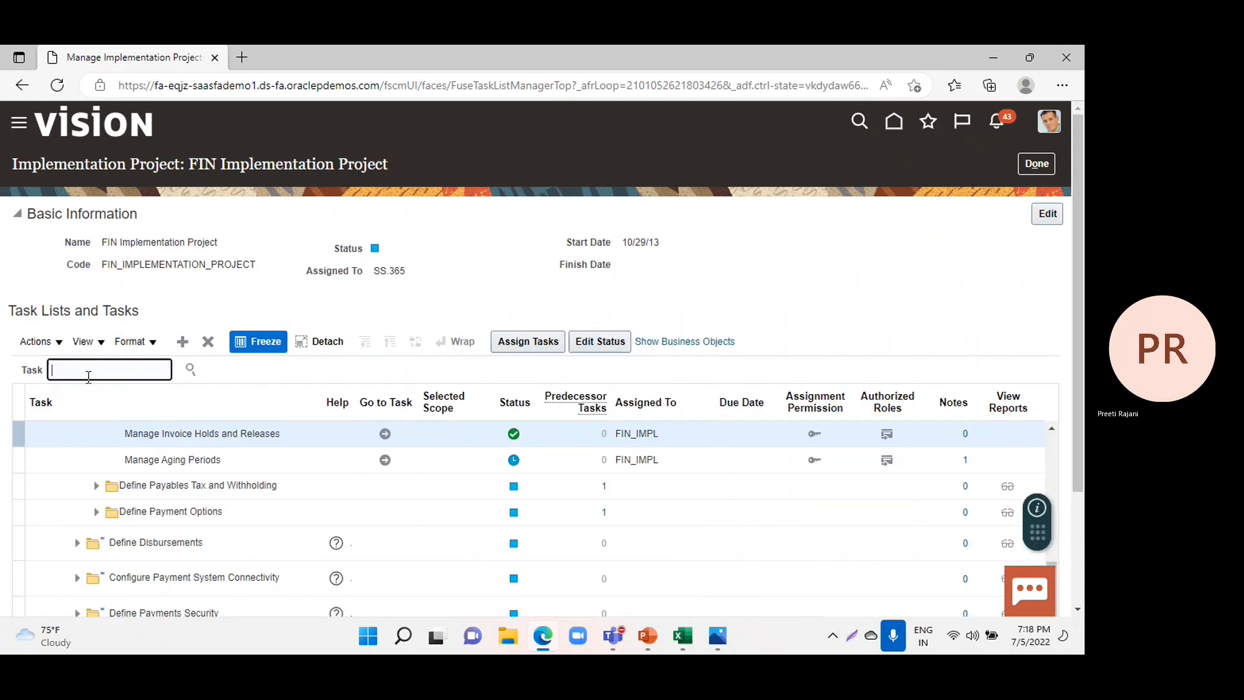
text(m)
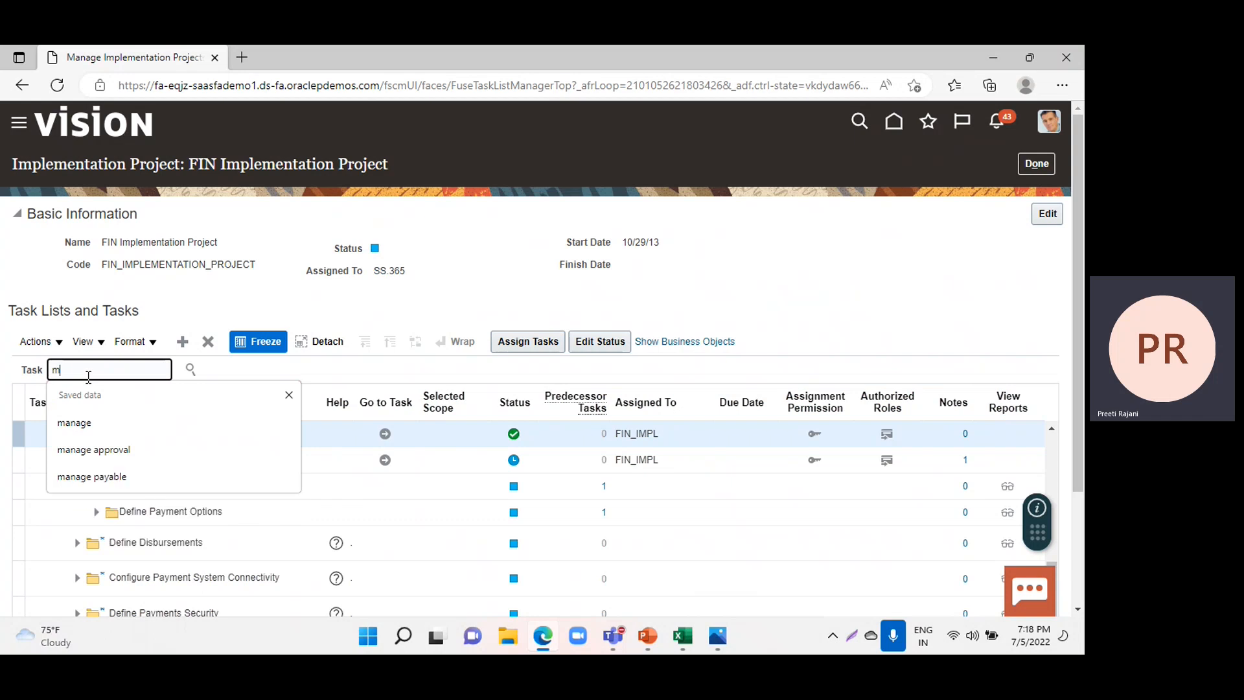
text(anage invoice)
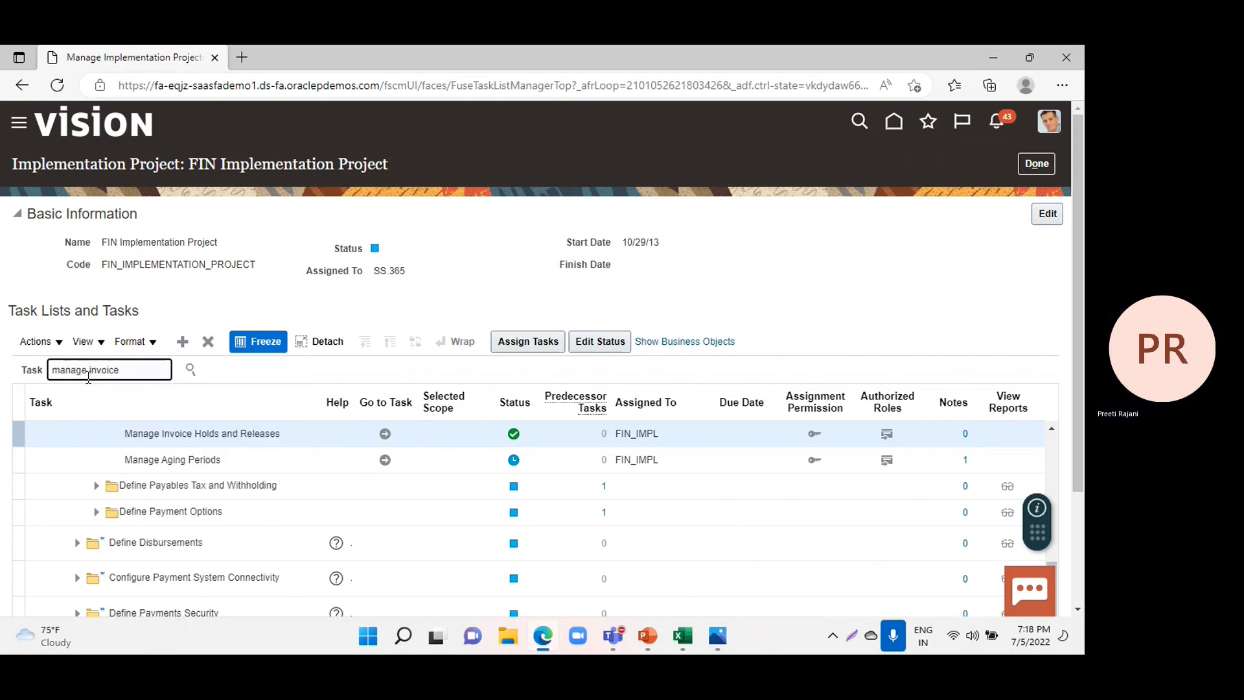
key(Return)
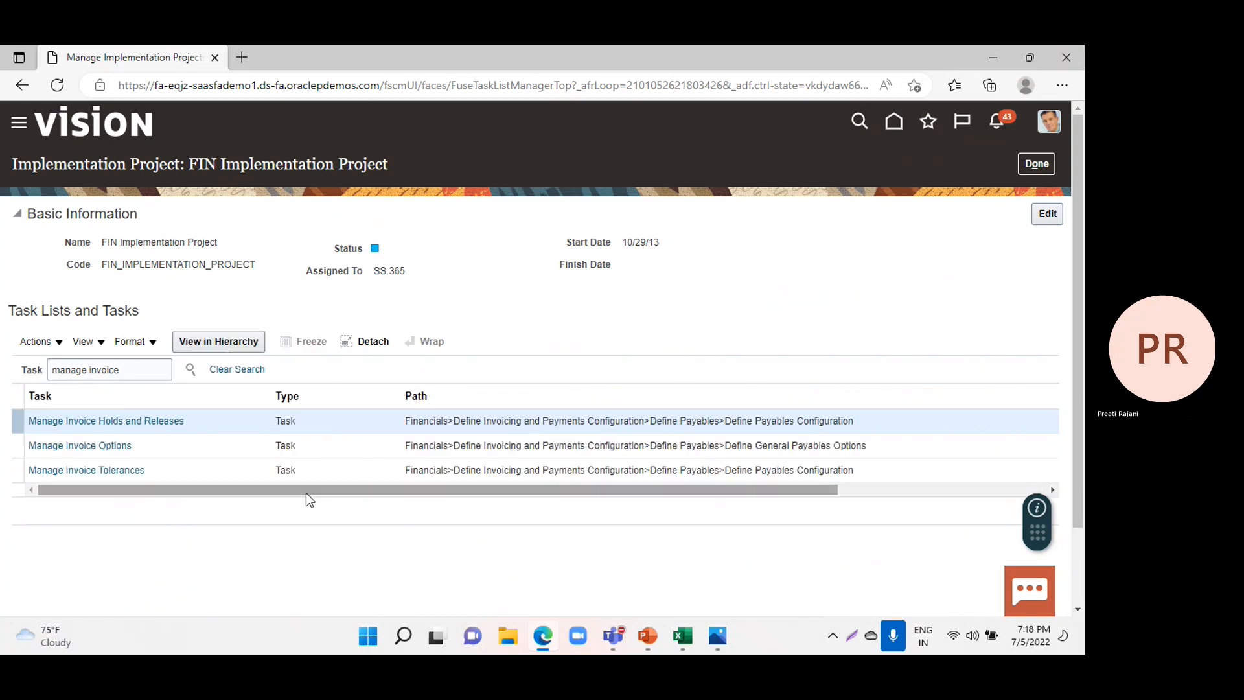
click(48, 446)
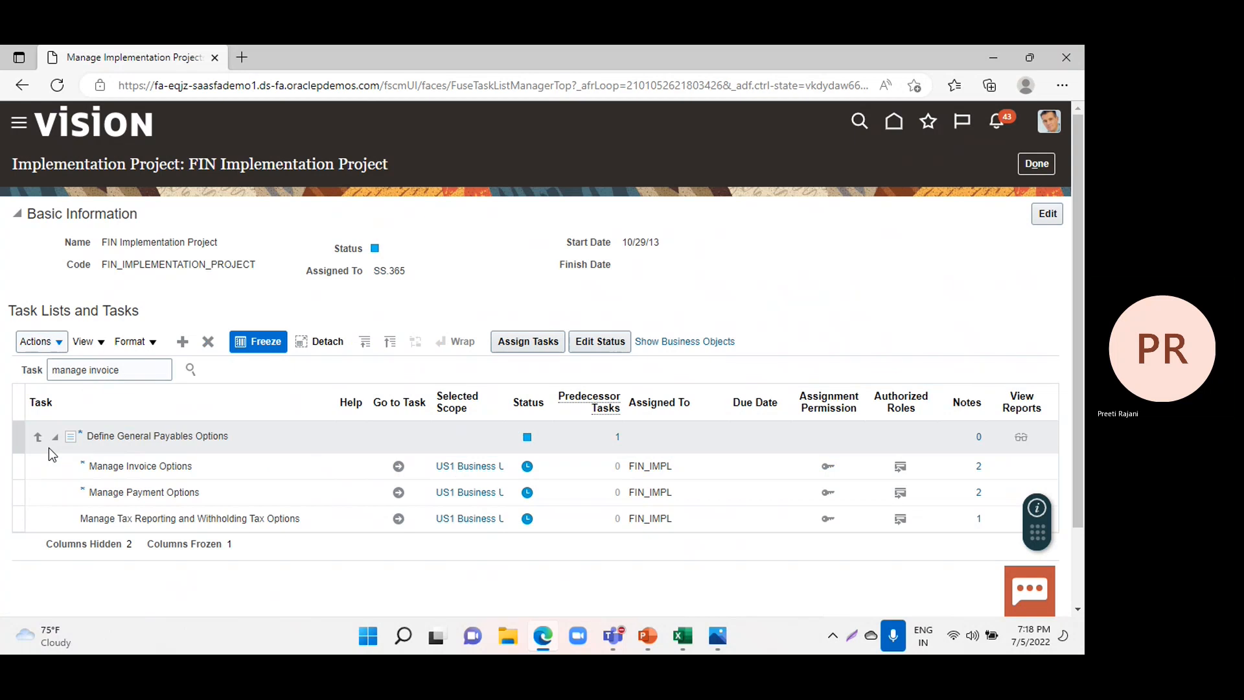
click(385, 472)
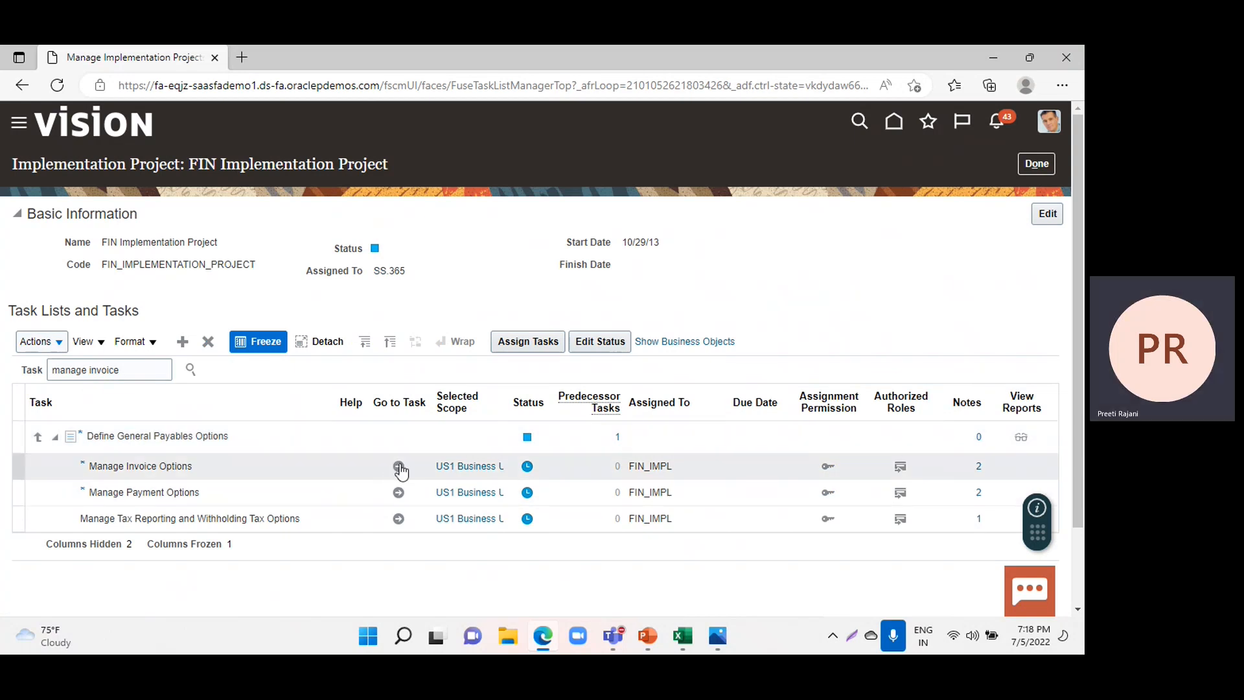
click(399, 466)
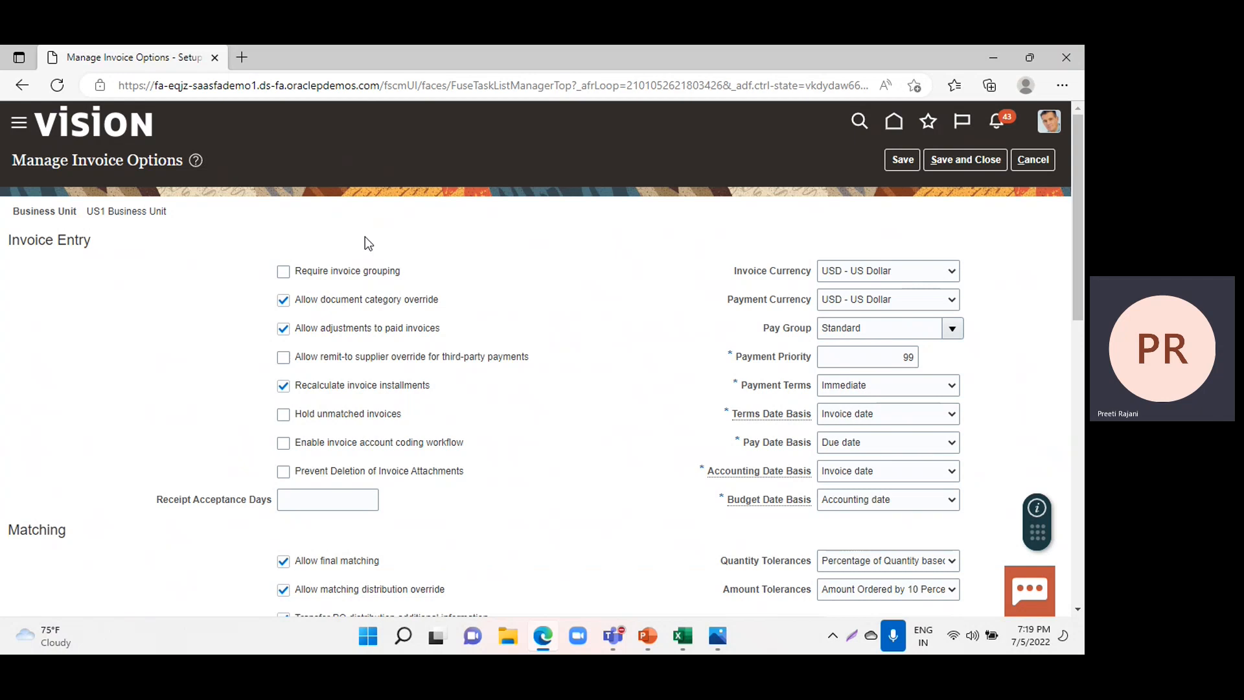
Save and close the invoice options, then exit the implementation project and the project list.
click(968, 161)
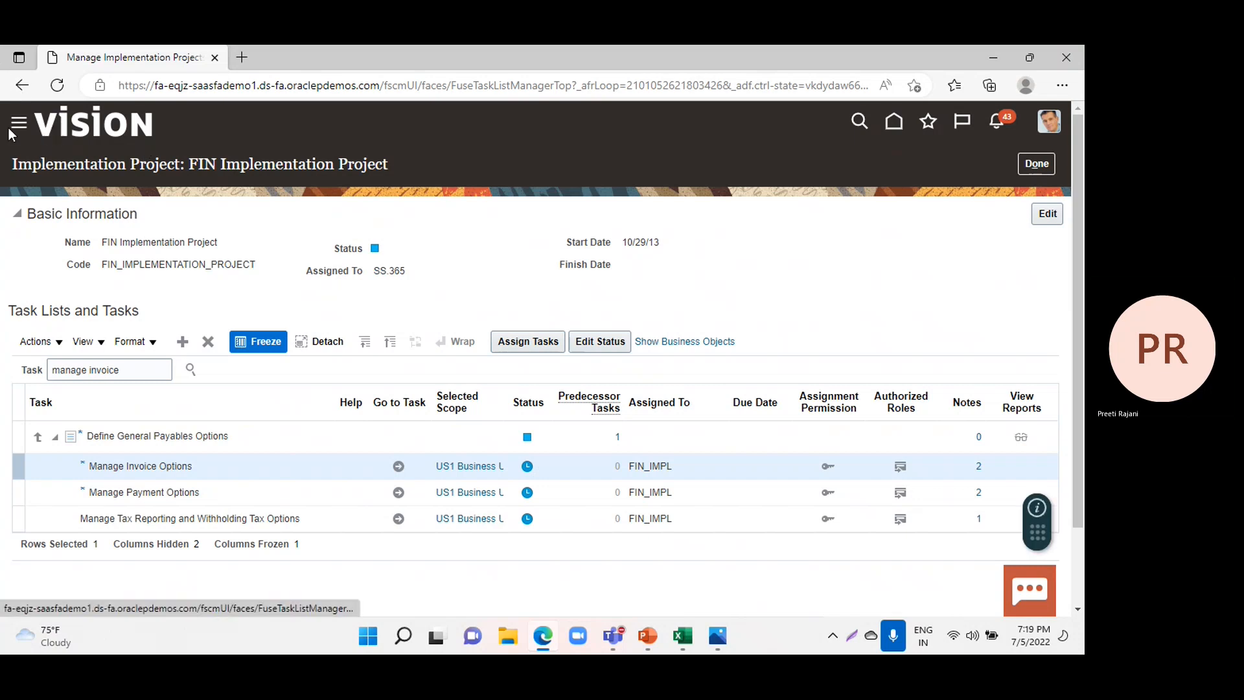
click(1037, 163)
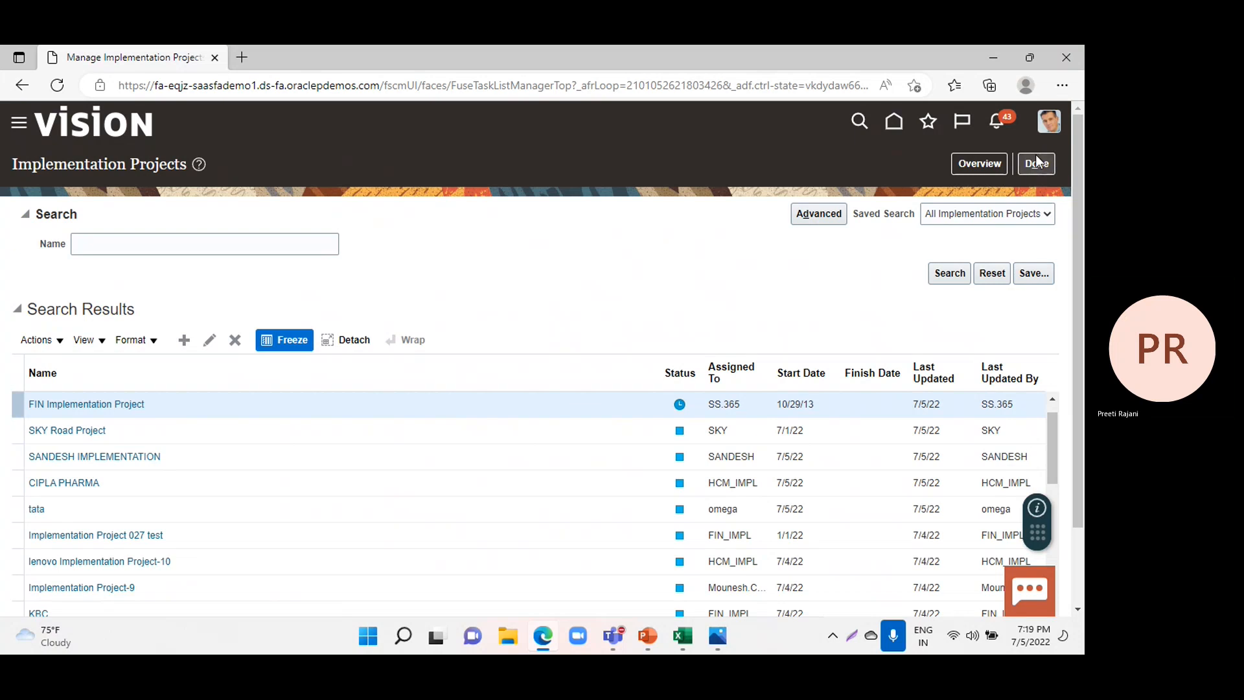
click(1035, 171)
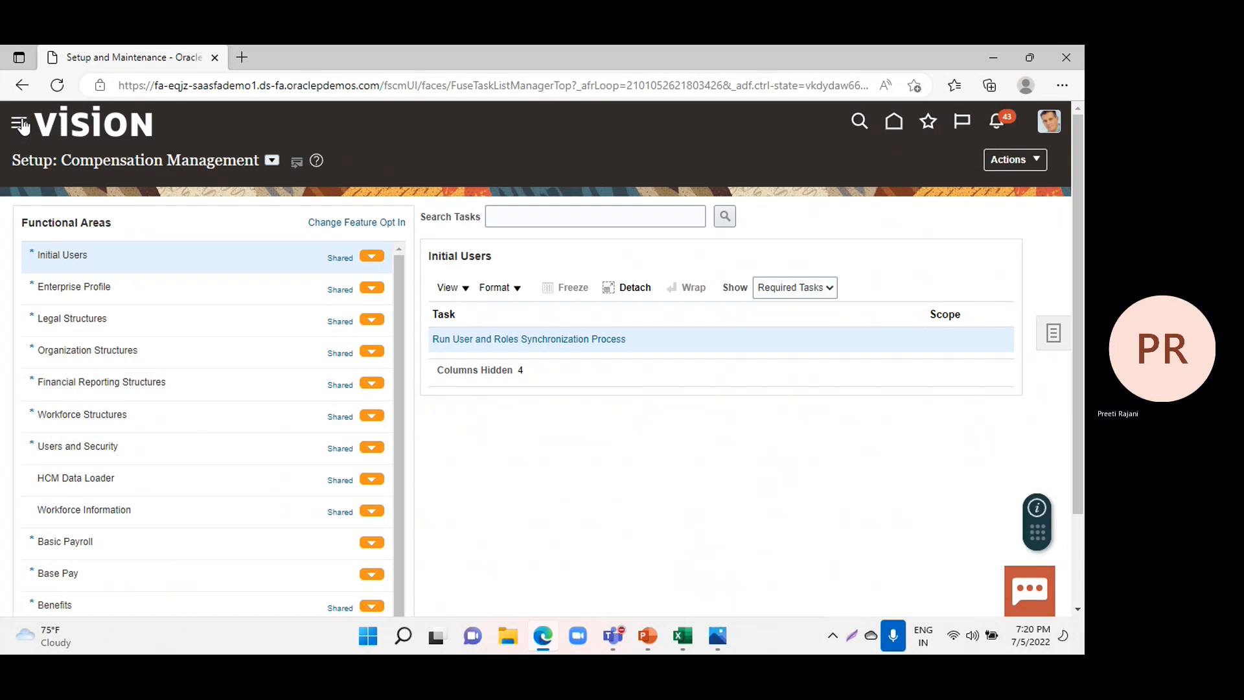
Go to the Procurement suppliers work area and open the Manage Suppliers page.
click(20, 125)
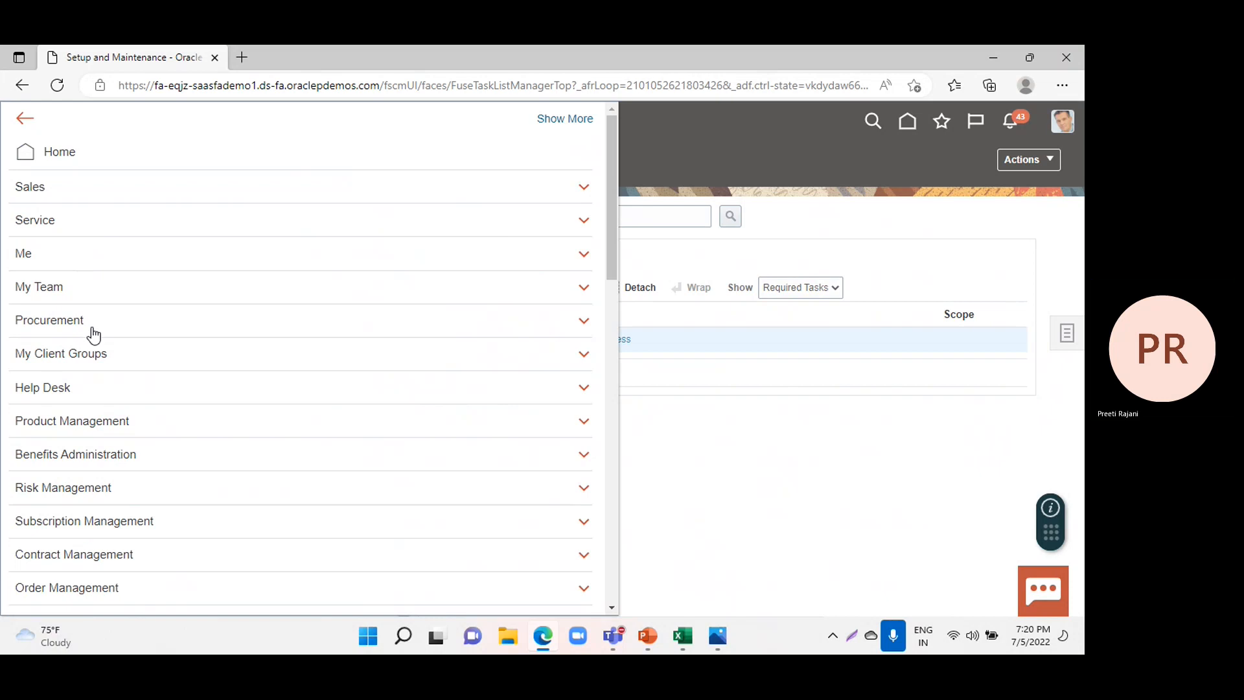
click(568, 320)
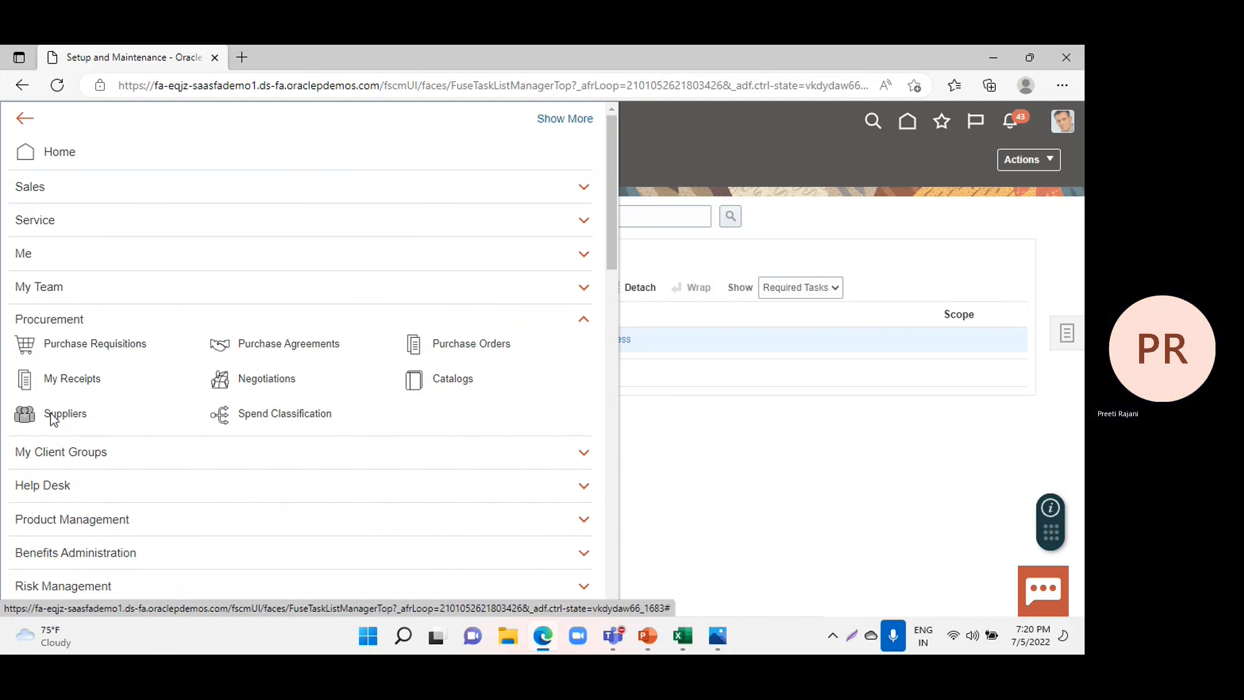
click(52, 416)
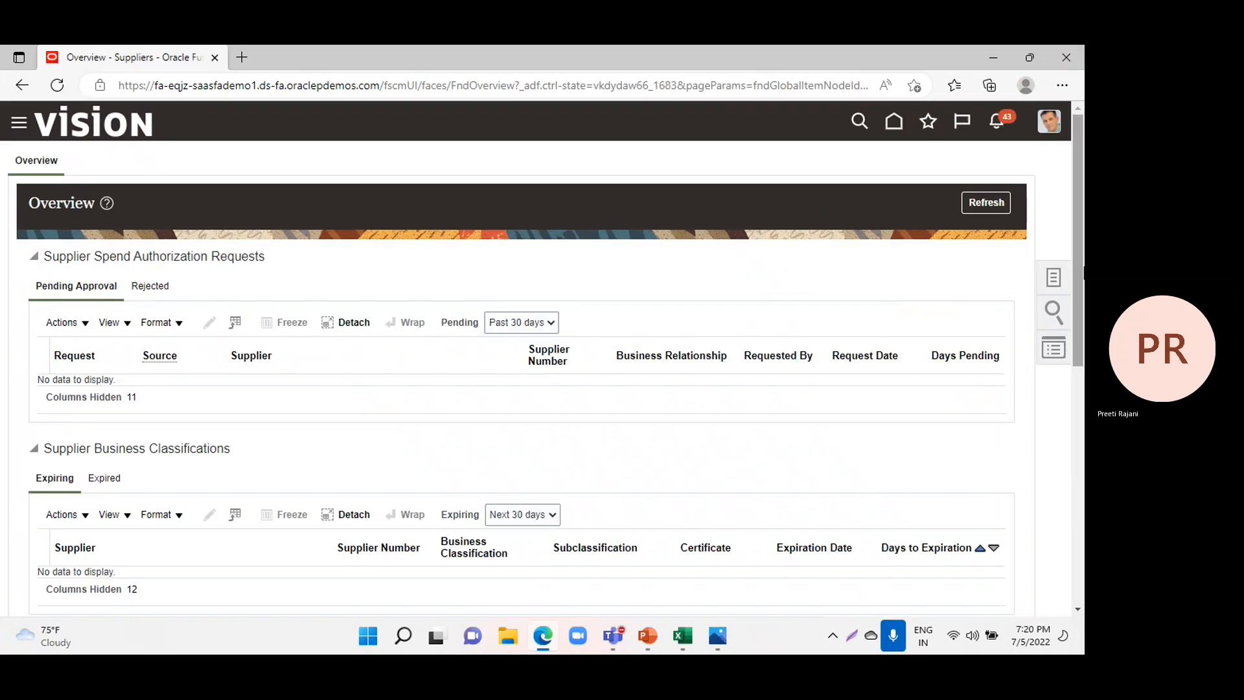
click(1053, 279)
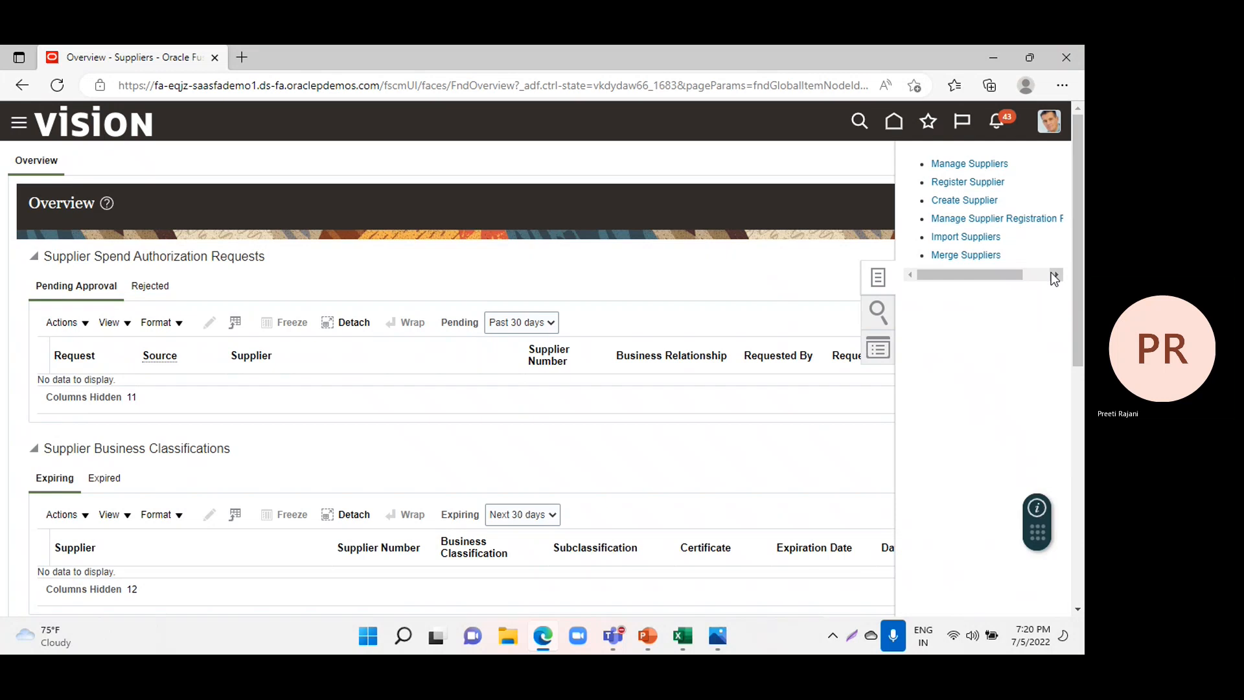
click(947, 164)
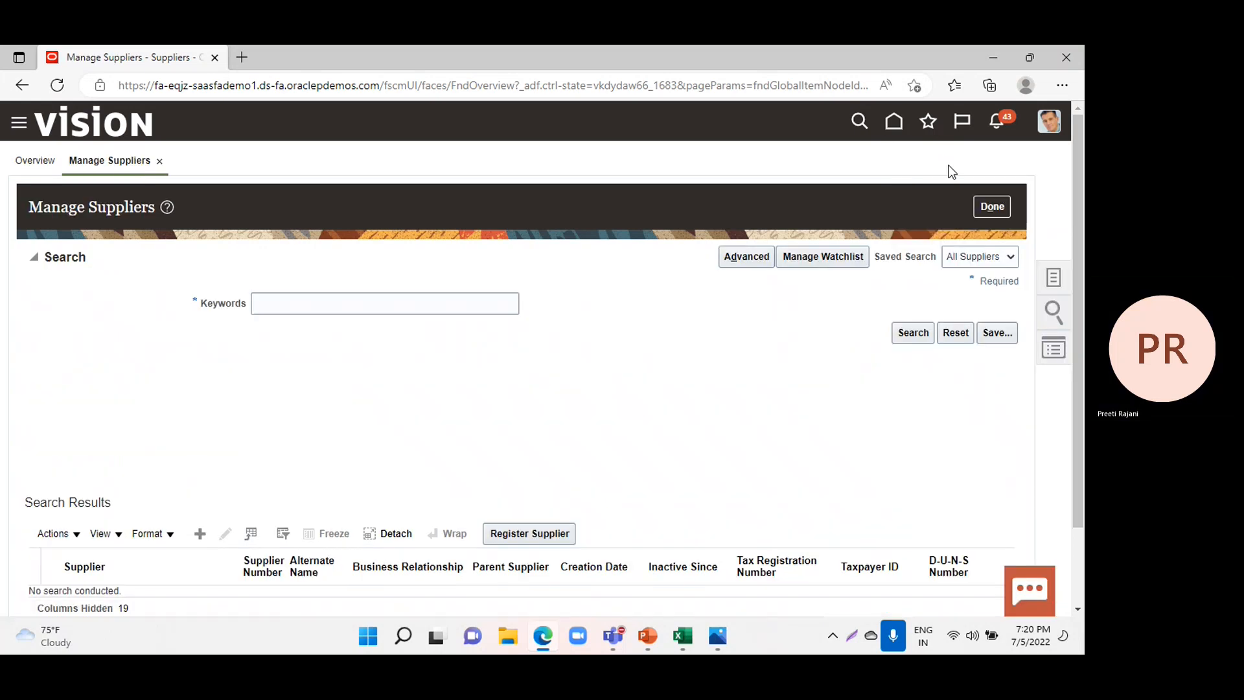
Search the suppliers for the keyword Dell and open Dell Inc. for editing.
scroll(152, 317, down, 1)
scroll(156, 324, down, 1)
scroll(216, 274, up, 2)
click(386, 278)
text(Dell)
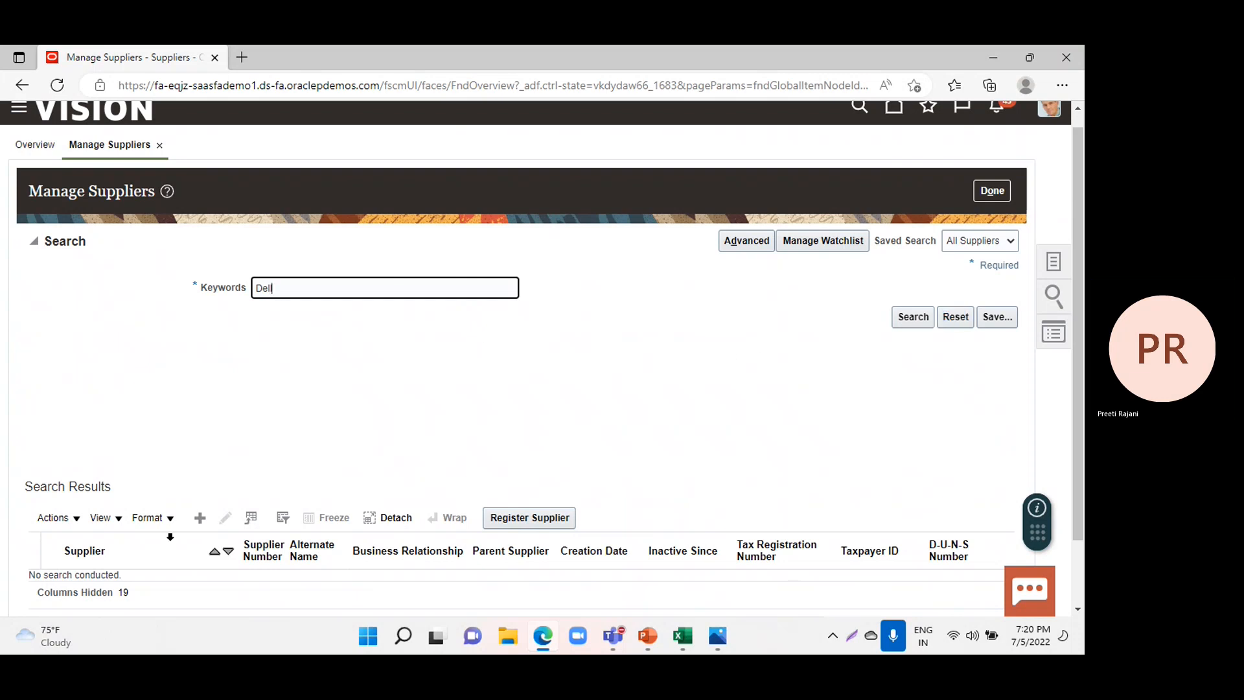
scroll(318, 454, down, 1)
scroll(345, 442, down, 1)
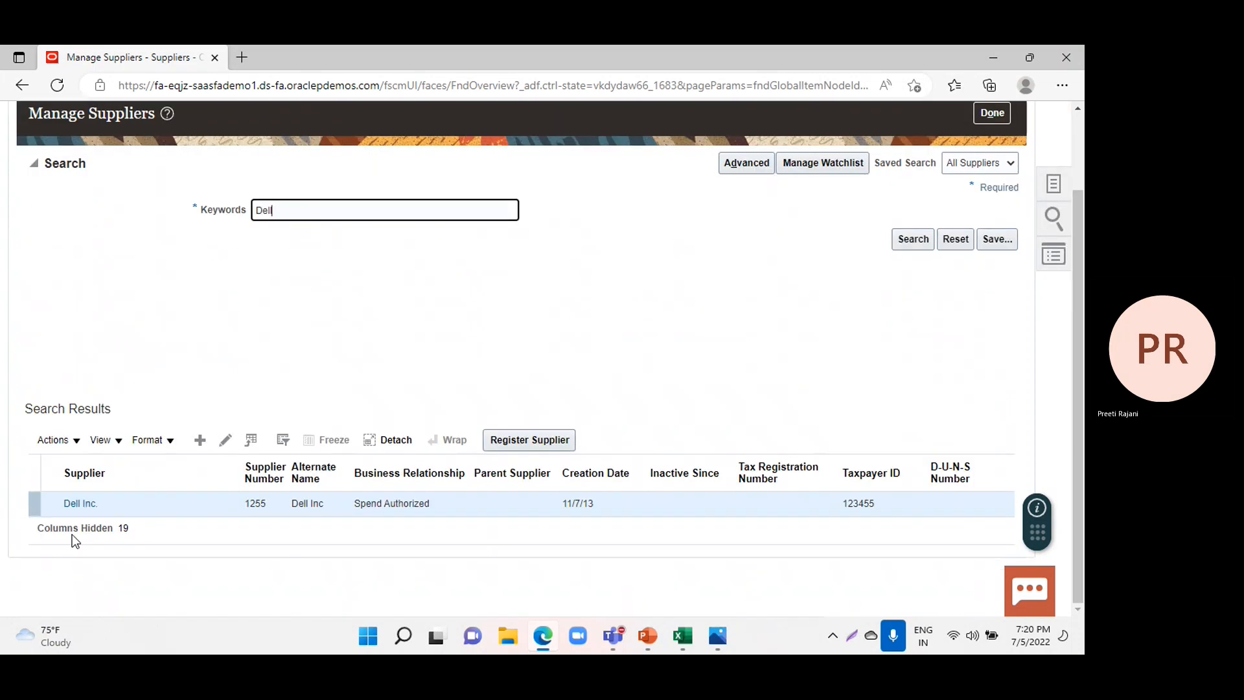
click(222, 442)
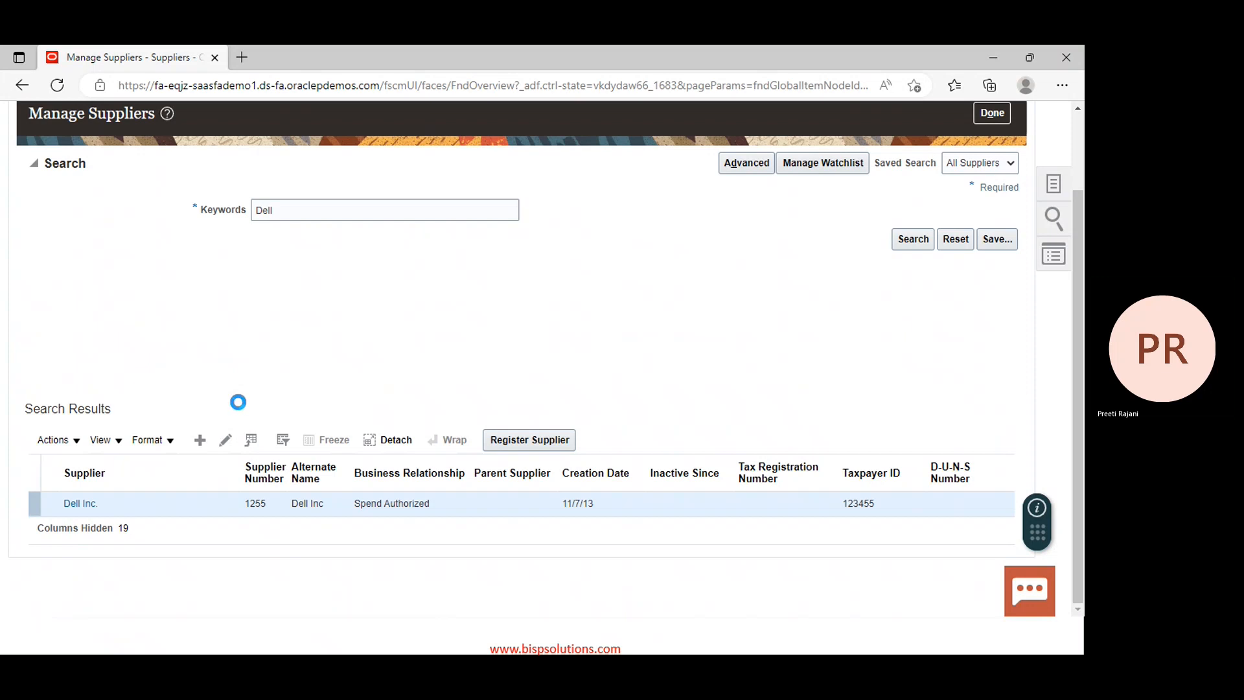
click(221, 438)
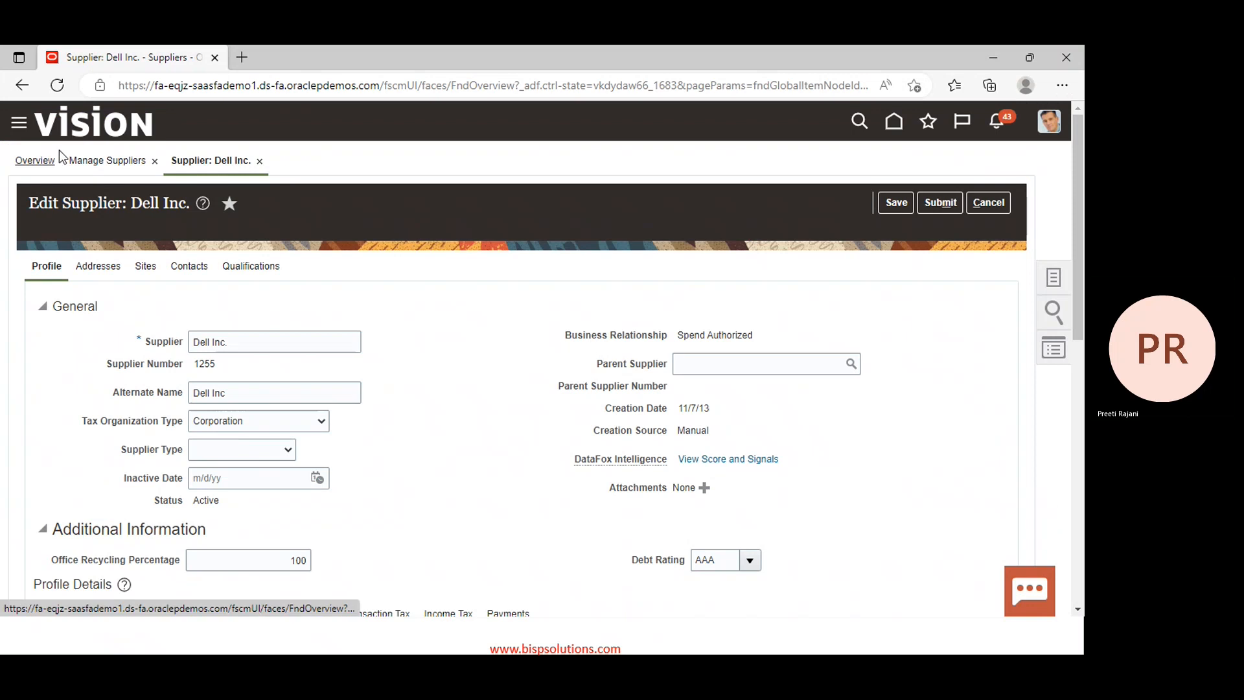
Open the supplier's Dell US1 site for editing and review its payment methods.
click(148, 267)
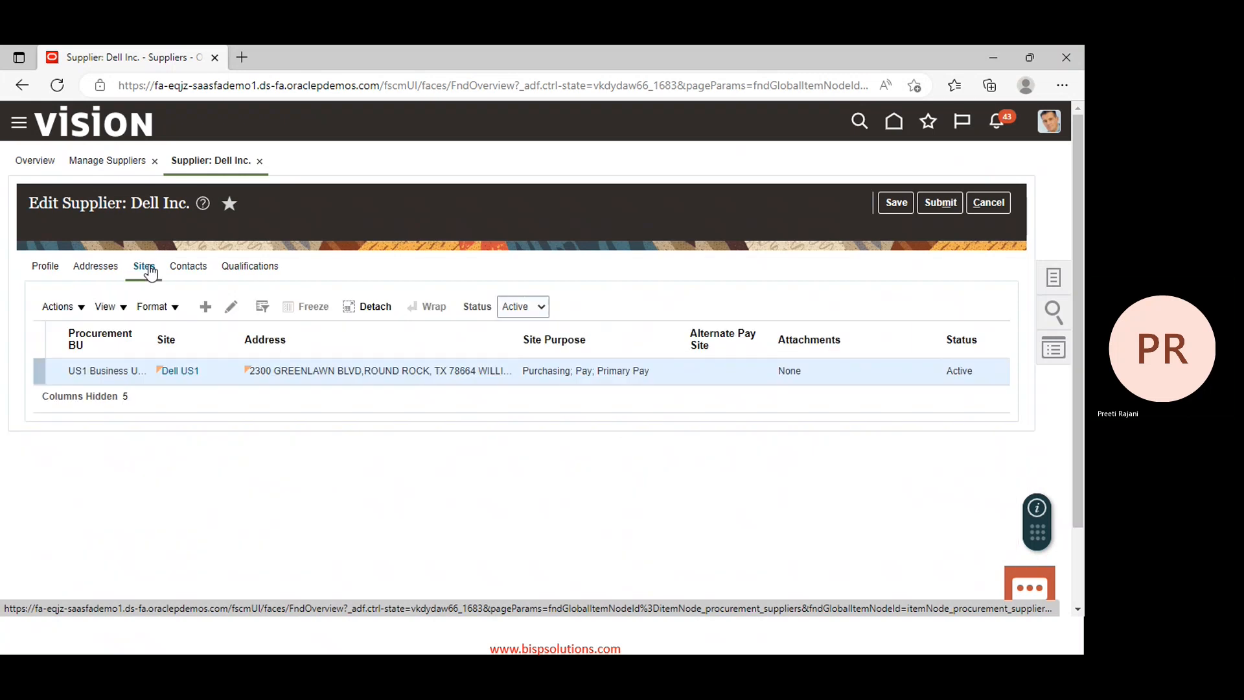
click(232, 306)
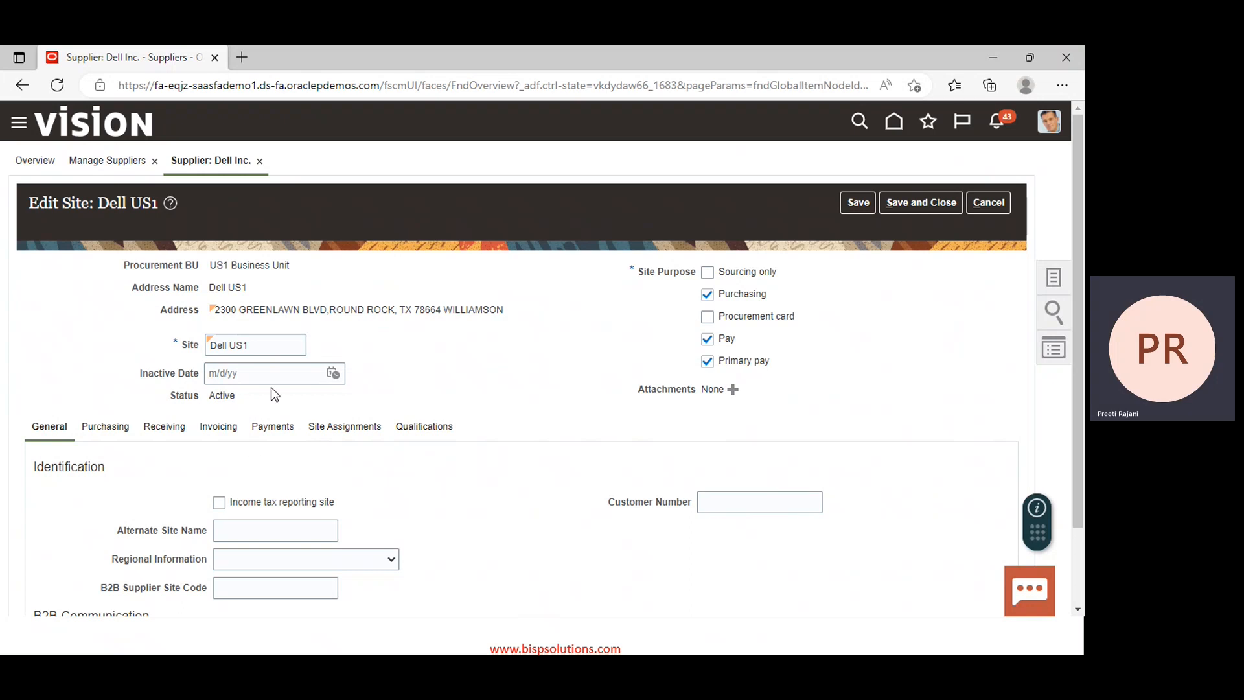
click(281, 427)
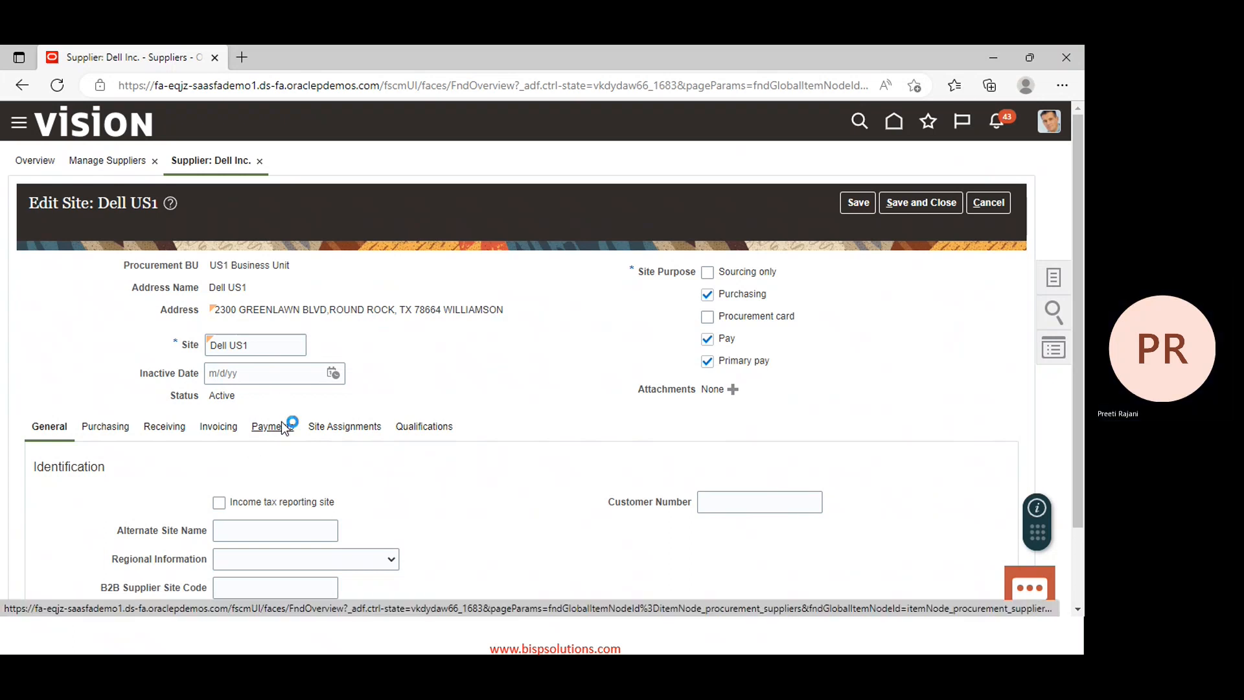
scroll(545, 487, down, 2)
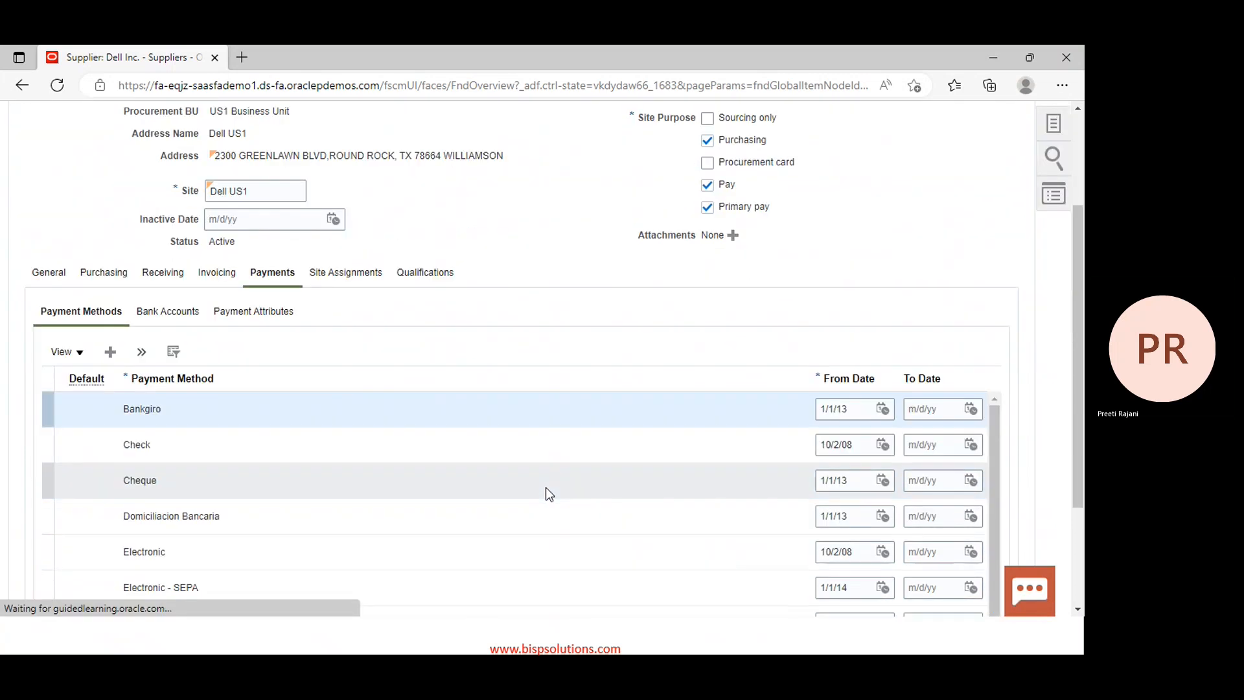
Open the Dell US1 site's invoicing settings and examine the choices offered for Hold All Invoices and Hold Unmatched Invoices.
scroll(315, 304, up, 1)
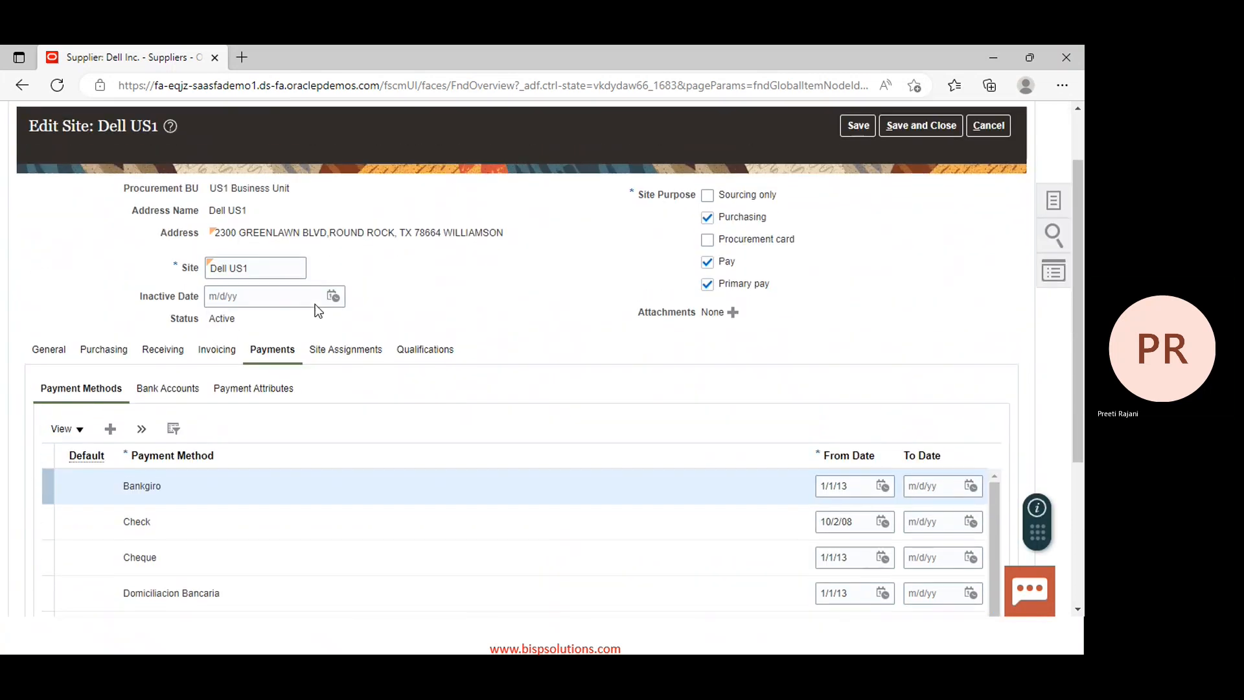
scroll(616, 398, down, 2)
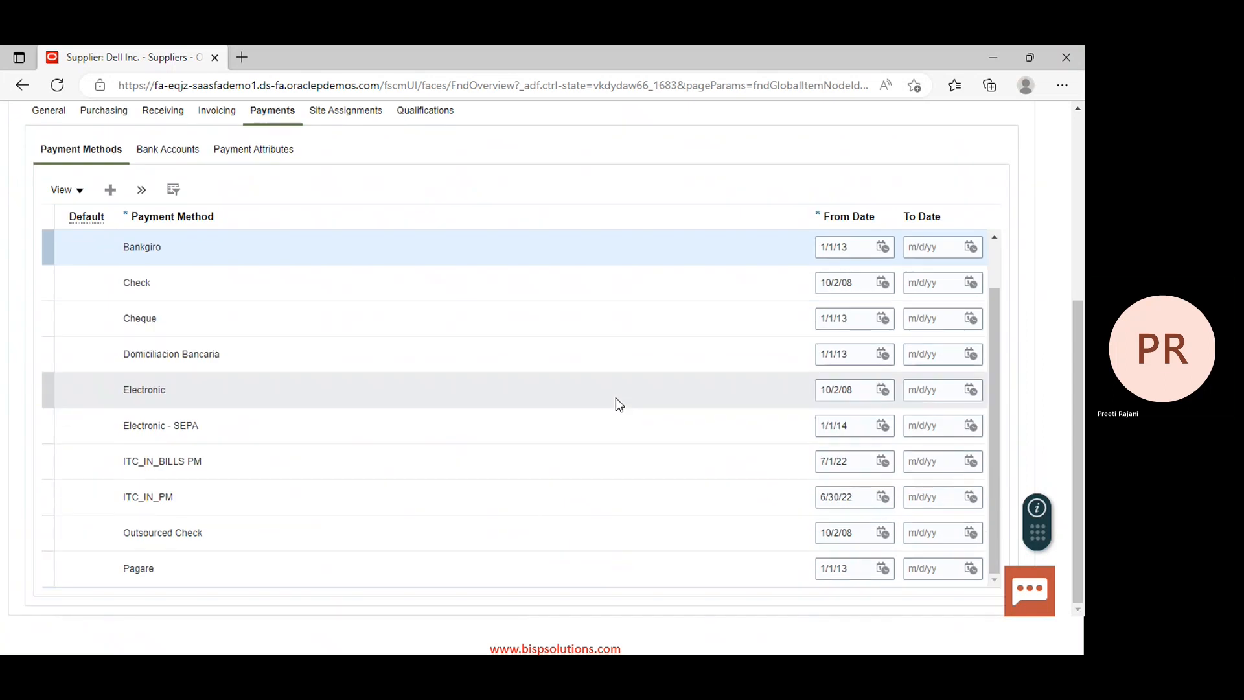
scroll(220, 361, up, 2)
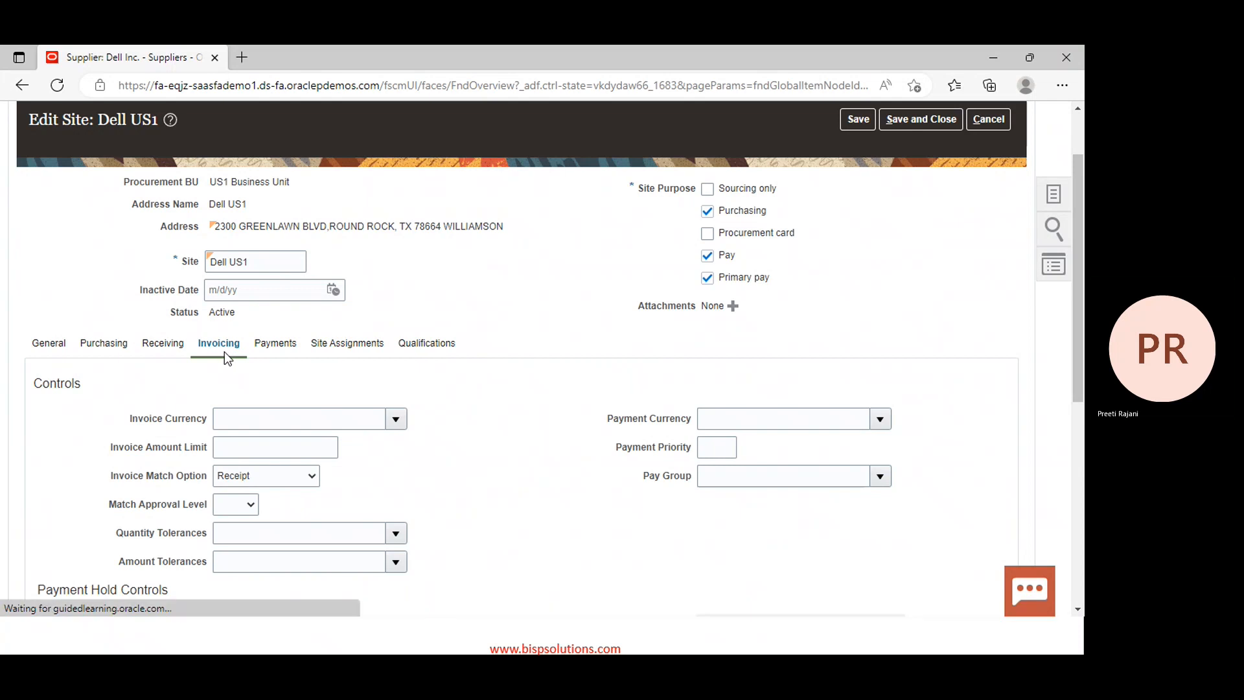
scroll(600, 473, down, 3)
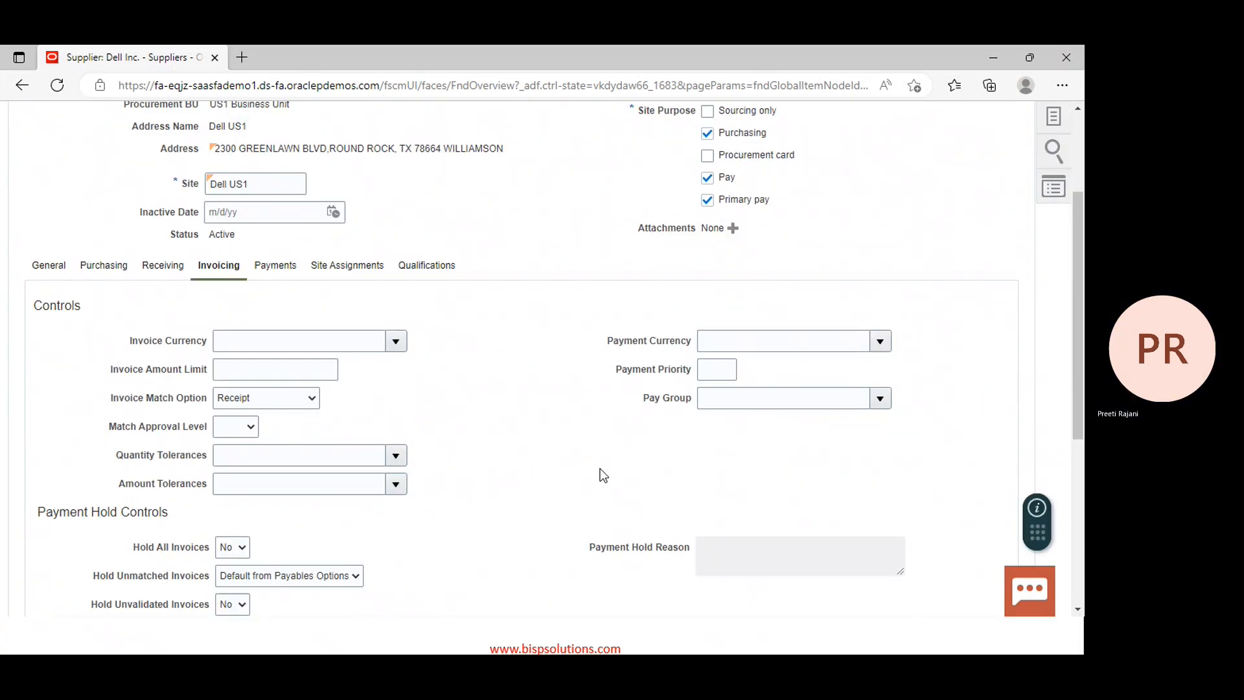
scroll(599, 473, down, 1)
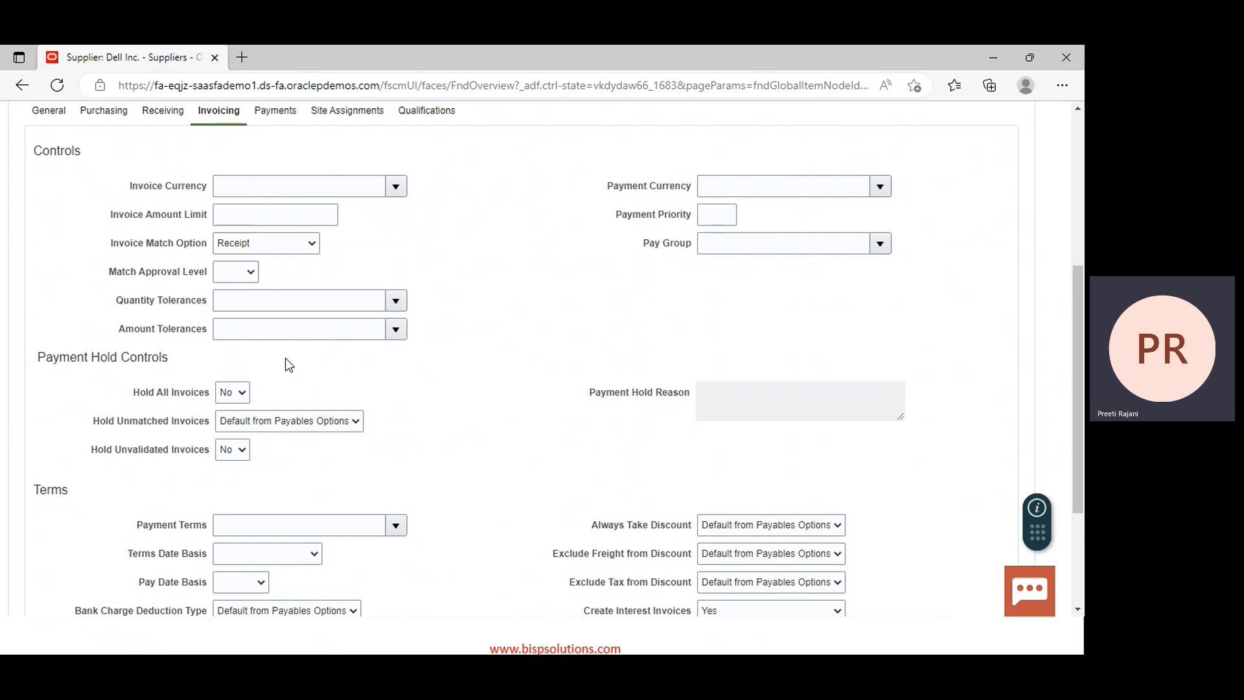
click(239, 395)
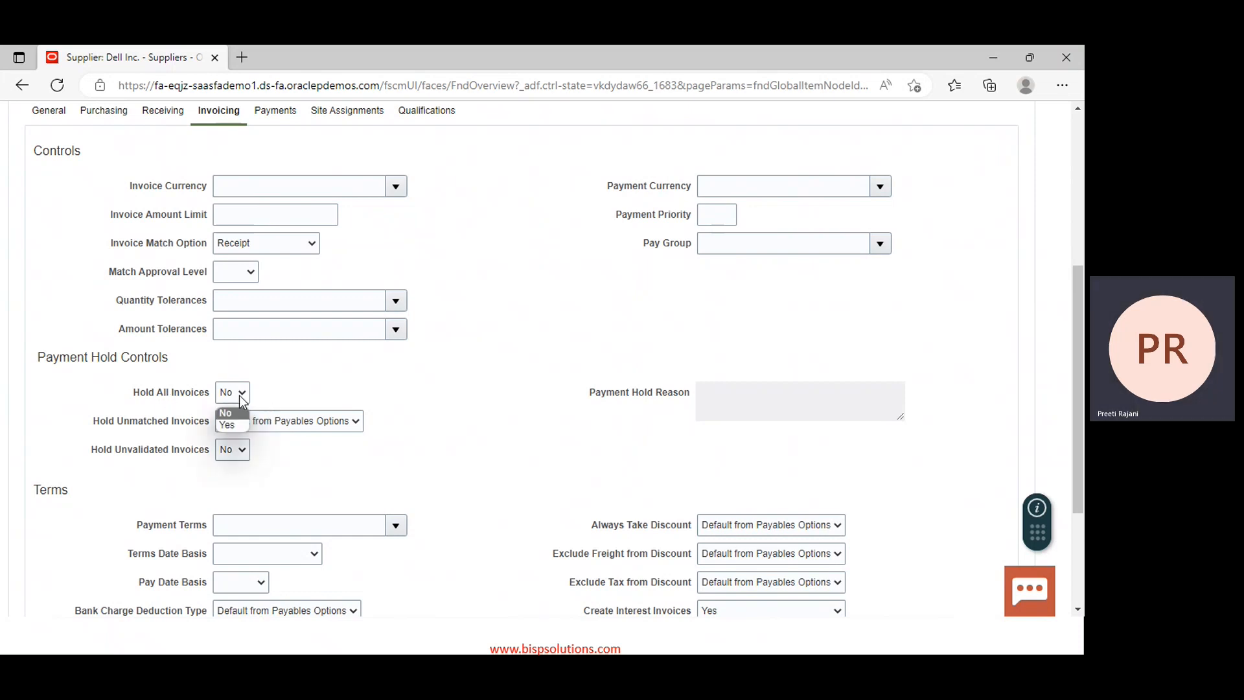
click(239, 395)
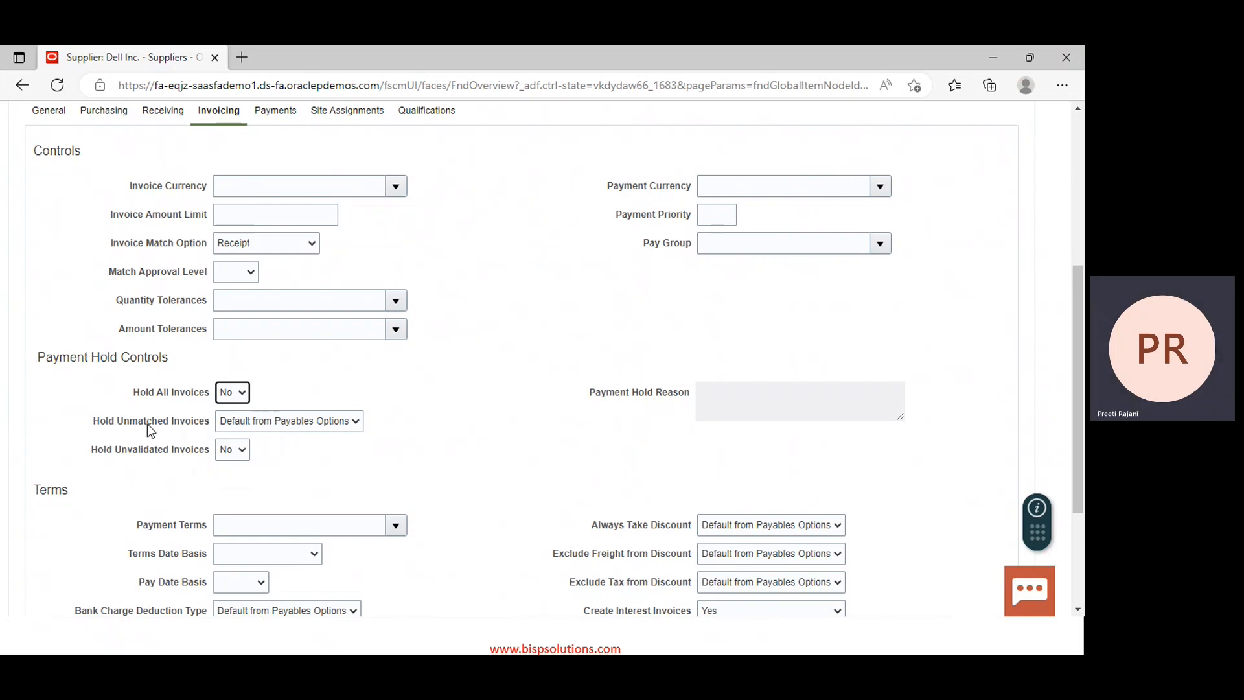
click(355, 425)
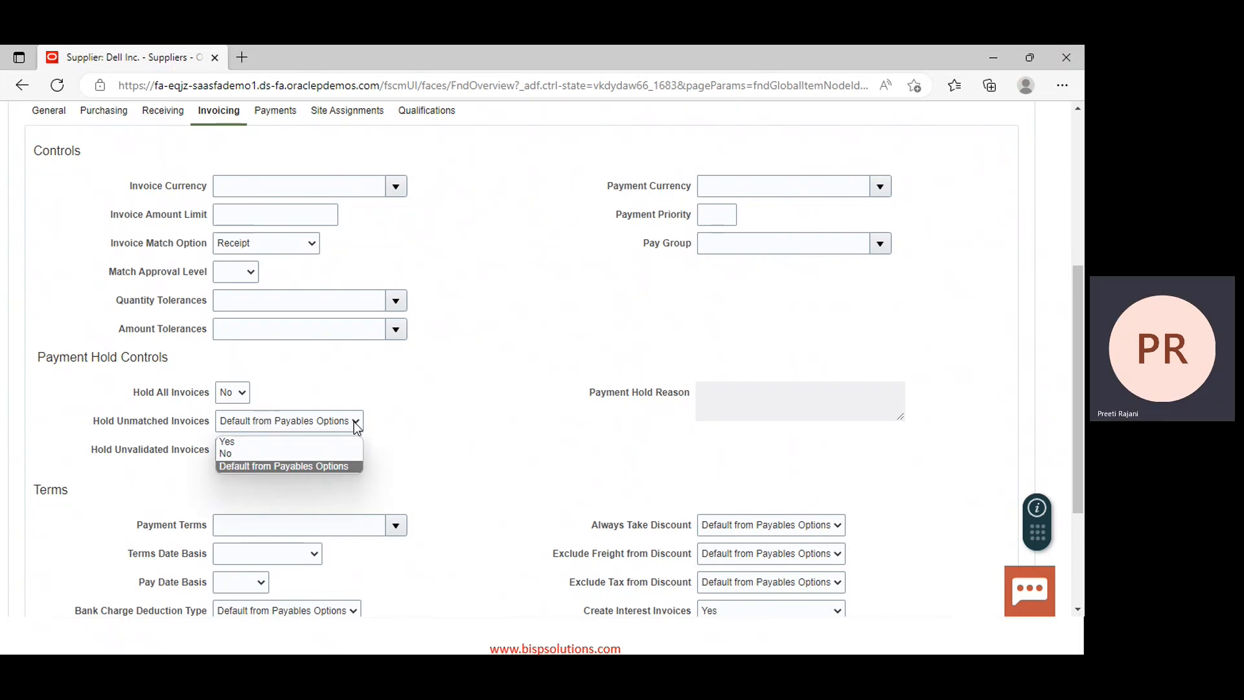
click(356, 426)
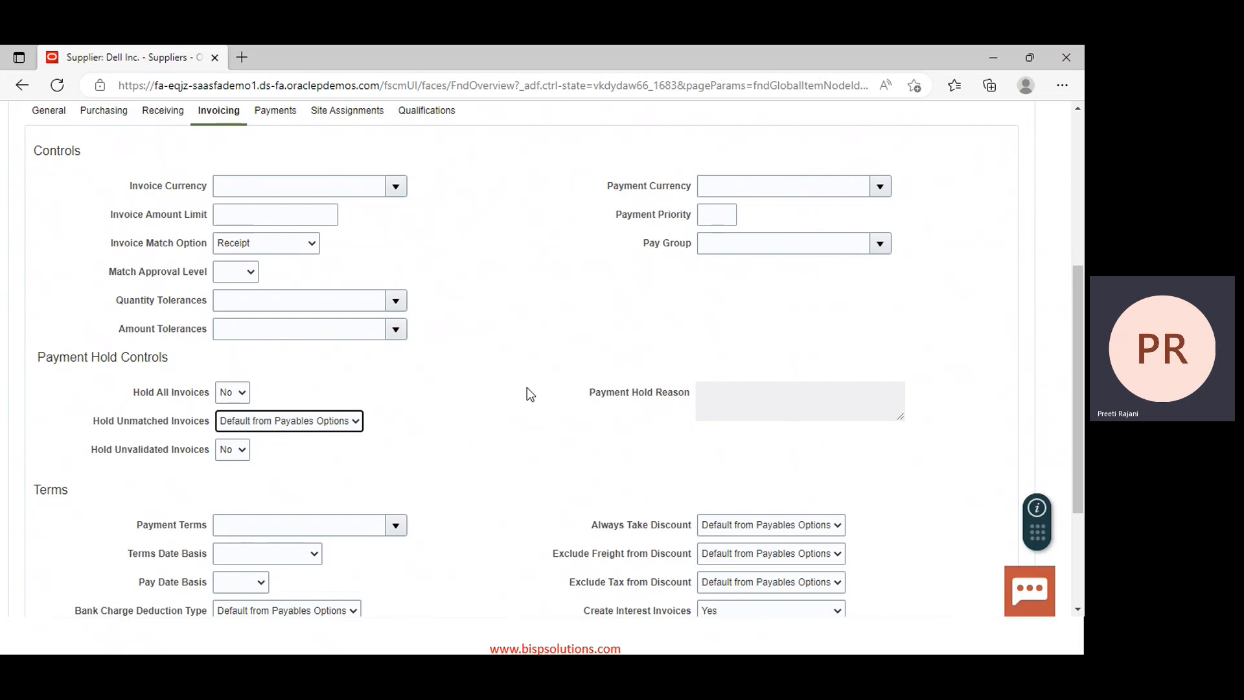
Save and close the Dell US1 site, submit the Dell Inc. supplier, and exit Manage Suppliers.
scroll(538, 433, up, 5)
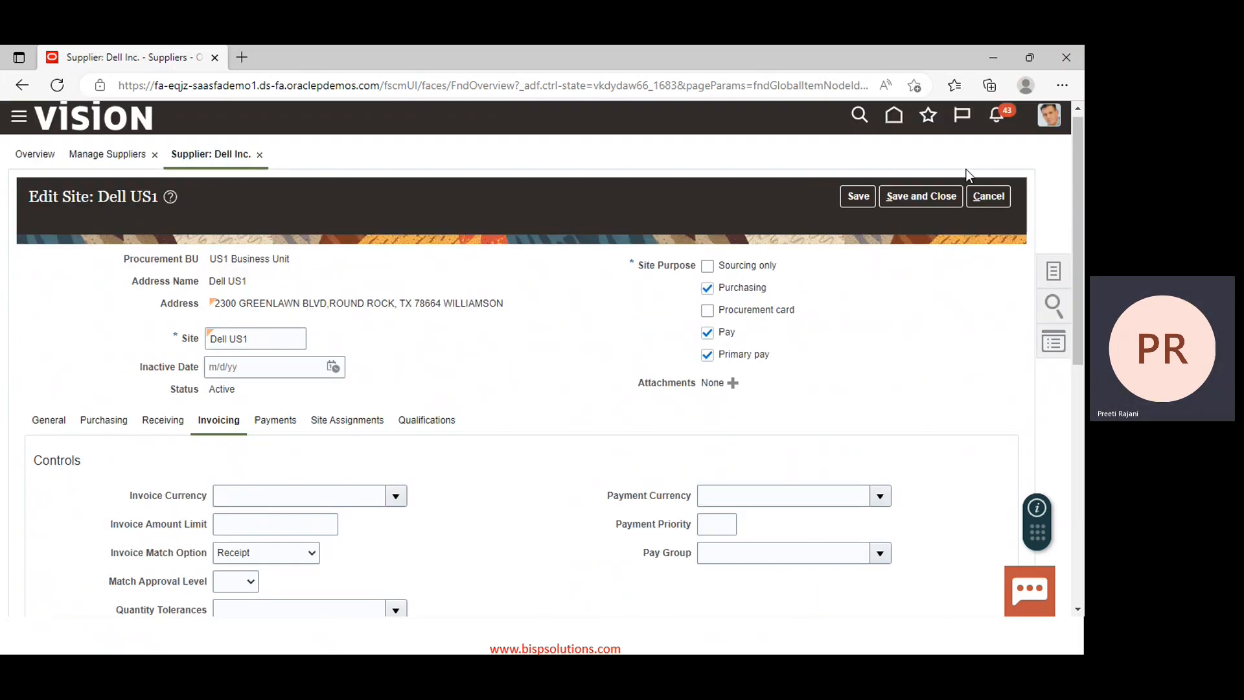
click(925, 196)
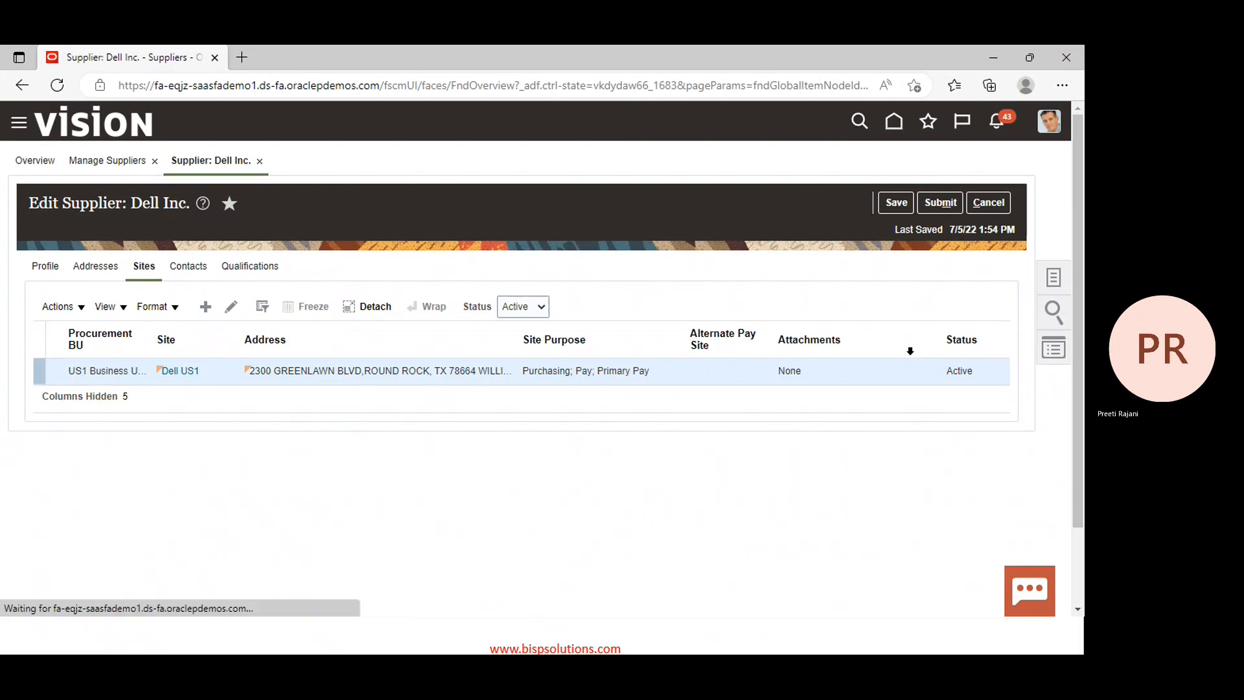
click(954, 203)
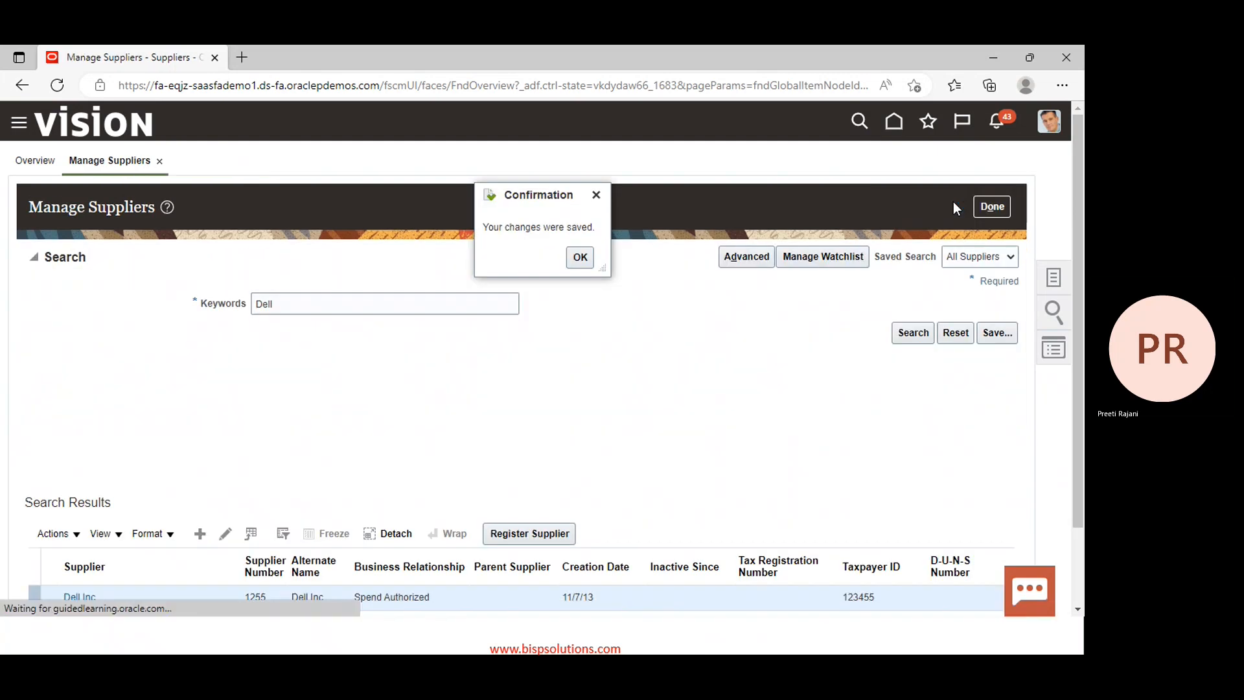
click(998, 206)
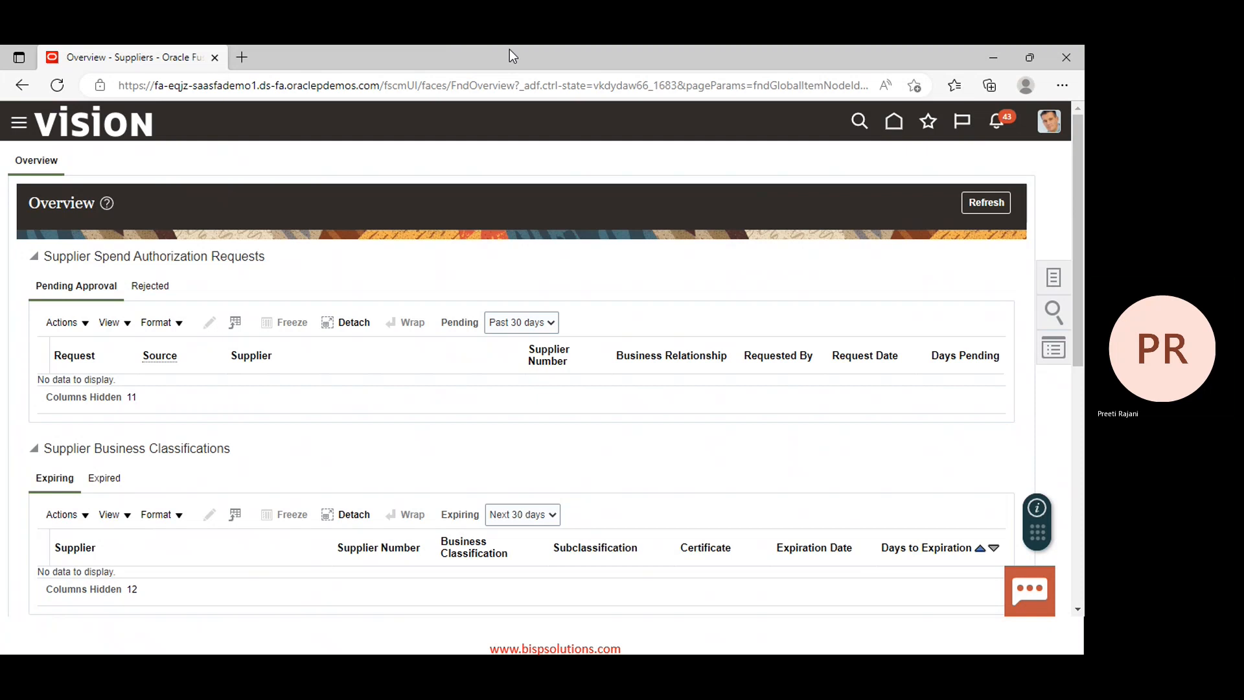
key(alt+Tab)
key(alt+Tab)
key(alt+Tab)
key(alt+Tab)
key(alt+Tab)
key(alt+Tab)
key(alt+Tab)
key(alt+Tab)
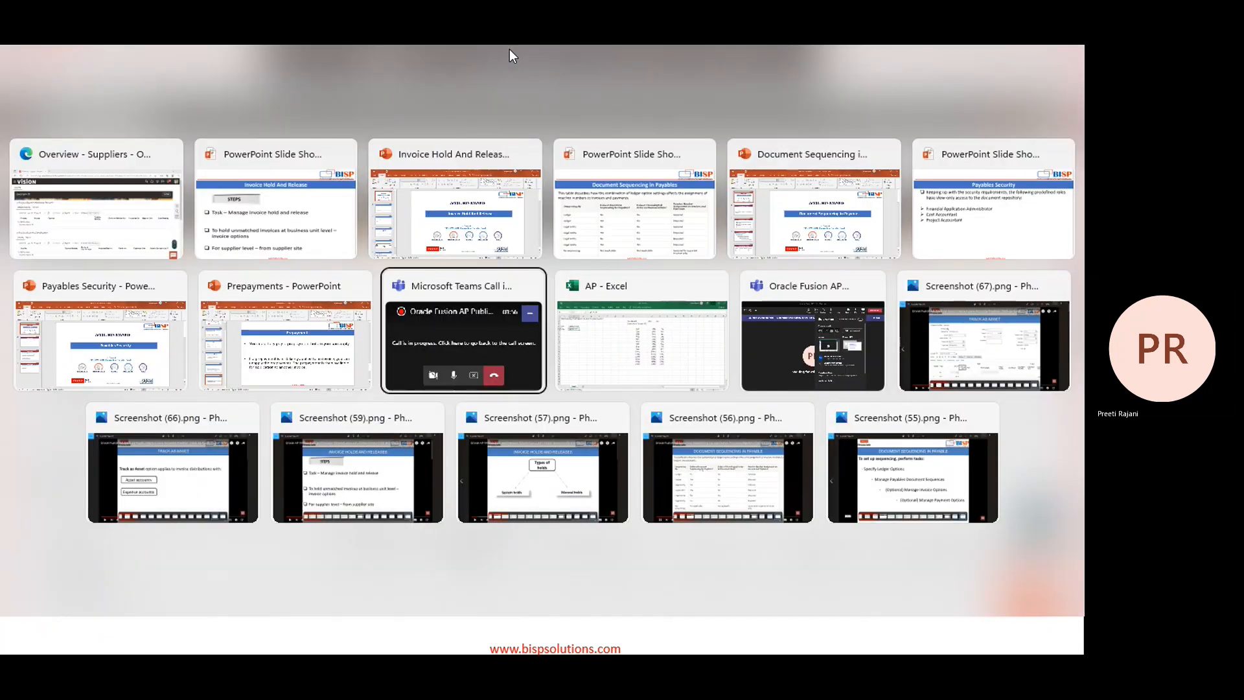
key(Escape)
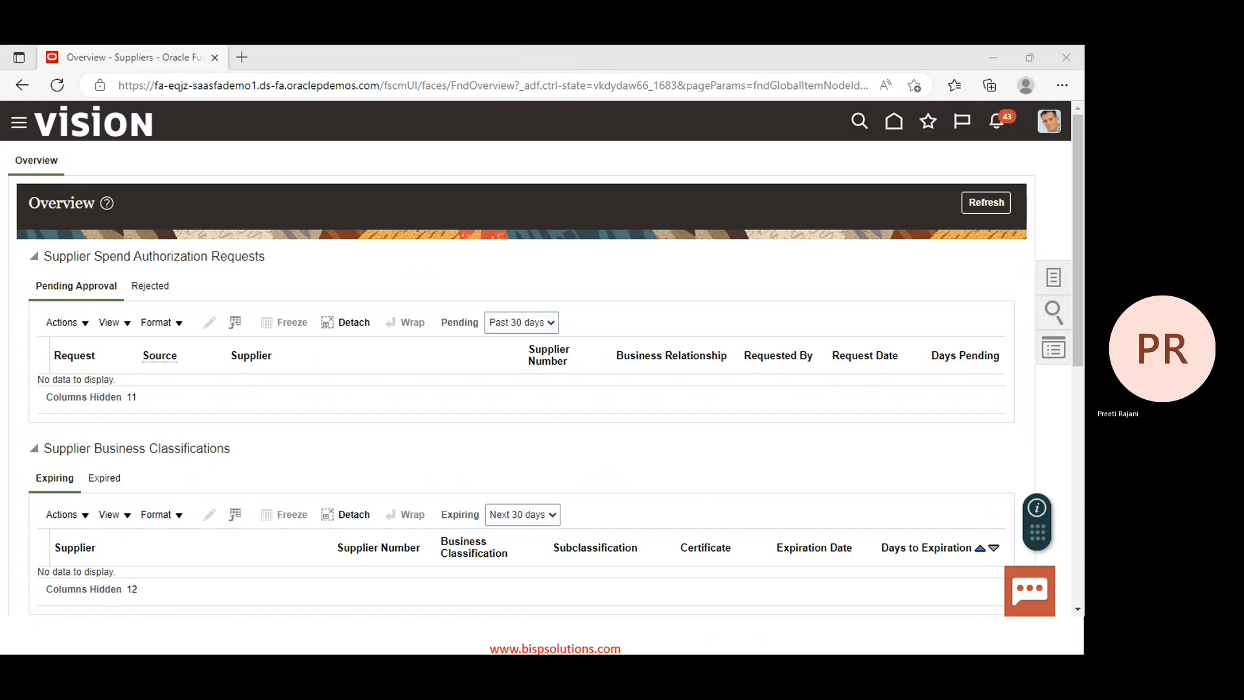
click(999, 525)
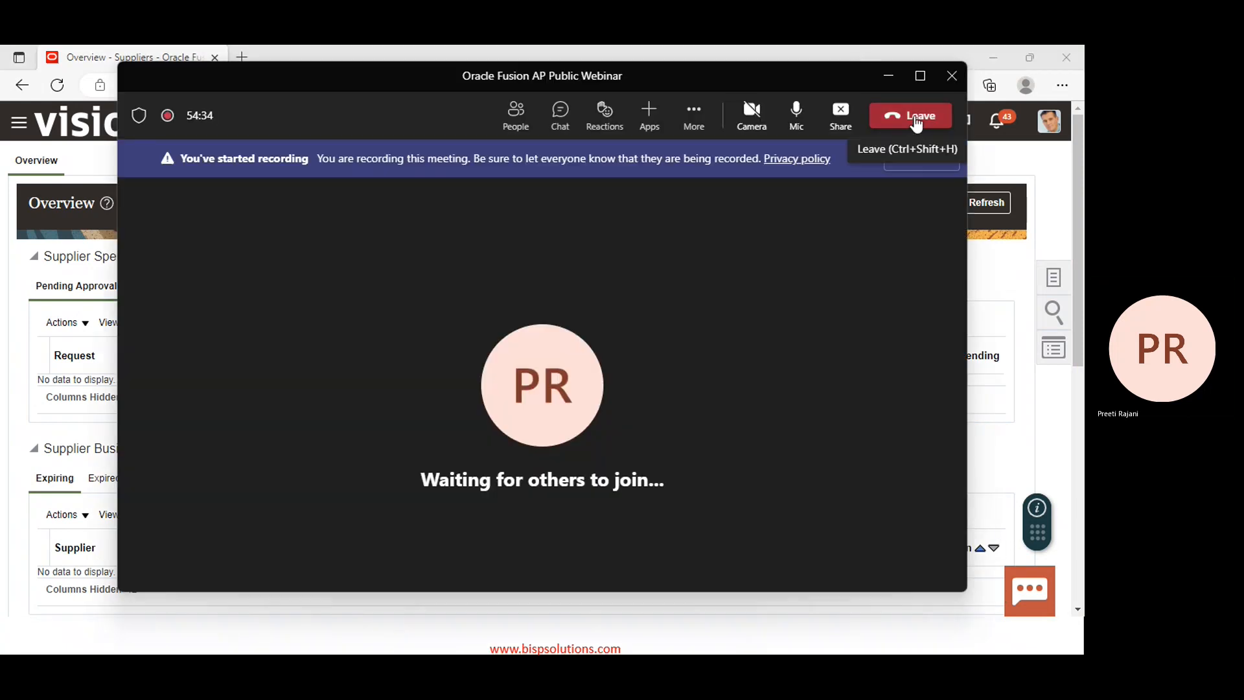